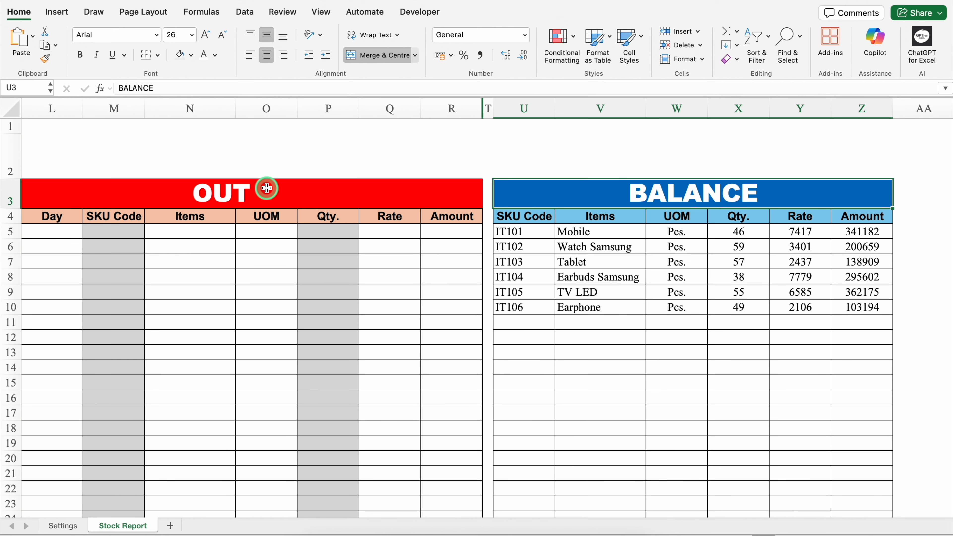
Look over the IN section of the stock tracker, including its SKU Code column.
{"action": "key", "text": "Left"}
{"action": "key", "text": "Left"}
{"action": "key", "text": "Left"}
{"action": "key", "text": "Left"}
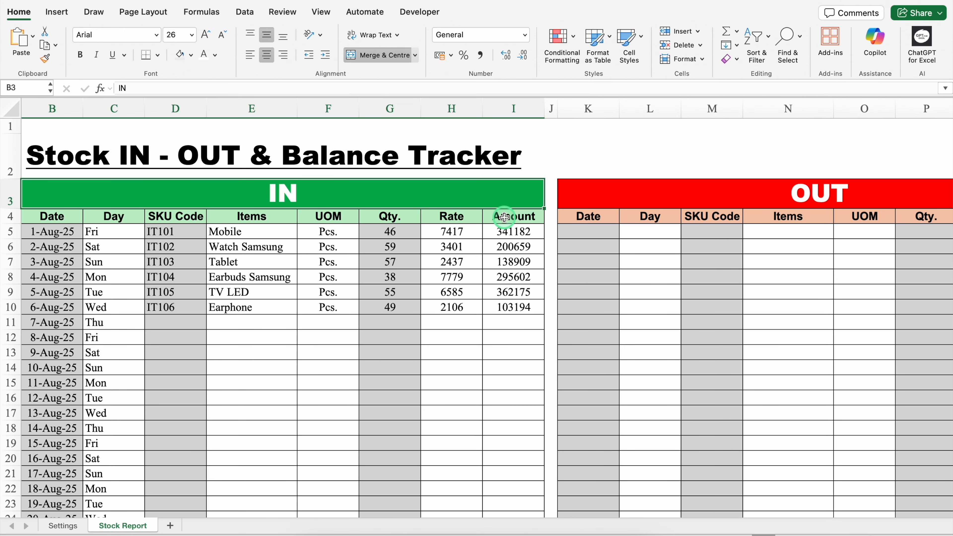
{"action": "left_click", "coordinate": [184, 241]}
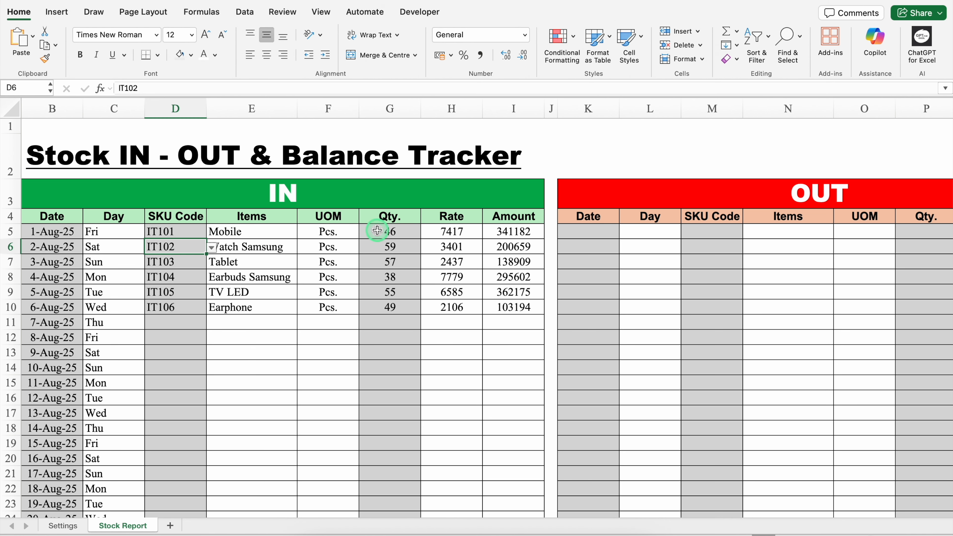
Record the first OUT entry in row 5 with SKU code IT101 and quantity 46.
{"action": "left_click_drag", "start_coordinate": [409, 520], "coordinate": [591, 512]}
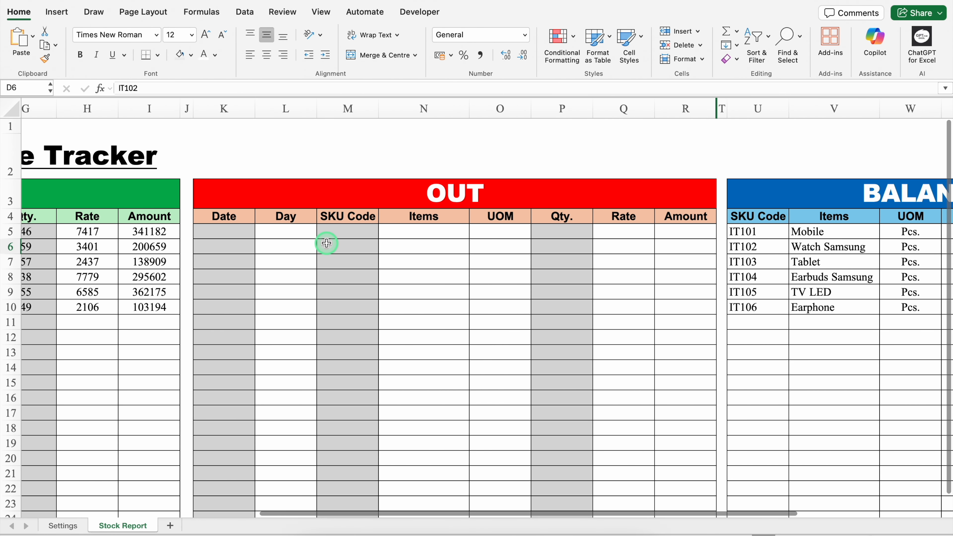
{"action": "left_click", "coordinate": [352, 231]}
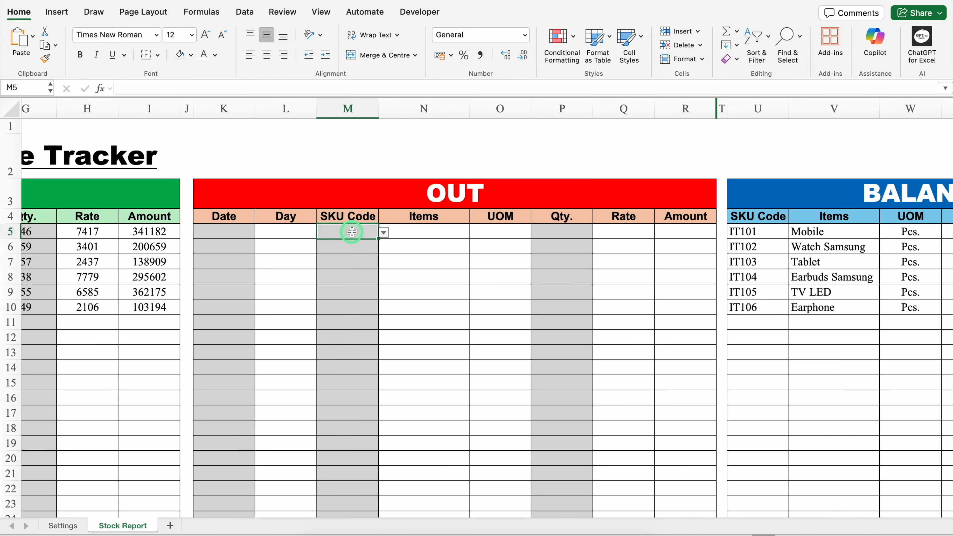
{"action": "left_click", "coordinate": [384, 233]}
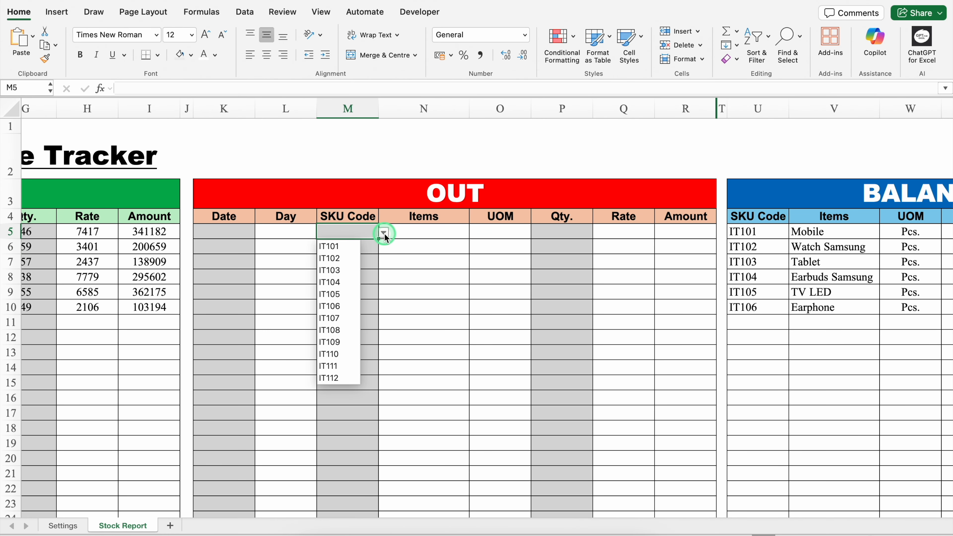
{"action": "left_click", "coordinate": [338, 248]}
{"action": "left_click", "coordinate": [339, 247]}
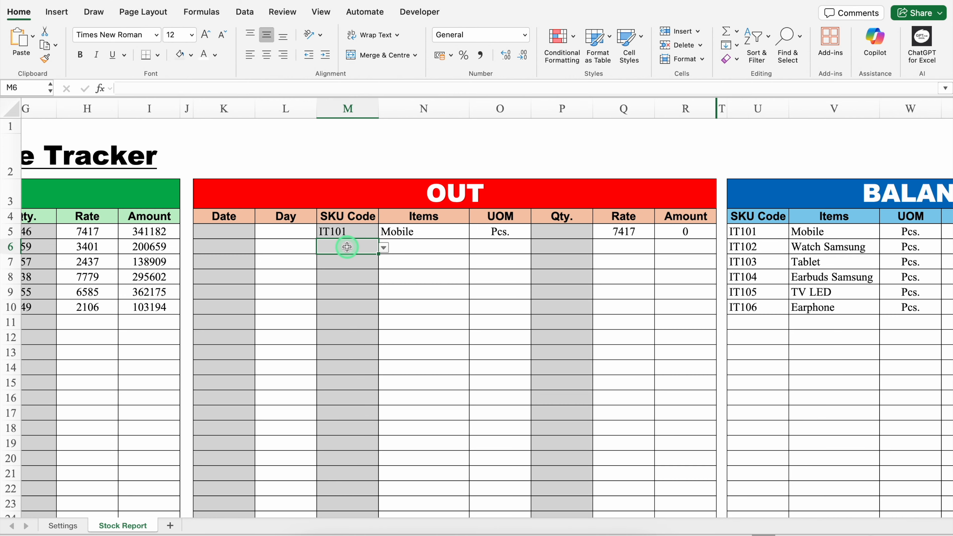
{"action": "left_click", "coordinate": [557, 232]}
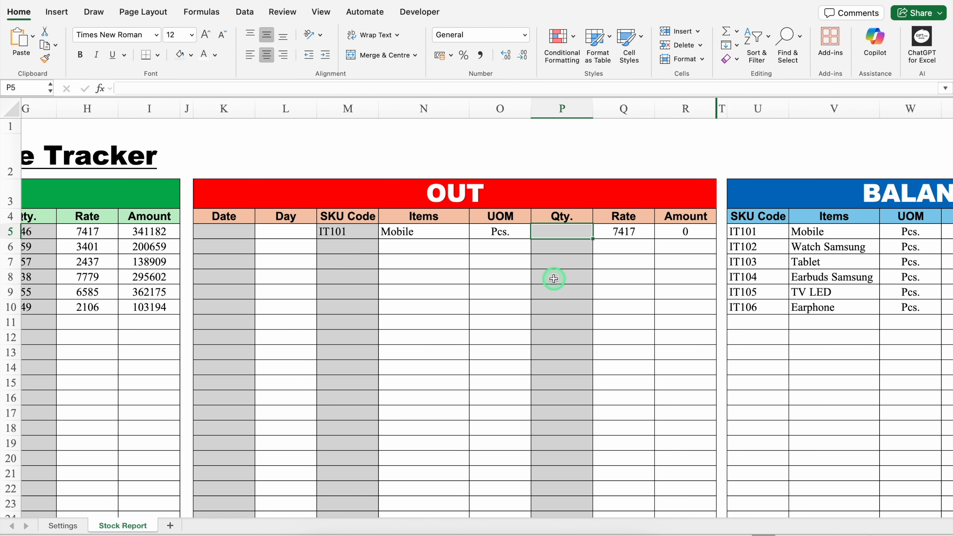
{"action": "type", "text": "46"}
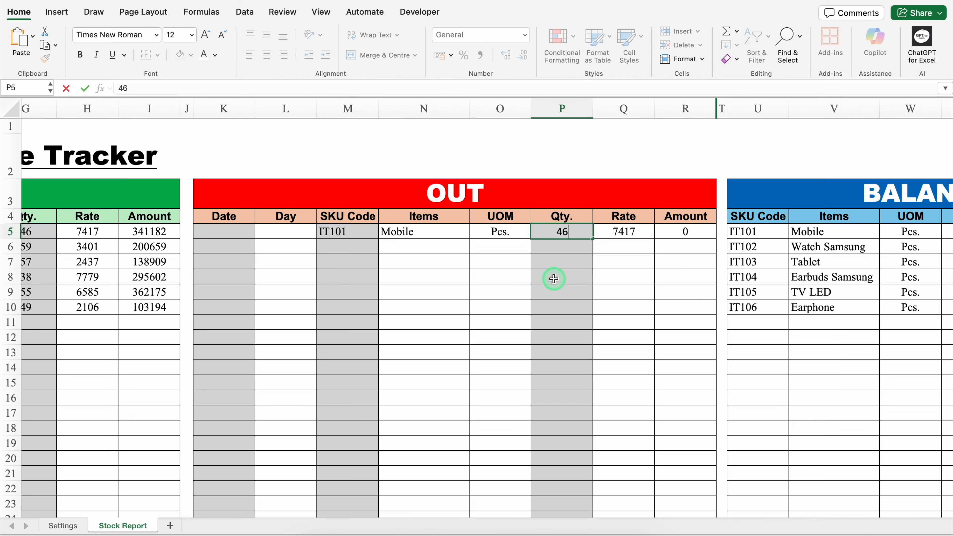
{"action": "key", "text": "Return"}
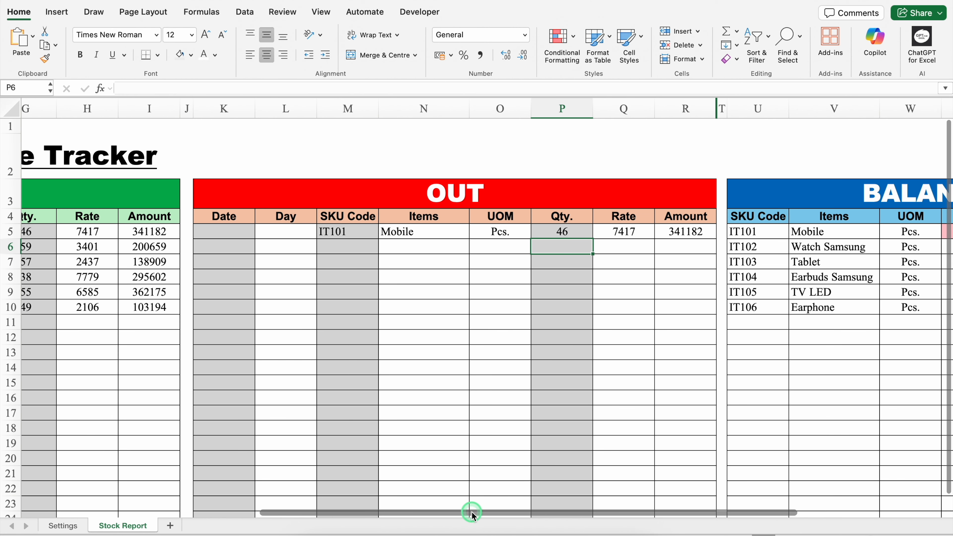
Choose SKU code IT101 in the second OUT row and try to enter a quantity of 1.
{"action": "left_click_drag", "start_coordinate": [471, 515], "coordinate": [504, 511]}
{"action": "left_click", "coordinate": [297, 246]}
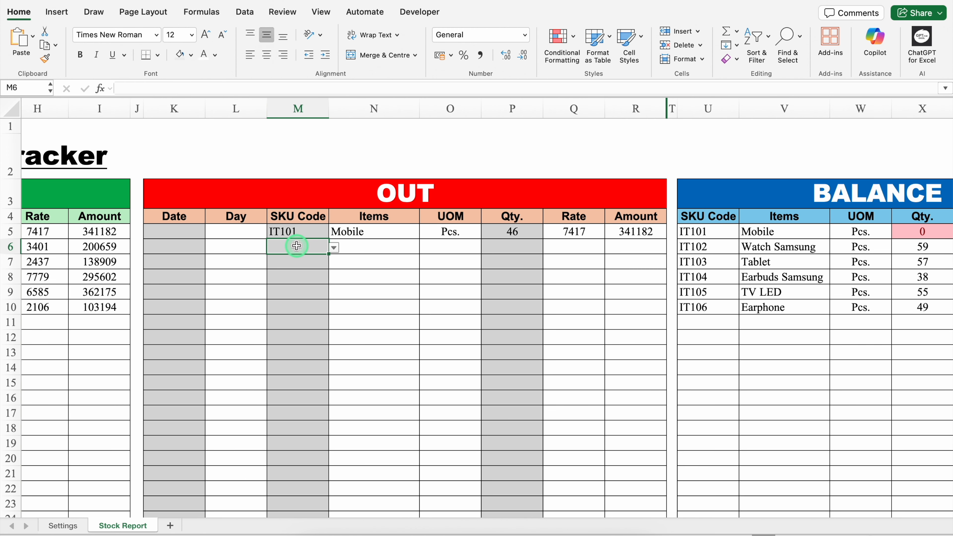
{"action": "left_click", "coordinate": [333, 247]}
{"action": "left_click", "coordinate": [299, 263]}
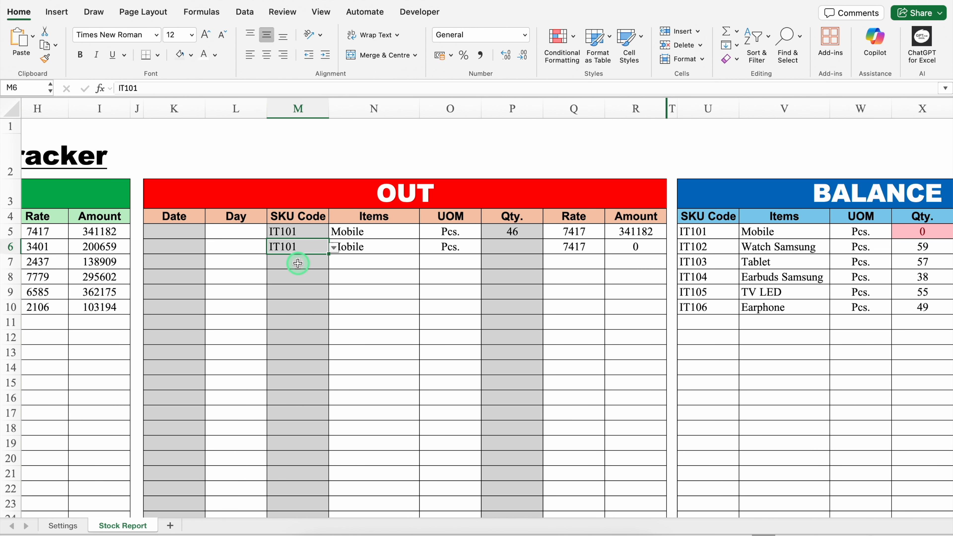
{"action": "left_click", "coordinate": [298, 264]}
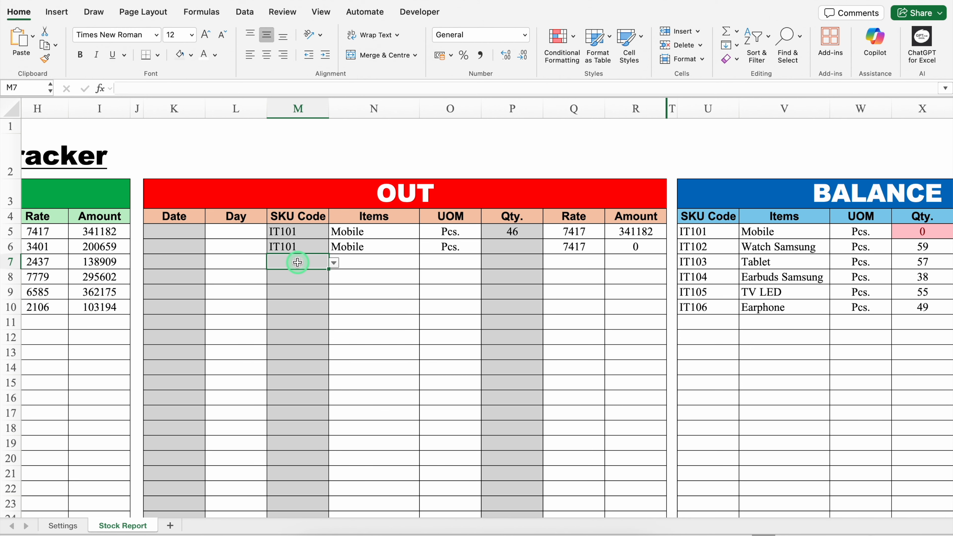
{"action": "left_click", "coordinate": [503, 249]}
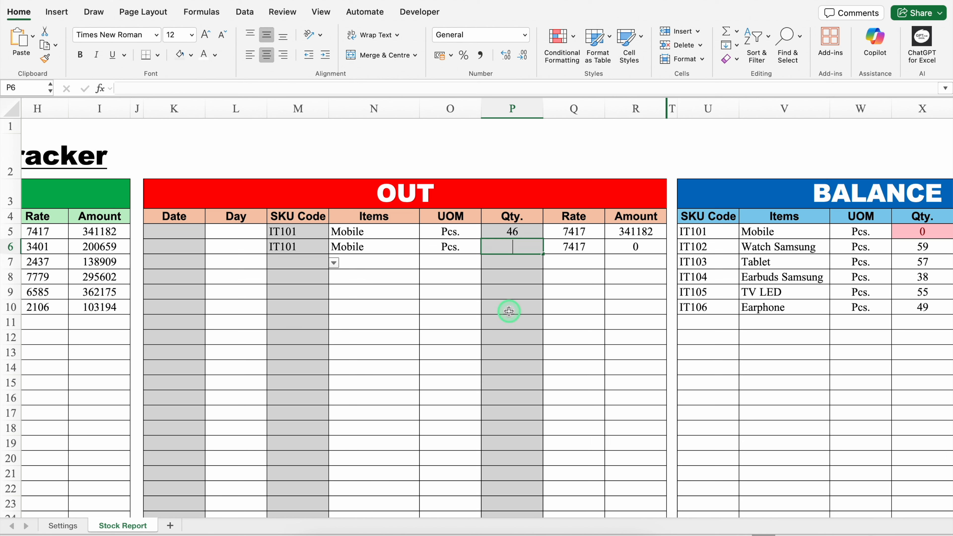
{"action": "type", "text": "1"}
{"action": "key", "text": "Return"}
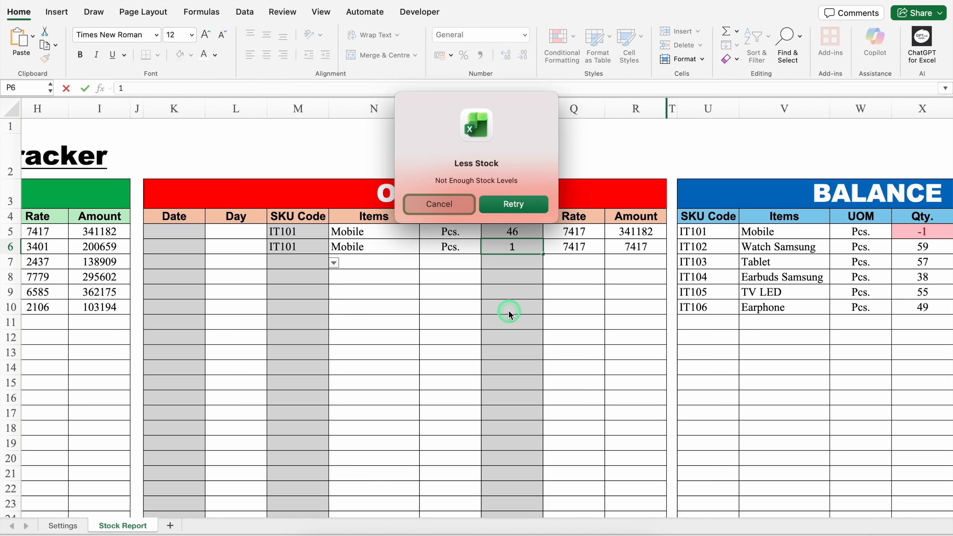
{"action": "left_click", "coordinate": [461, 190]}
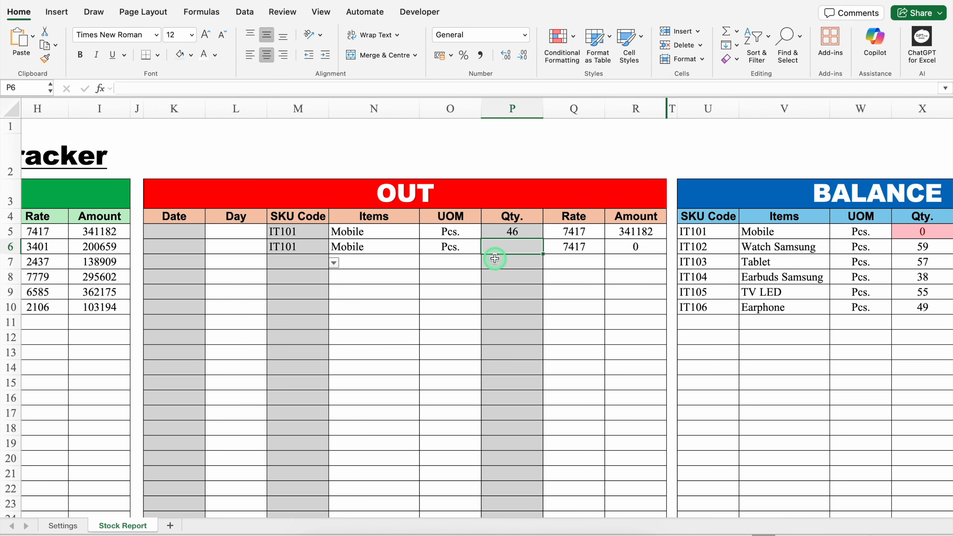
Review the IN section and the item list on the Settings sheet, then return to the Stock Report sheet.
{"action": "left_click_drag", "start_coordinate": [457, 511], "coordinate": [165, 512]}
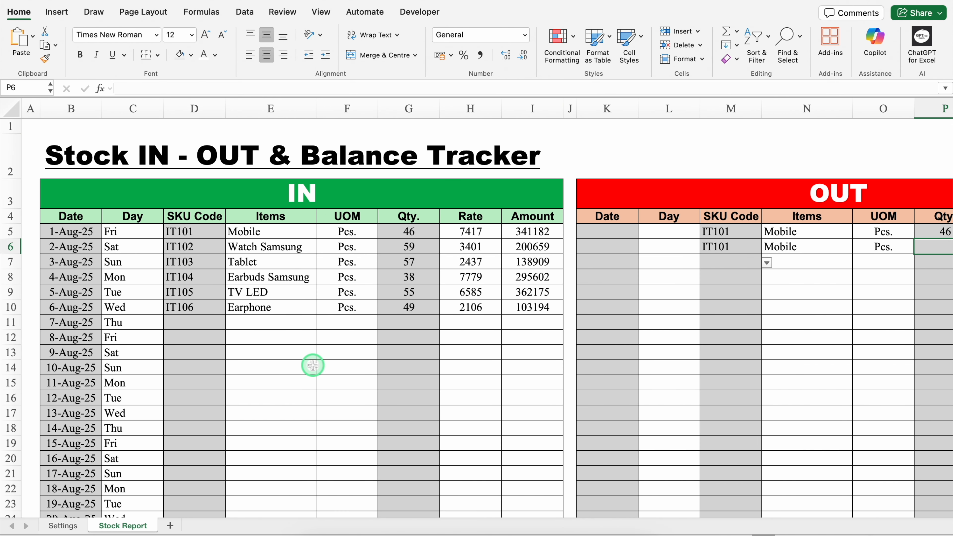
{"action": "left_click", "coordinate": [64, 526]}
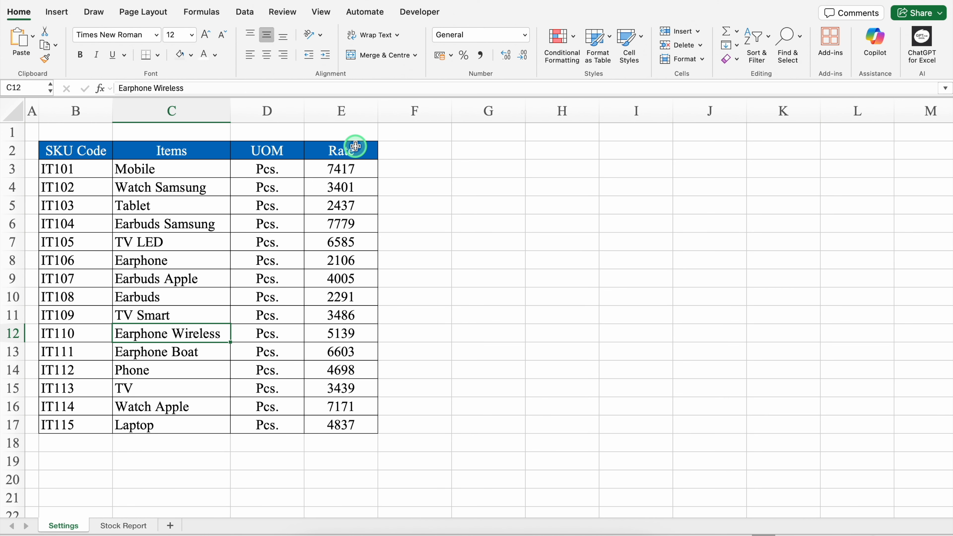
{"action": "left_click", "coordinate": [133, 526]}
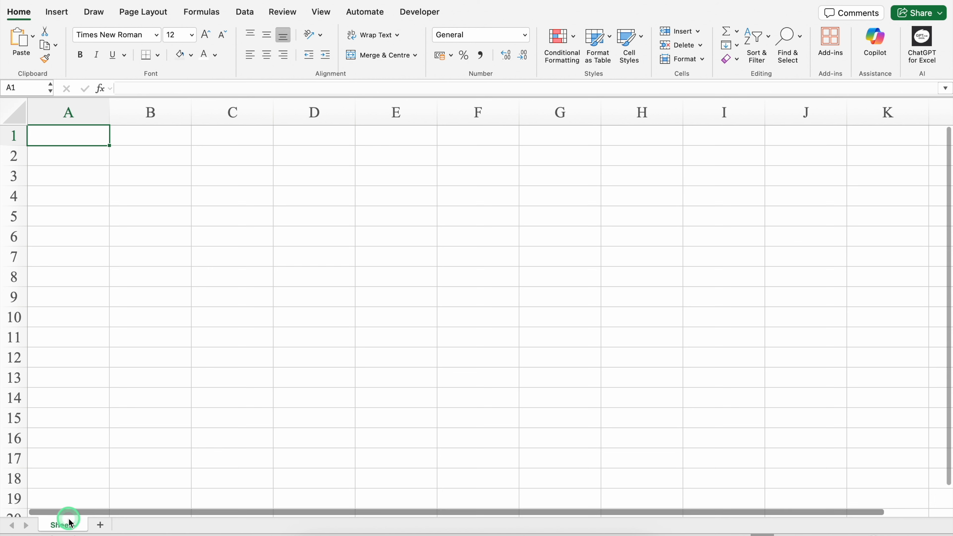
Rename Sheet1 of the blank workbook as Settings.
{"action": "left_click", "coordinate": [63, 525]}
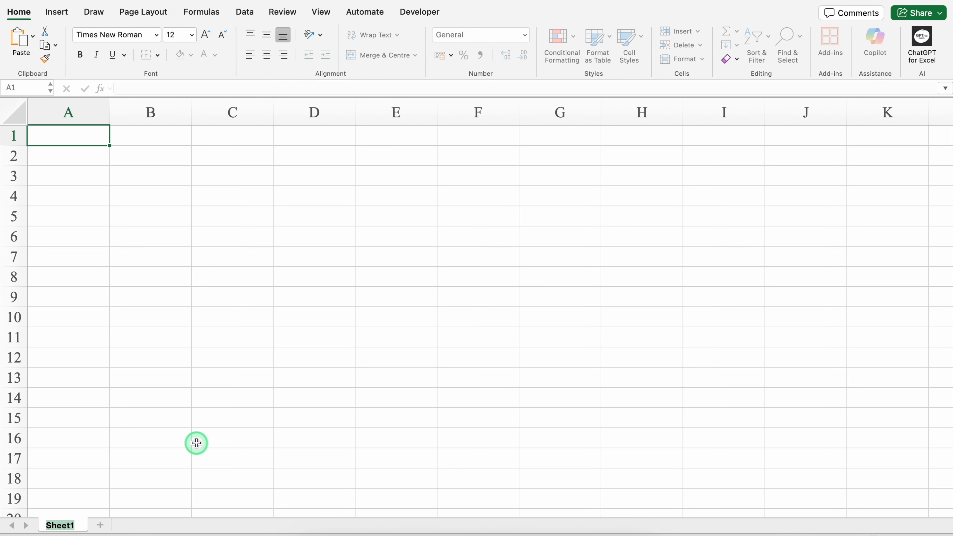
{"action": "type", "text": "Settings"}
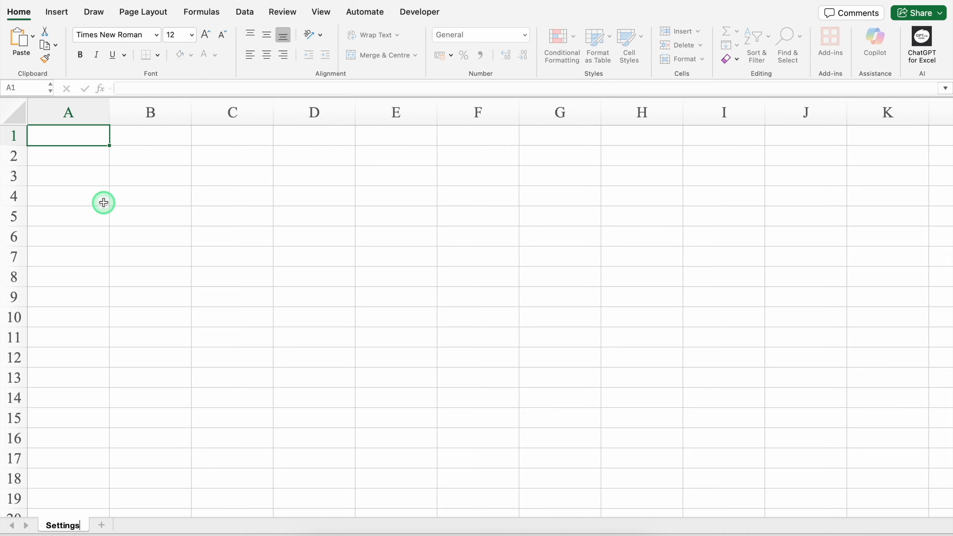
{"action": "left_click", "coordinate": [79, 137]}
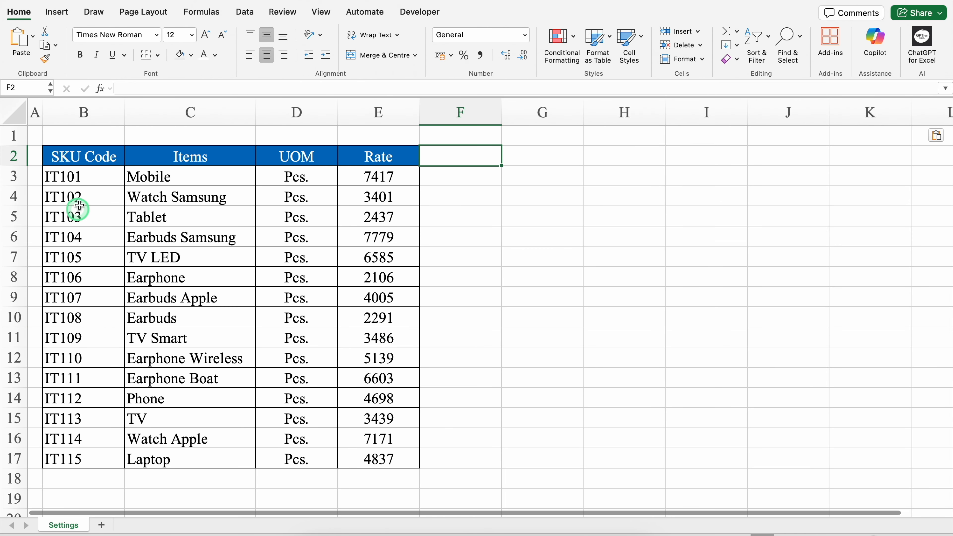
Review the SKU Code, Items, UOM and Rate columns and hide the gridlines on the Settings sheet.
{"action": "left_click", "coordinate": [83, 111]}
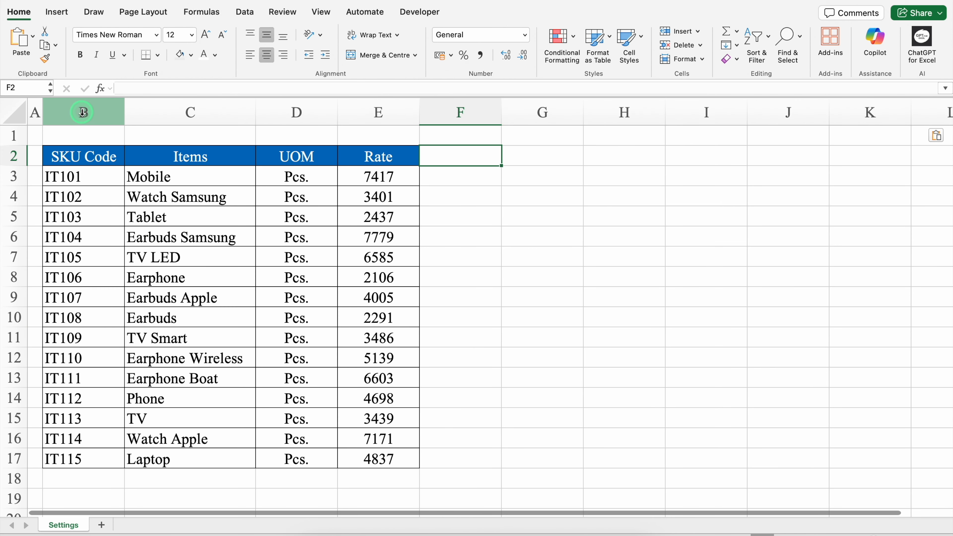
{"action": "left_click", "coordinate": [192, 109]}
{"action": "left_click", "coordinate": [303, 111]}
{"action": "left_click", "coordinate": [378, 111]}
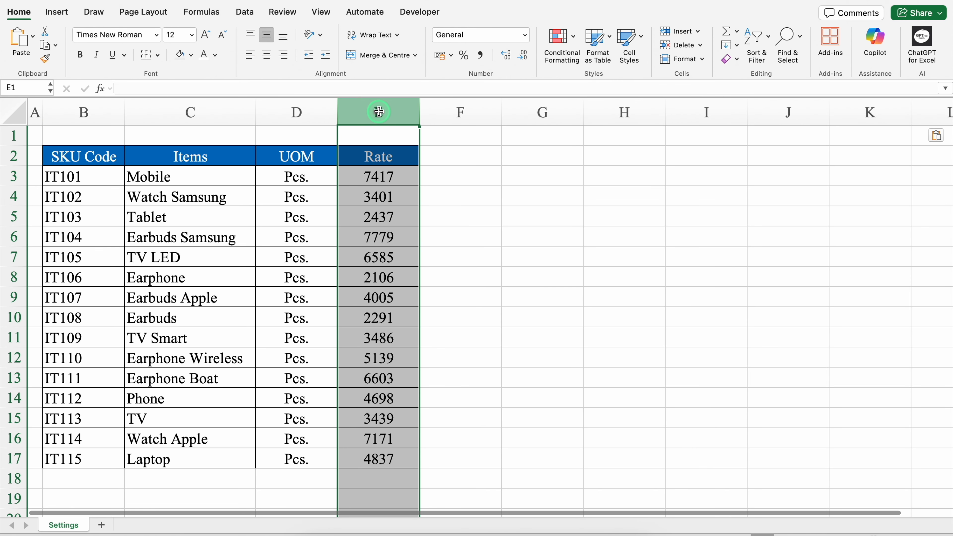
{"action": "left_click", "coordinate": [319, 12]}
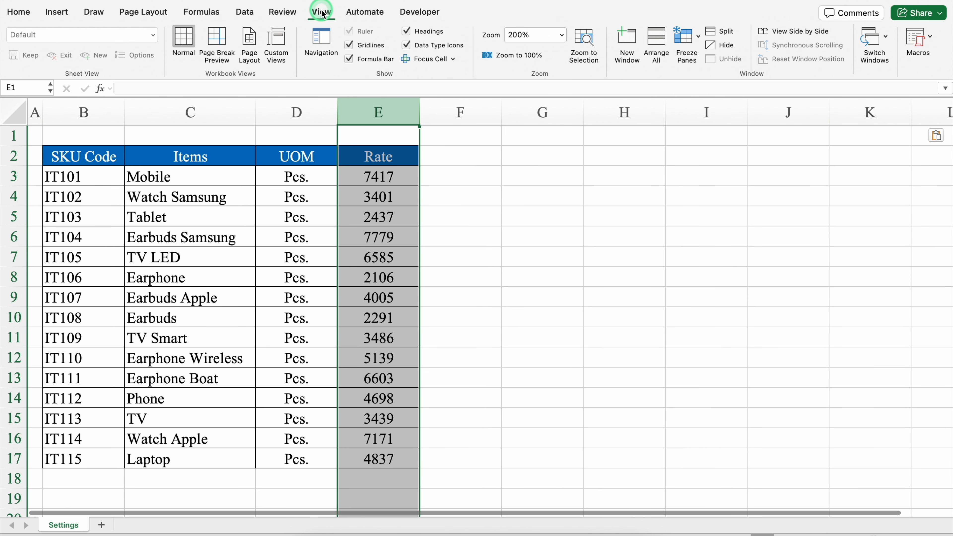
{"action": "left_click", "coordinate": [349, 45]}
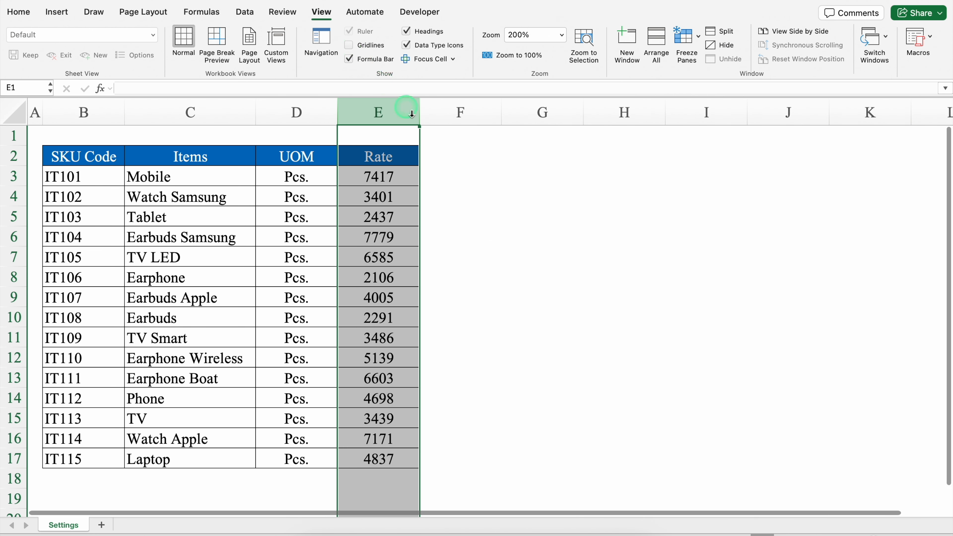
{"action": "left_click_drag", "start_coordinate": [419, 162], "coordinate": [472, 195]}
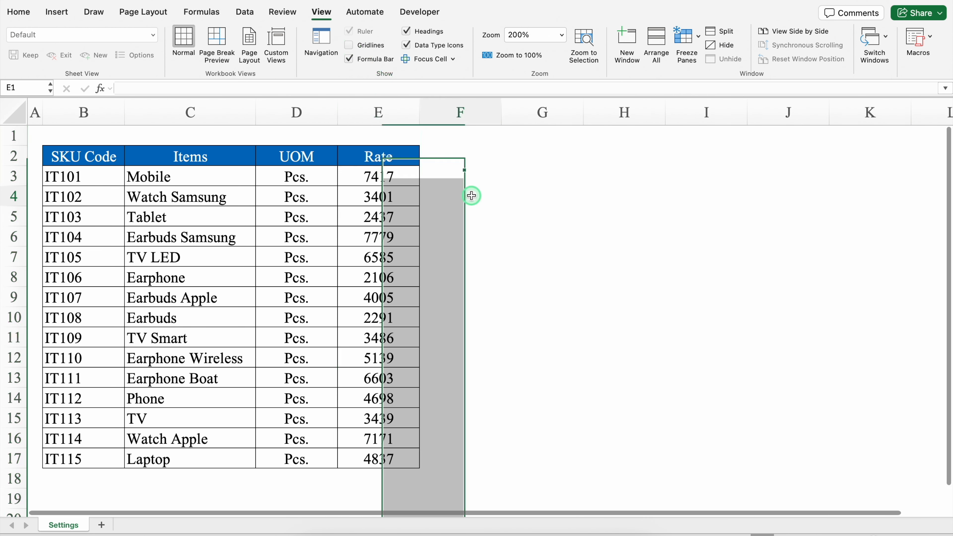
Add a new worksheet named Stock Report and narrow its column A to a slim margin.
{"action": "left_click", "coordinate": [102, 526]}
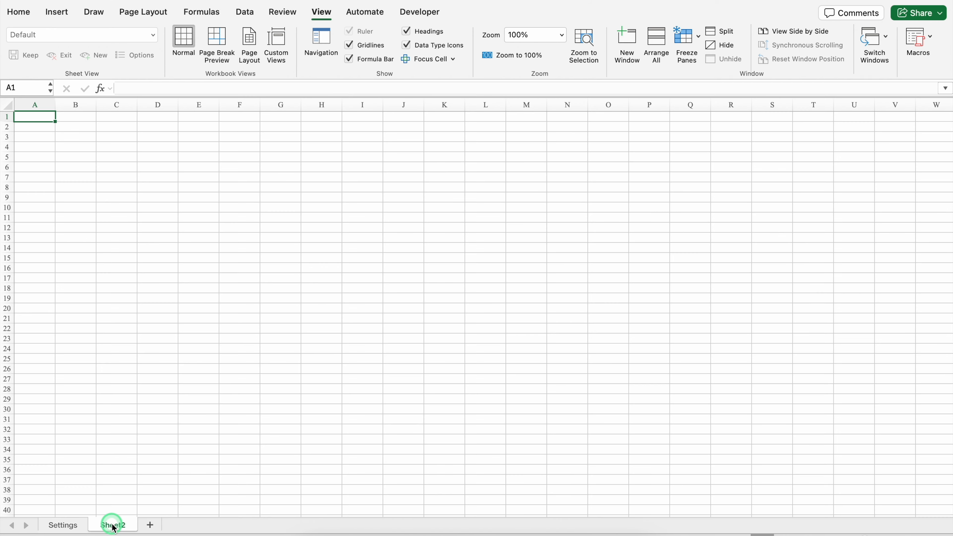
{"action": "double_click", "coordinate": [113, 526]}
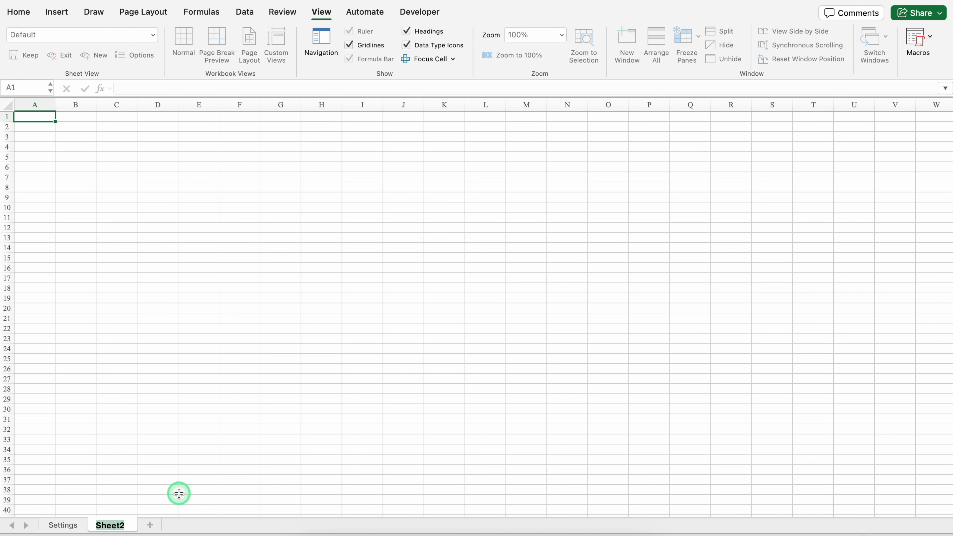
{"action": "type", "text": "Stock Report"}
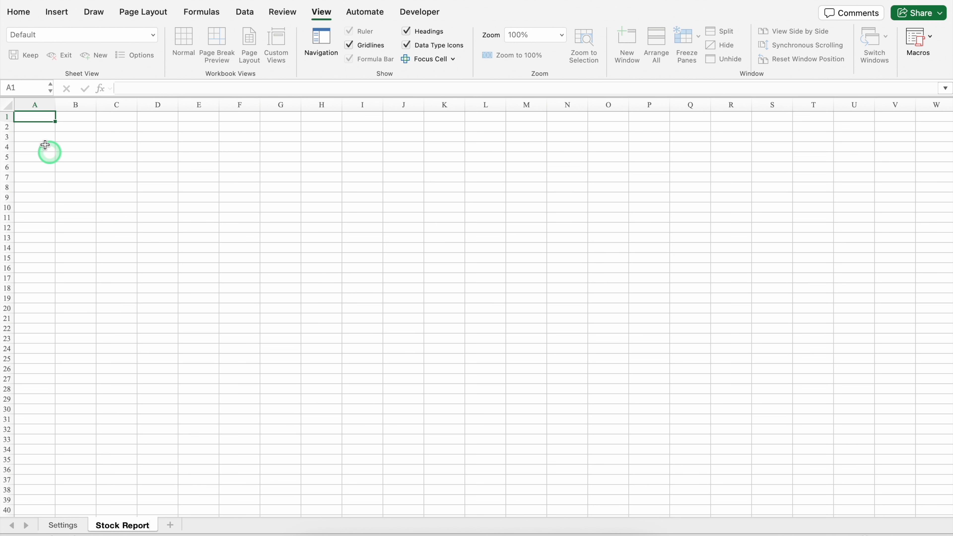
{"action": "left_click", "coordinate": [35, 116]}
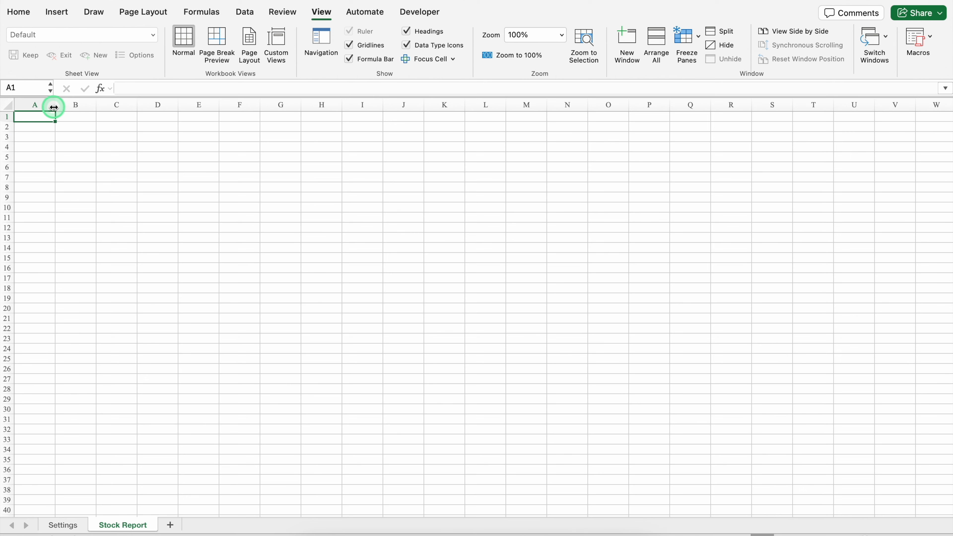
{"action": "left_click_drag", "start_coordinate": [51, 110], "coordinate": [23, 109]}
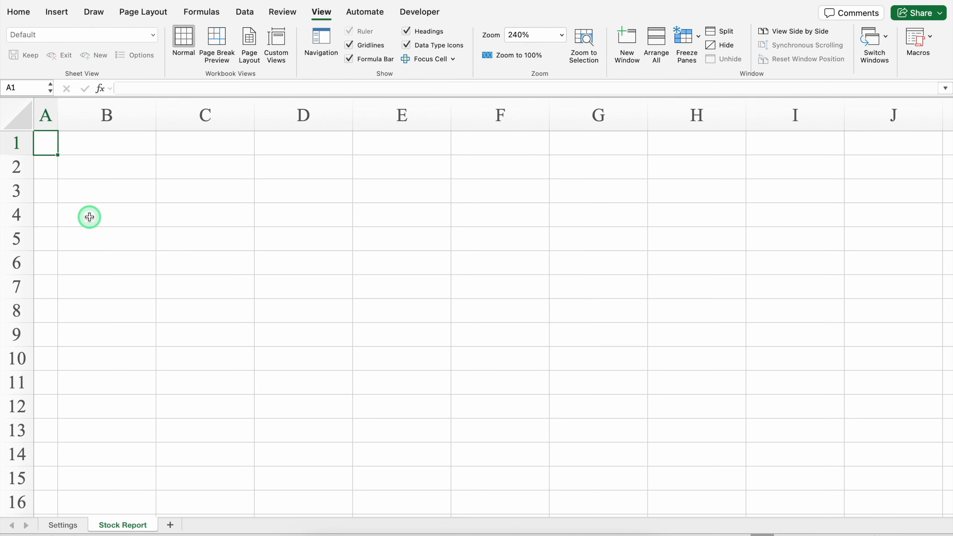
Enter the headers Date, Day, SKU Code, Items, UOM, Qty., Rate and Amount across cells B4 to I4.
{"action": "left_click", "coordinate": [89, 215]}
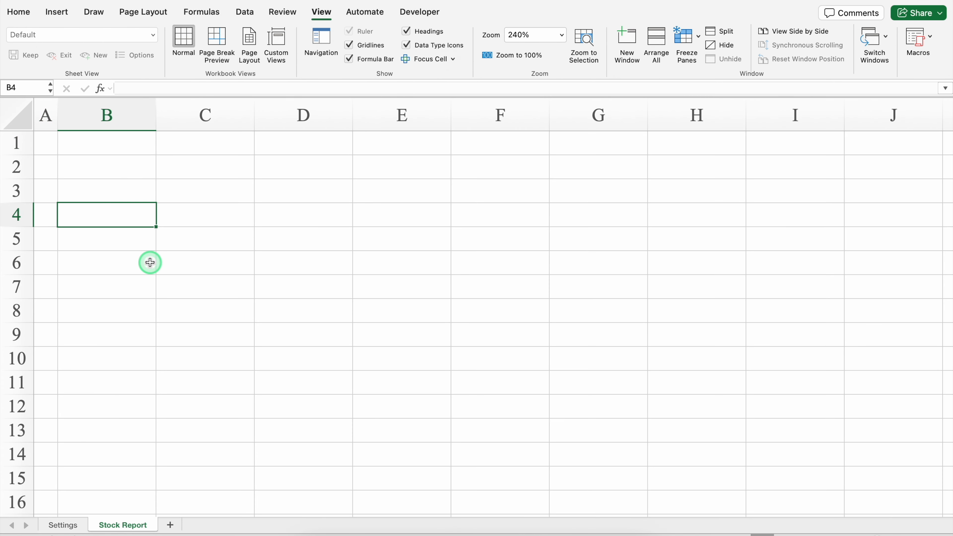
{"action": "type", "text": "Date"}
{"action": "key", "text": "Tab"}
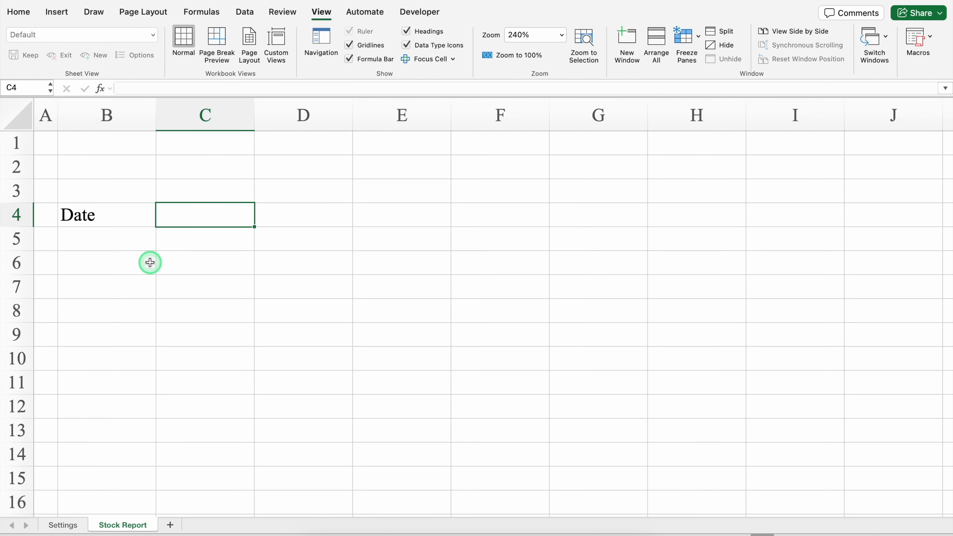
{"action": "type", "text": "Day"}
{"action": "key", "text": "Tab"}
{"action": "type", "text": "SKU Code"}
{"action": "key", "text": "Tab"}
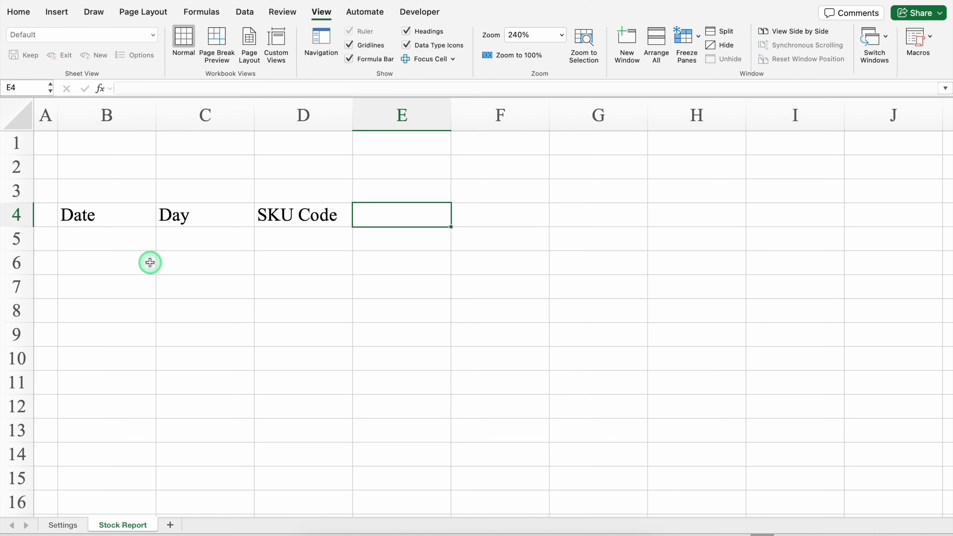
{"action": "type", "text": "Items"}
{"action": "key", "text": "Tab"}
{"action": "type", "text": "UOM"}
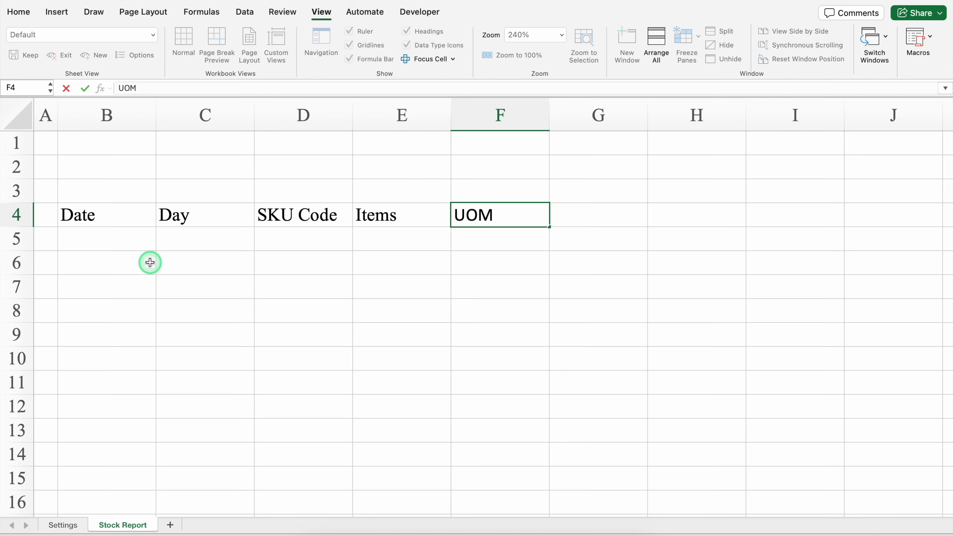
{"action": "key", "text": "Tab"}
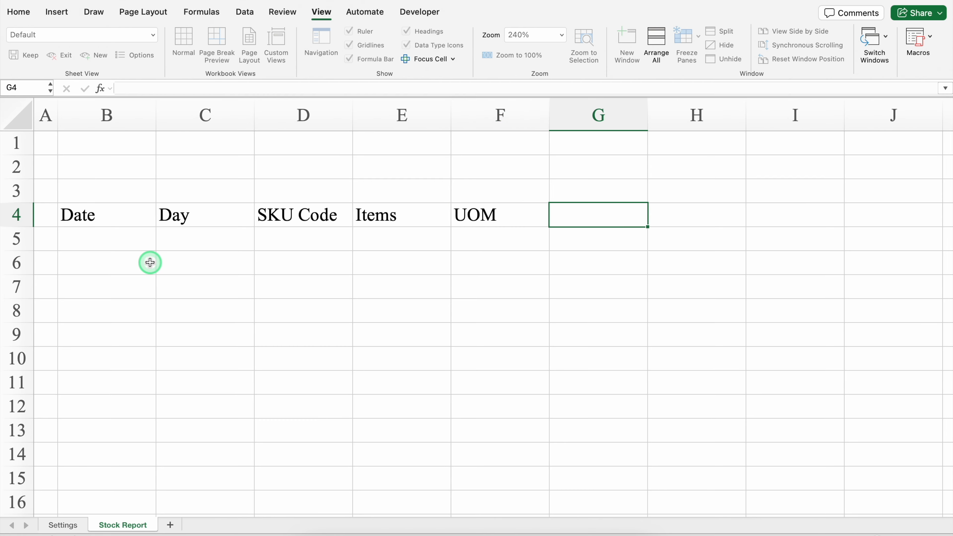
{"action": "type", "text": "Qty."}
{"action": "key", "text": "Tab"}
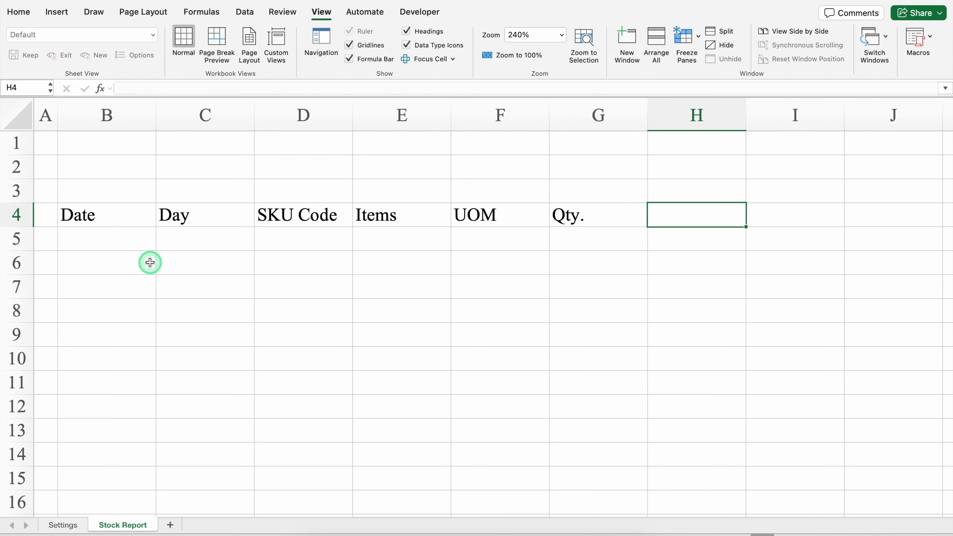
{"action": "type", "text": "Rate"}
{"action": "key", "text": "Tab"}
{"action": "type", "text": "Amount"}
{"action": "key", "text": "Tab"}
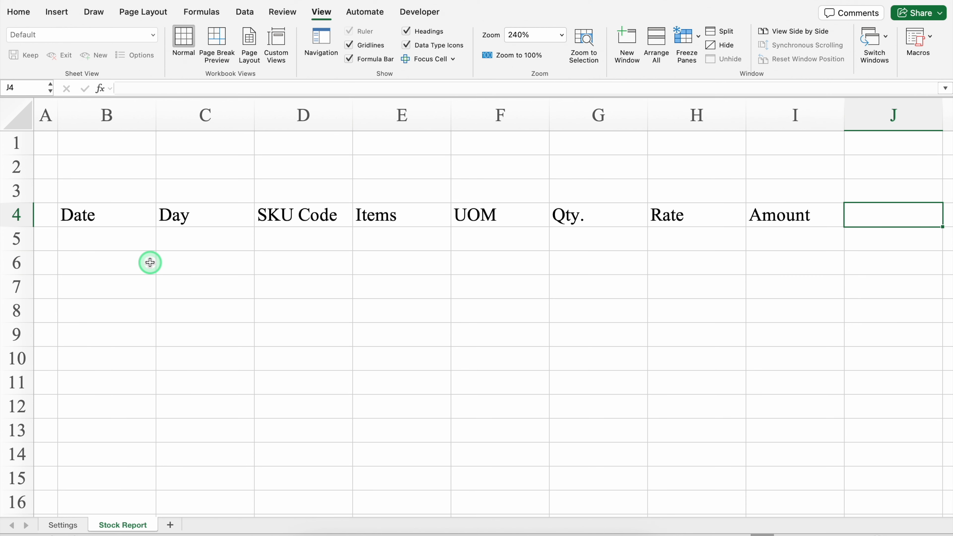
Centre the header text in row 4 horizontally and set its font to Arial Bold.
{"action": "left_click", "coordinate": [16, 214]}
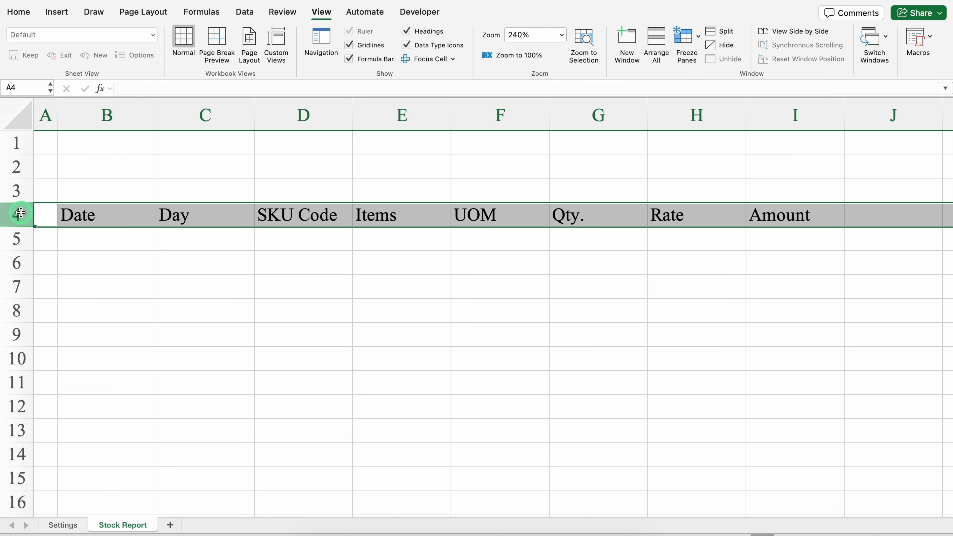
{"action": "left_click", "coordinate": [19, 14]}
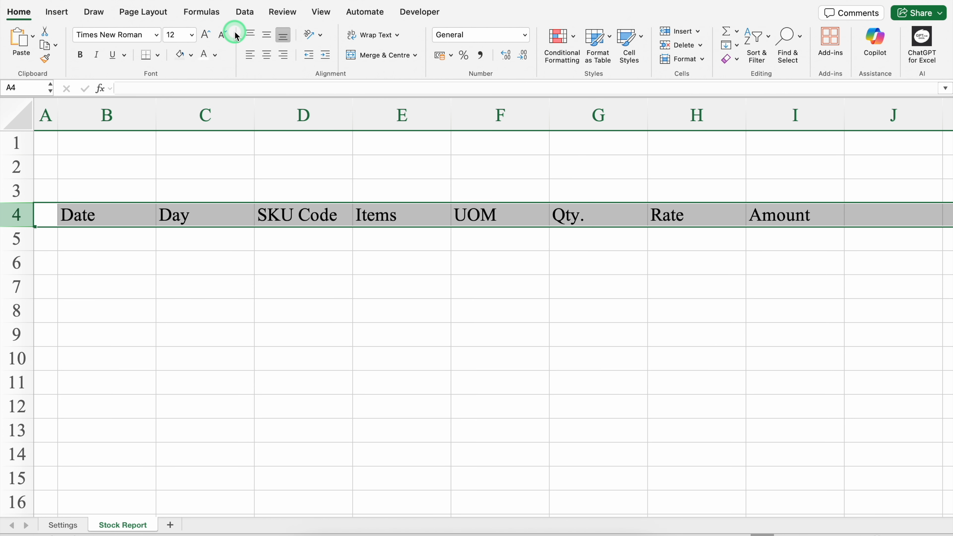
{"action": "left_click", "coordinate": [266, 60]}
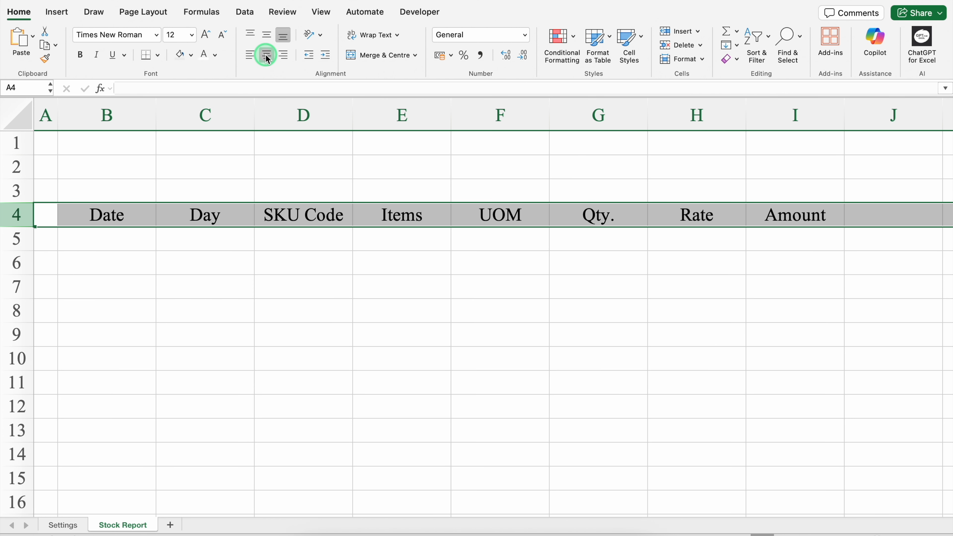
{"action": "left_click", "coordinate": [157, 34]}
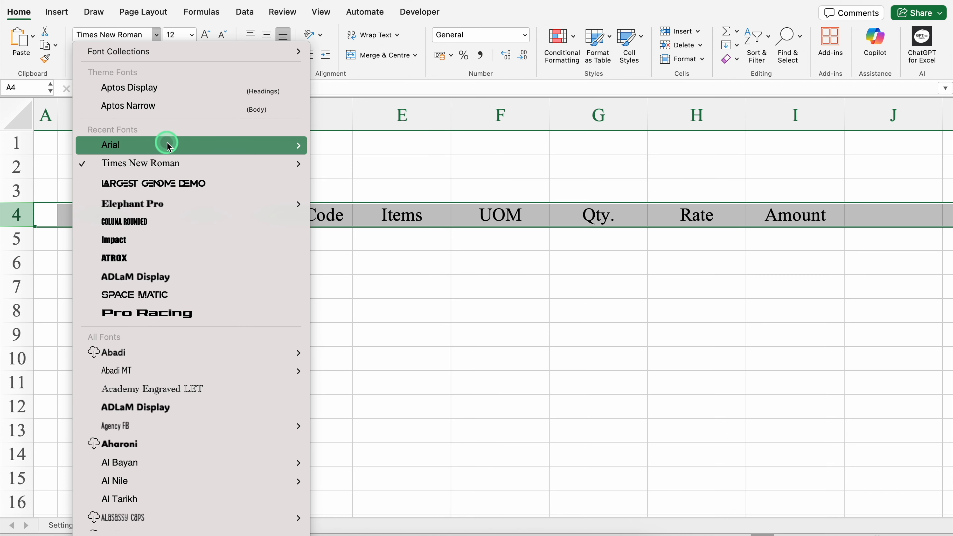
{"action": "mouse_move", "coordinate": [169, 146]}
{"action": "left_click", "coordinate": [365, 283]}
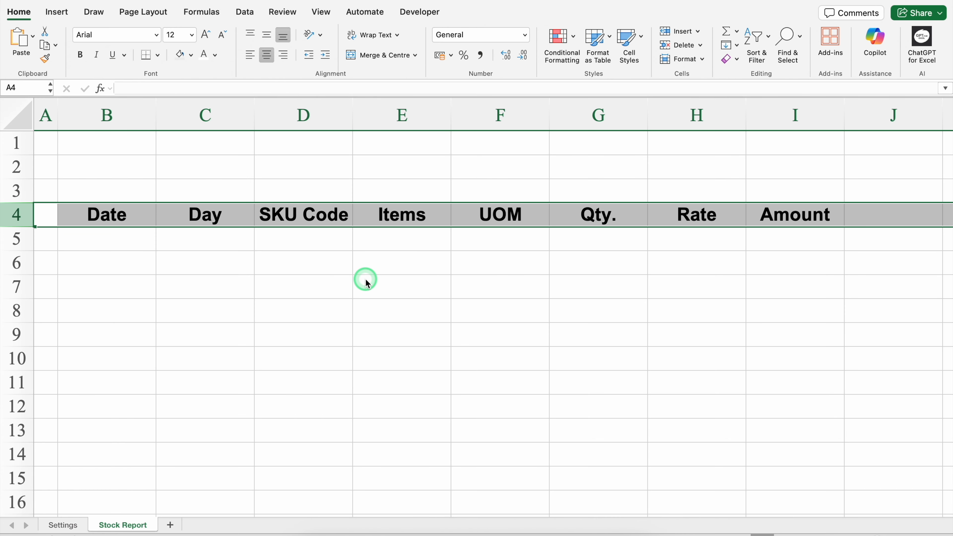
Align the contents of the whole Stock Report sheet vertically to the middle.
{"action": "left_click", "coordinate": [23, 117]}
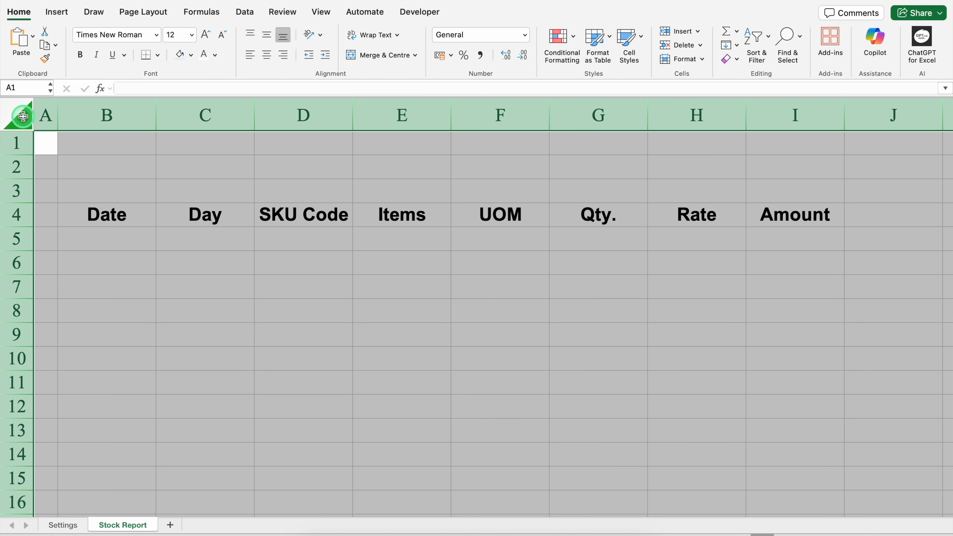
{"action": "left_click", "coordinate": [268, 35]}
{"action": "left_click", "coordinate": [267, 36]}
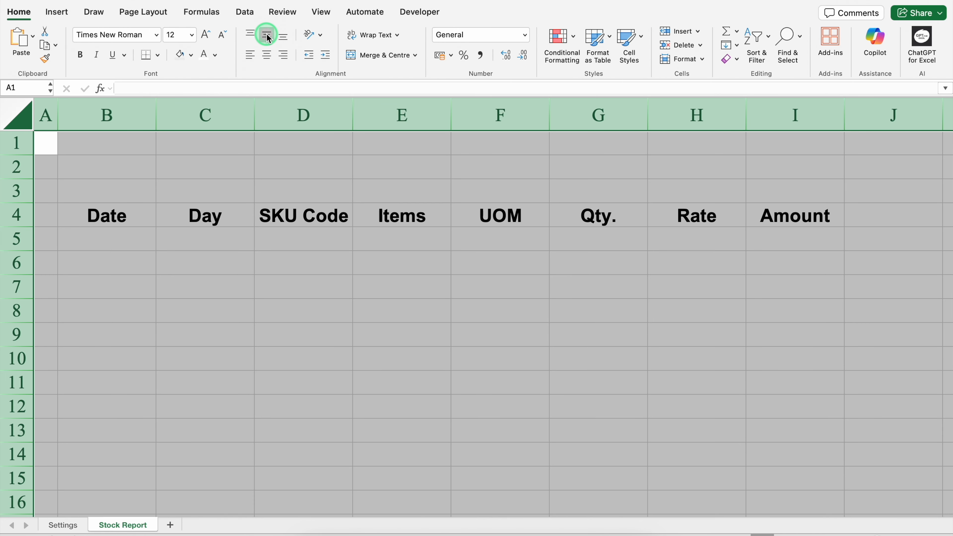
Fill the header cells B4:I4 with a light green theme colour and apply all borders.
{"action": "left_click", "coordinate": [108, 211]}
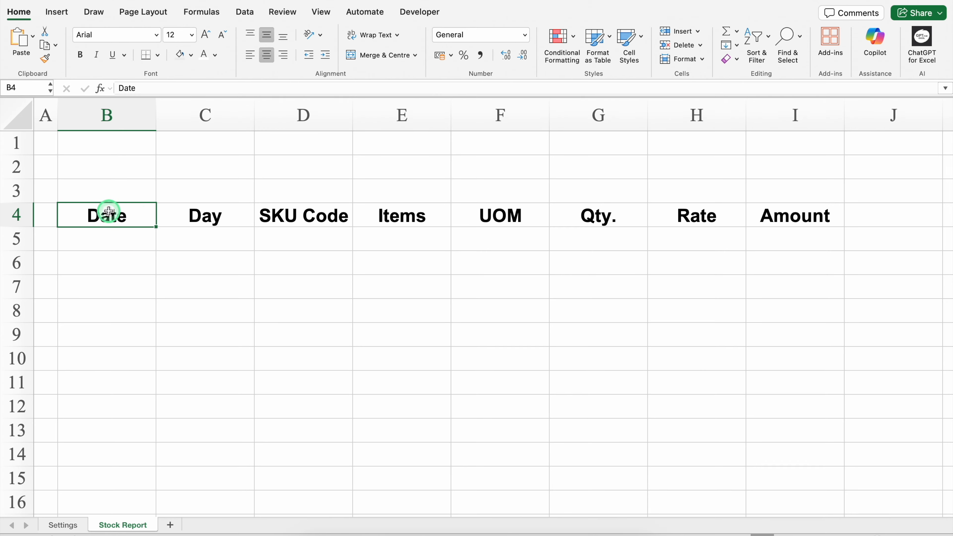
{"action": "key", "text": "ctrl+shift+Right"}
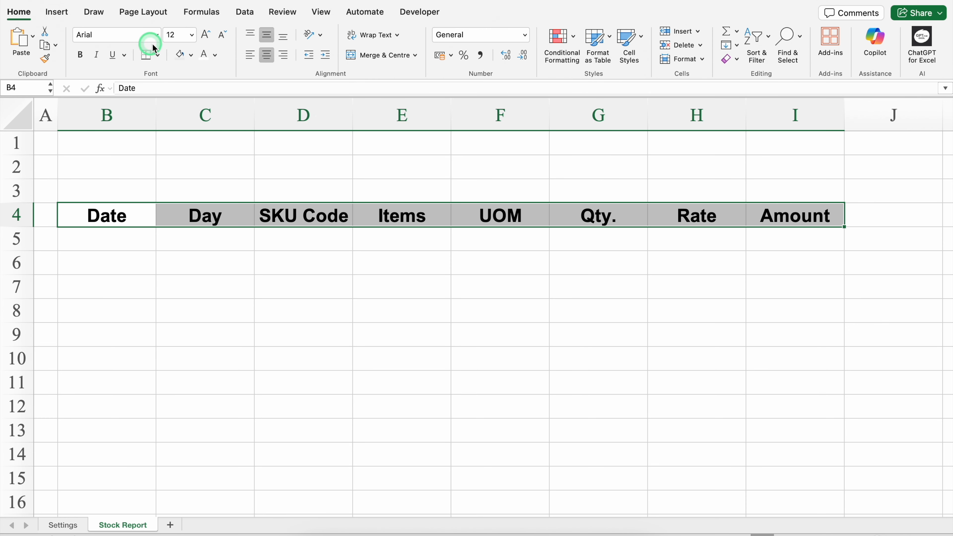
{"action": "left_click", "coordinate": [191, 55]}
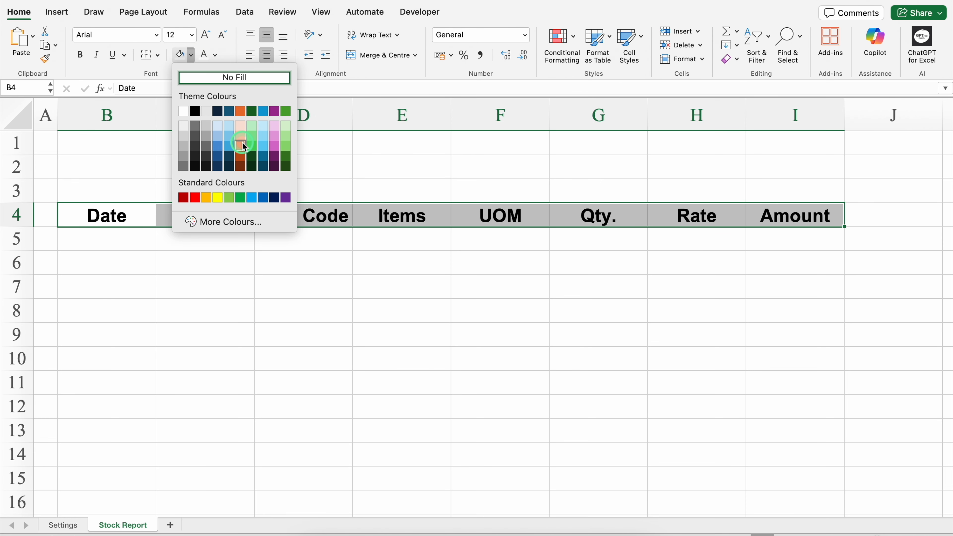
{"action": "left_click", "coordinate": [253, 127]}
{"action": "left_click", "coordinate": [157, 55]}
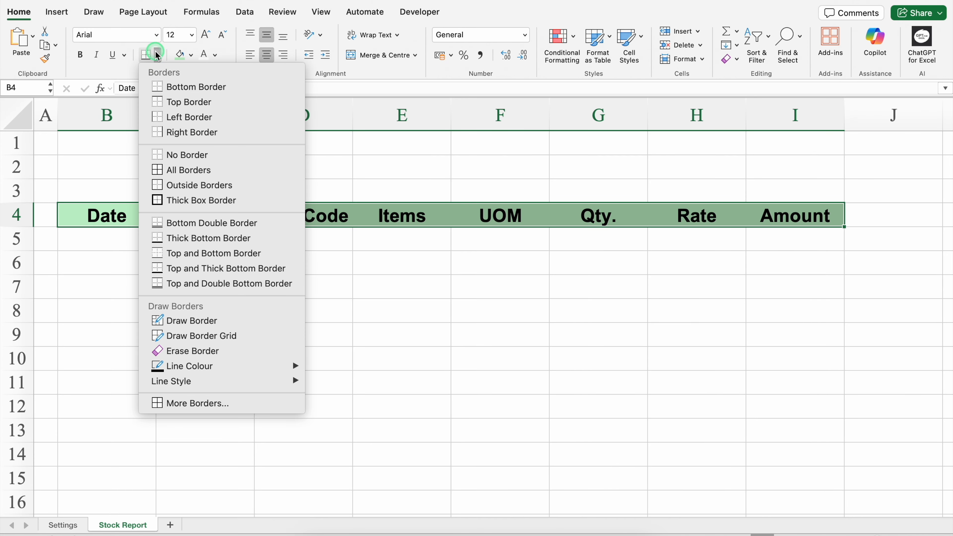
{"action": "left_click", "coordinate": [189, 172]}
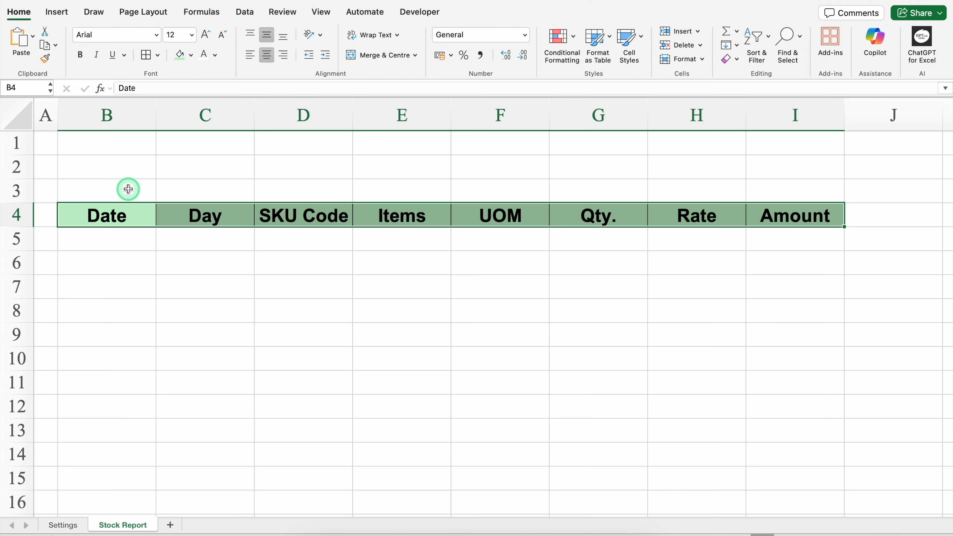
Fill cells B3:I3 above the headers with standard green and enter the title IN in B3.
{"action": "left_click", "coordinate": [128, 190]}
{"action": "left_click_drag", "start_coordinate": [128, 189], "coordinate": [770, 188]}
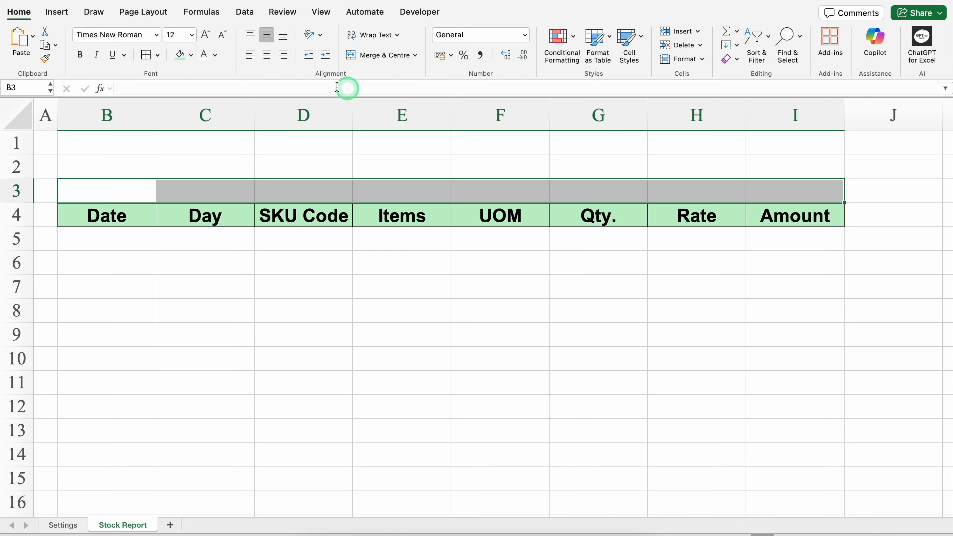
{"action": "left_click", "coordinate": [191, 56]}
{"action": "left_click", "coordinate": [245, 196]}
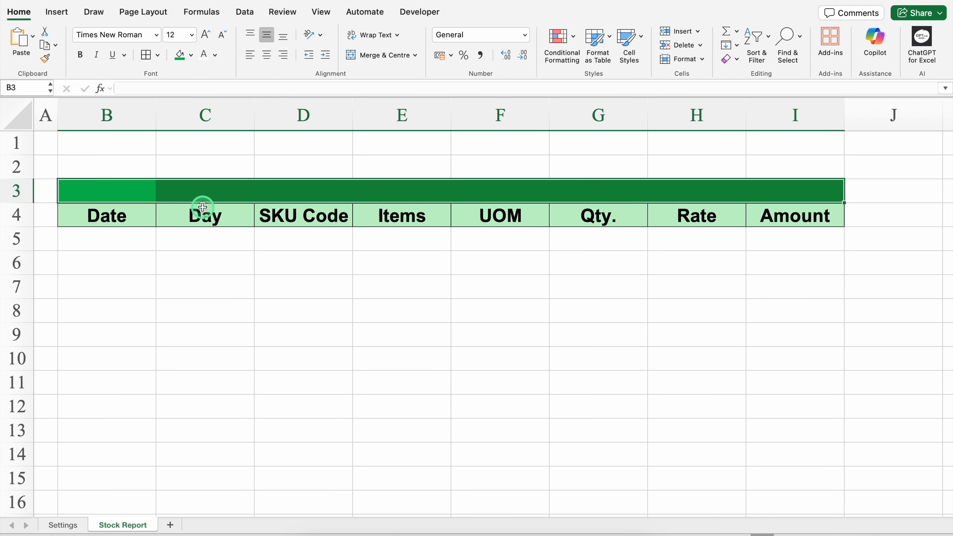
{"action": "left_click", "coordinate": [128, 192]}
{"action": "type", "text": "IN"}
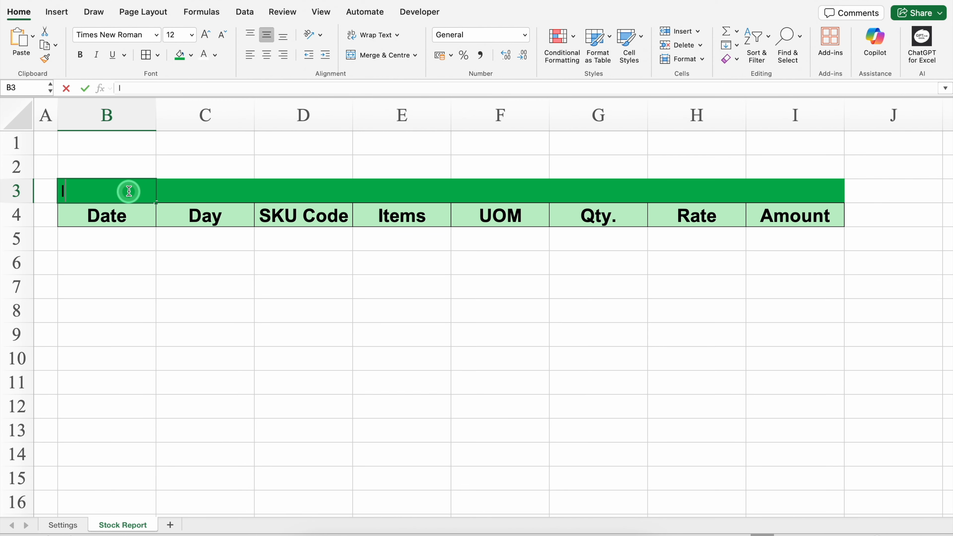
{"action": "key", "text": "Return"}
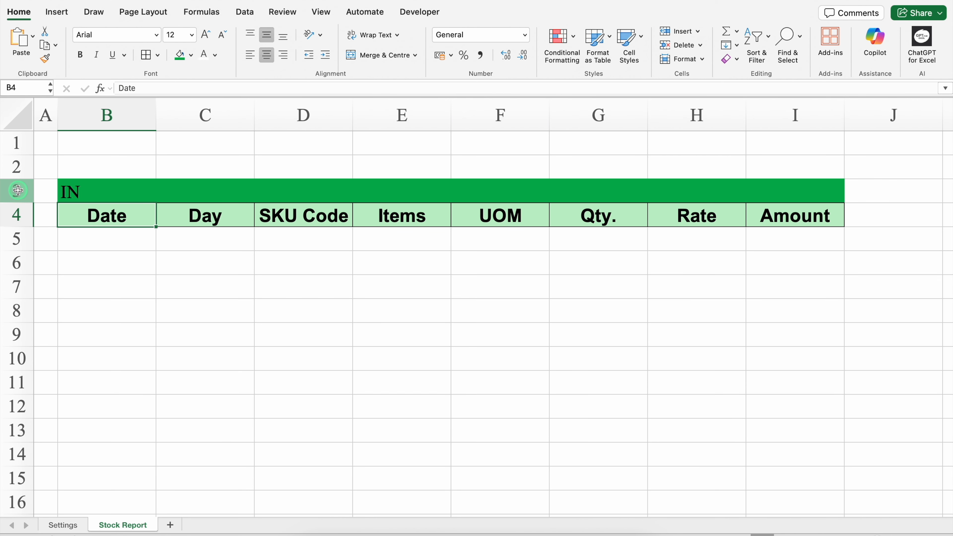
Format the row 3 title in Arial Black, size 18, with white font colour.
{"action": "left_click", "coordinate": [17, 191]}
{"action": "left_click", "coordinate": [156, 36]}
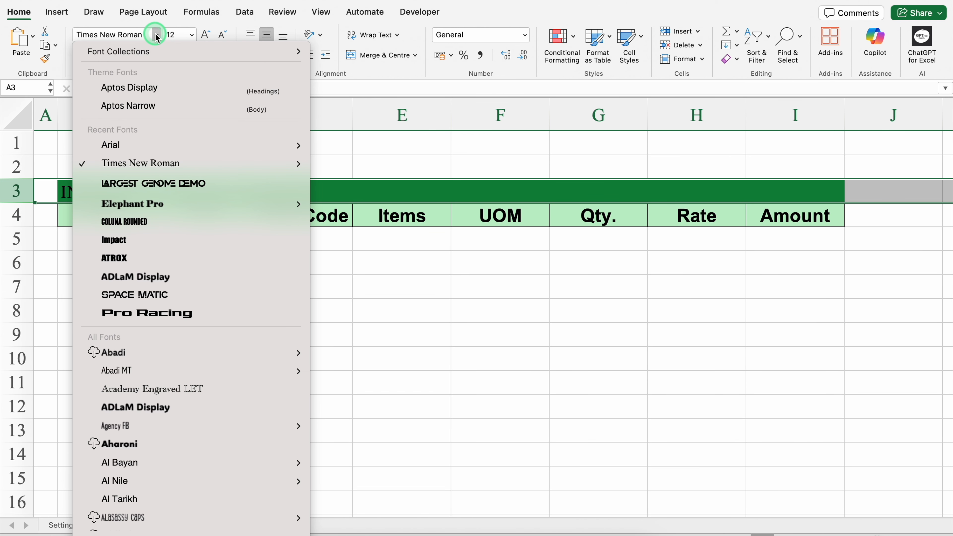
{"action": "mouse_move", "coordinate": [134, 145]}
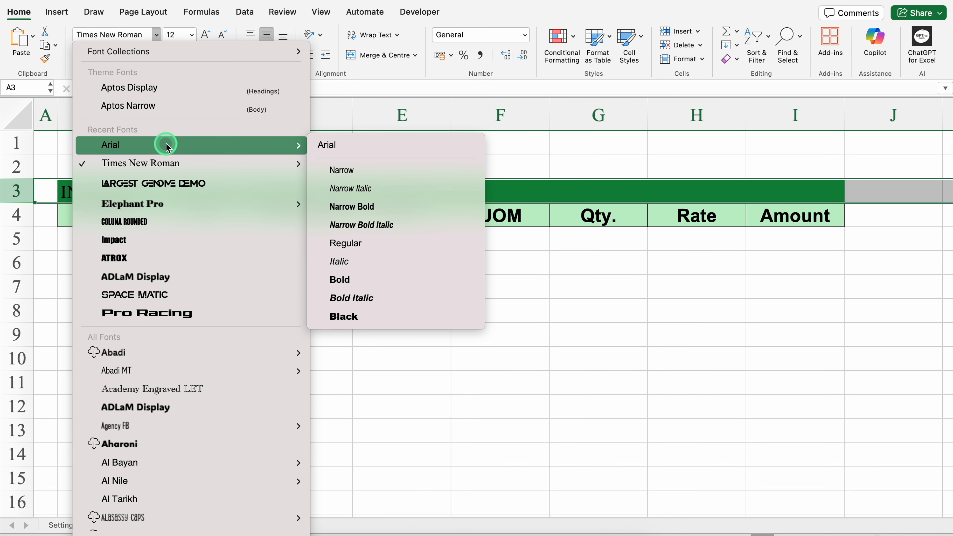
{"action": "left_click", "coordinate": [374, 317]}
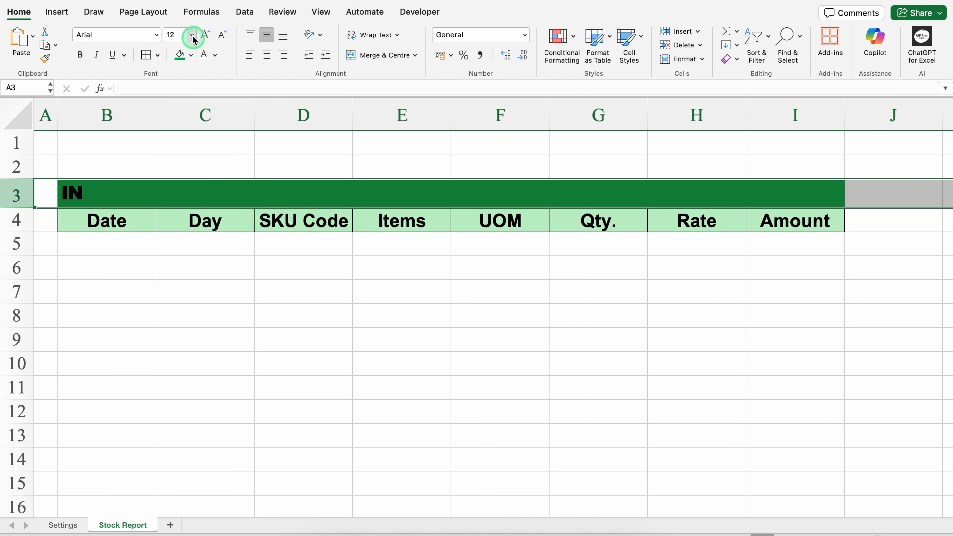
{"action": "left_click", "coordinate": [193, 39]}
{"action": "left_click", "coordinate": [190, 152]}
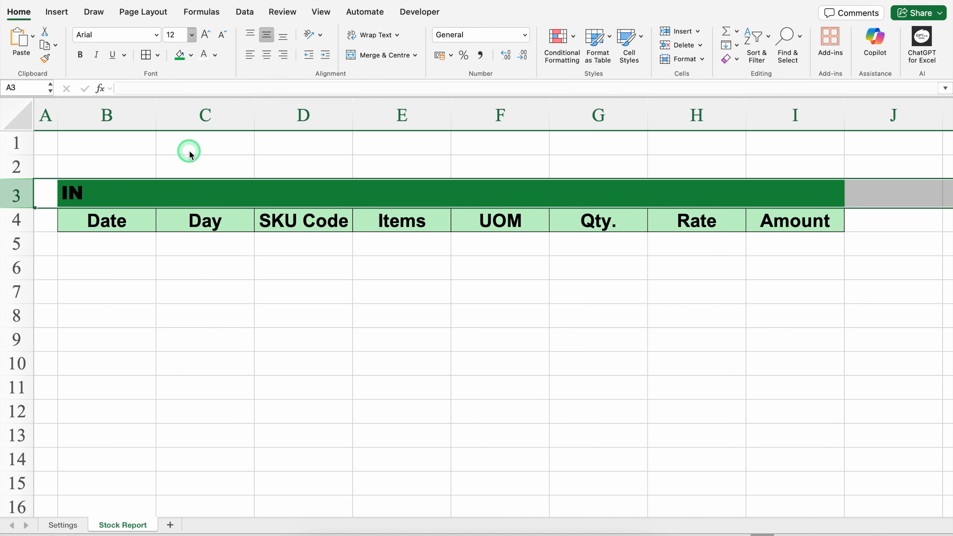
{"action": "left_click", "coordinate": [203, 56]}
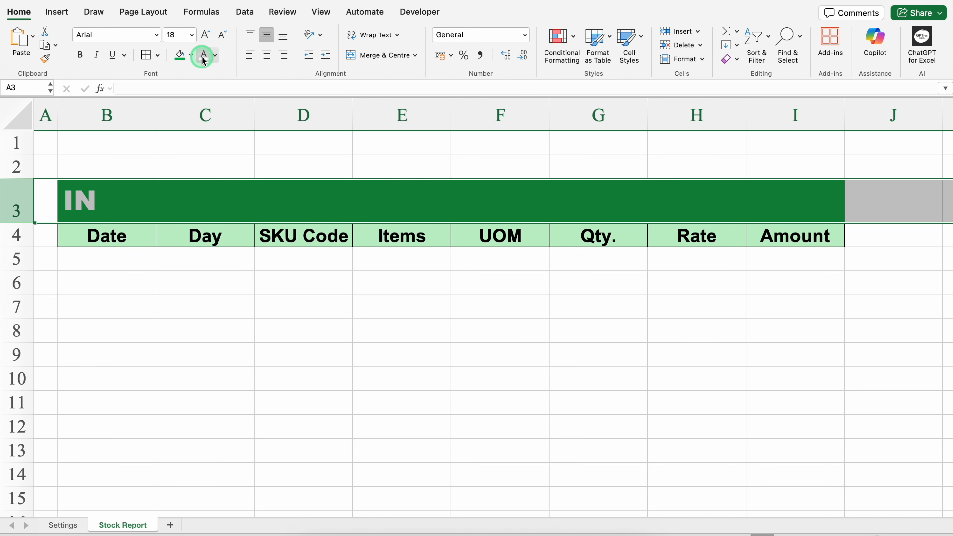
Enter the date 1/10/25 in cell B5 under Date and centre it horizontally.
{"action": "left_click", "coordinate": [134, 261]}
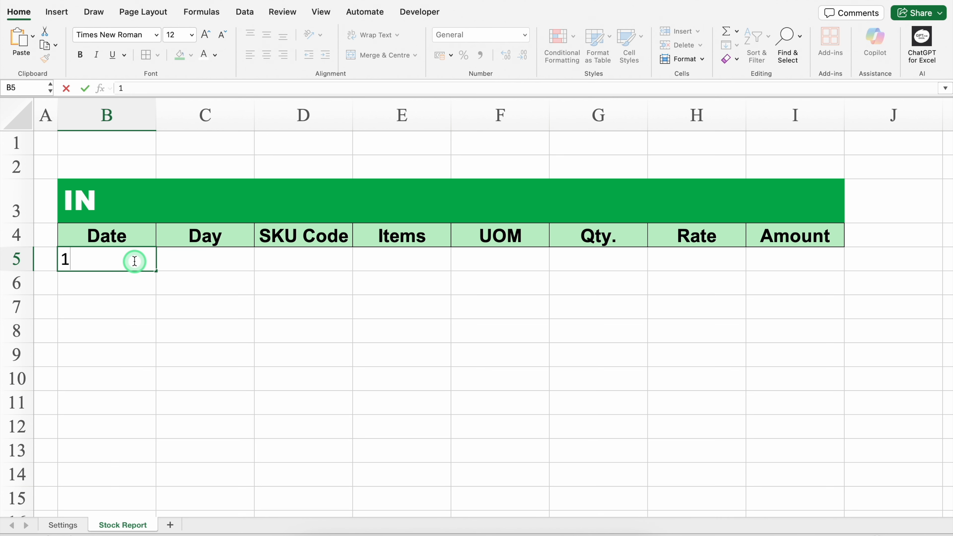
{"action": "type", "text": "1/10/25"}
{"action": "key", "text": "Return"}
{"action": "left_click", "coordinate": [129, 256]}
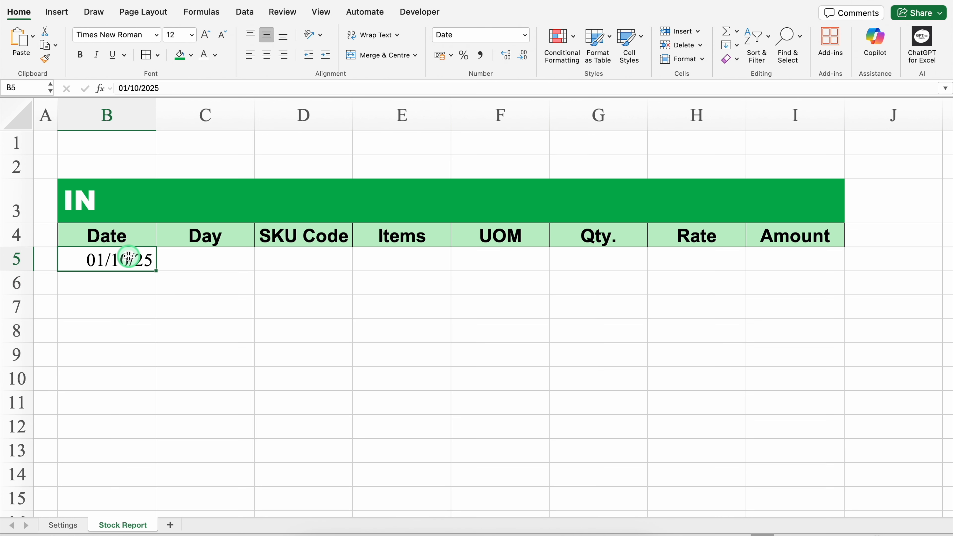
{"action": "left_click", "coordinate": [265, 54]}
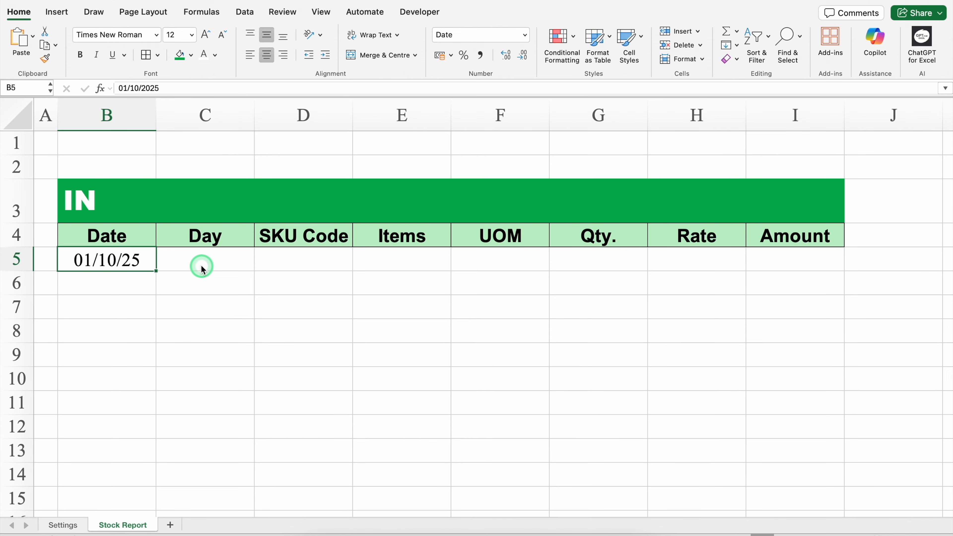
Apply the English (United States) date format 14-Mar-12 to B5 and fill the date series down to B14.
{"action": "key", "text": "super+1"}
{"action": "left_click", "coordinate": [327, 145]}
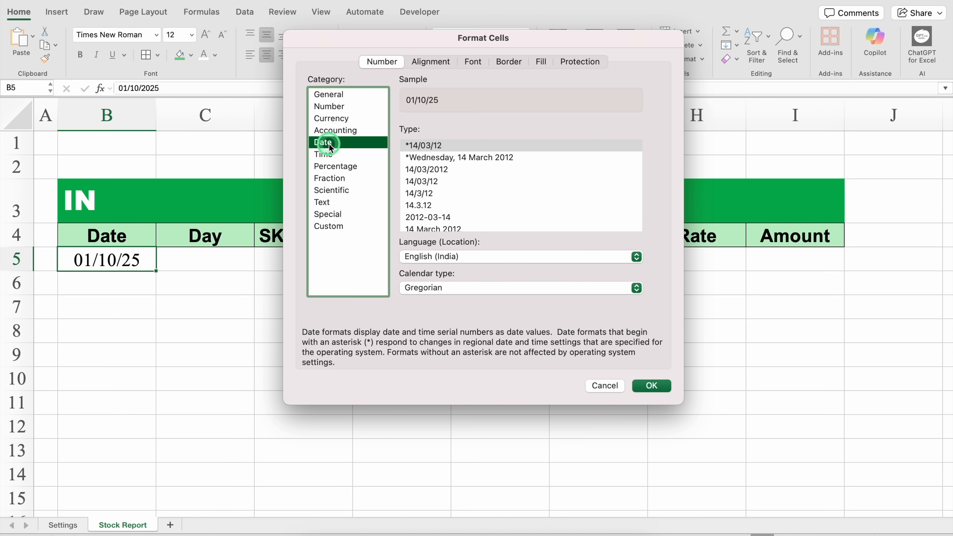
{"action": "left_click", "coordinate": [443, 206]}
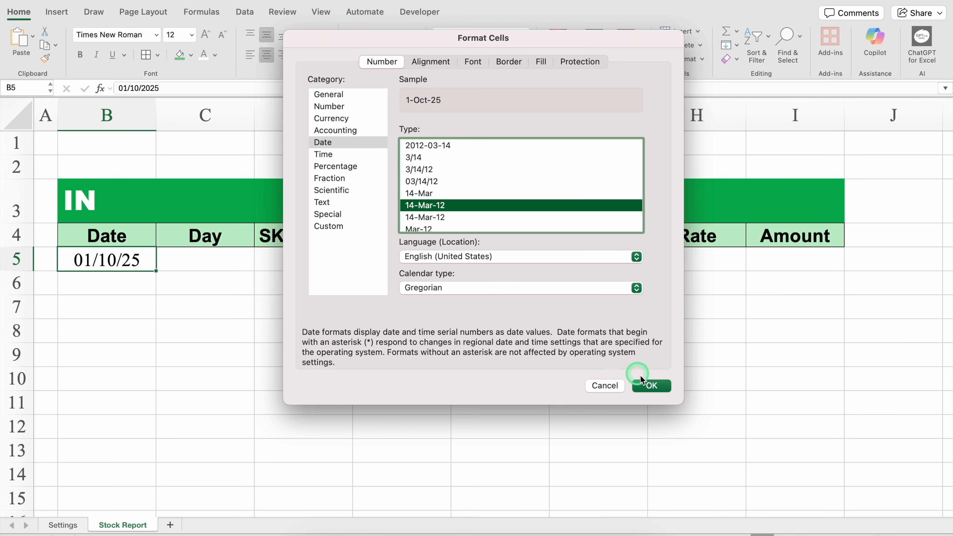
{"action": "left_click", "coordinate": [652, 386]}
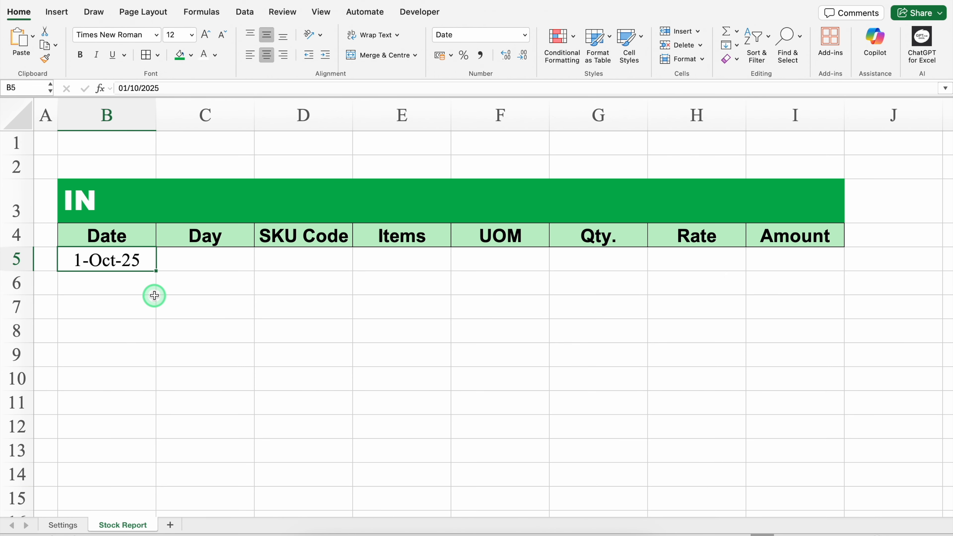
{"action": "left_click_drag", "start_coordinate": [155, 272], "coordinate": [136, 485]}
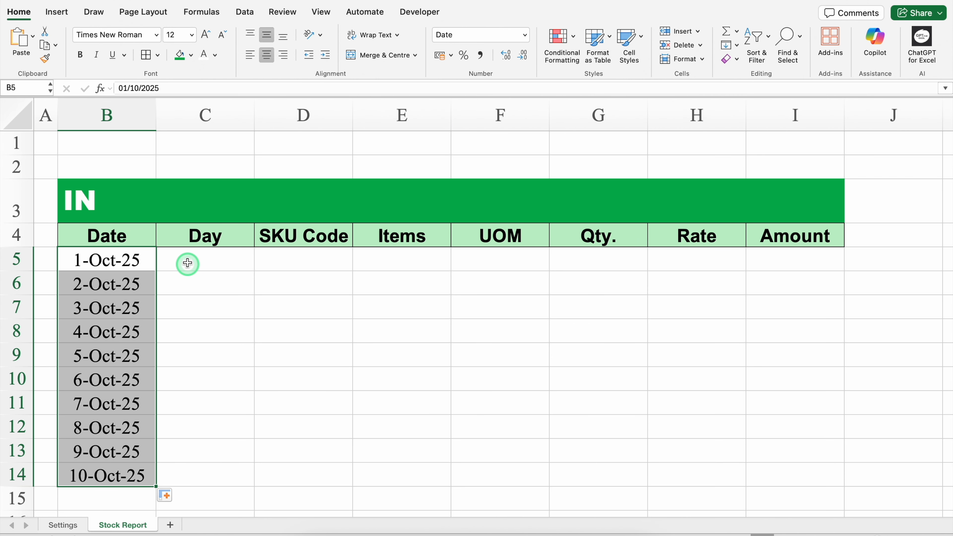
Shade the date cells B5:B14 with a light grey fill.
{"action": "left_click", "coordinate": [191, 56]}
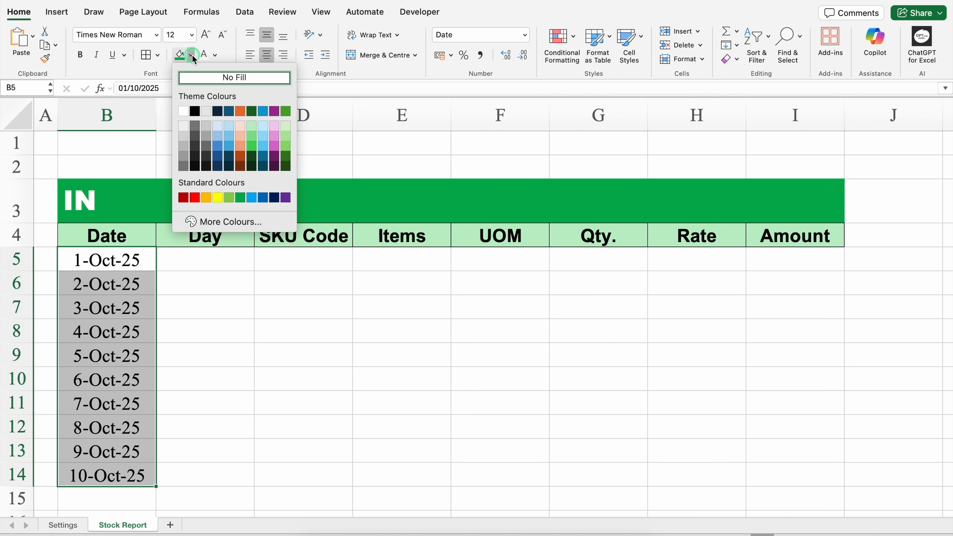
{"action": "left_click", "coordinate": [186, 135]}
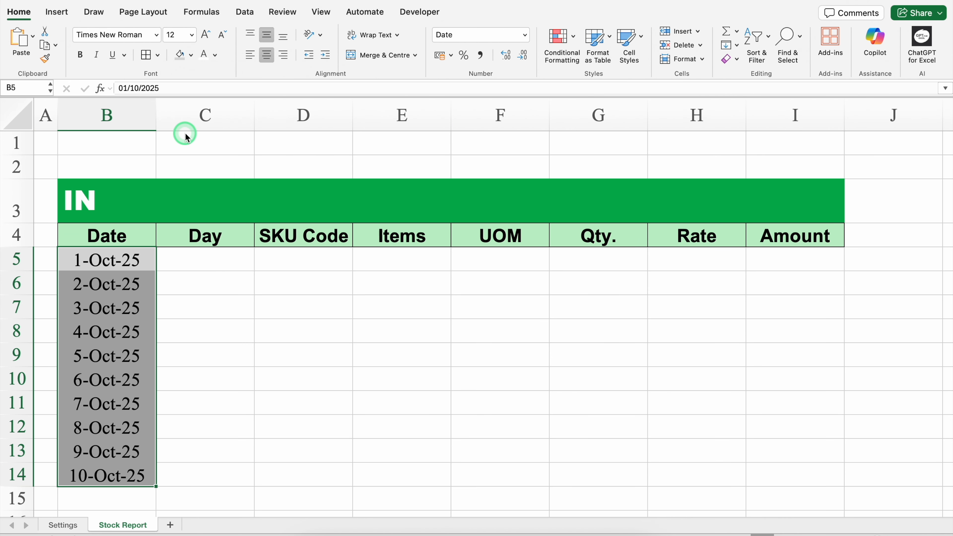
Enter the formula =TEXT(B5,"DDD") in C5 under Day to derive the weekday from the date.
{"action": "left_click", "coordinate": [200, 253]}
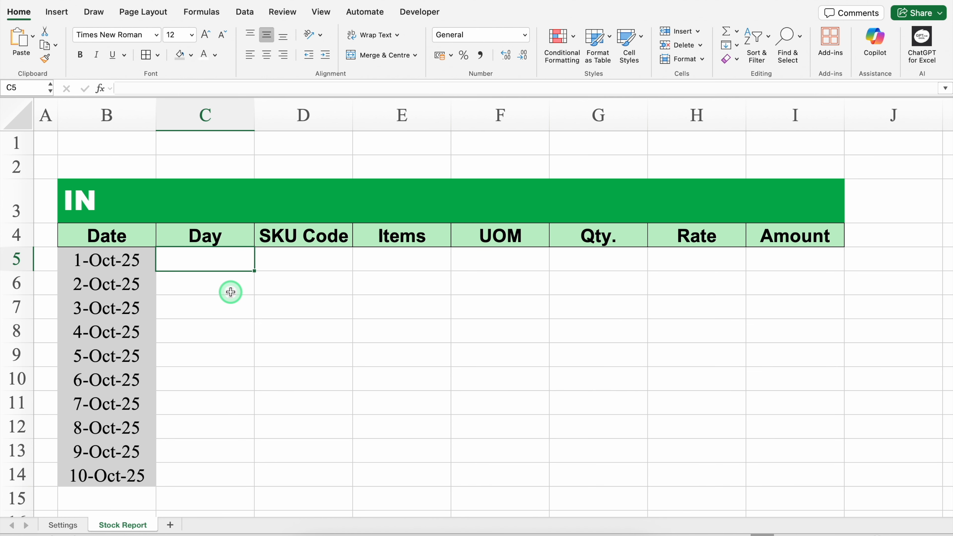
{"action": "type", "text": "="}
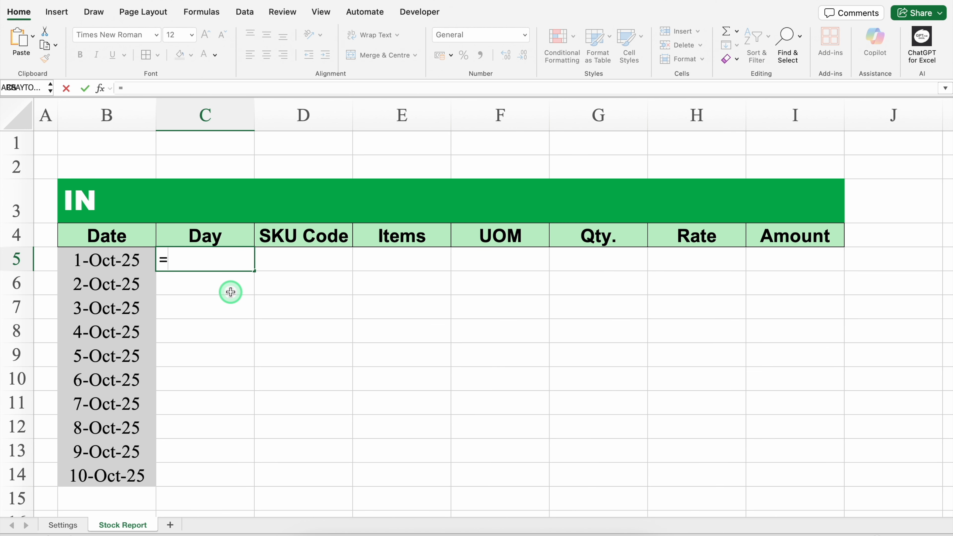
{"action": "type", "text": "TEXT"}
{"action": "double_click", "coordinate": [208, 326]}
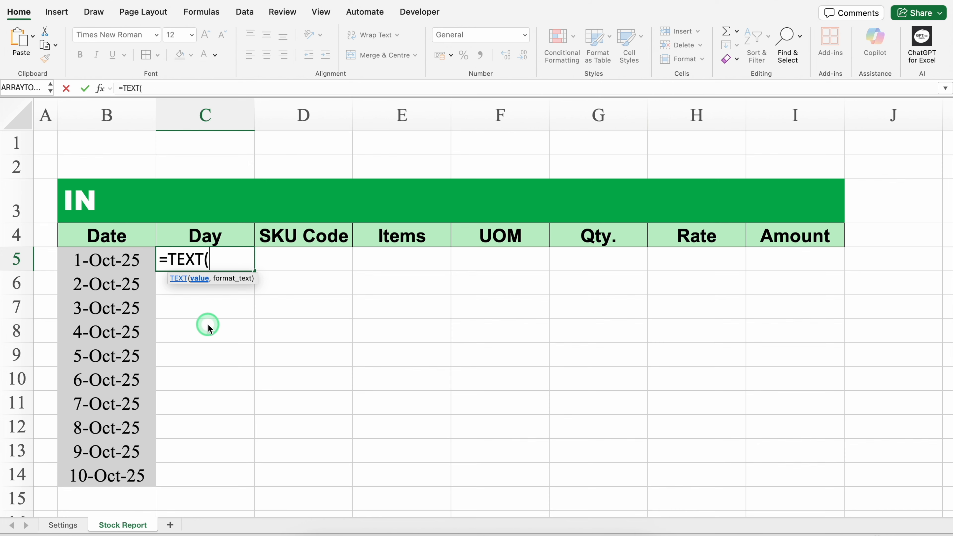
{"action": "left_click", "coordinate": [118, 257]}
{"action": "type", "text": ","}
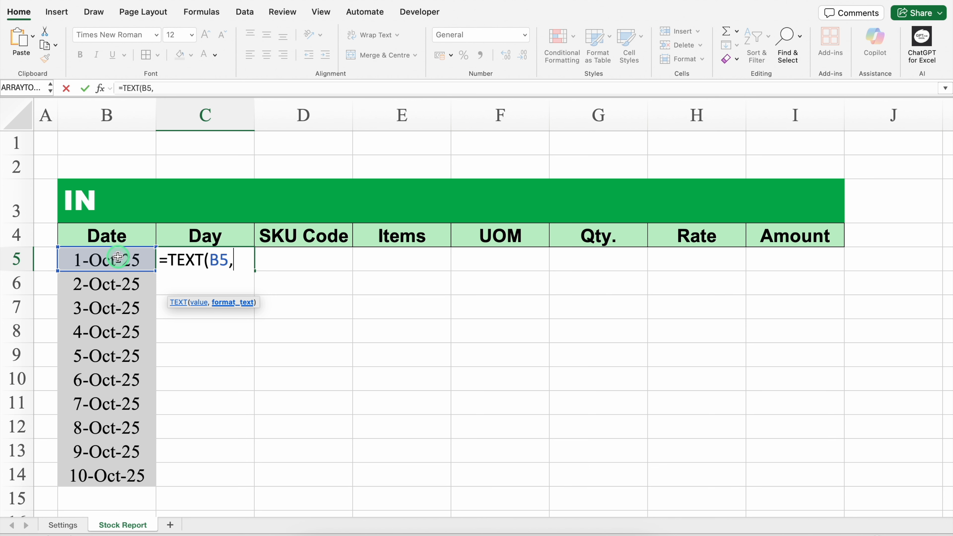
{"action": "type", "text": "\"DDD"}
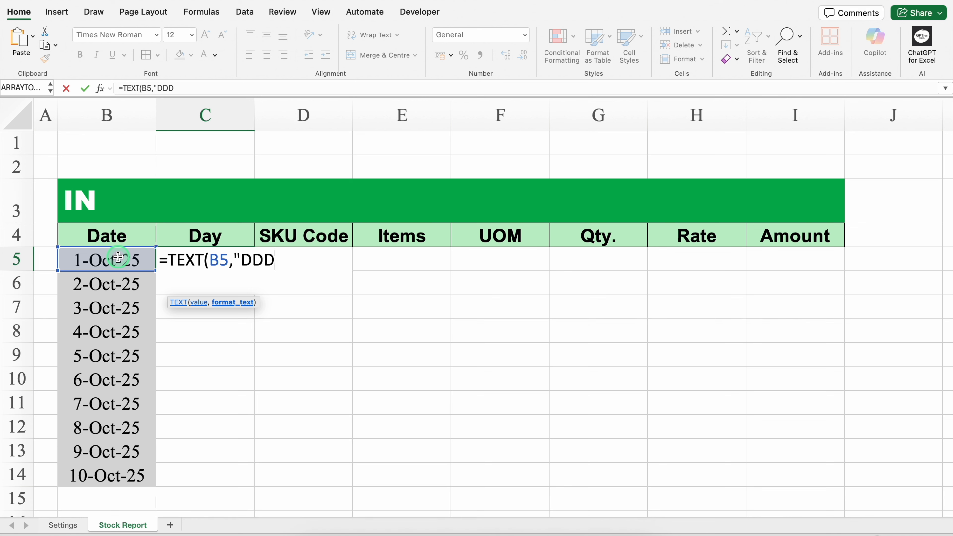
{"action": "type", "text": "\")"}
{"action": "key", "text": "Return"}
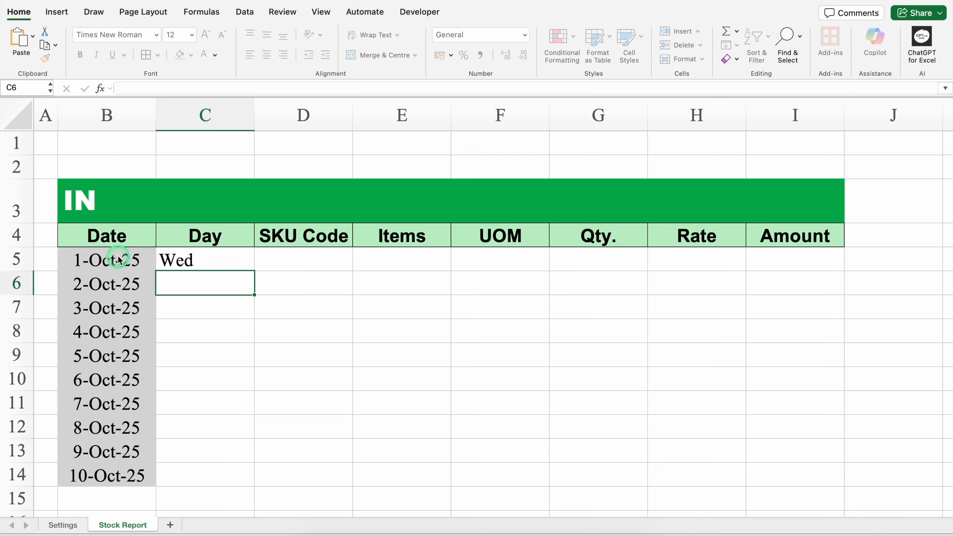
Test the Day formula in C5 by clearing the date in B5, and undo the deletion.
{"action": "left_click", "coordinate": [233, 260]}
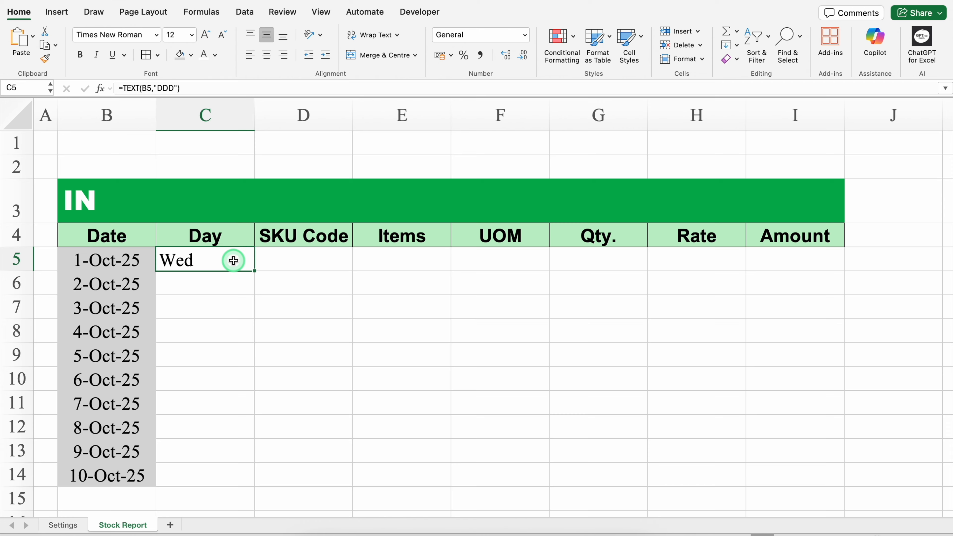
{"action": "left_click", "coordinate": [133, 259]}
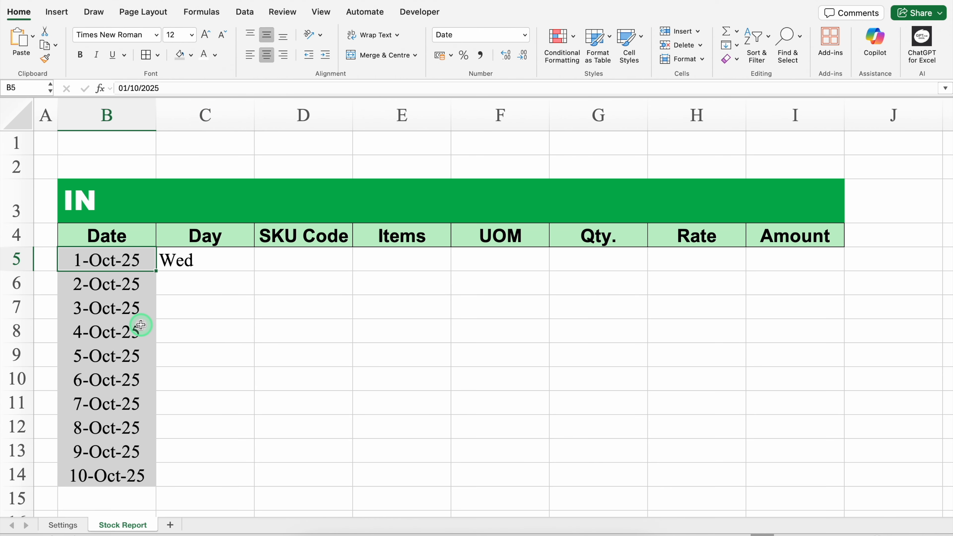
{"action": "key", "text": "Delete"}
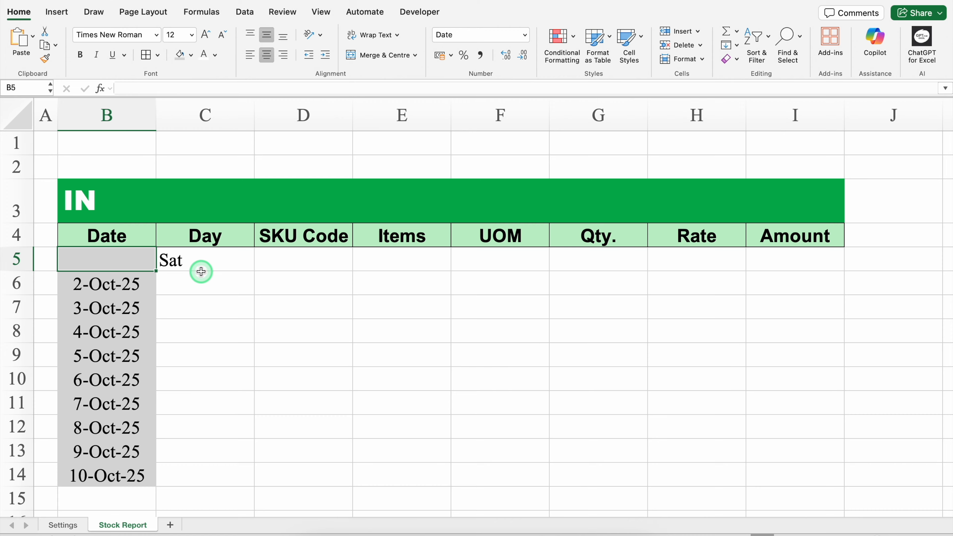
{"action": "key", "text": "ctrl+z"}
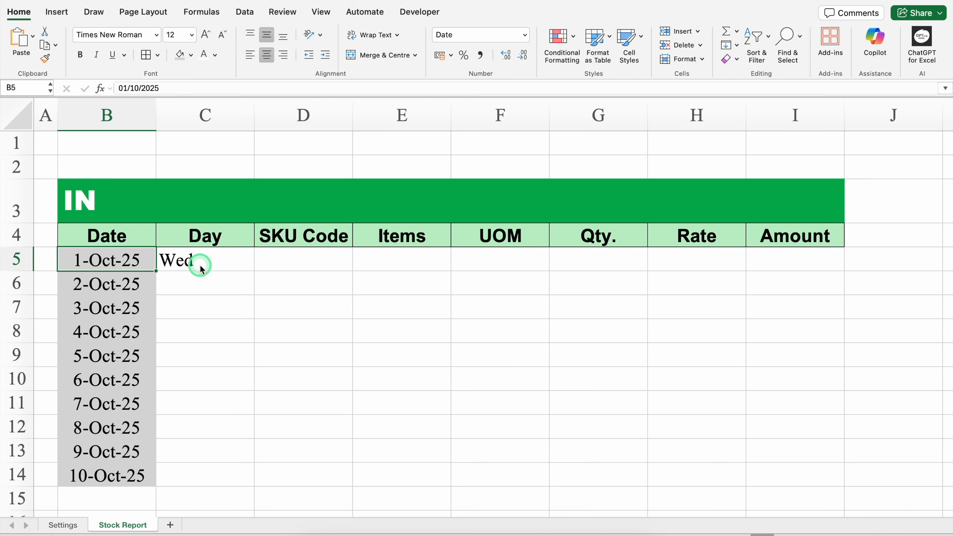
Wrap the C5 formula in a blank check so it reads =IF(B5="","",TEXT(B5,"DDD")).
{"action": "left_click", "coordinate": [188, 265]}
{"action": "double_click", "coordinate": [204, 261]}
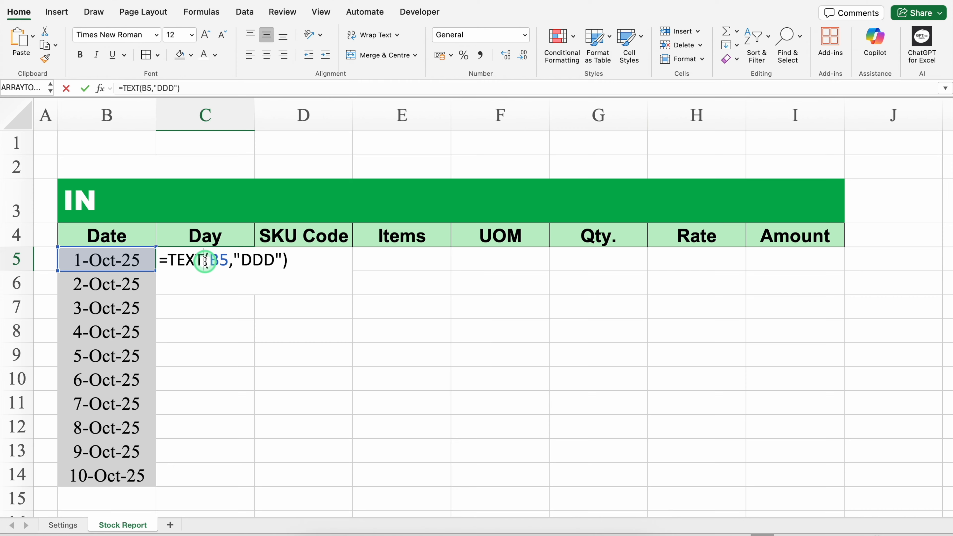
{"action": "left_click", "coordinate": [175, 276]}
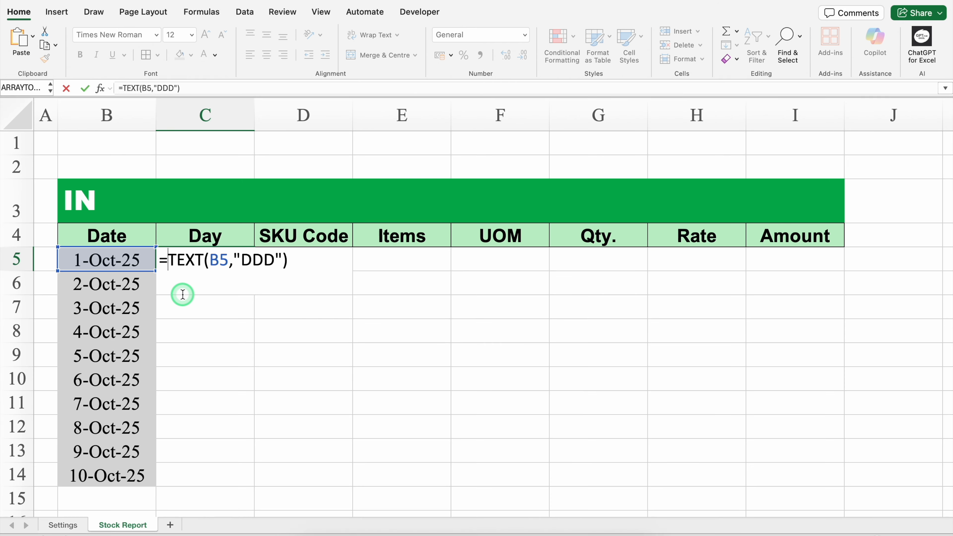
{"action": "type", "text": "IF("}
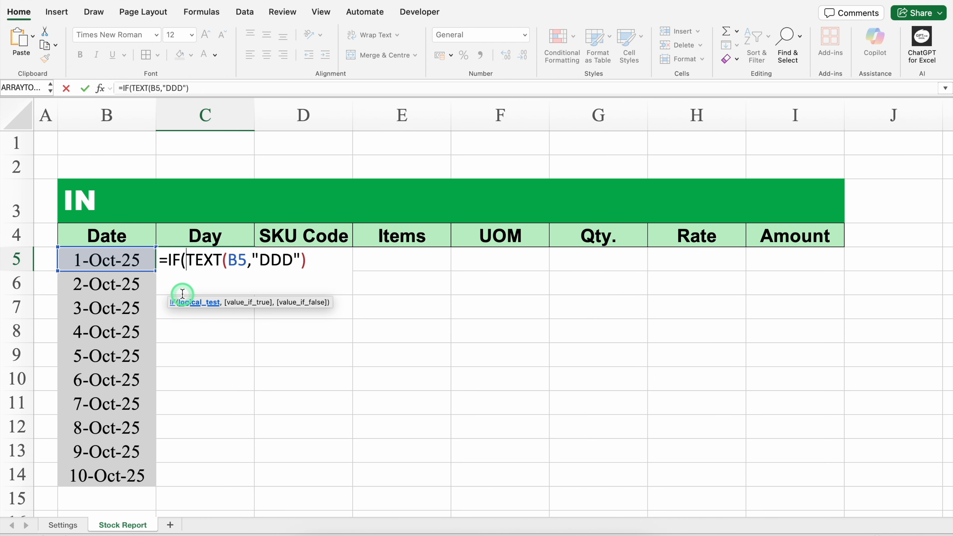
{"action": "left_click", "coordinate": [127, 259]}
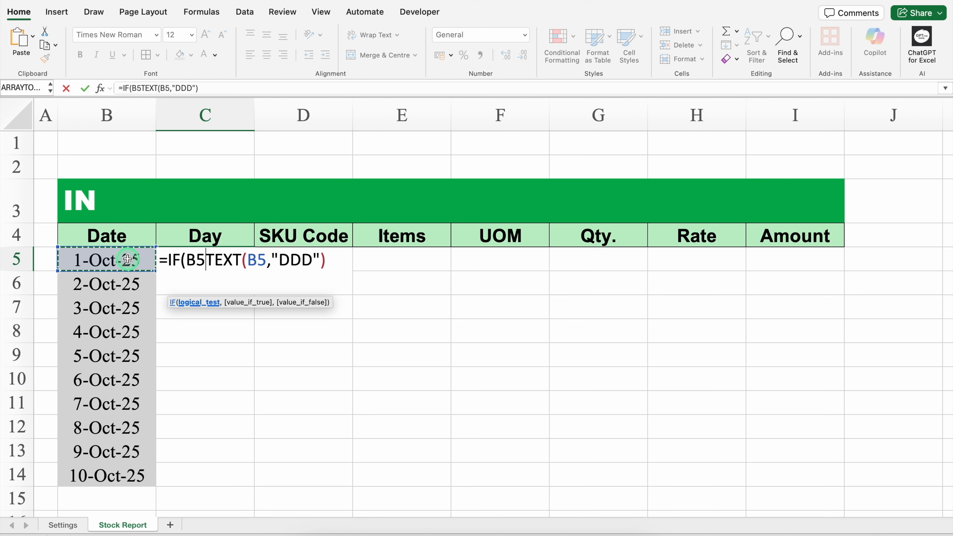
{"action": "type", "text": "="}
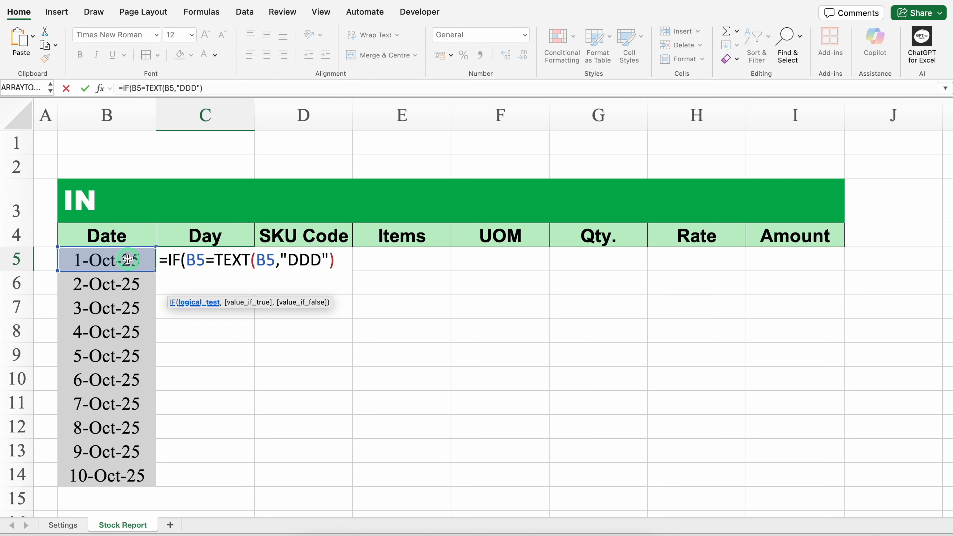
{"action": "type", "text": "\"\""}
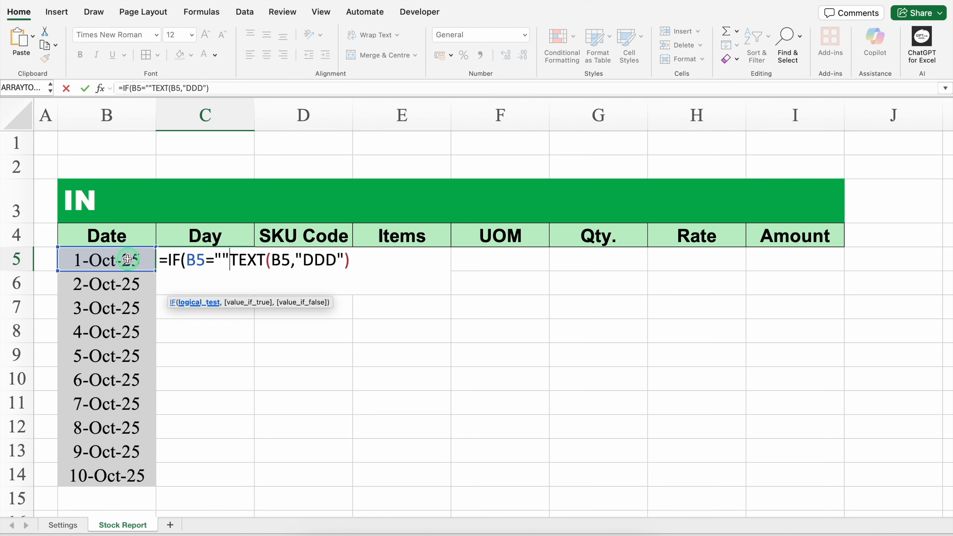
{"action": "type", "text": ","}
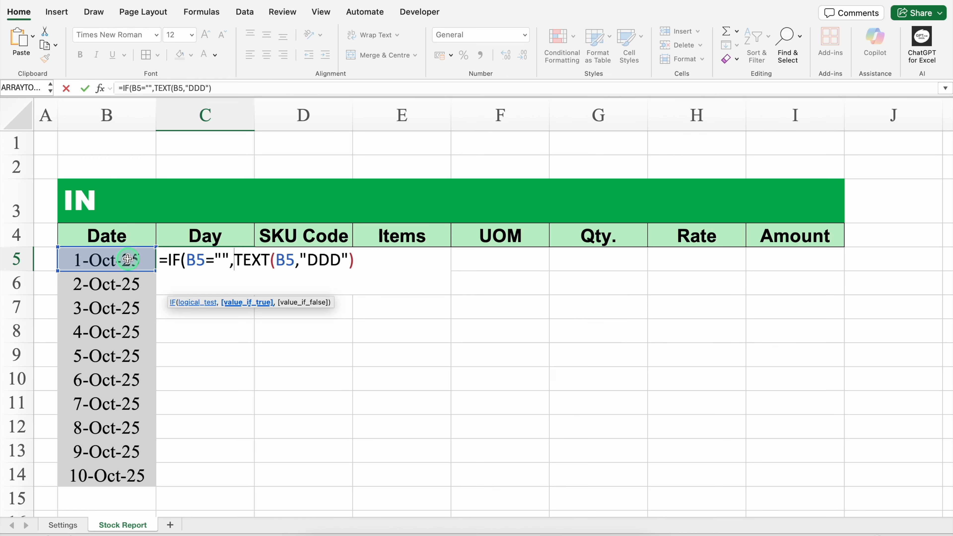
{"action": "type", "text": "\"\""}
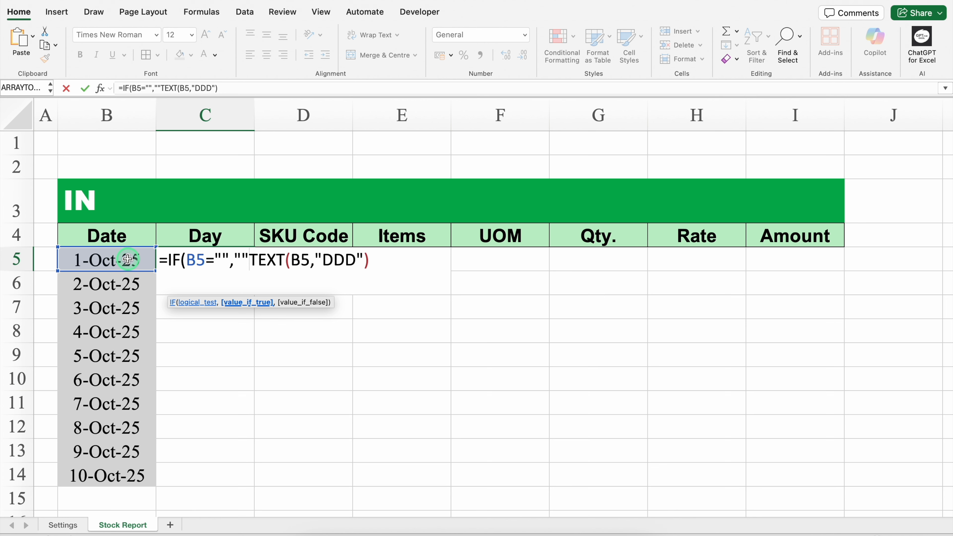
{"action": "type", "text": ","}
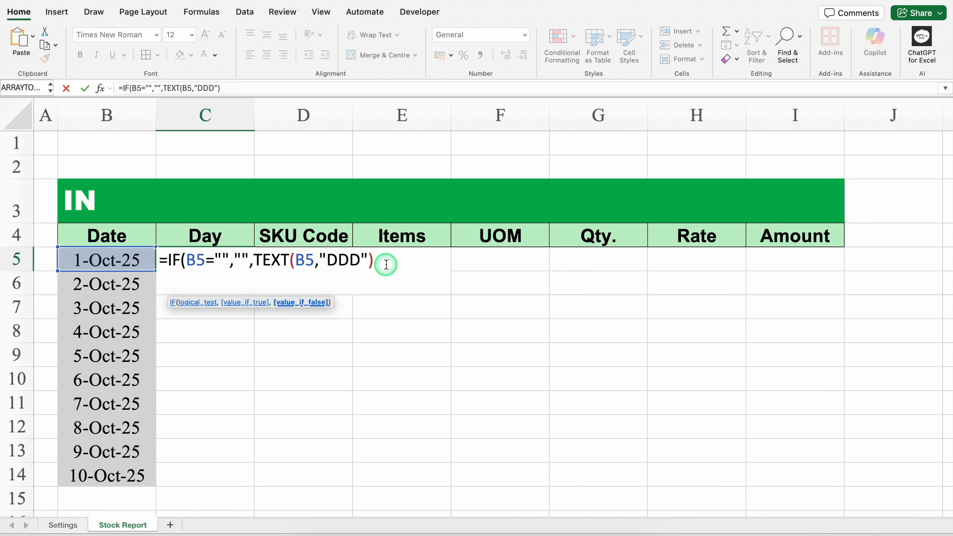
{"action": "left_click", "coordinate": [376, 260]}
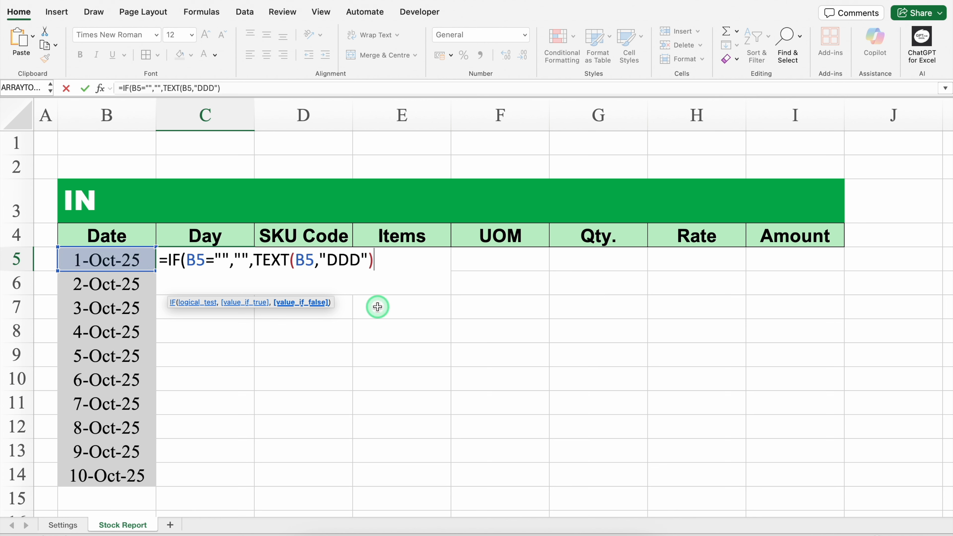
{"action": "key", "text": "Return"}
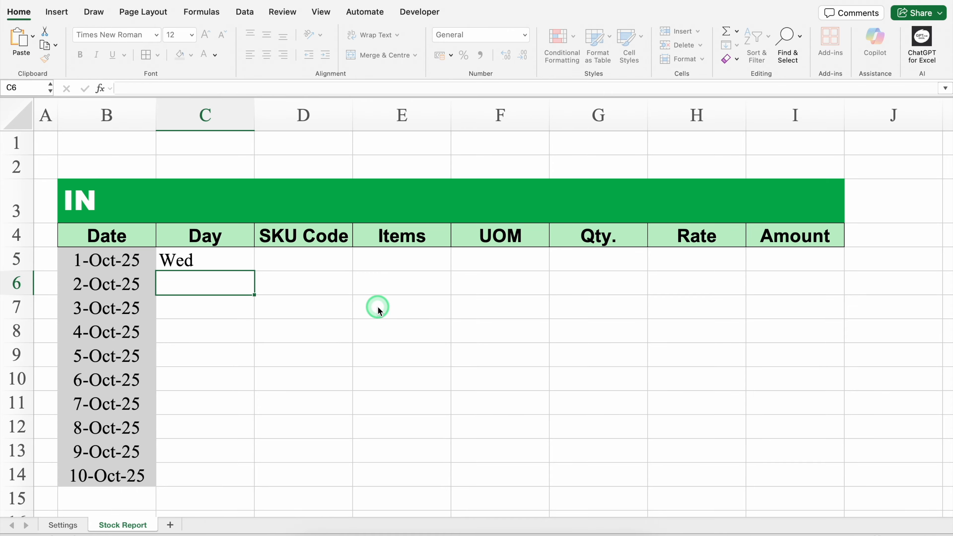
Check the blank handling in C5 by emptying B5, and restore the date.
{"action": "left_click", "coordinate": [127, 264]}
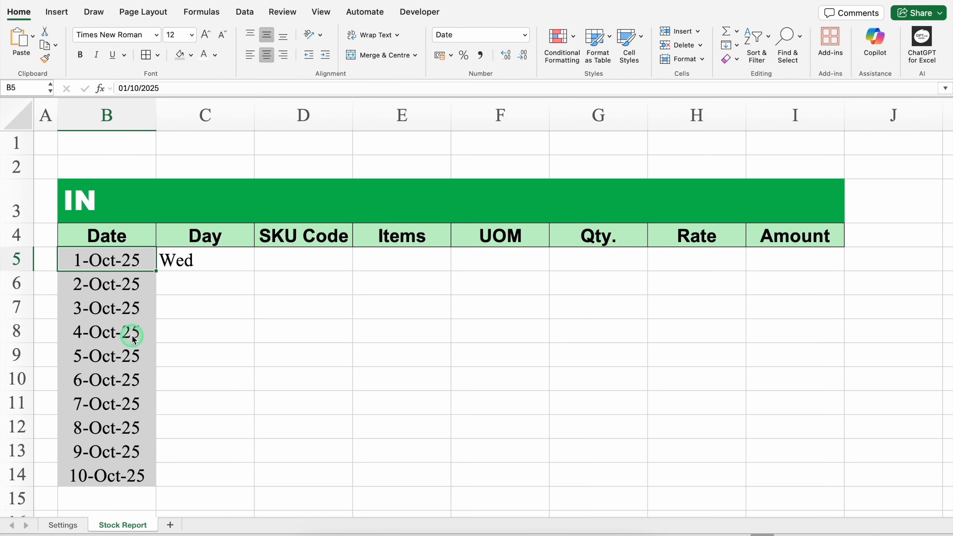
{"action": "key", "text": "Delete"}
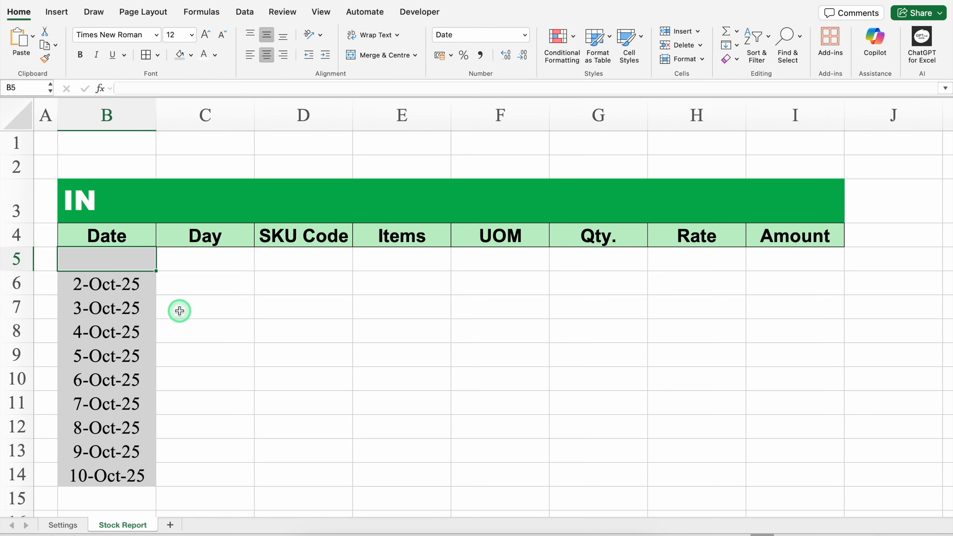
{"action": "key", "text": "super+z"}
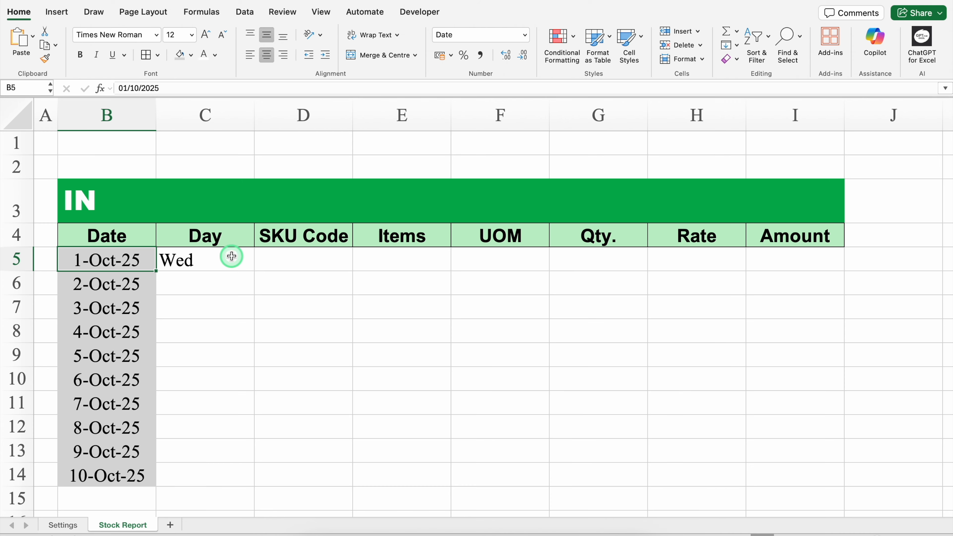
Fill the Day formula from C5 down to C14.
{"action": "left_click", "coordinate": [242, 260]}
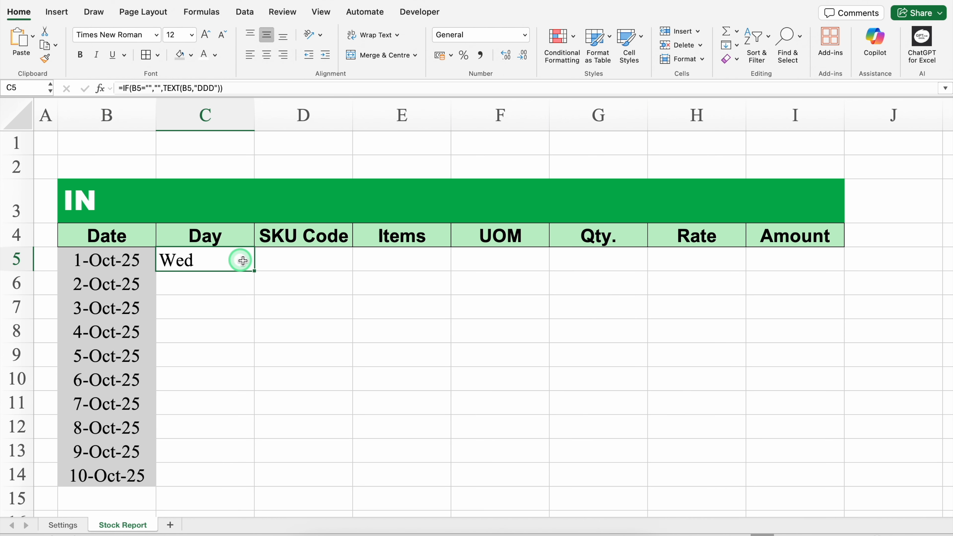
{"action": "double_click", "coordinate": [255, 271]}
Start a data validation rule for the SKU Code cells D5:D14 that allows a List.
{"action": "left_click", "coordinate": [303, 257]}
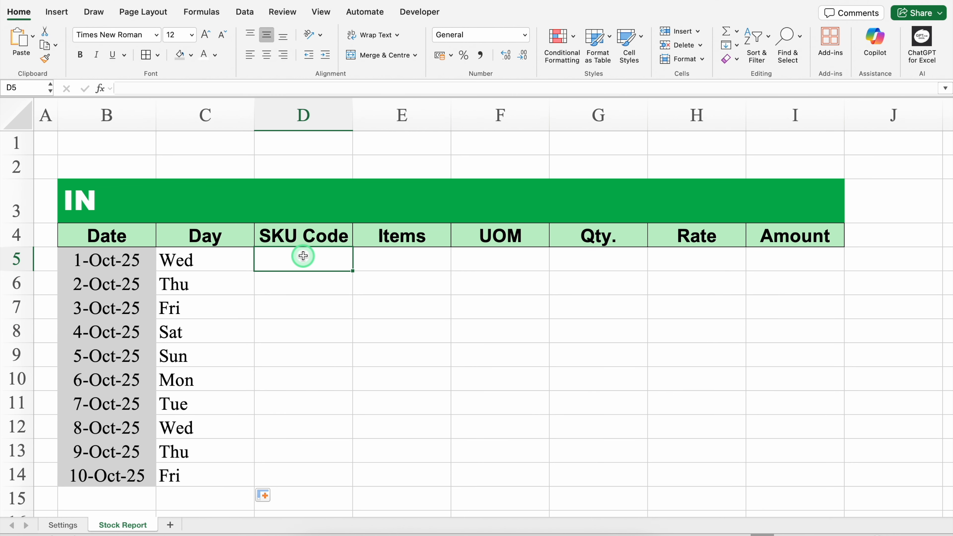
{"action": "left_click_drag", "start_coordinate": [303, 256], "coordinate": [296, 477]}
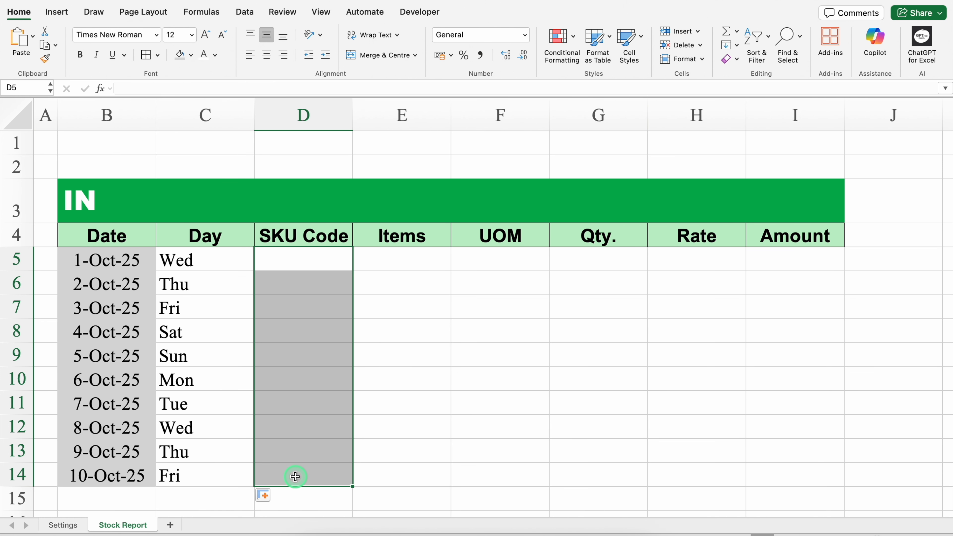
{"action": "left_click", "coordinate": [245, 11]}
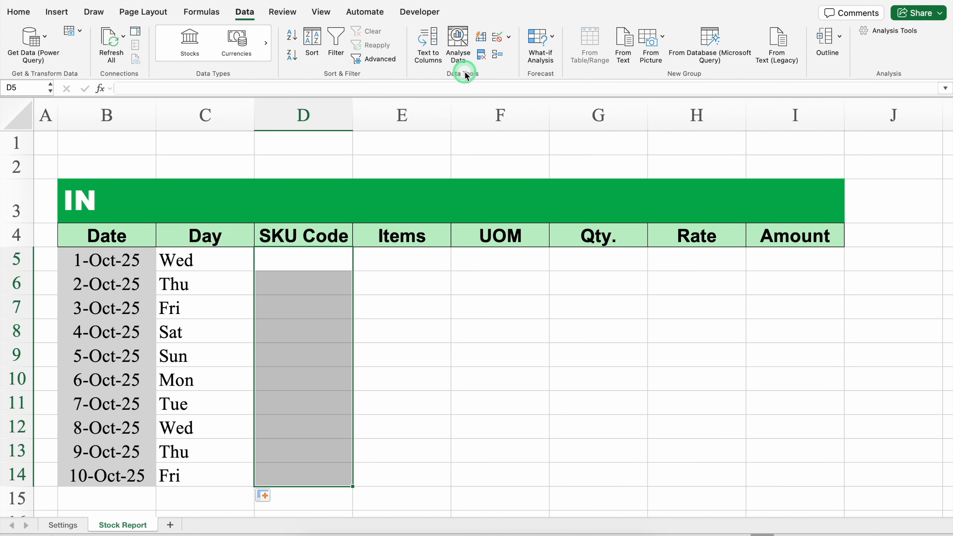
{"action": "left_click", "coordinate": [509, 37]}
{"action": "left_click", "coordinate": [524, 55]}
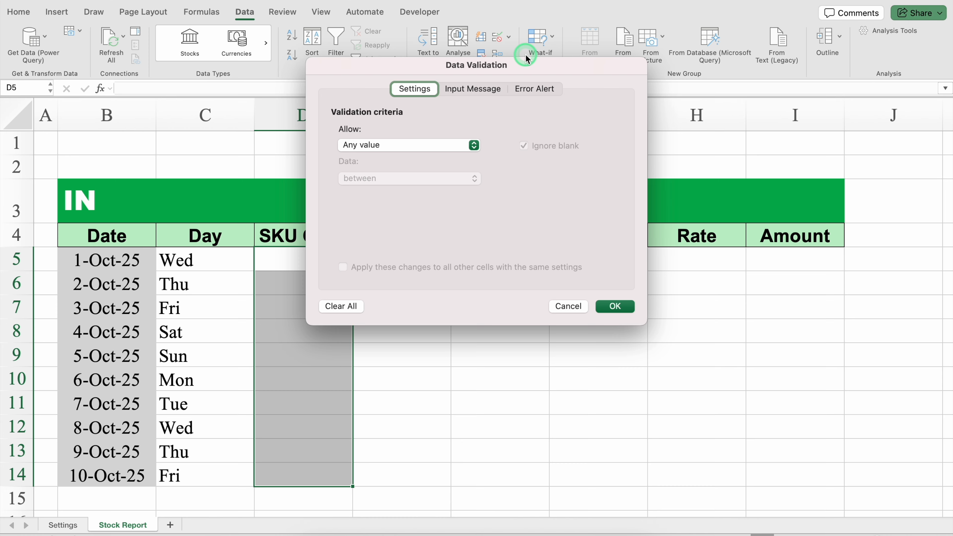
{"action": "left_click", "coordinate": [402, 147]}
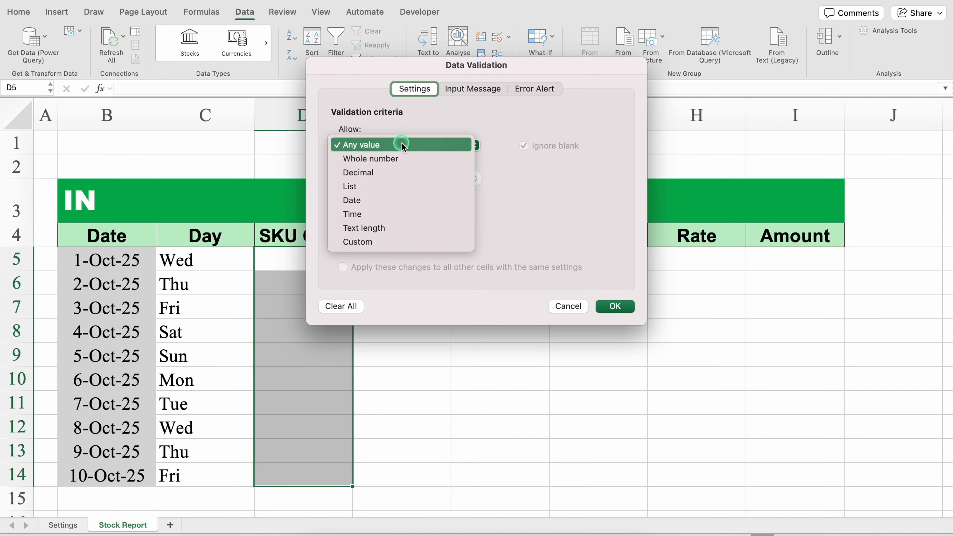
{"action": "left_click", "coordinate": [369, 191]}
Set the list source to =Settings!$B$3:$B$500 and apply the validation to the SKU Code cells.
{"action": "left_click", "coordinate": [369, 213]}
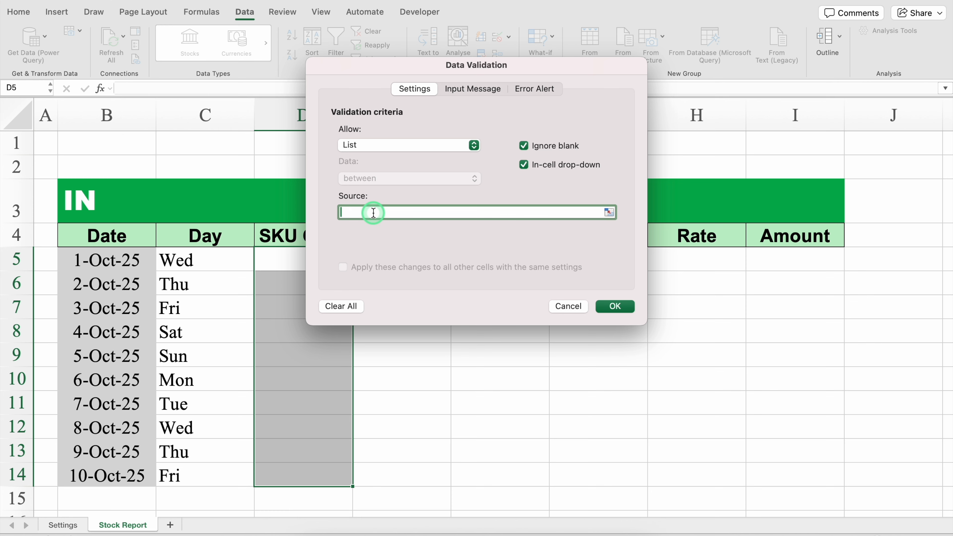
{"action": "left_click", "coordinate": [64, 525]}
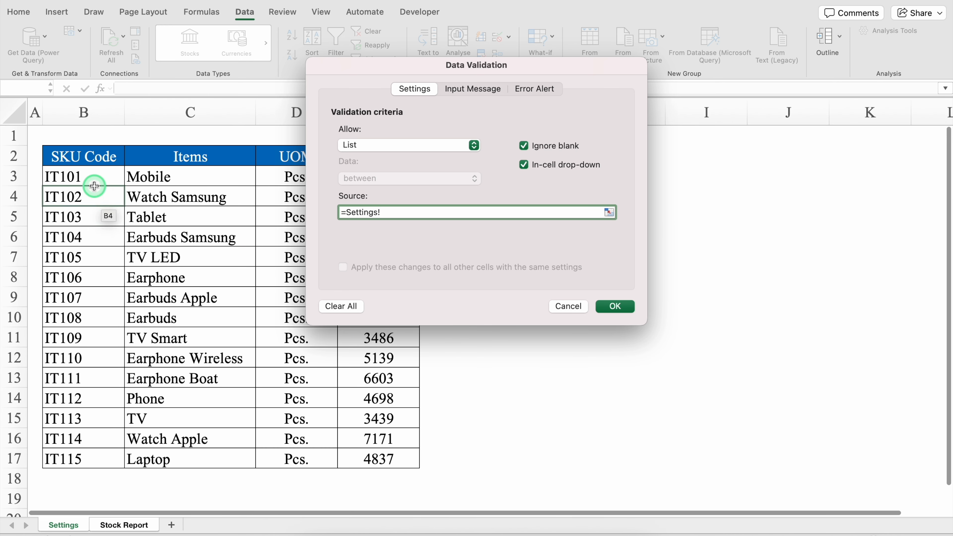
{"action": "left_click_drag", "start_coordinate": [94, 177], "coordinate": [94, 458]}
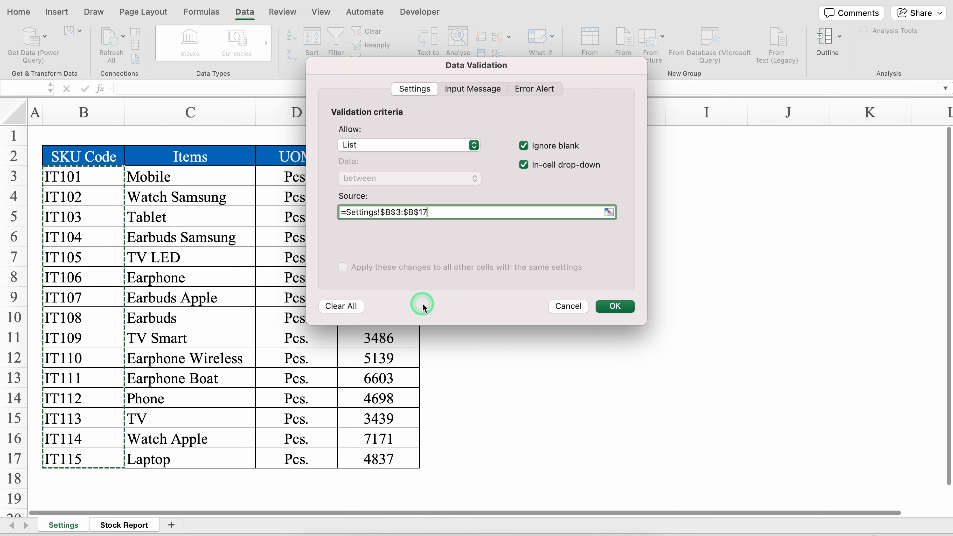
{"action": "left_click", "coordinate": [445, 211]}
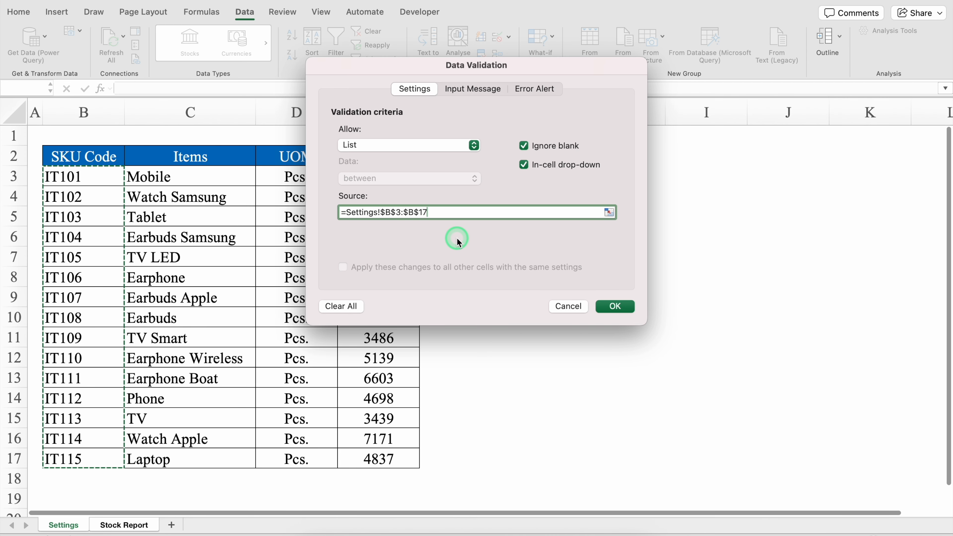
{"action": "key", "text": "BackSpace"}
{"action": "key", "text": "BackSpace"}
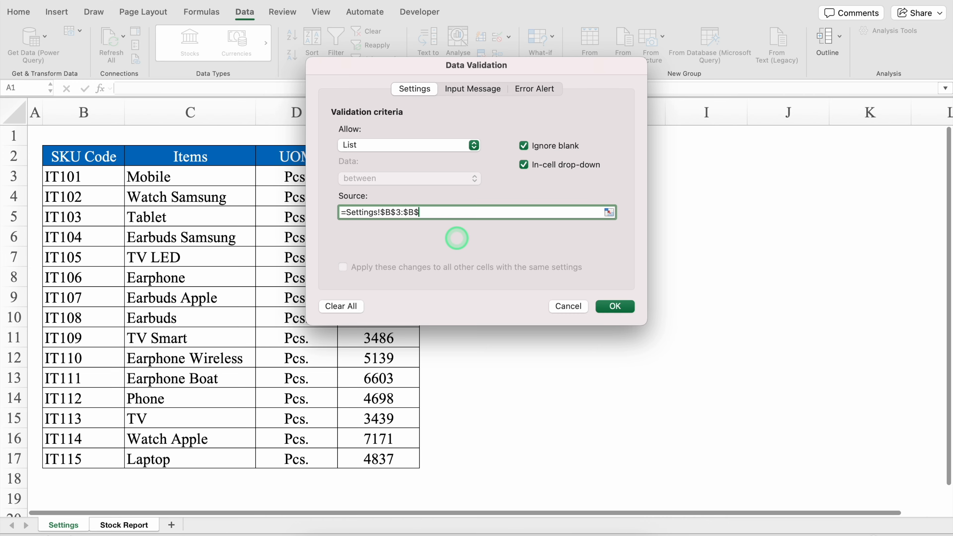
{"action": "type", "text": "500"}
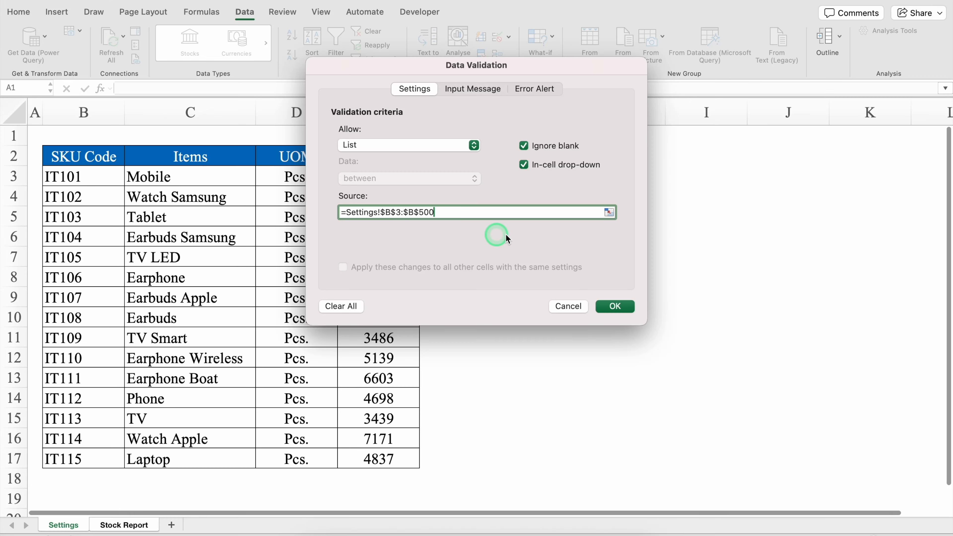
{"action": "left_click", "coordinate": [615, 307]}
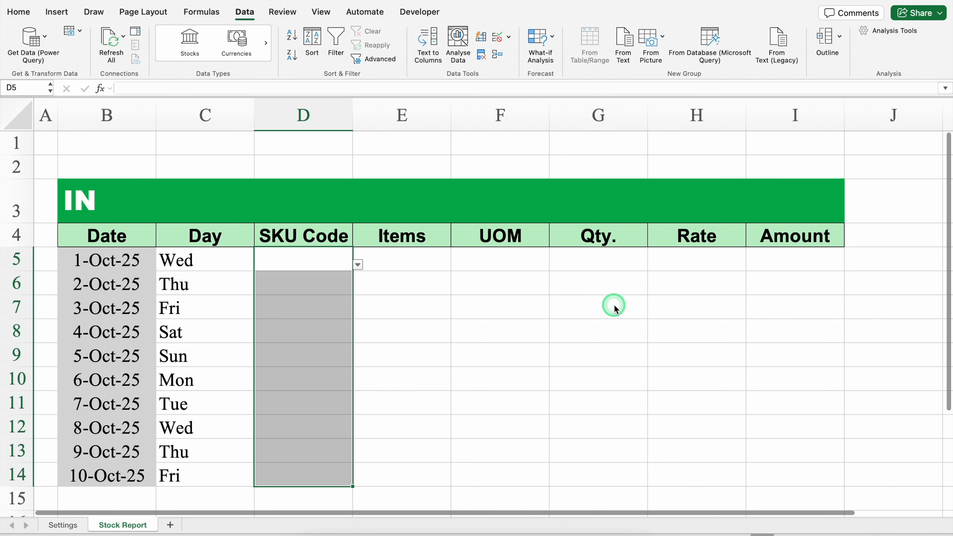
Check the SKU code choices offered by the drop-down in D5.
{"action": "left_click", "coordinate": [339, 262]}
{"action": "left_click", "coordinate": [358, 263]}
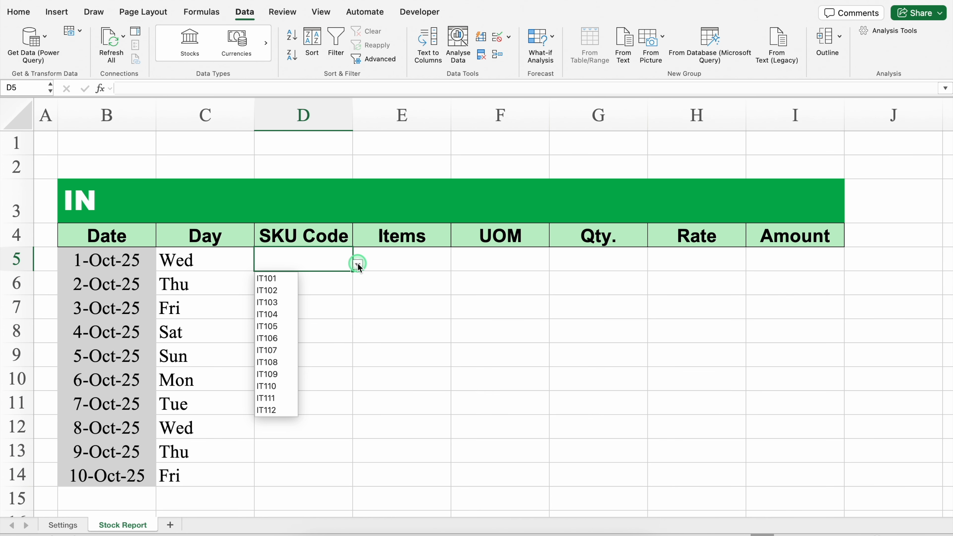
{"action": "left_click", "coordinate": [317, 261]}
Fill the SKU Code cells D5:D14 with the same light grey as the Date column.
{"action": "left_click_drag", "start_coordinate": [313, 259], "coordinate": [310, 470]}
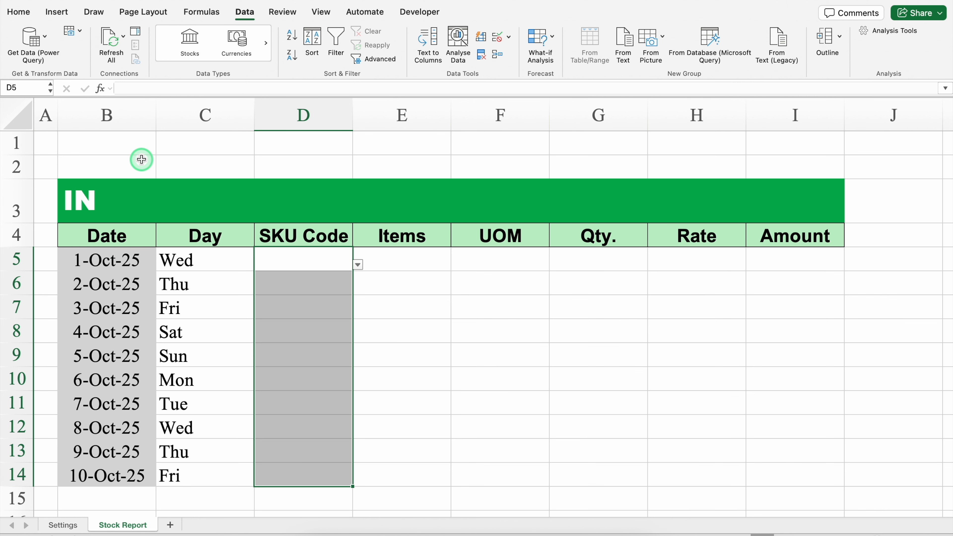
{"action": "left_click", "coordinate": [19, 12]}
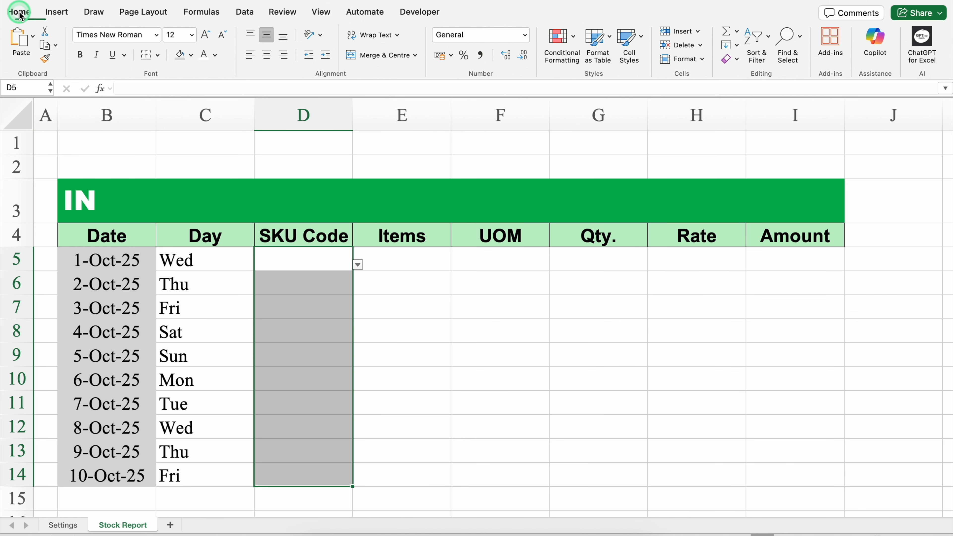
{"action": "left_click", "coordinate": [179, 56]}
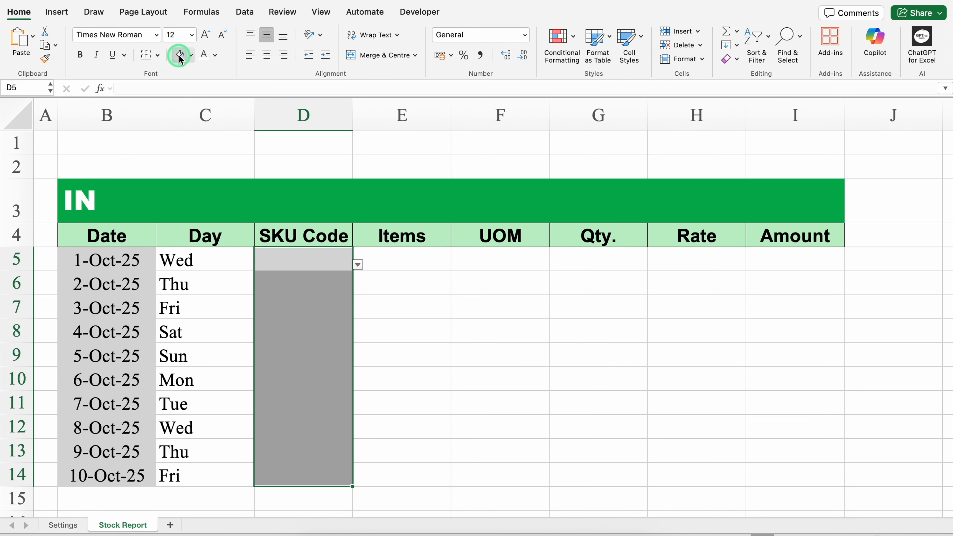
Apply all borders to the IN table range B4:I14 and widen the Items column E.
{"action": "left_click", "coordinate": [116, 237]}
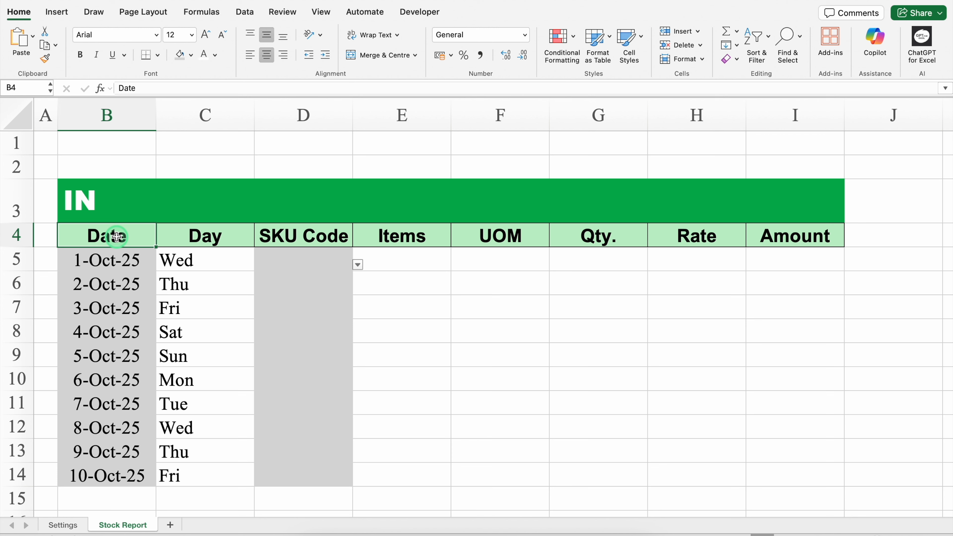
{"action": "key", "text": "super+shift+Down"}
{"action": "key", "text": "super+shift+Right"}
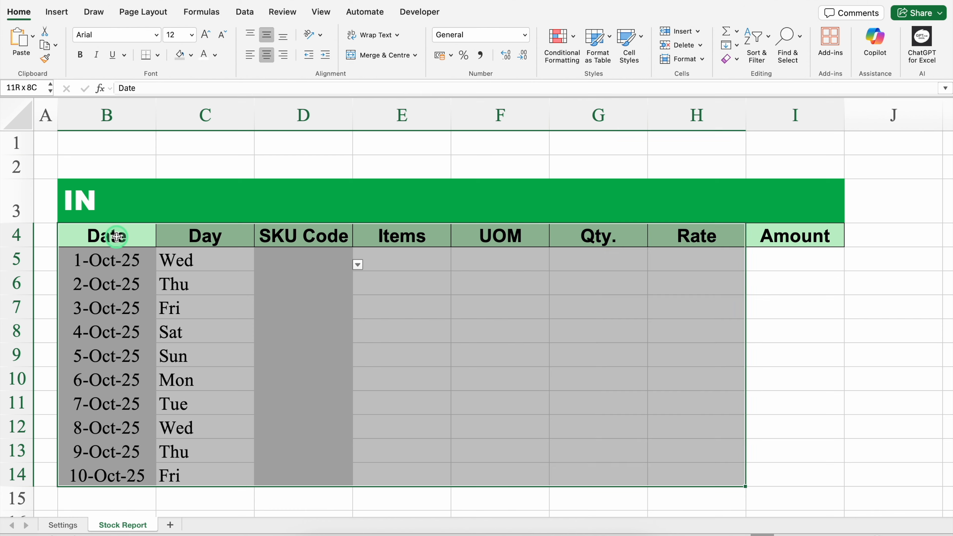
{"action": "left_click", "coordinate": [158, 55]}
{"action": "left_click", "coordinate": [188, 170]}
{"action": "left_click", "coordinate": [399, 261]}
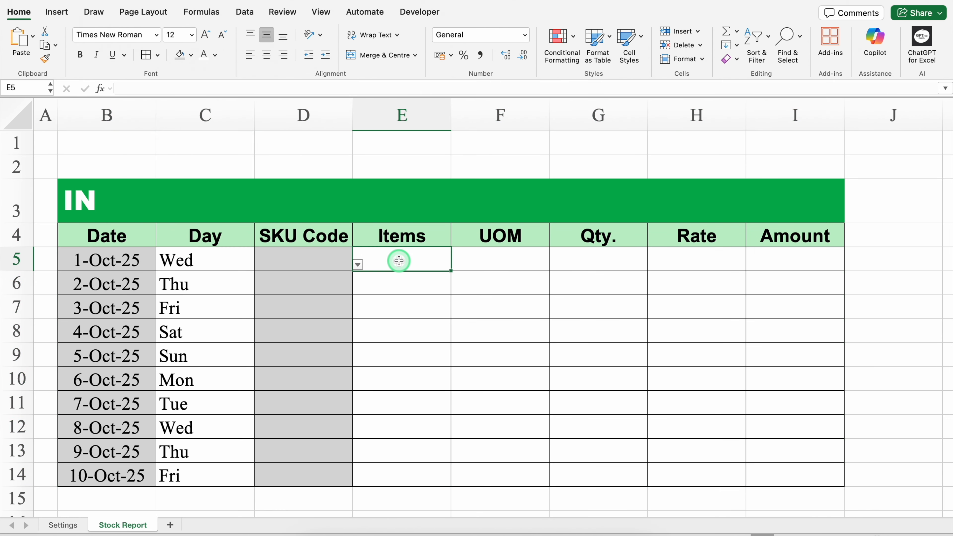
{"action": "left_click_drag", "start_coordinate": [451, 119], "coordinate": [509, 129]}
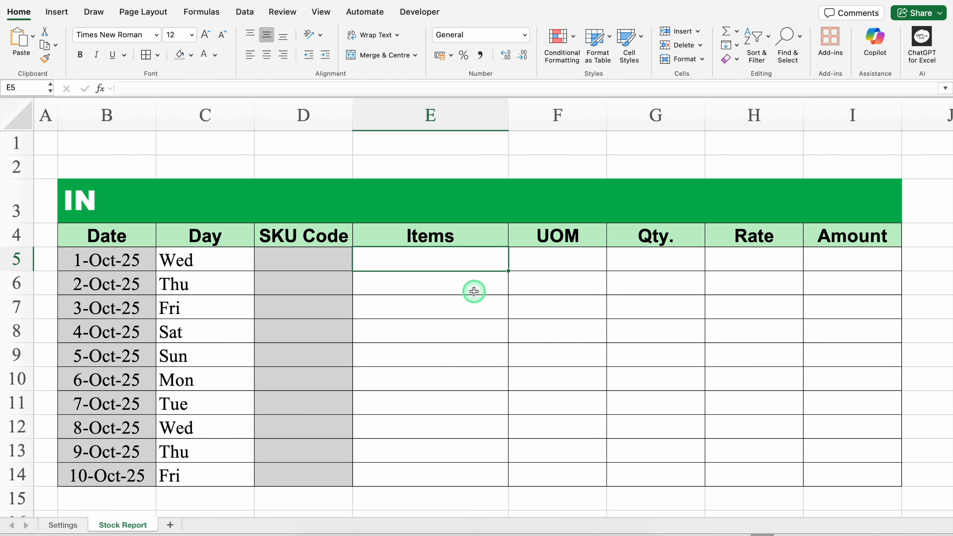
Choose IT101 as the SKU code in D5.
{"action": "left_click", "coordinate": [325, 261]}
{"action": "left_click", "coordinate": [358, 265]}
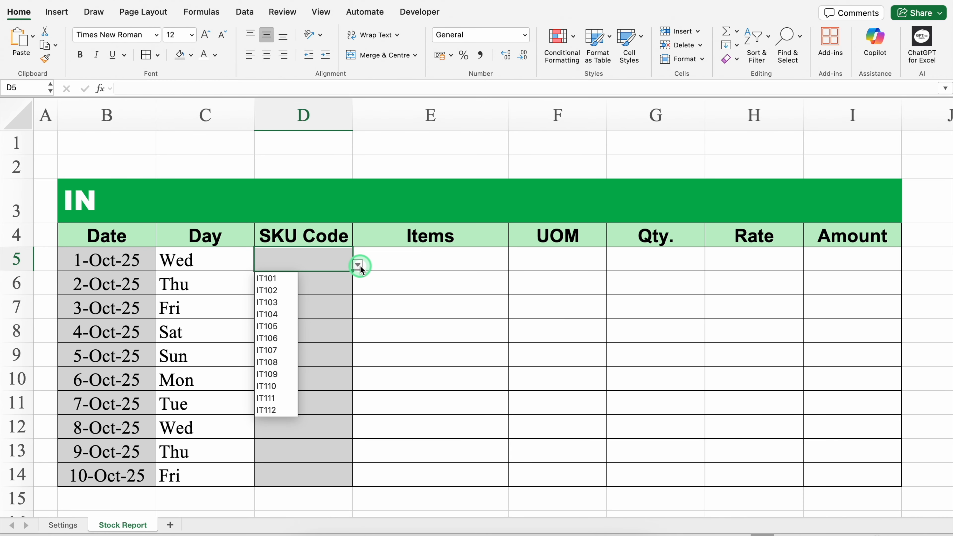
{"action": "left_click", "coordinate": [268, 279]}
Begin a VLOOKUP formula in E5 with $D5 as the lookup value, locking only its column.
{"action": "left_click", "coordinate": [409, 259]}
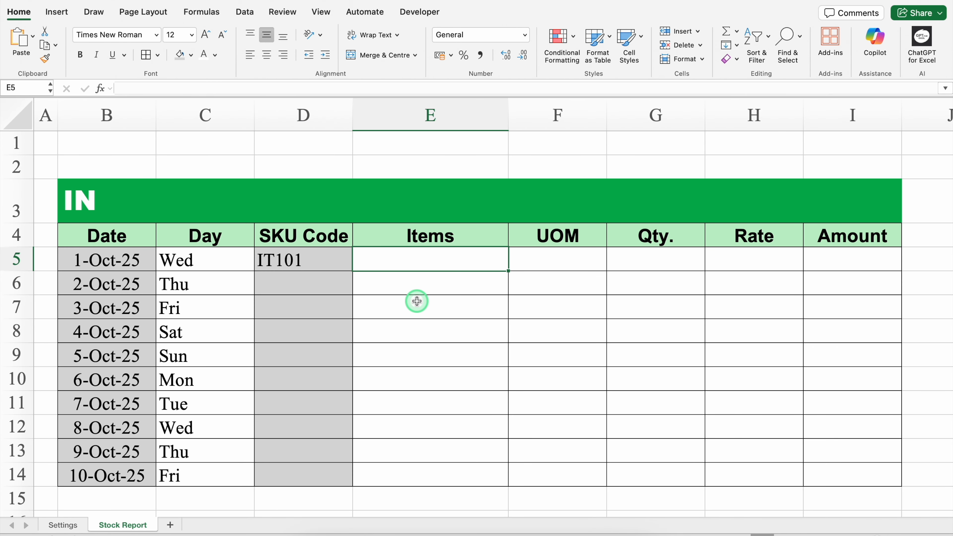
{"action": "type", "text": "="}
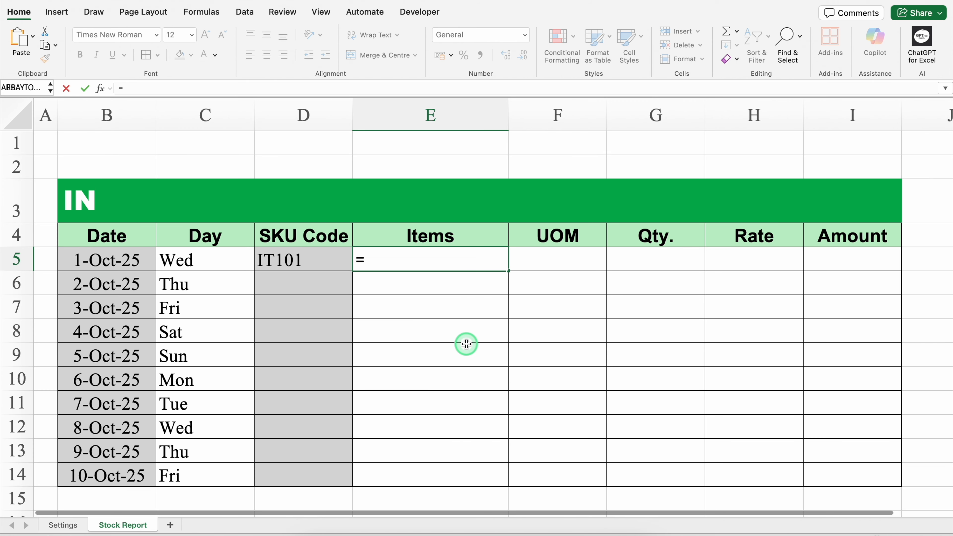
{"action": "type", "text": "VL"}
{"action": "double_click", "coordinate": [390, 289]}
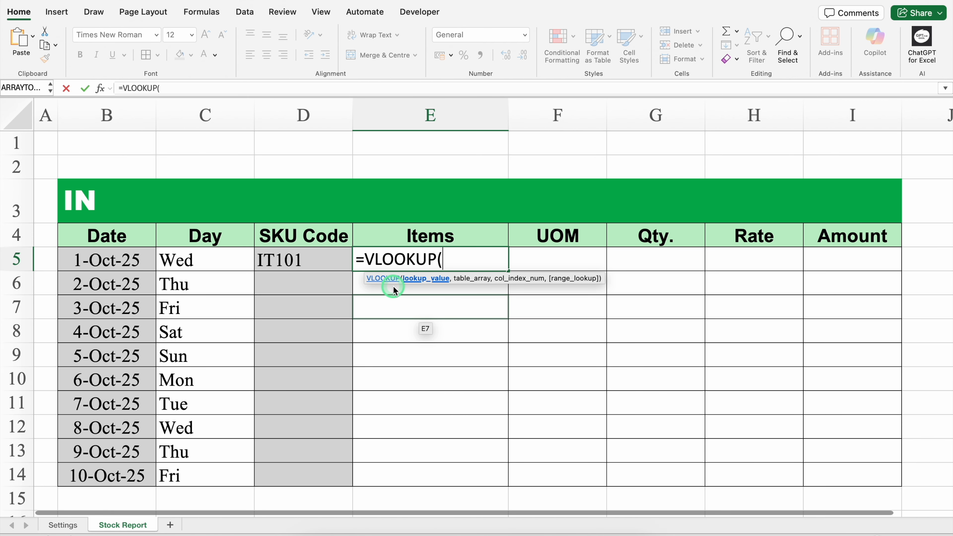
{"action": "left_click", "coordinate": [319, 259]}
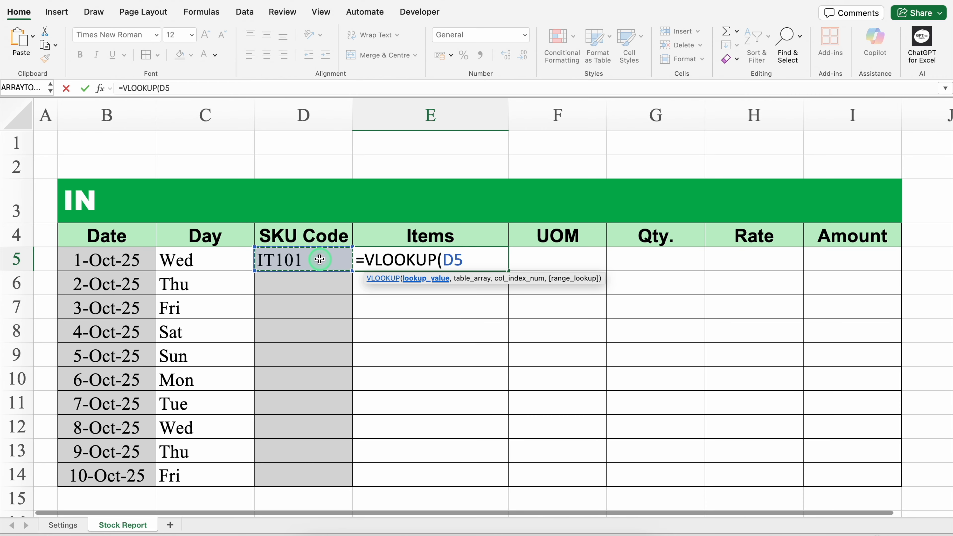
{"action": "key", "text": "F4"}
{"action": "key", "text": "F4"}
{"action": "key", "text": "F4"}
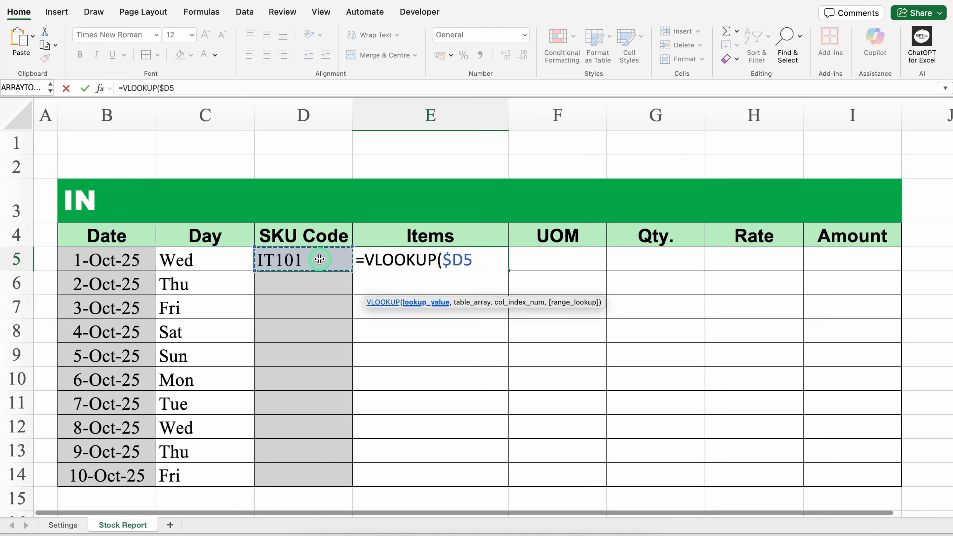
{"action": "type", "text": ","}
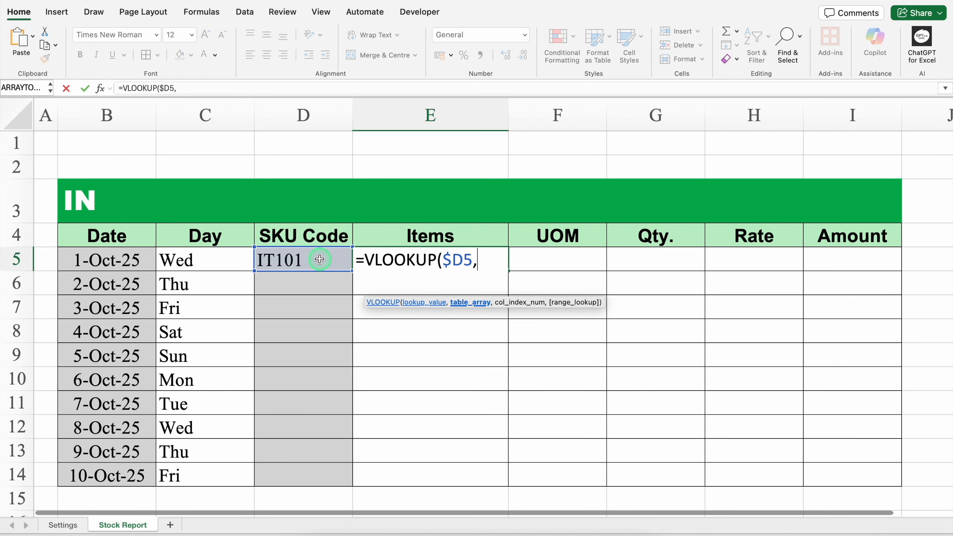
Set the VLOOKUP table array to columns B through E of the Settings sheet as the absolute reference Settings!$B:$E.
{"action": "left_click", "coordinate": [66, 527]}
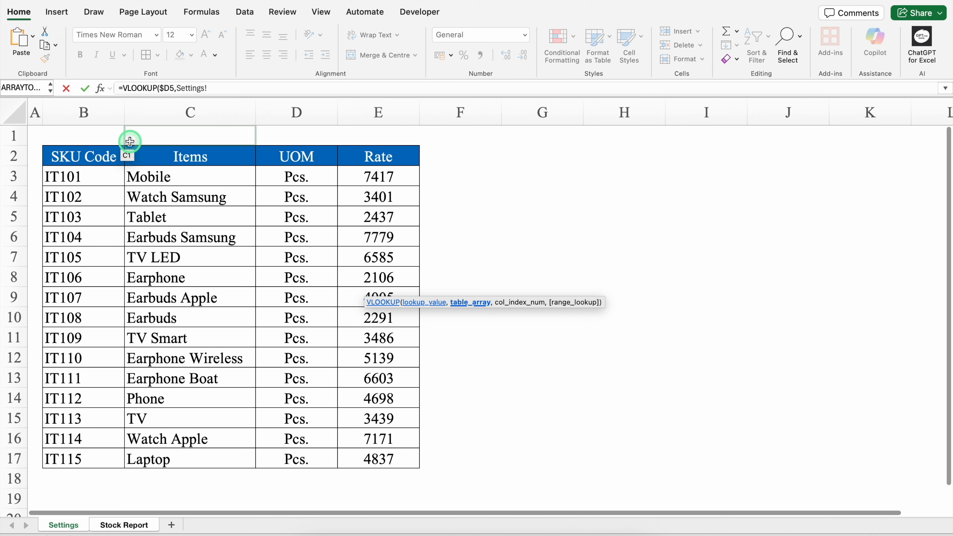
{"action": "left_click", "coordinate": [86, 115]}
{"action": "left_click_drag", "start_coordinate": [86, 115], "coordinate": [359, 123]}
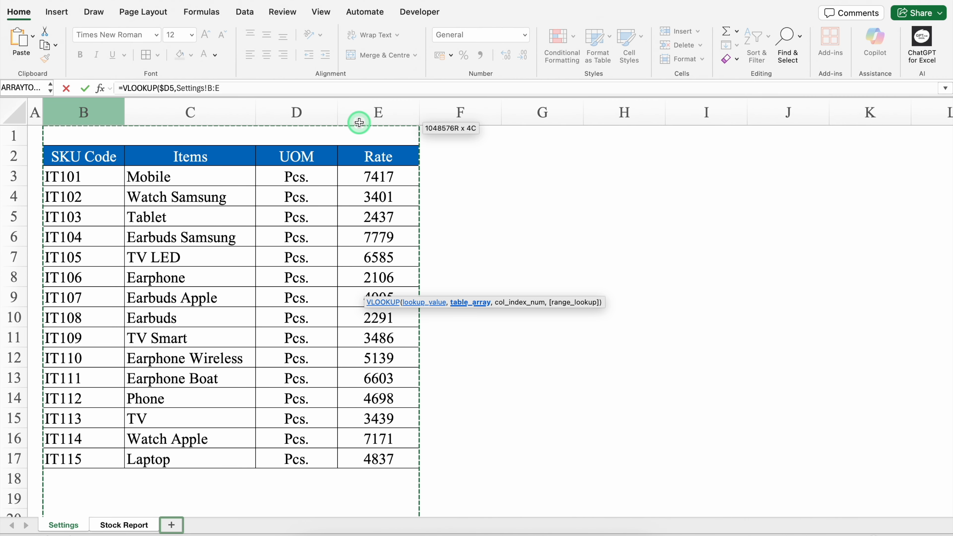
{"action": "key", "text": "F4"}
{"action": "type", "text": ","}
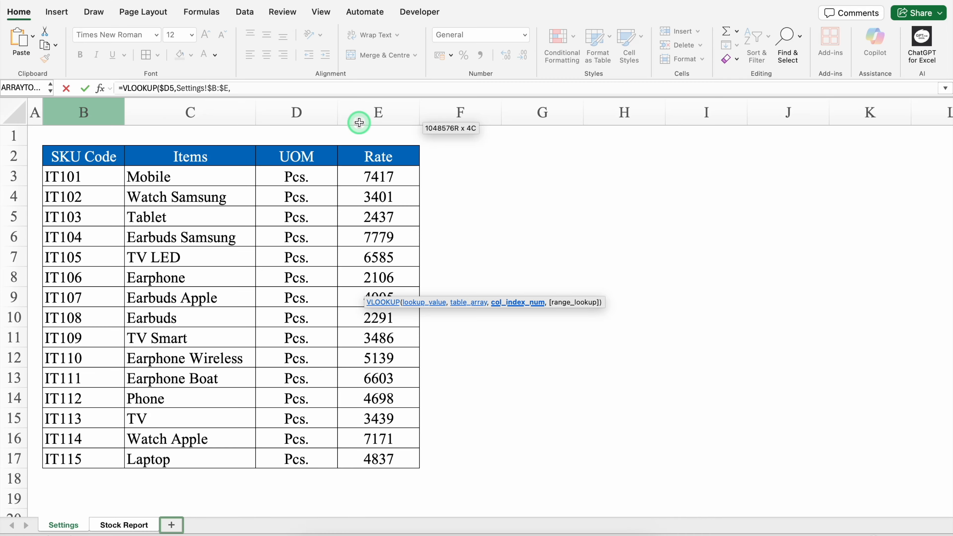
Complete the E5 formula with column index 2 and exact match, giving =VLOOKUP($D5,Settings!$B:$E,2,FALSE).
{"action": "left_click", "coordinate": [191, 154]}
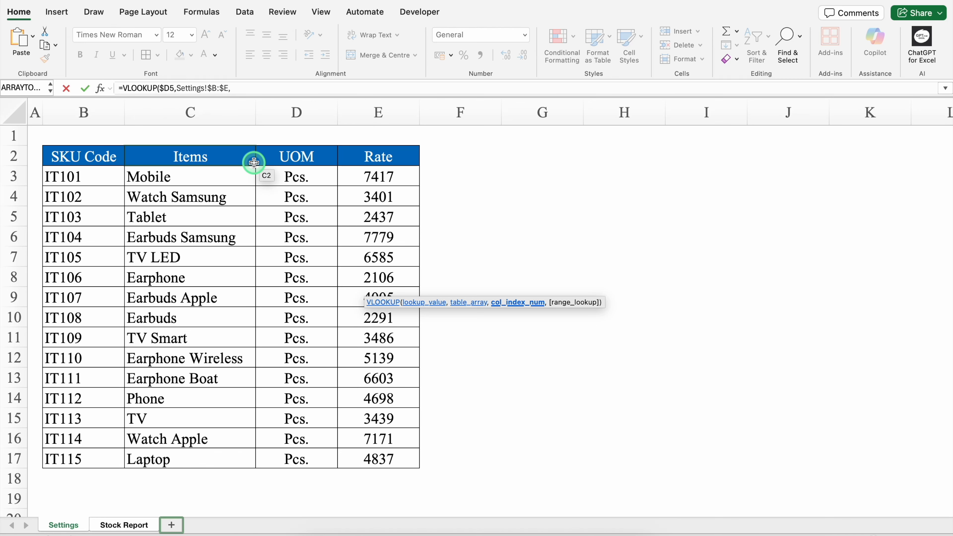
{"action": "type", "text": "2,"}
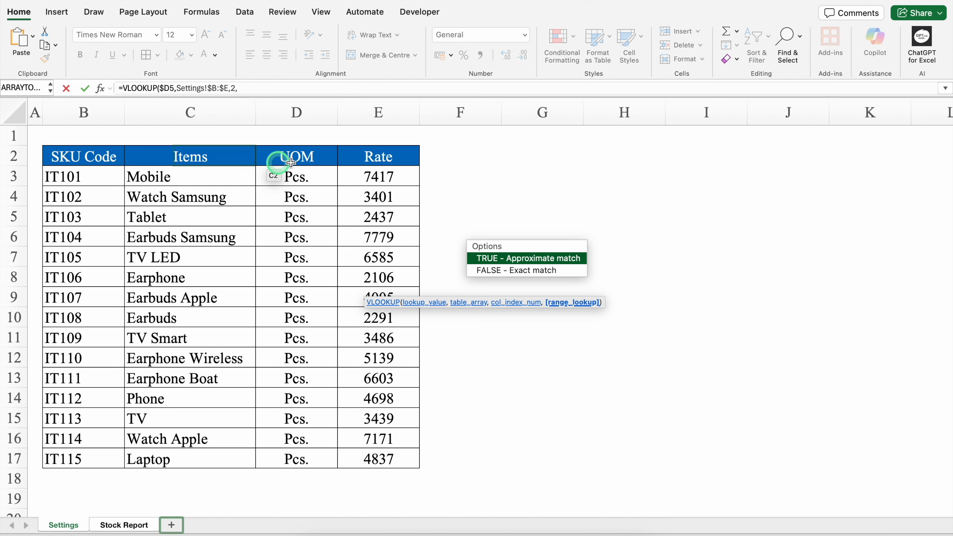
{"action": "double_click", "coordinate": [518, 271]}
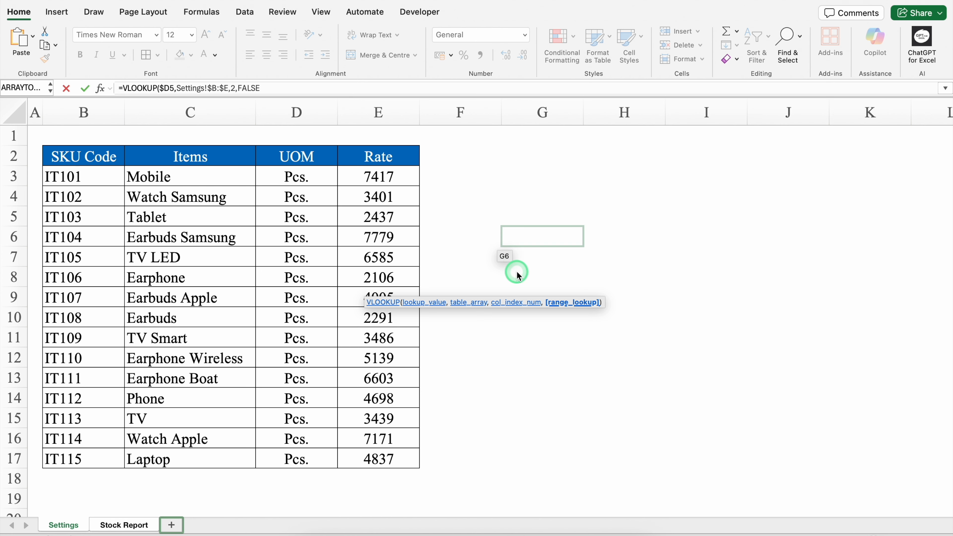
{"action": "type", "text": ")"}
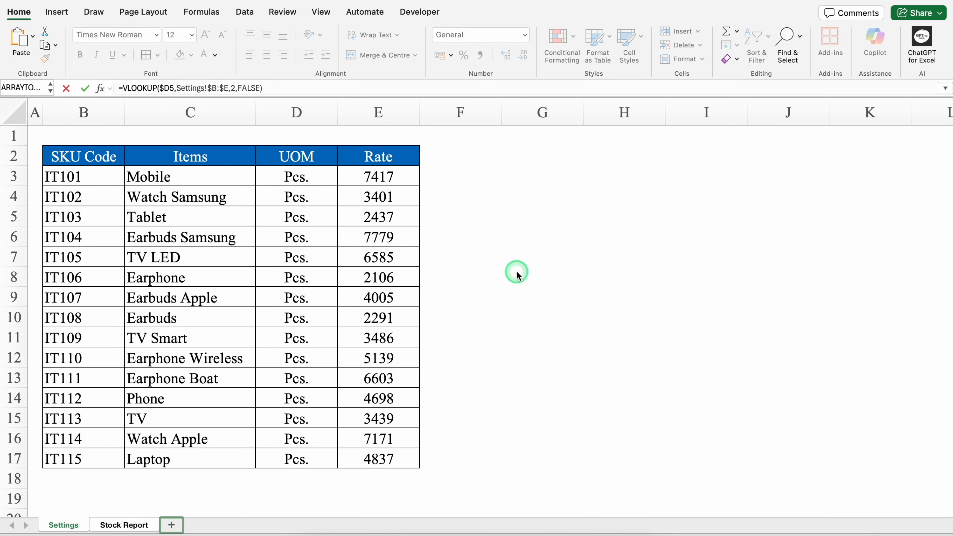
{"action": "key", "text": "Return"}
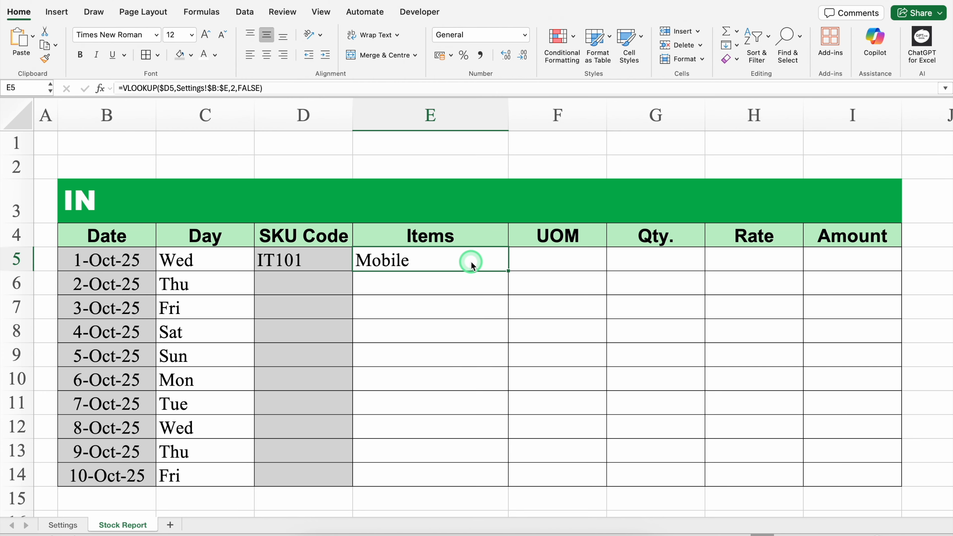
Fill the E5 lookup down to E14, and wrap the E5 formula in IFERROR with an empty string "" as the fallback.
{"action": "double_click", "coordinate": [508, 271]}
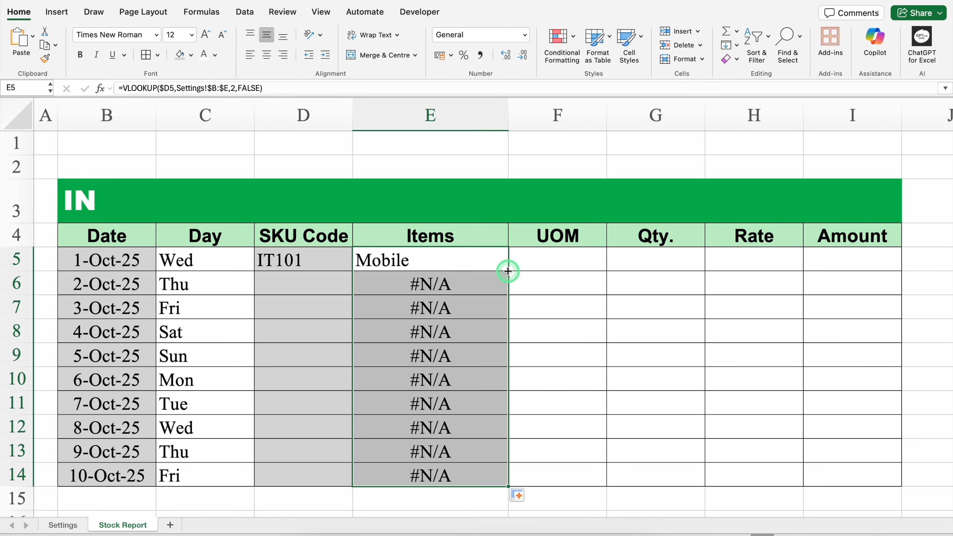
{"action": "left_click", "coordinate": [404, 261]}
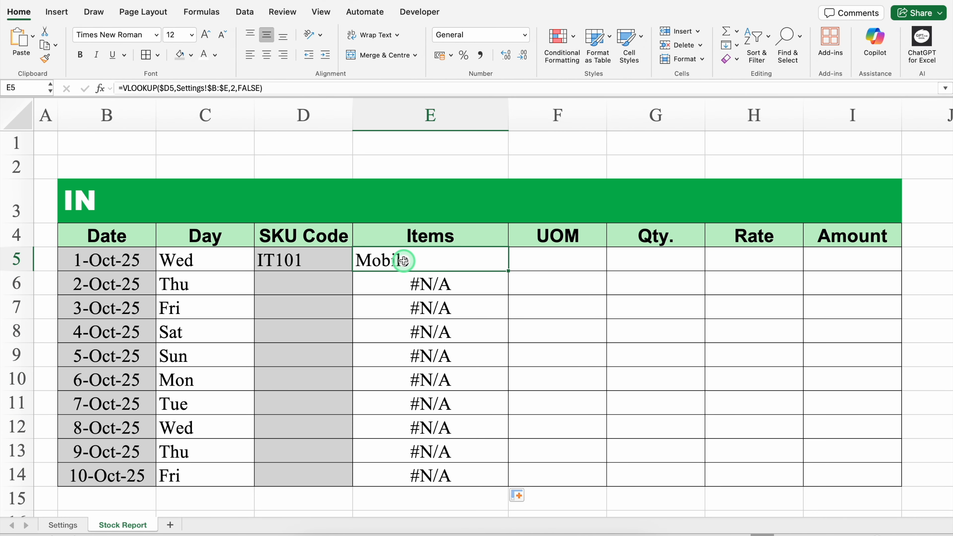
{"action": "double_click", "coordinate": [404, 261]}
{"action": "left_click", "coordinate": [365, 260]}
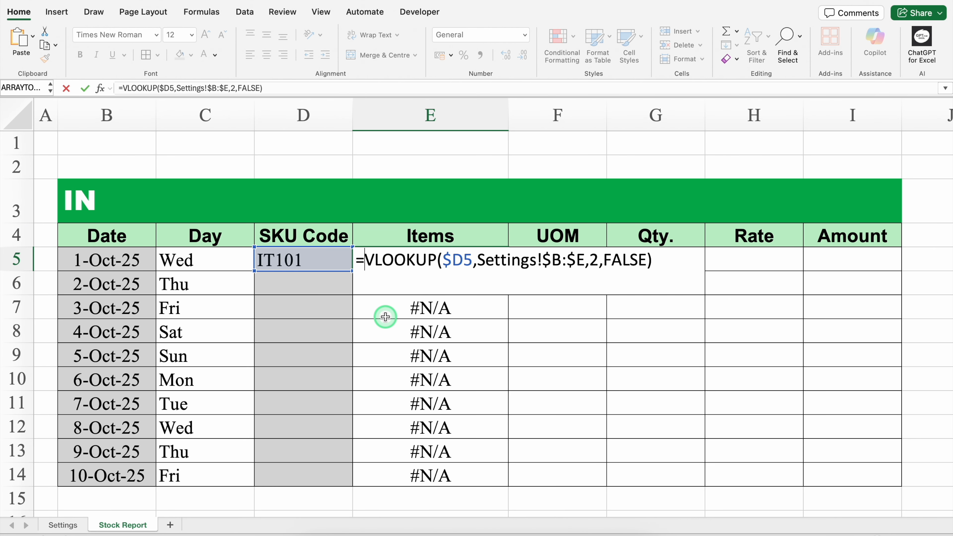
{"action": "type", "text": "IFE"}
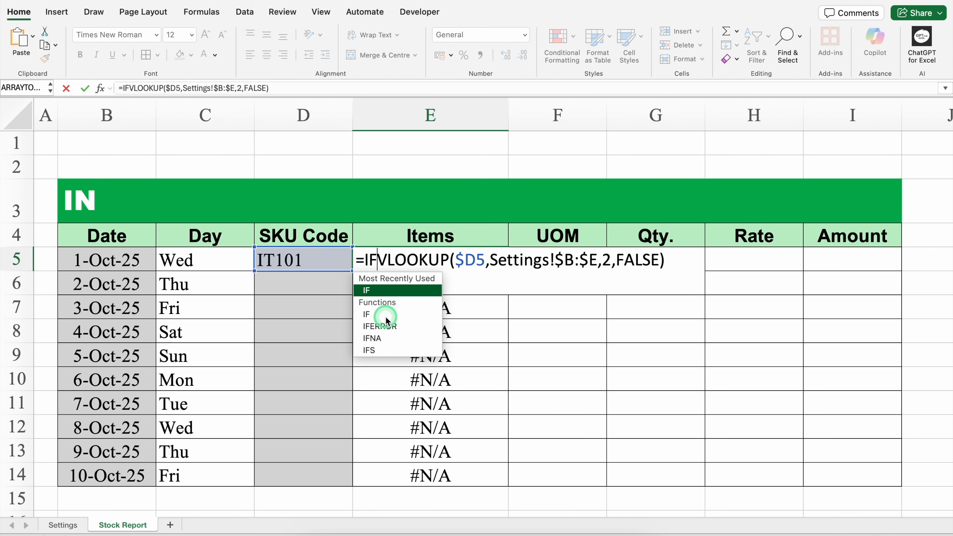
{"action": "double_click", "coordinate": [379, 290]}
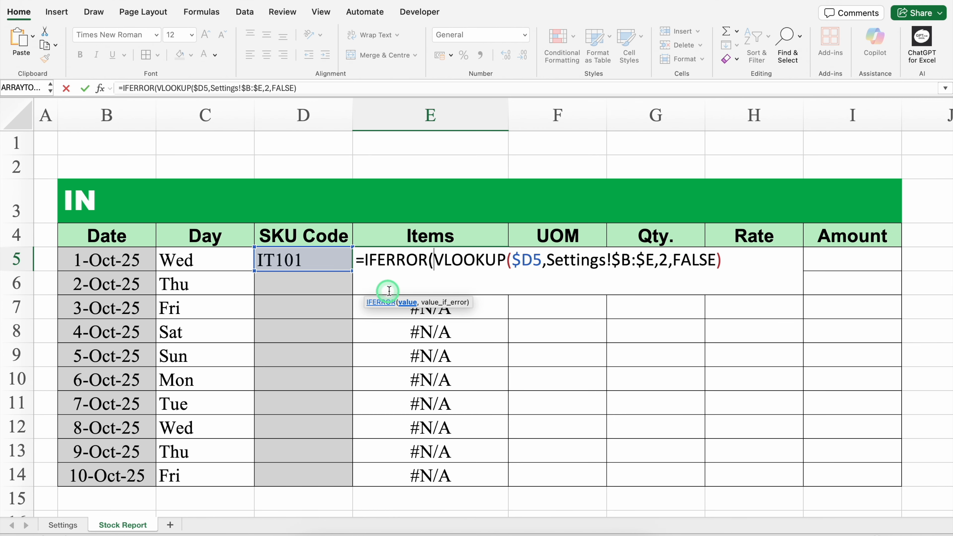
{"action": "left_click", "coordinate": [722, 260]}
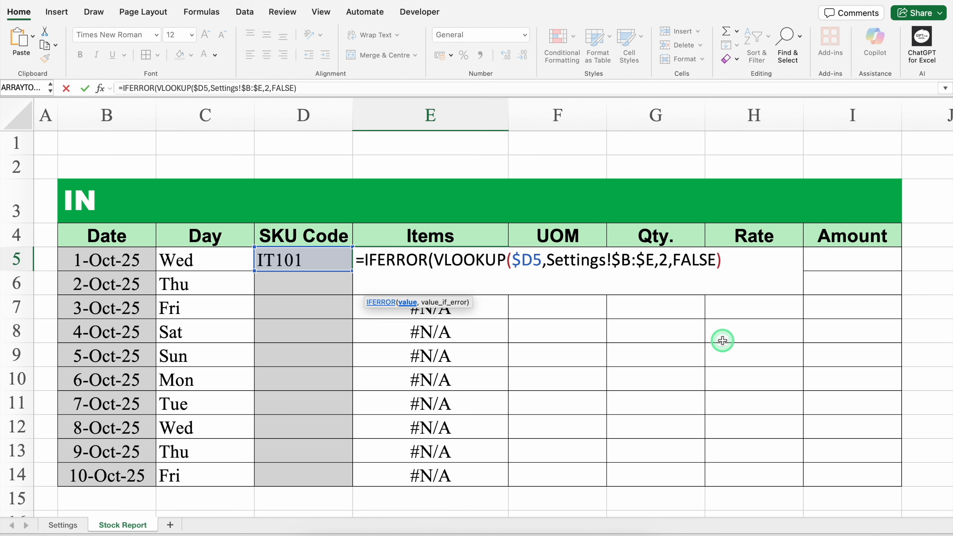
{"action": "type", "text": ","}
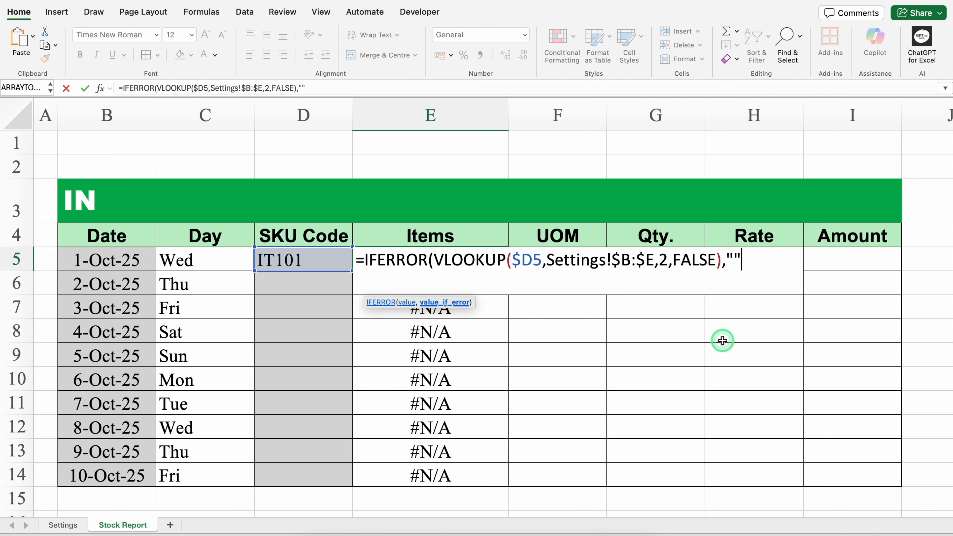
{"action": "type", "text": "\"\")"}
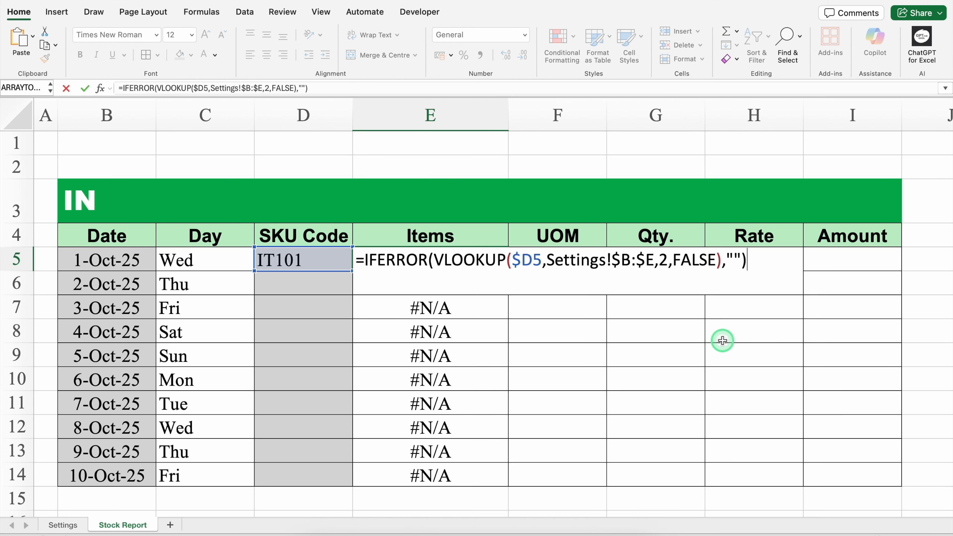
{"action": "key", "text": "Return"}
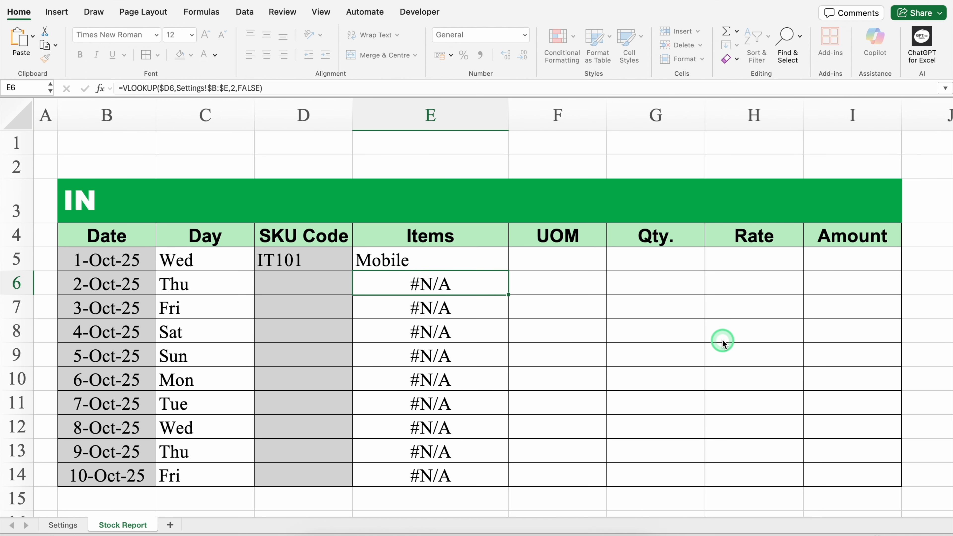
Fill the IFERROR formula from E5 down to E14 and choose IT102 as the SKU code in D6.
{"action": "left_click", "coordinate": [467, 253]}
{"action": "double_click", "coordinate": [508, 271]}
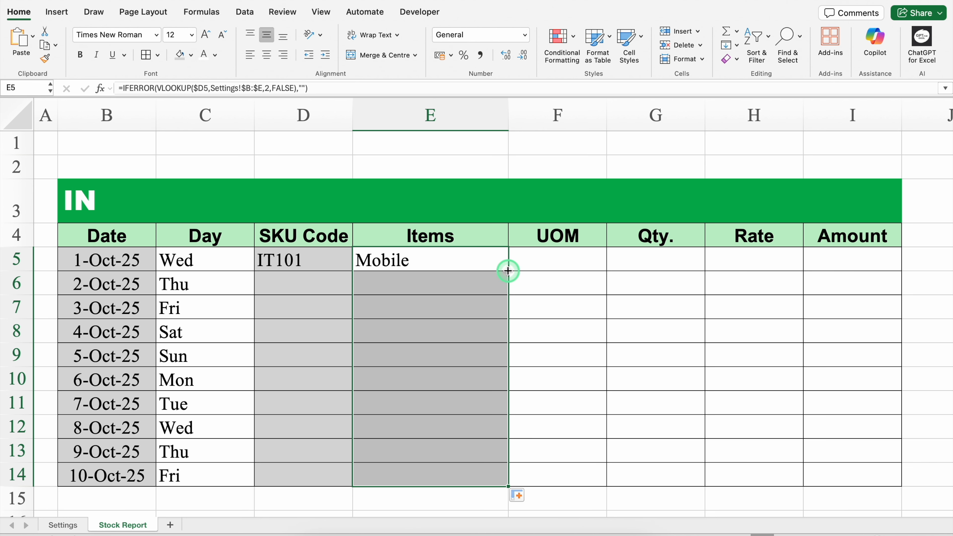
{"action": "left_click", "coordinate": [338, 285]}
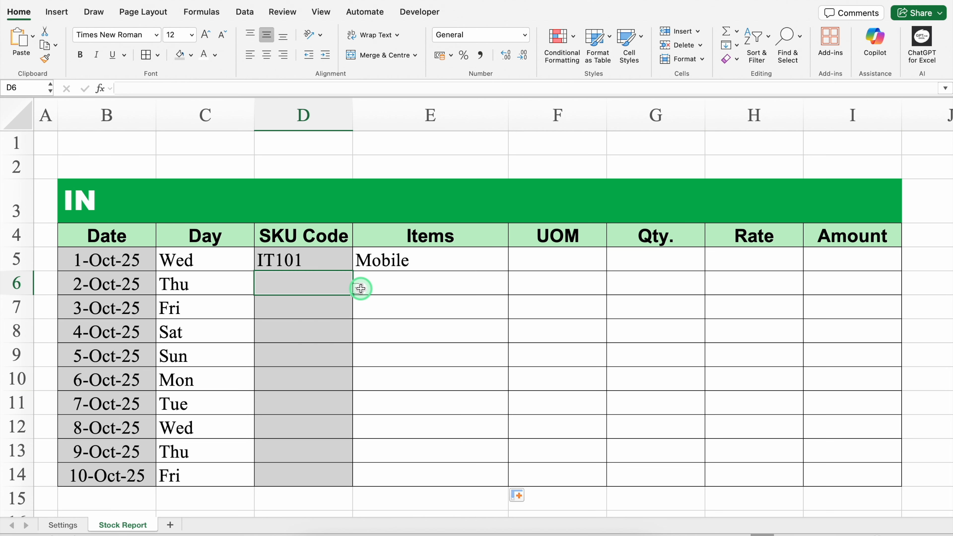
{"action": "left_click", "coordinate": [360, 288]}
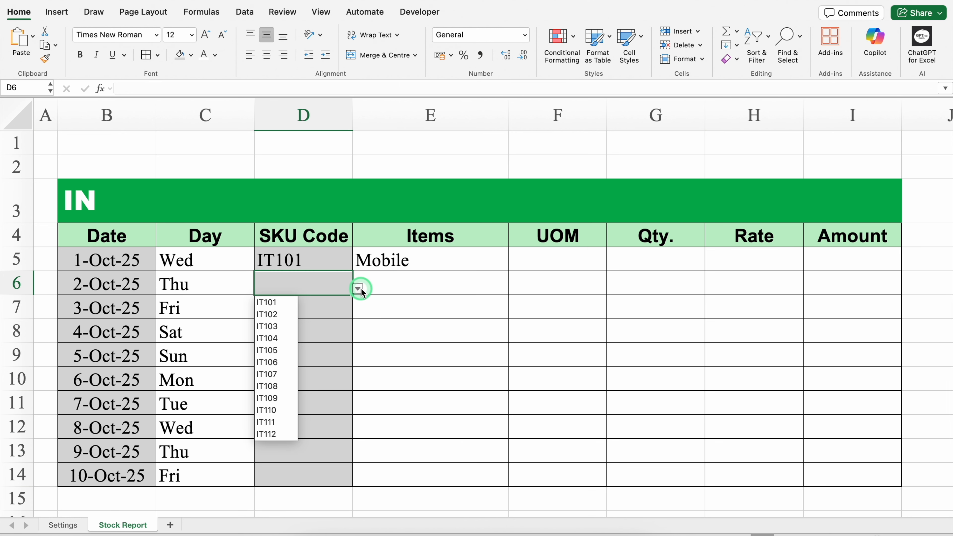
{"action": "left_click", "coordinate": [264, 315]}
{"action": "left_click", "coordinate": [327, 308]}
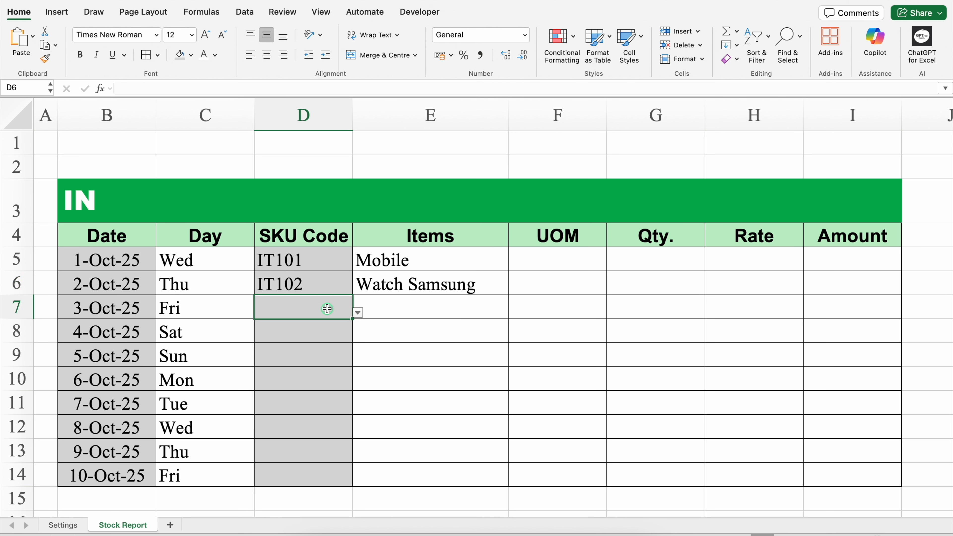
Copy the E5 formula across to F5:H5 and clear the copy in the Qty. cell G5.
{"action": "left_click", "coordinate": [453, 262]}
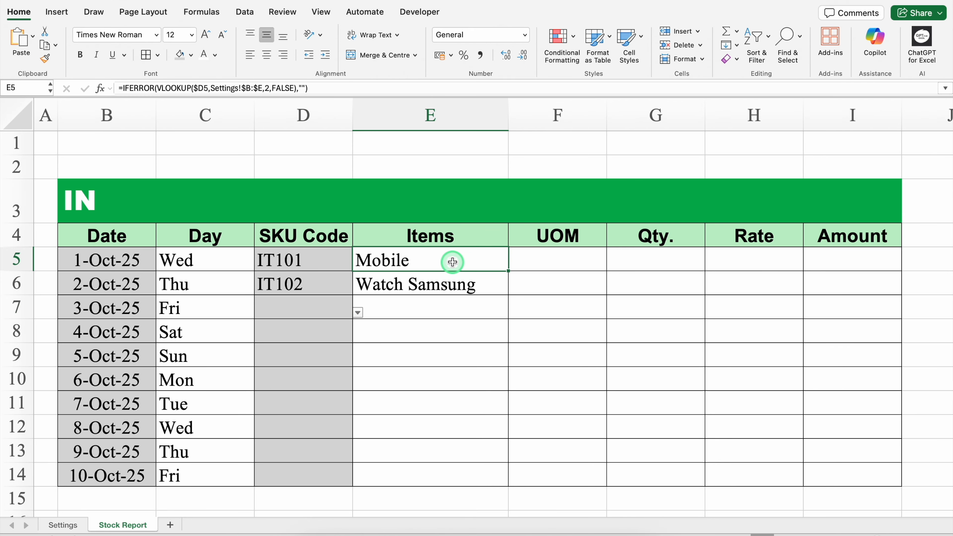
{"action": "left_click_drag", "start_coordinate": [508, 271], "coordinate": [671, 274]}
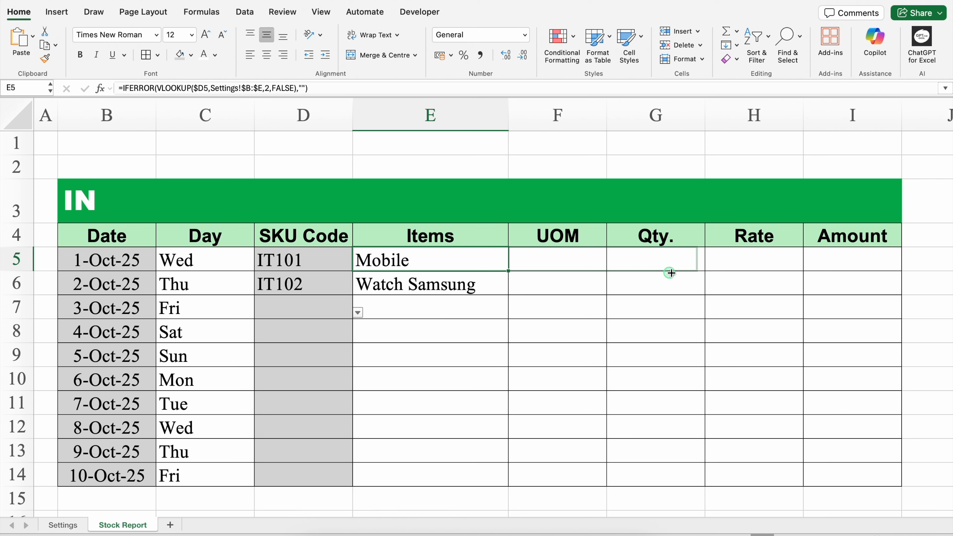
{"action": "left_click_drag", "start_coordinate": [743, 273], "coordinate": [717, 279]}
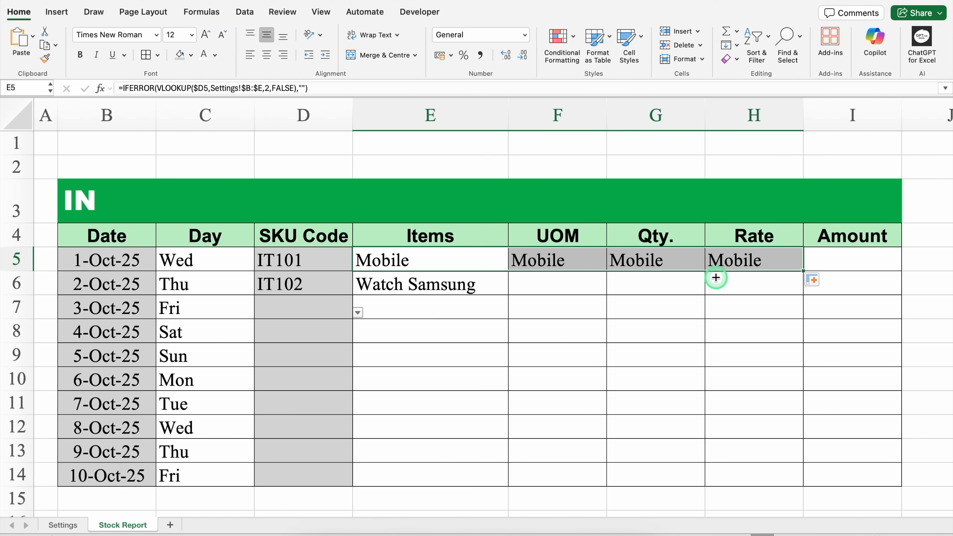
{"action": "left_click", "coordinate": [671, 263]}
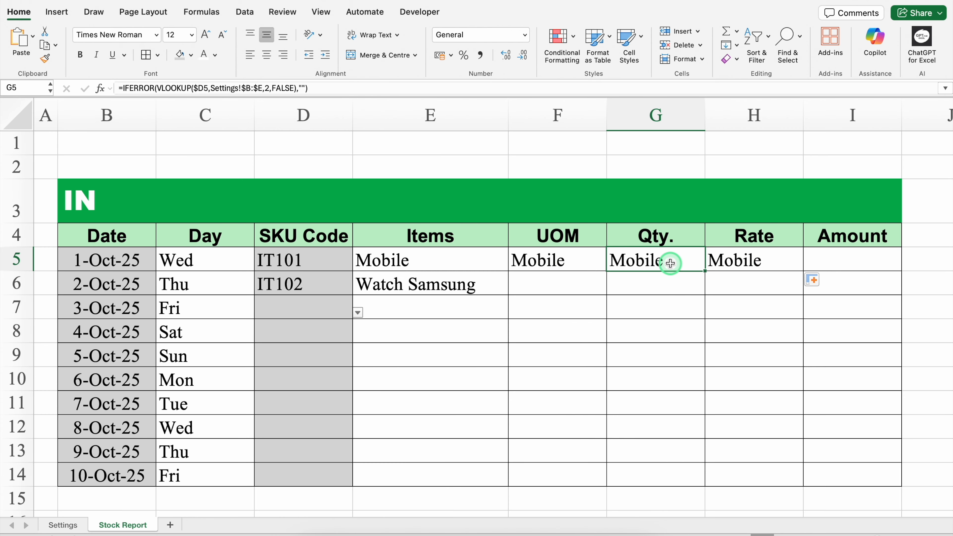
{"action": "key", "text": "Delete"}
Set the VLOOKUP column index in the UOM formula in F5 to 3.
{"action": "left_click", "coordinate": [588, 259]}
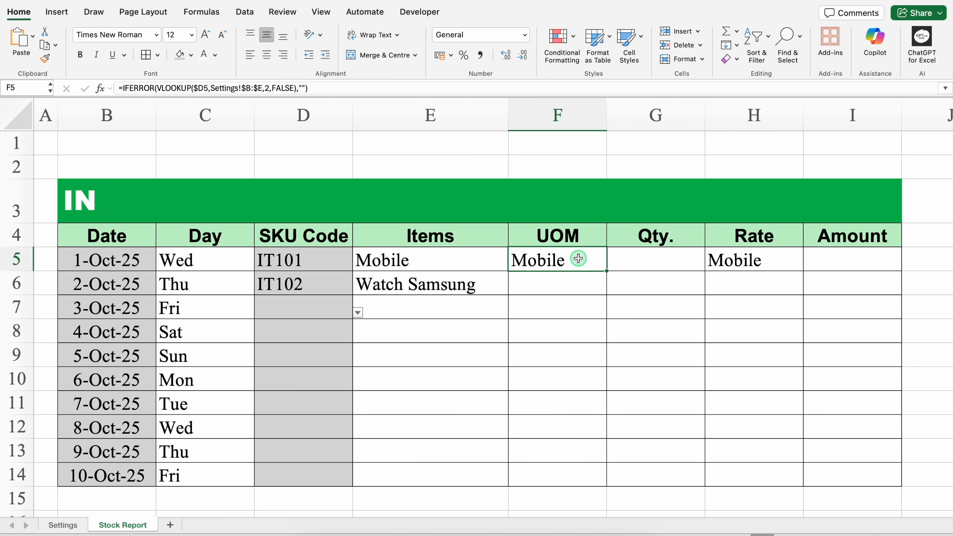
{"action": "left_click", "coordinate": [715, 258]}
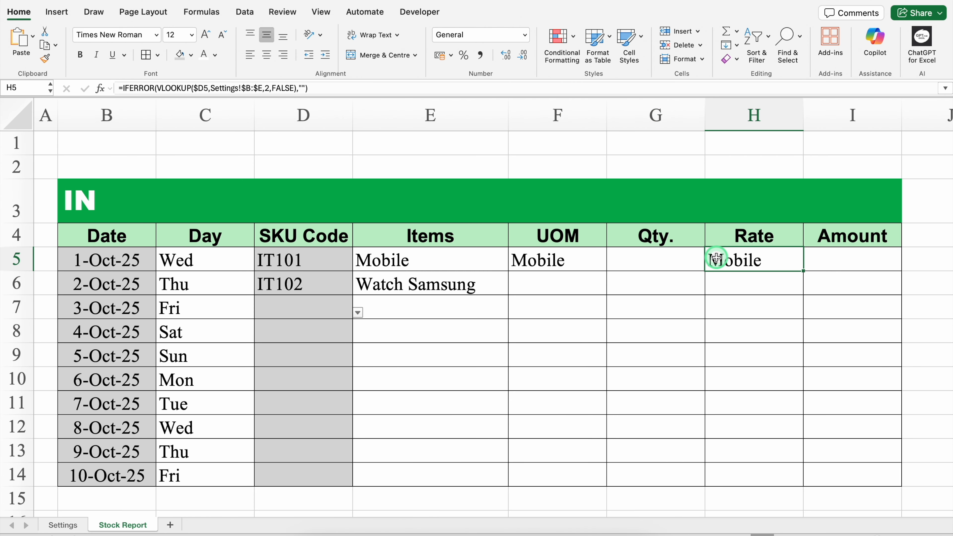
{"action": "double_click", "coordinate": [568, 259]}
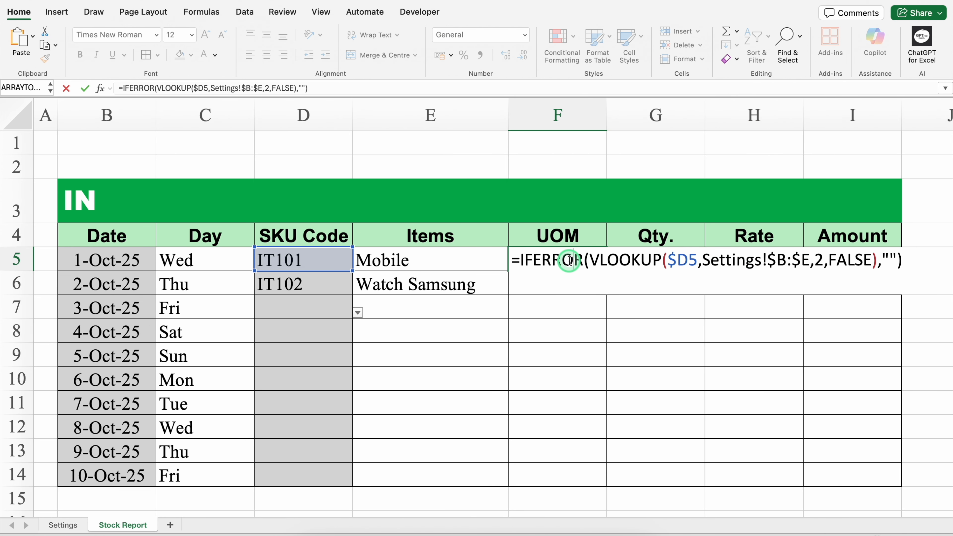
{"action": "left_click", "coordinate": [824, 260]}
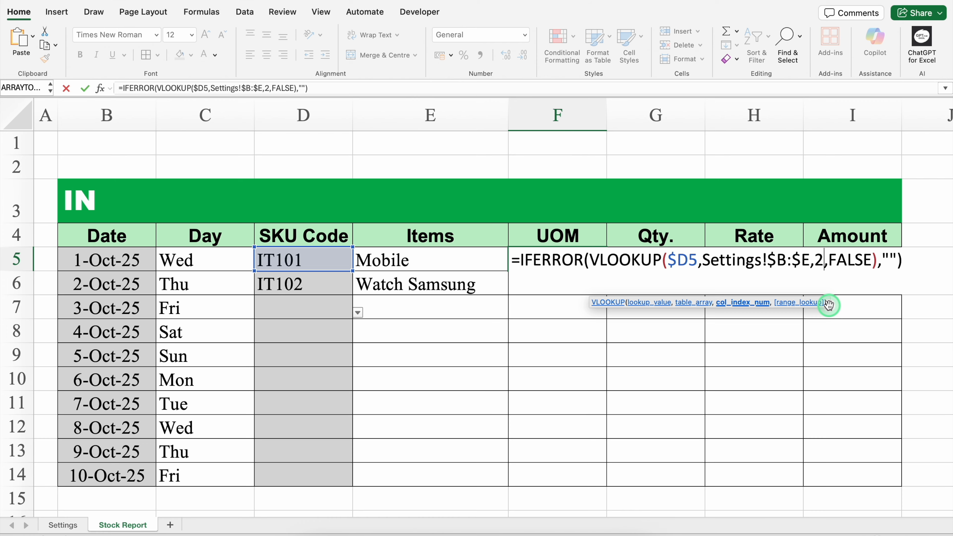
{"action": "key", "text": "BackSpace"}
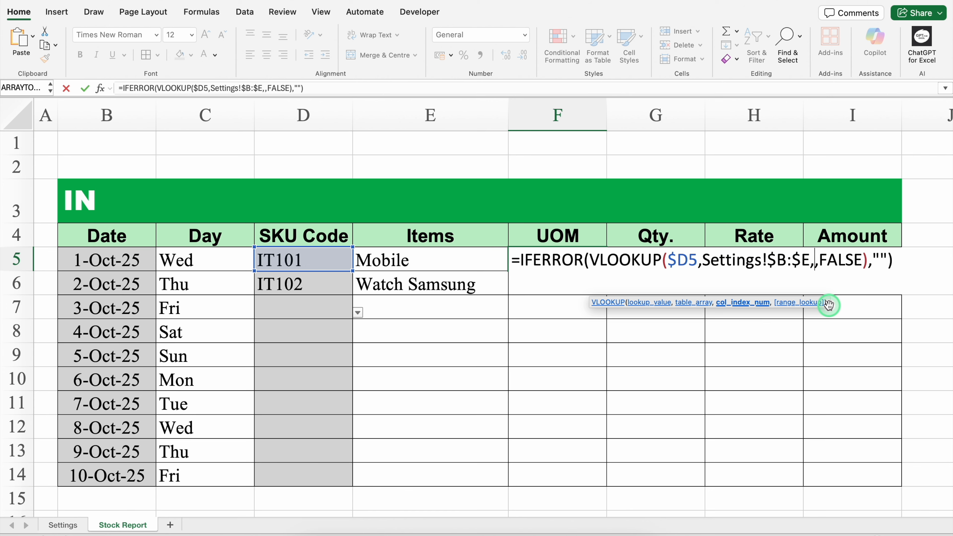
{"action": "type", "text": "3"}
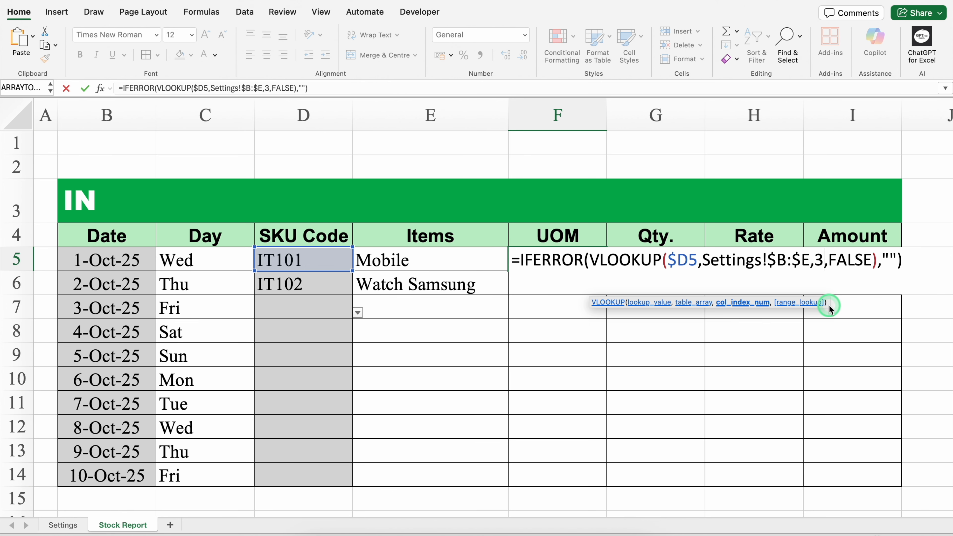
{"action": "key", "text": "Return"}
Set the VLOOKUP column index in the Rate formula in H5 to 4.
{"action": "left_click", "coordinate": [764, 261]}
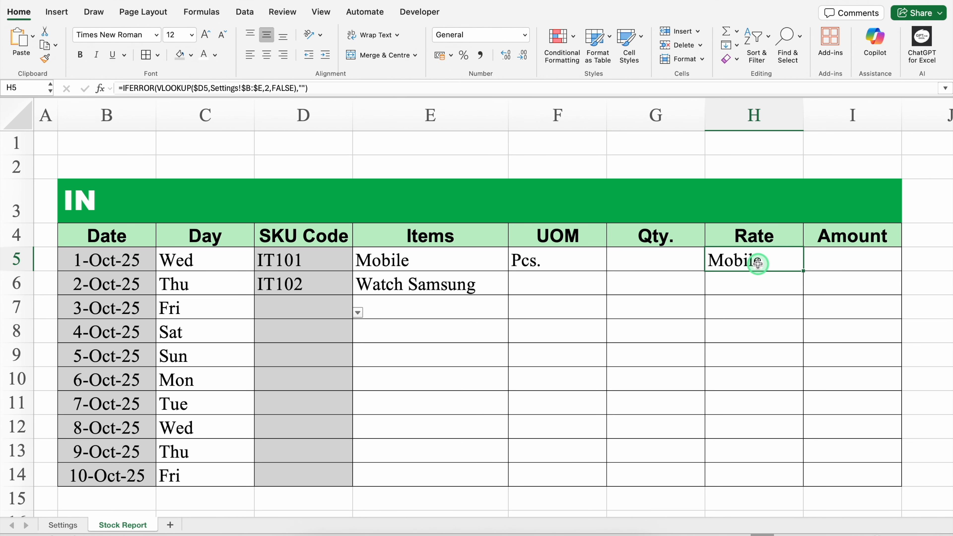
{"action": "double_click", "coordinate": [771, 262]}
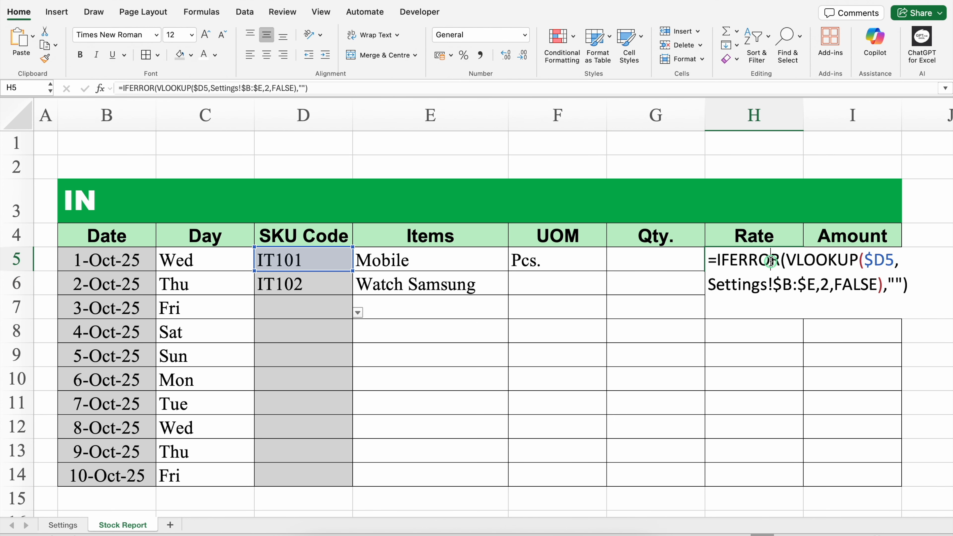
{"action": "left_click", "coordinate": [831, 286]}
{"action": "key", "text": "BackSpace"}
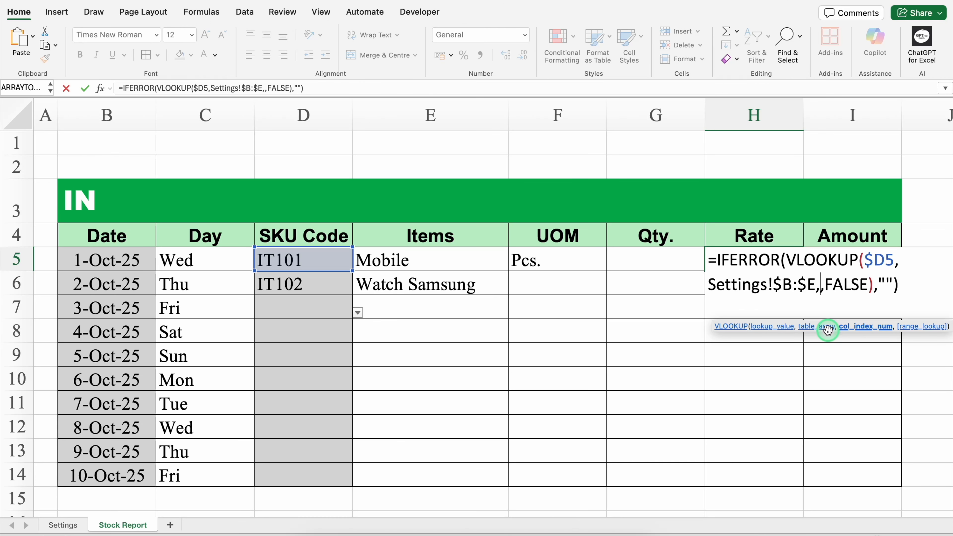
{"action": "type", "text": "4"}
{"action": "key", "text": "Return"}
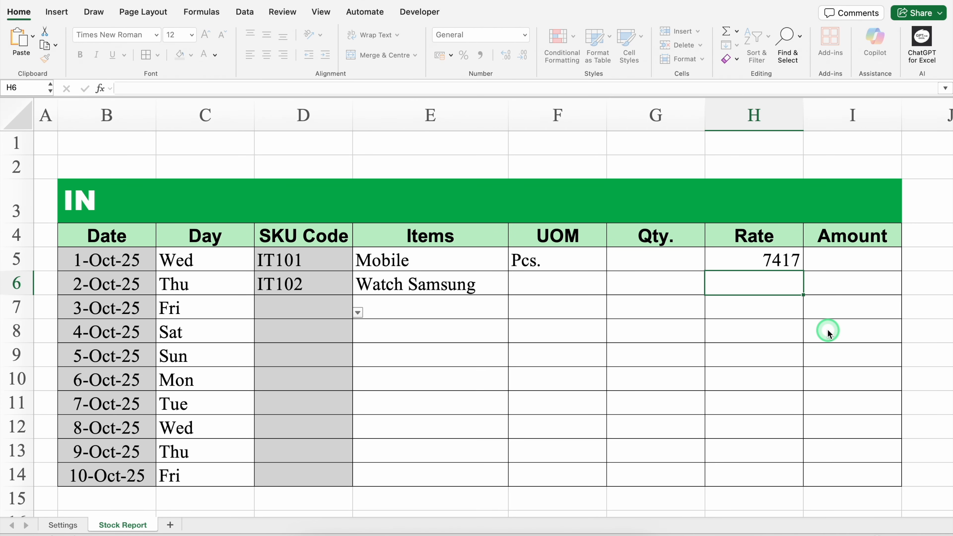
Centre the contents of columns G through I horizontally.
{"action": "left_click_drag", "start_coordinate": [656, 112], "coordinate": [823, 143]}
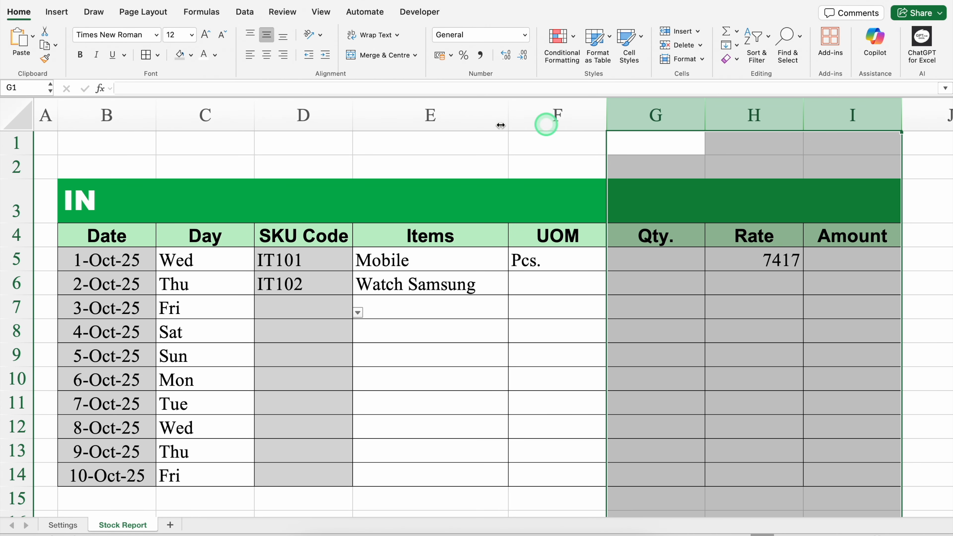
{"action": "left_click", "coordinate": [267, 56]}
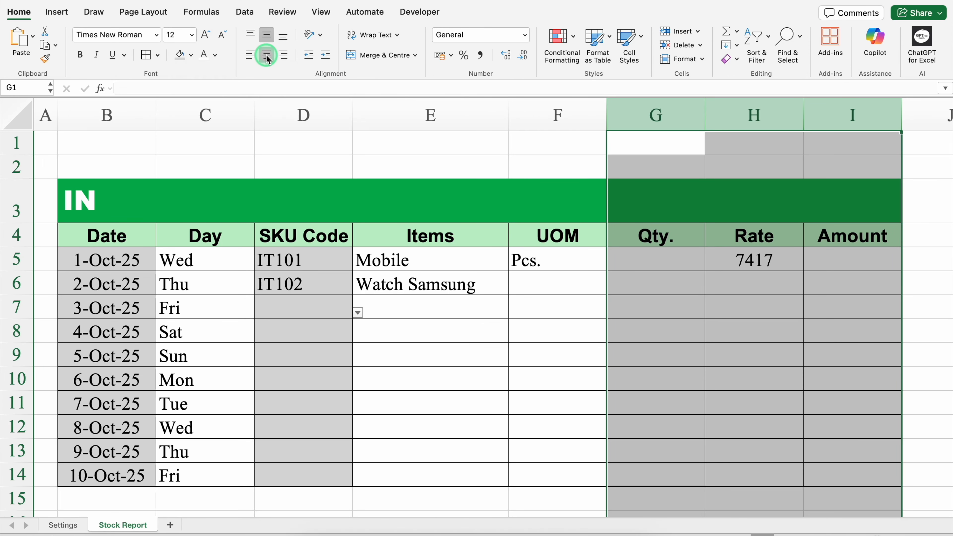
Fill the Rate formula in H5 and the UOM formula in F5 down to row 14.
{"action": "left_click", "coordinate": [774, 260]}
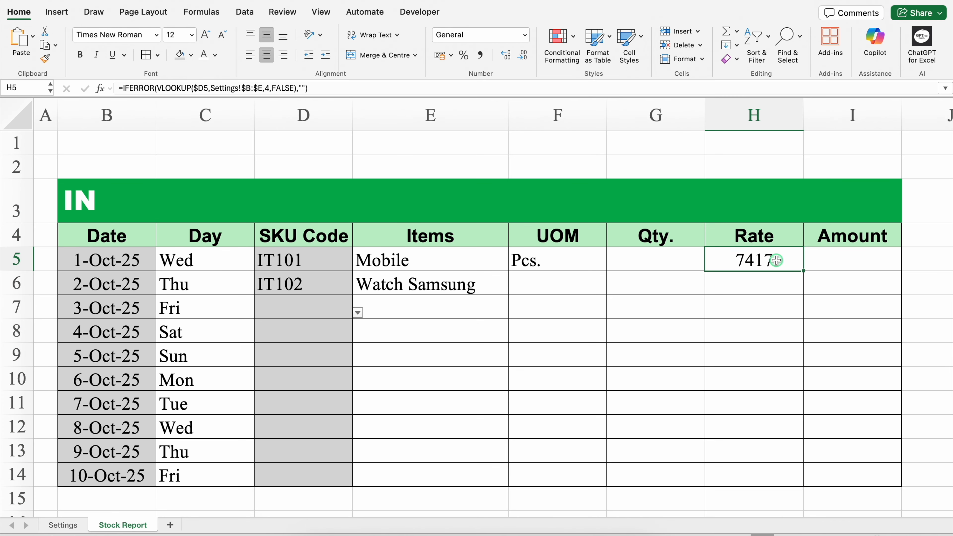
{"action": "double_click", "coordinate": [803, 271]}
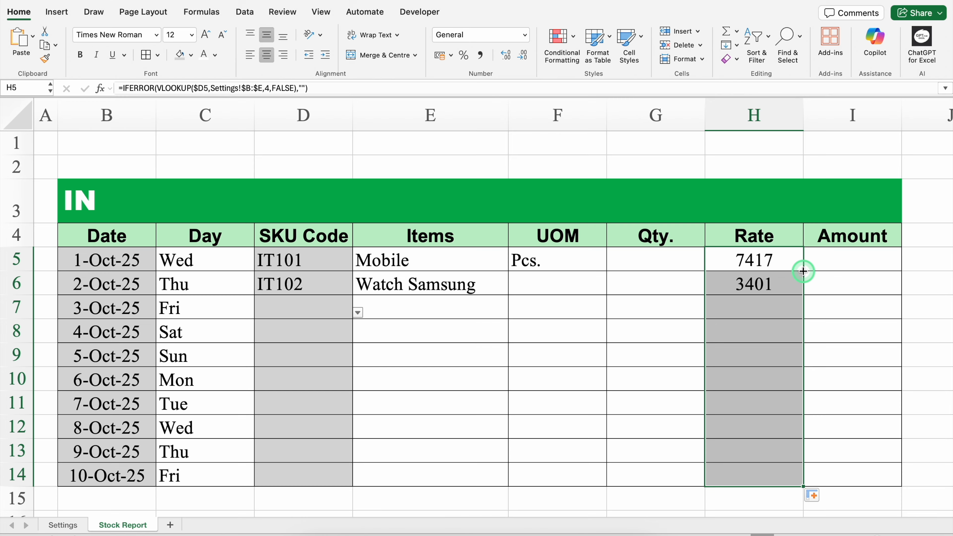
{"action": "left_click", "coordinate": [570, 259]}
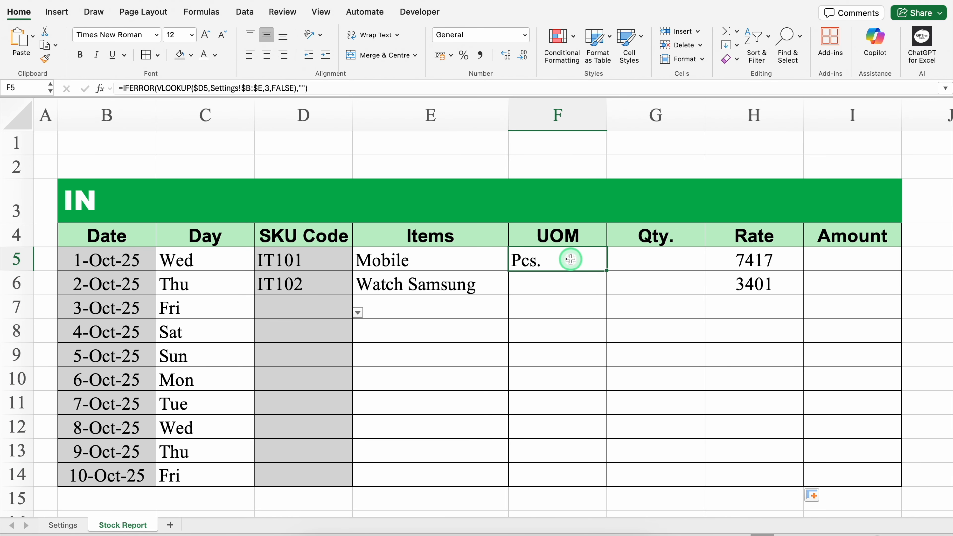
{"action": "double_click", "coordinate": [607, 271]}
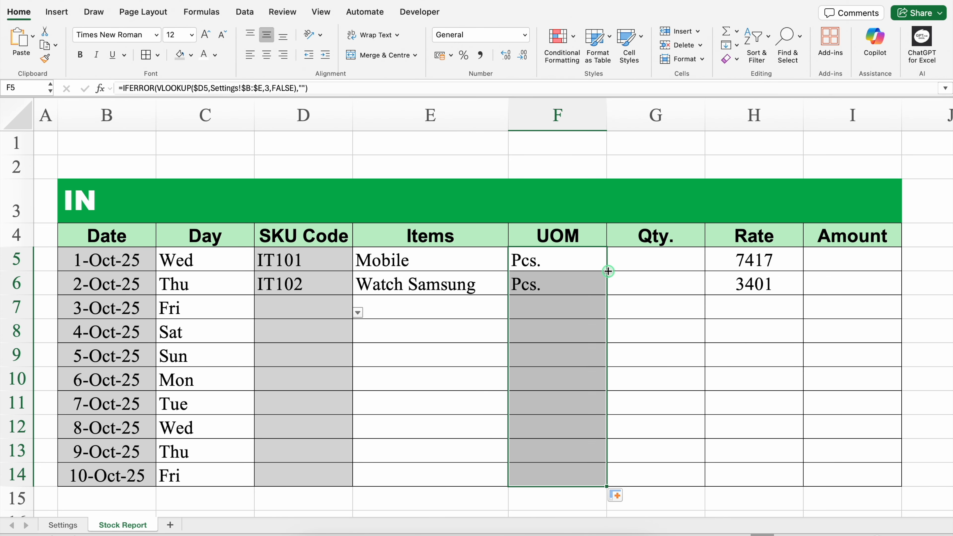
Shade the Qty. entry cells G5:G14 with the same grey fill as the SKU Code column.
{"action": "left_click", "coordinate": [648, 261]}
{"action": "left_click_drag", "start_coordinate": [648, 260], "coordinate": [634, 474]}
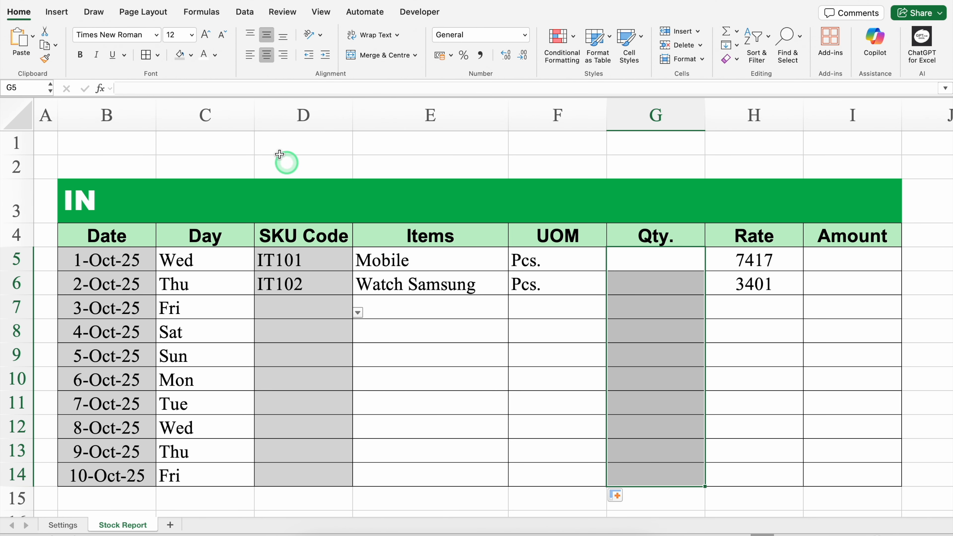
{"action": "left_click", "coordinate": [181, 56]}
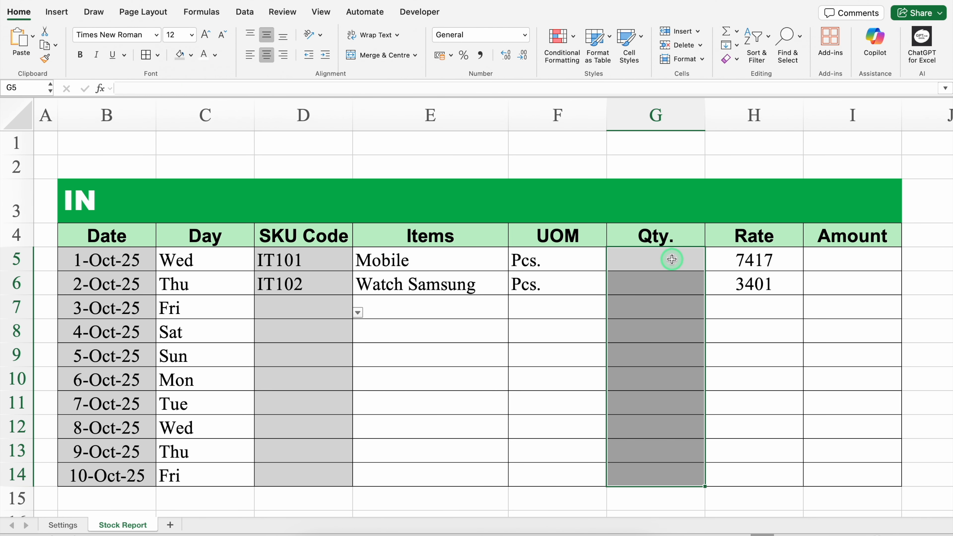
{"action": "left_click", "coordinate": [626, 257]}
{"action": "left_click", "coordinate": [672, 279]}
{"action": "left_click", "coordinate": [672, 311]}
{"action": "left_click", "coordinate": [677, 337]}
{"action": "left_click", "coordinate": [677, 359]}
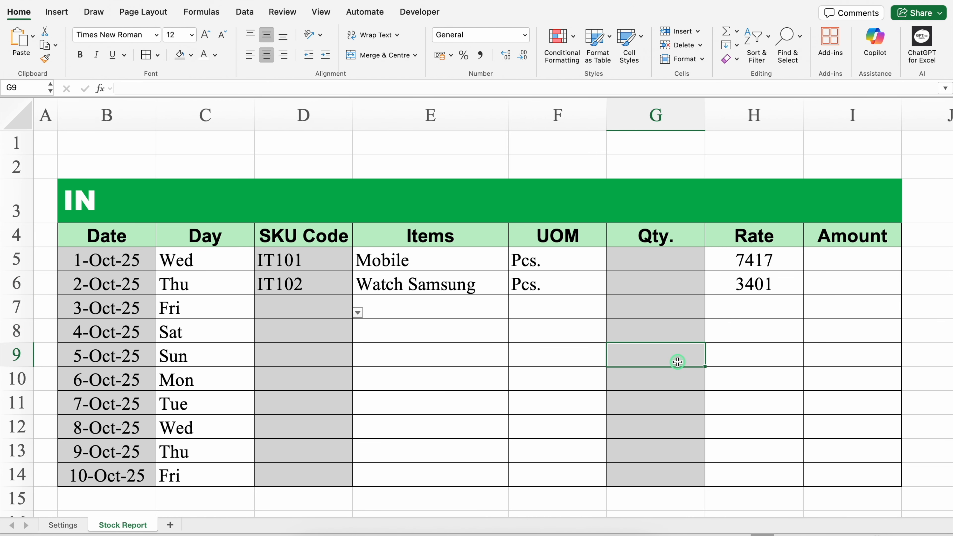
{"action": "left_click", "coordinate": [679, 383]}
Enter the Amount formula =G5*H5 in I5 and fill it down to row 14.
{"action": "left_click", "coordinate": [831, 258]}
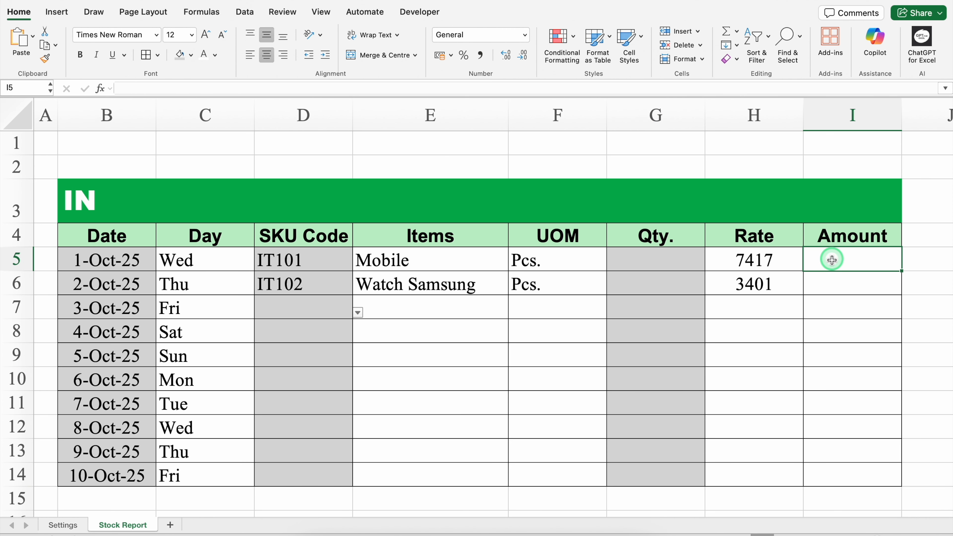
{"action": "type", "text": "="}
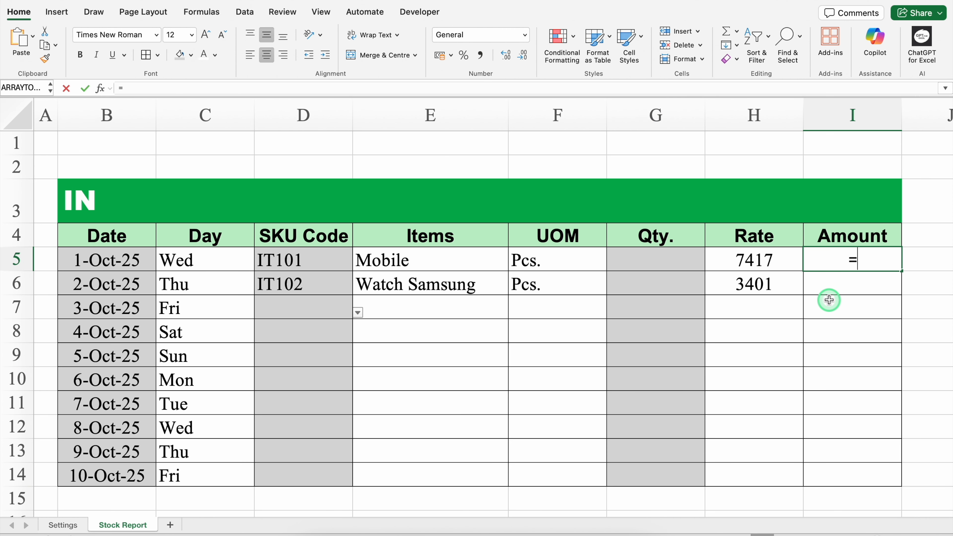
{"action": "left_click", "coordinate": [687, 254]}
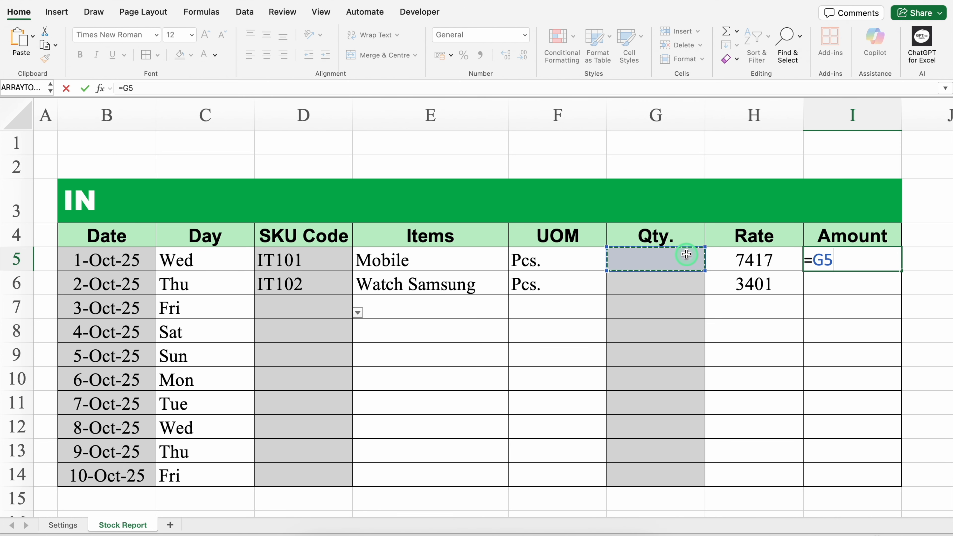
{"action": "type", "text": "*"}
{"action": "left_click", "coordinate": [761, 259]}
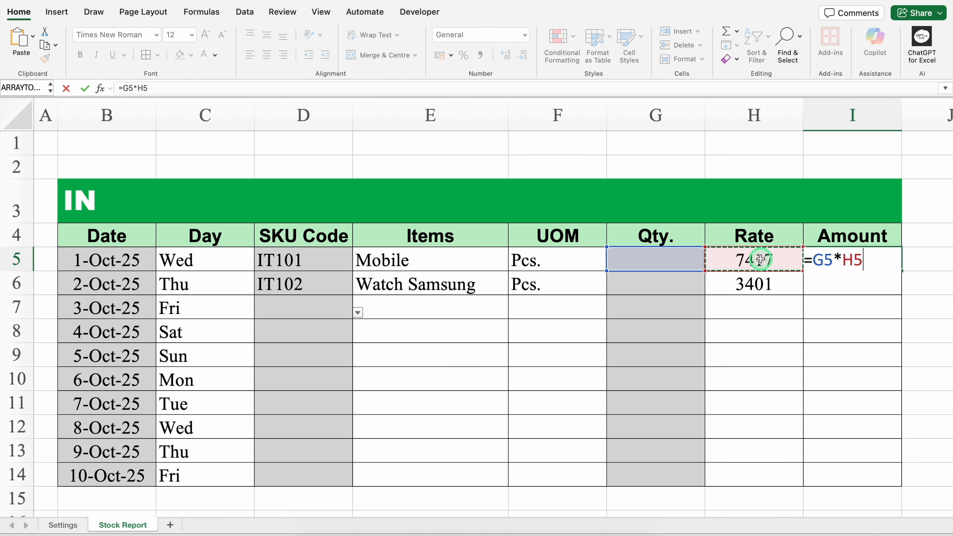
{"action": "key", "text": "Return"}
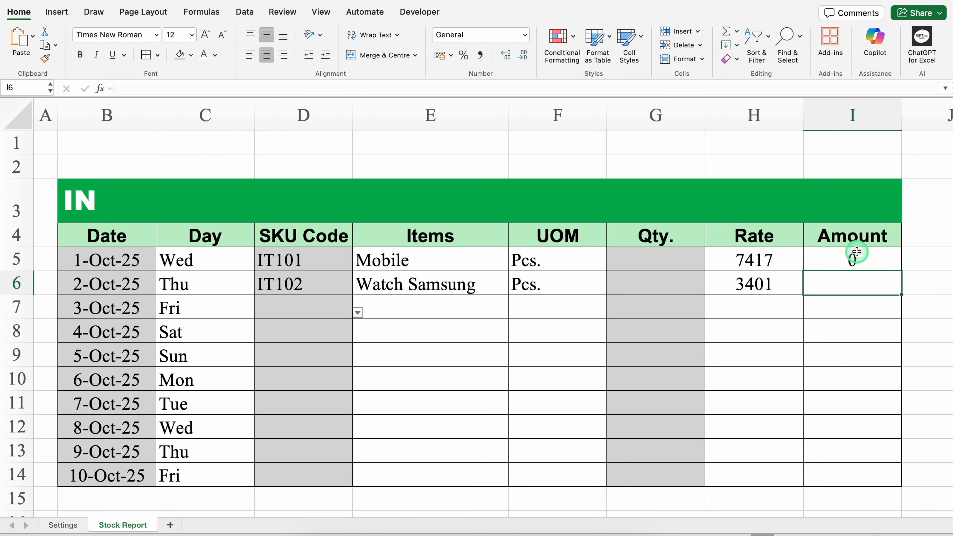
{"action": "left_click", "coordinate": [851, 257]}
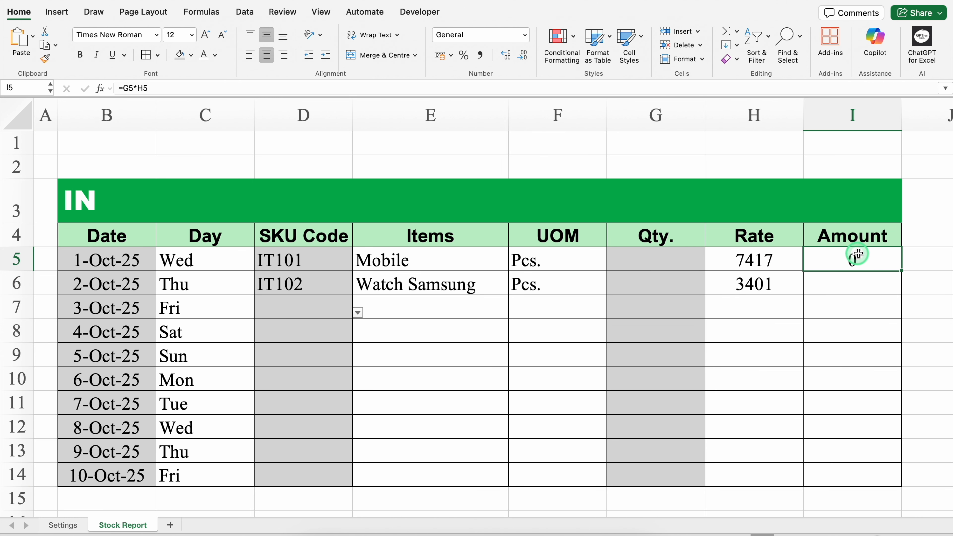
{"action": "double_click", "coordinate": [902, 271]}
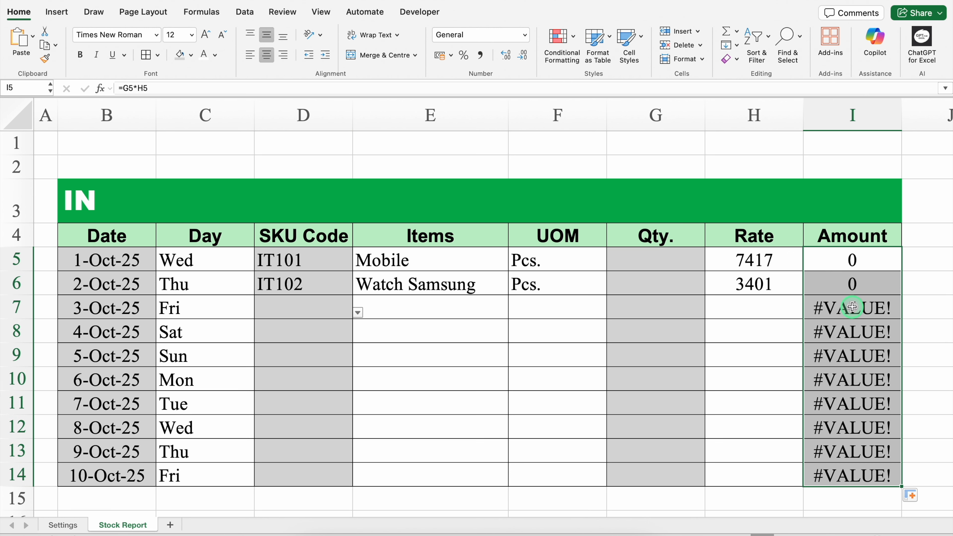
Wrap the Amount formula in I5 with IFERROR so errors return an empty string: =IFERROR(G5*H5,"").
{"action": "left_click", "coordinate": [834, 259]}
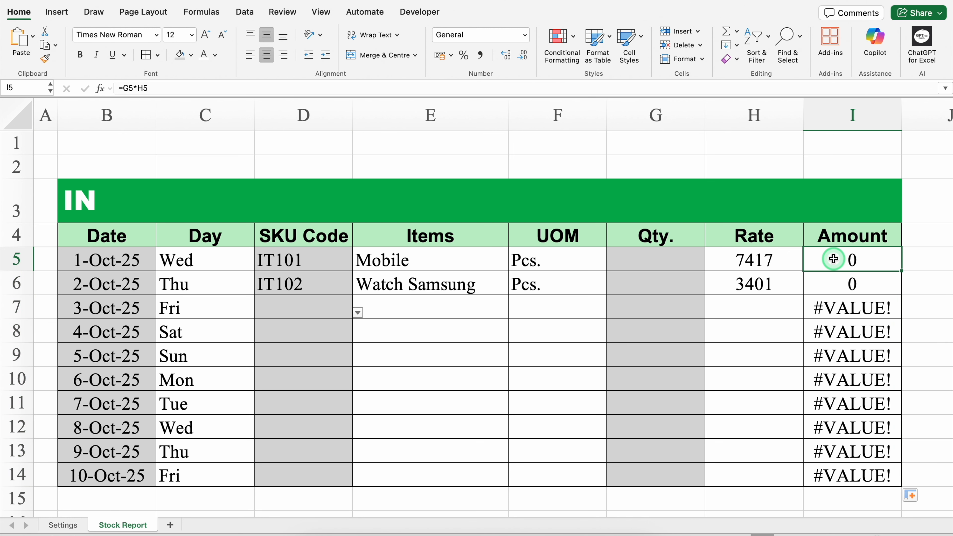
{"action": "double_click", "coordinate": [834, 258]}
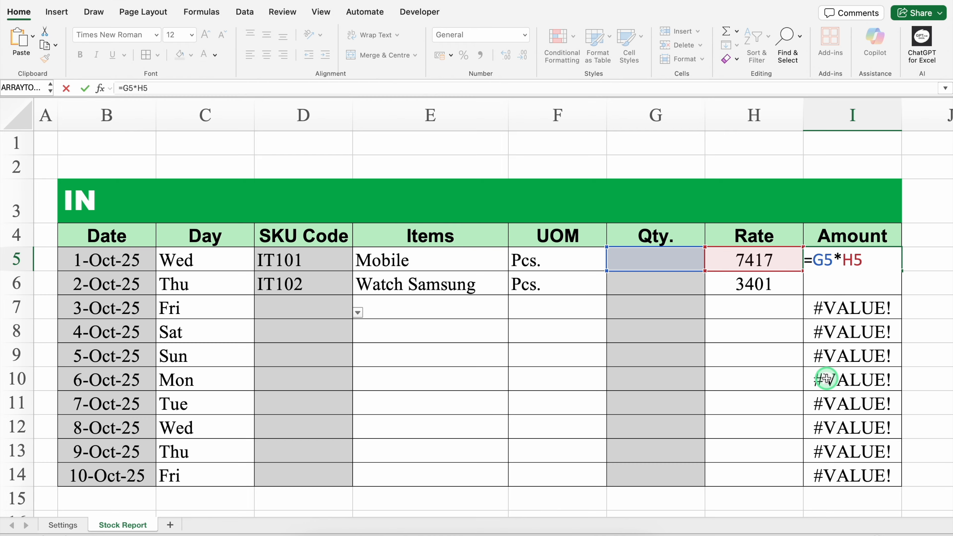
{"action": "type", "text": "IFE"}
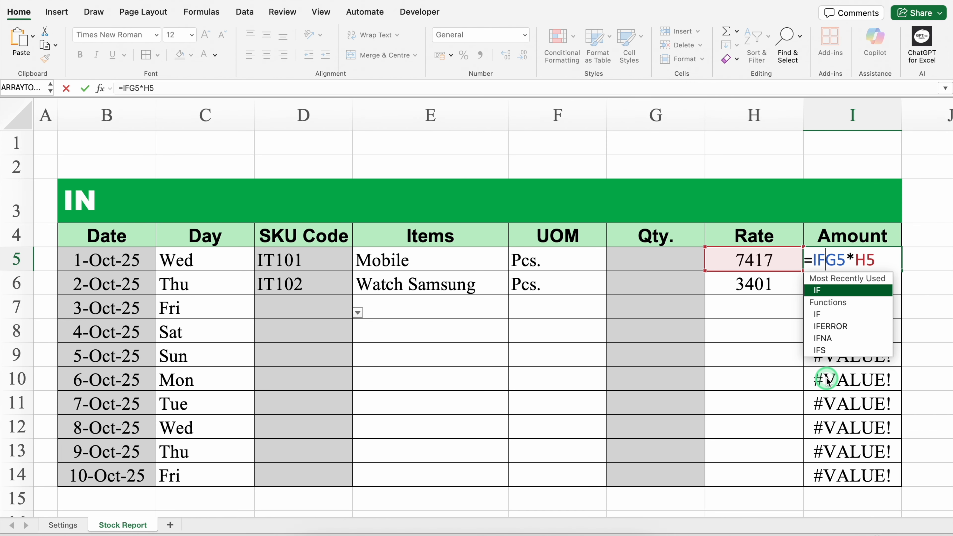
{"action": "double_click", "coordinate": [833, 292]}
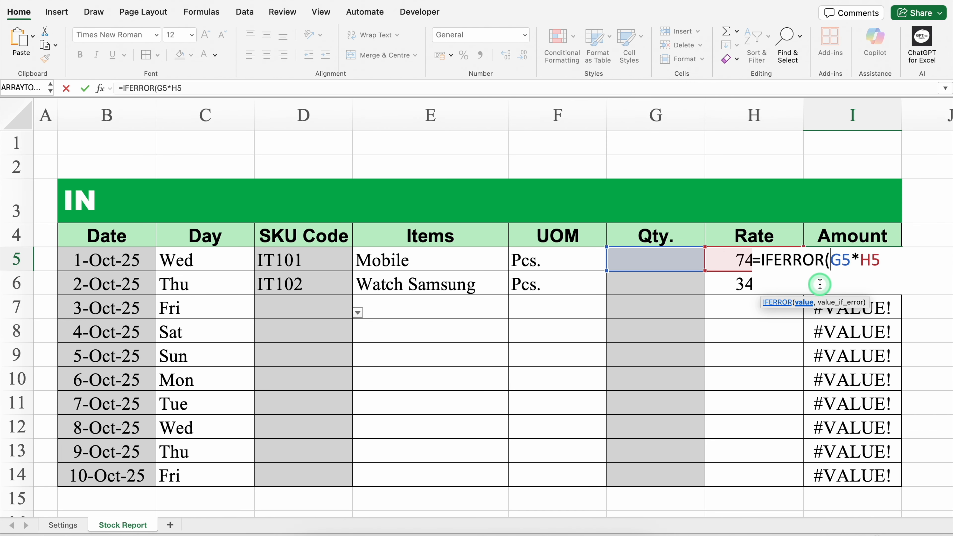
{"action": "left_click", "coordinate": [882, 260]}
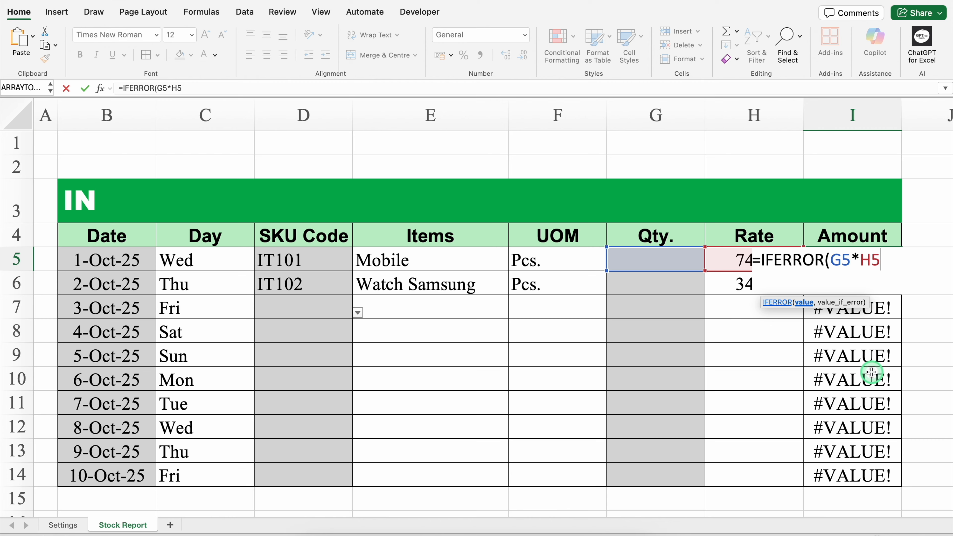
{"action": "type", "text": ","}
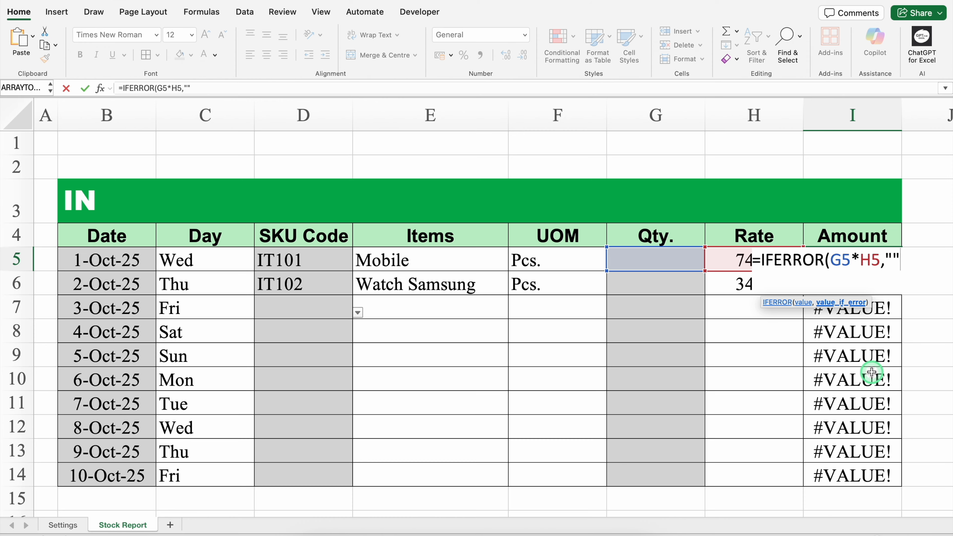
{"action": "type", "text": "\"\")"}
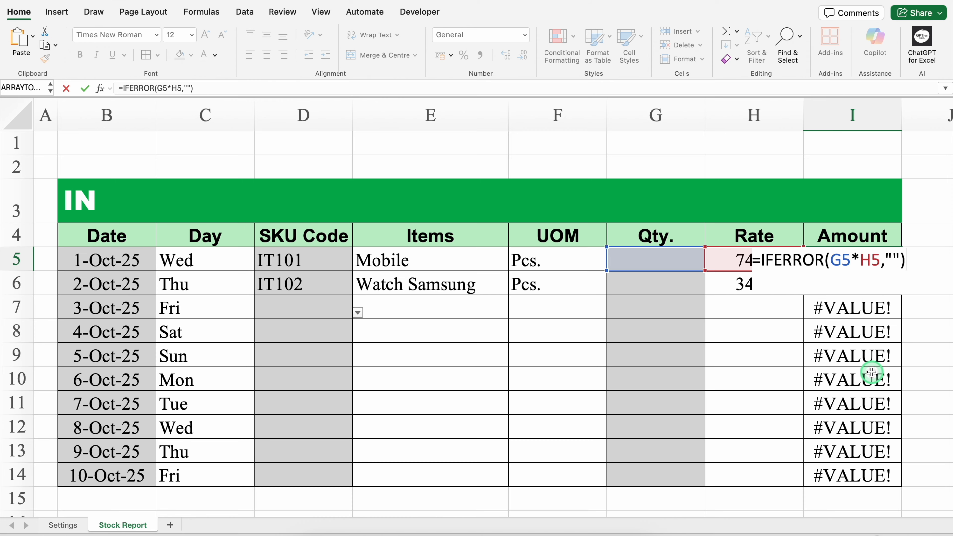
{"action": "key", "text": "Return"}
Fill the IFERROR version of the Amount formula from I5 down to row 14.
{"action": "left_click", "coordinate": [876, 259]}
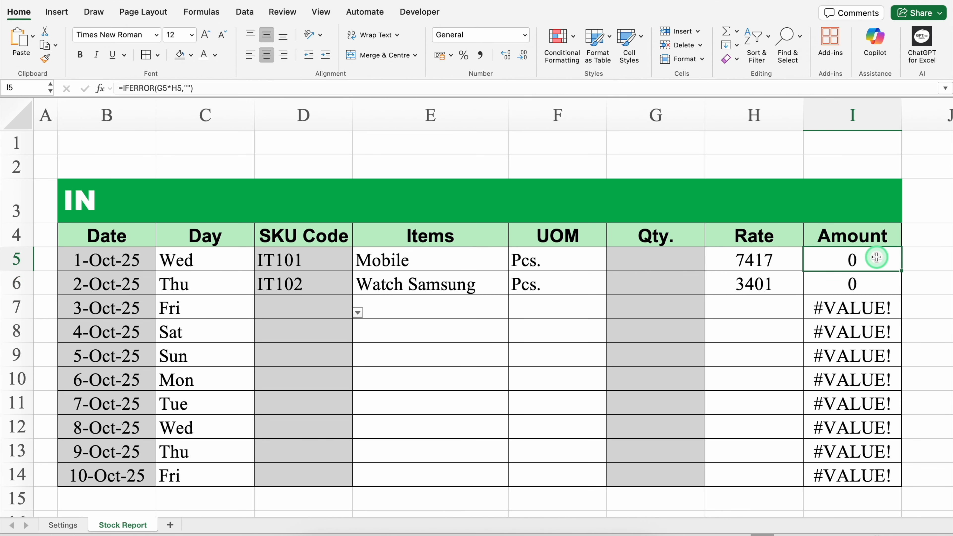
{"action": "double_click", "coordinate": [903, 271]}
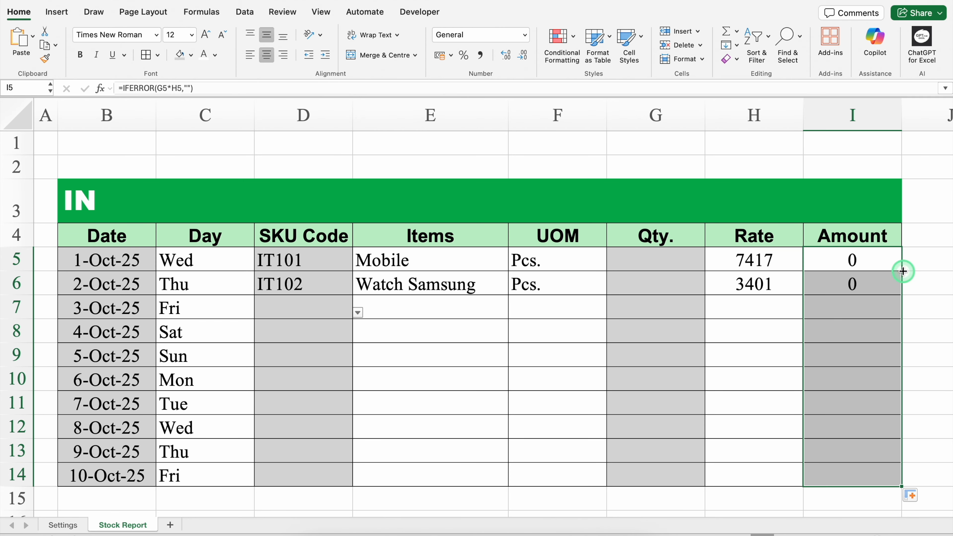
{"action": "left_click", "coordinate": [862, 309]}
{"action": "left_click", "coordinate": [862, 341]}
{"action": "left_click", "coordinate": [863, 368]}
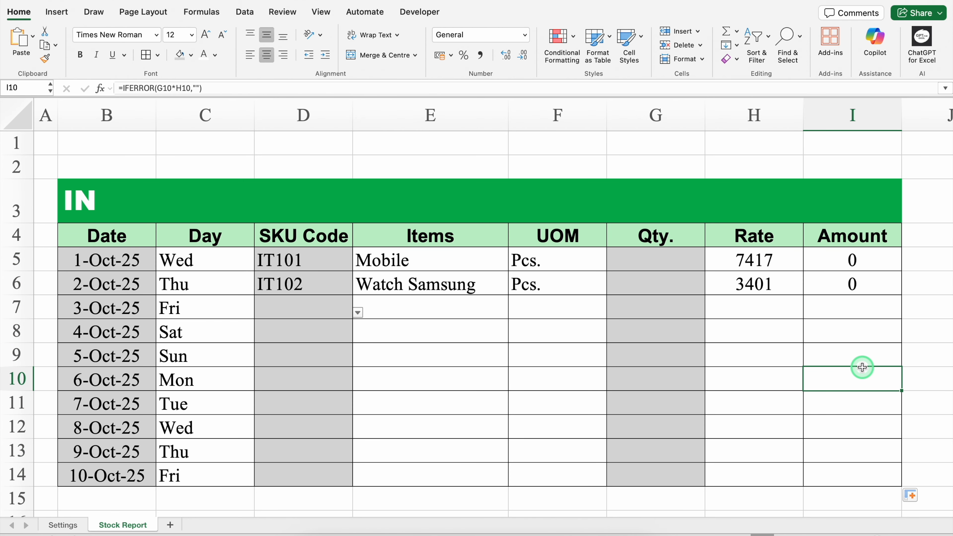
Enter quantities of 50 for Mobile in G5 and 20 for Watch Samsung in G6.
{"action": "left_click", "coordinate": [650, 259]}
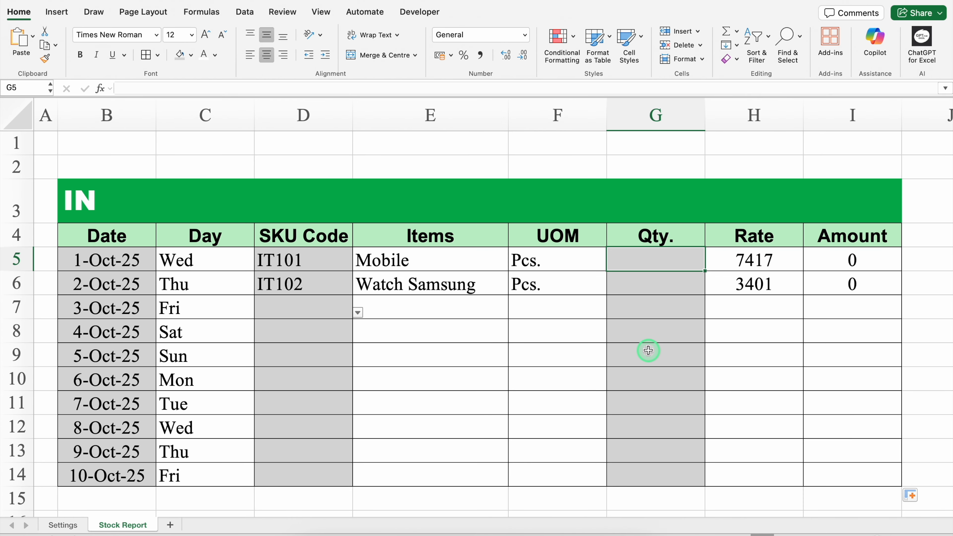
{"action": "type", "text": "50"}
{"action": "key", "text": "Return"}
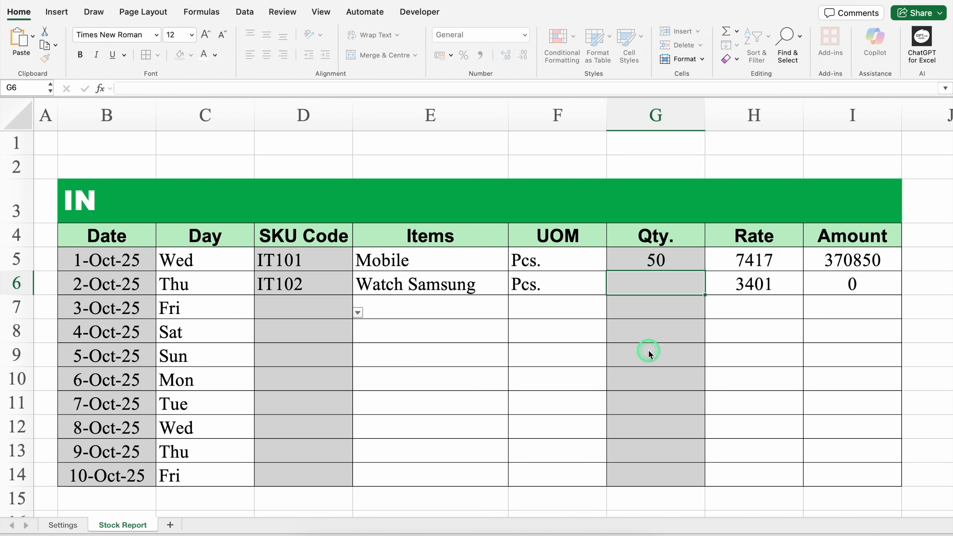
{"action": "double_click", "coordinate": [674, 291]}
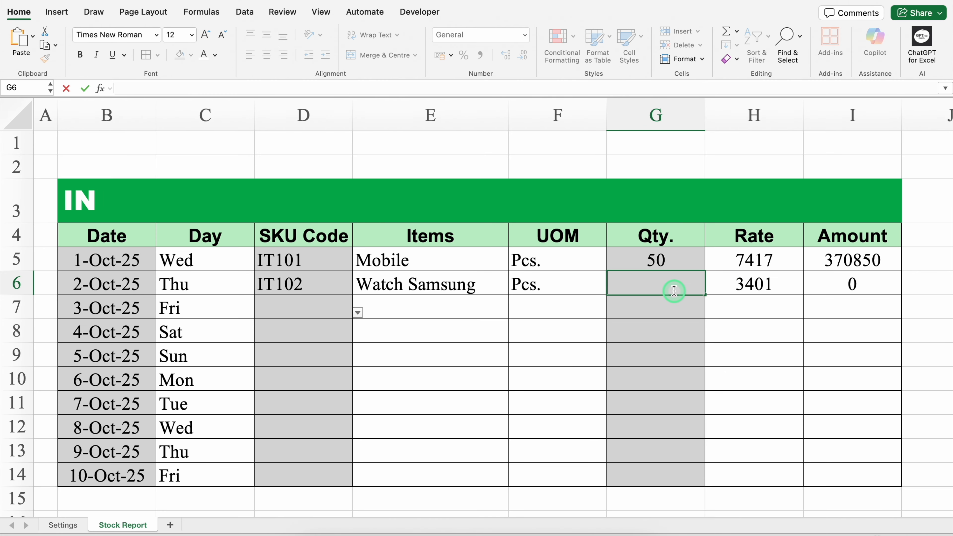
{"action": "key", "text": "Return"}
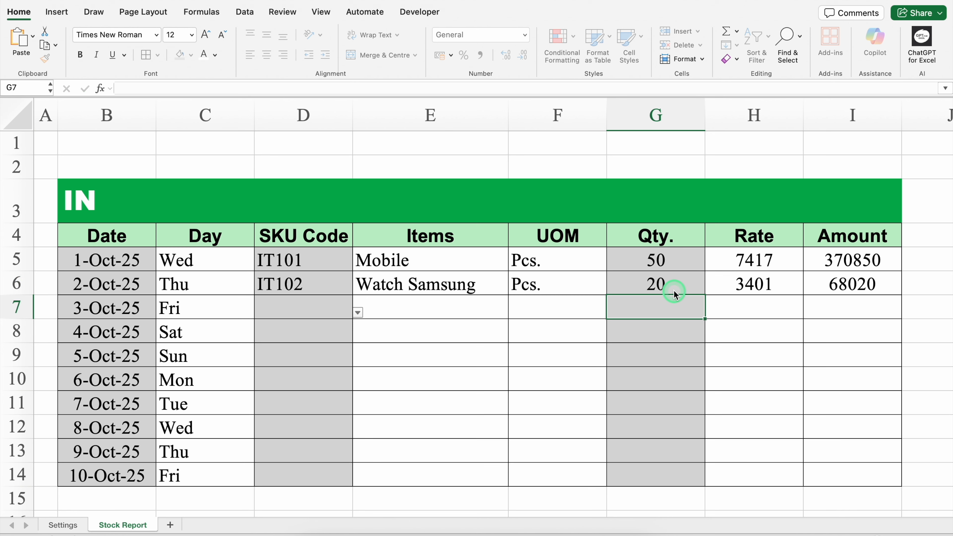
Copy the whole IN table B3:I14 to K3, narrowing column J into a slim gap between the two tables.
{"action": "left_click", "coordinate": [80, 183]}
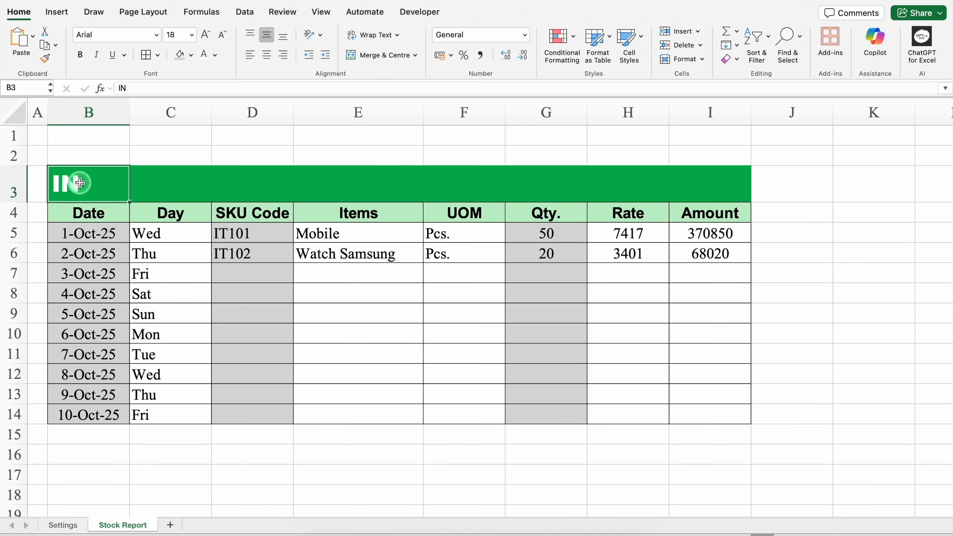
{"action": "left_click_drag", "start_coordinate": [80, 182], "coordinate": [714, 411]}
{"action": "key", "text": "super+c"}
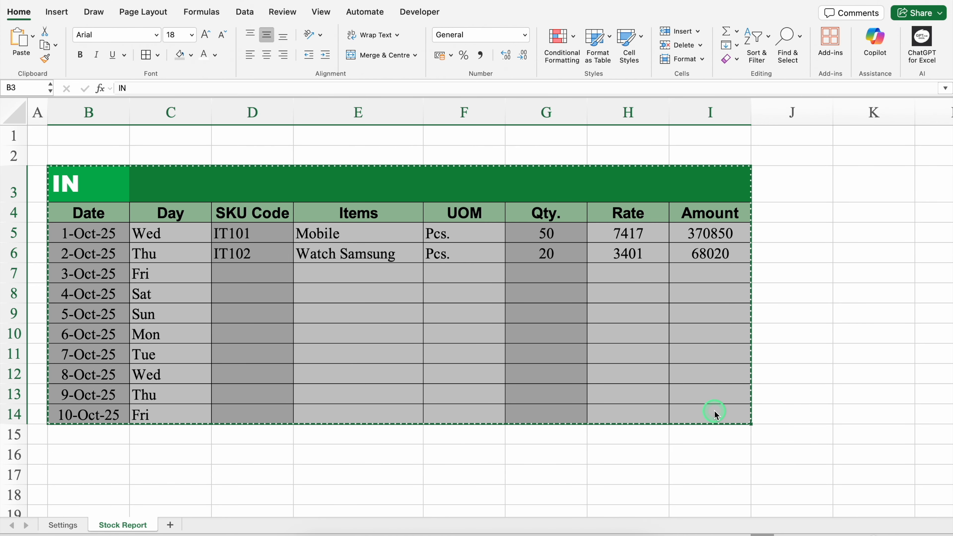
{"action": "left_click_drag", "start_coordinate": [833, 112], "coordinate": [761, 123]}
{"action": "left_click", "coordinate": [804, 181]}
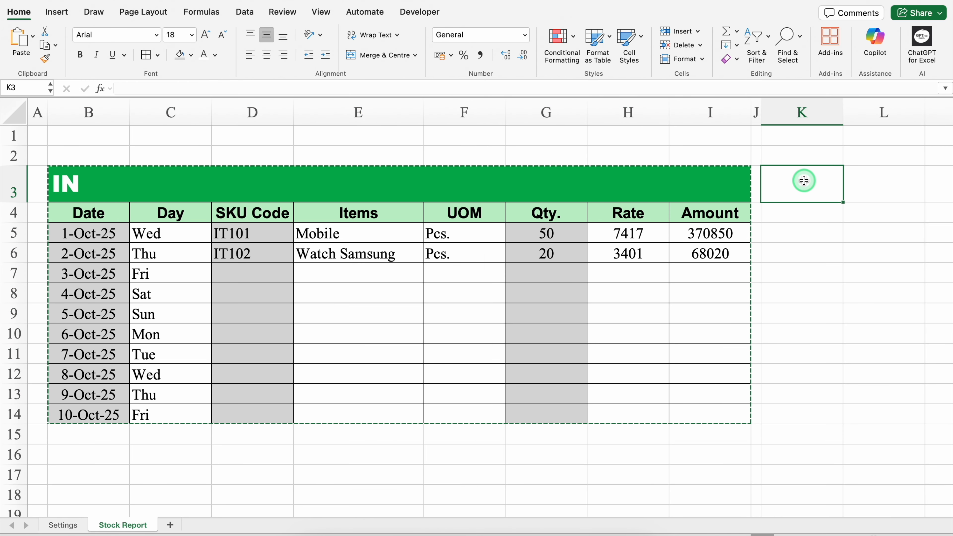
{"action": "key", "text": "super+v"}
Fill the copied table's title band K3:R3 with standard red.
{"action": "left_click_drag", "start_coordinate": [562, 511], "coordinate": [857, 506]}
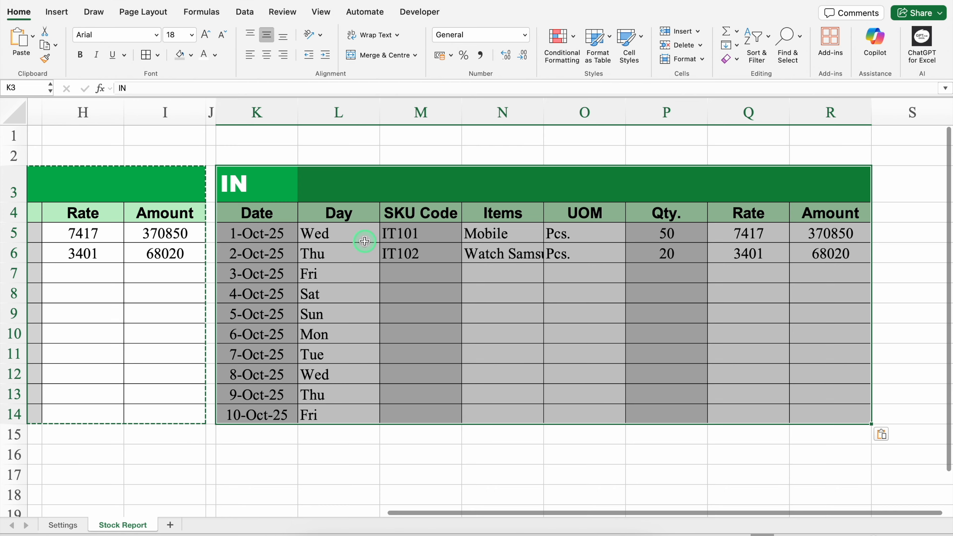
{"action": "left_click", "coordinate": [250, 181]}
{"action": "left_click_drag", "start_coordinate": [250, 181], "coordinate": [795, 186]}
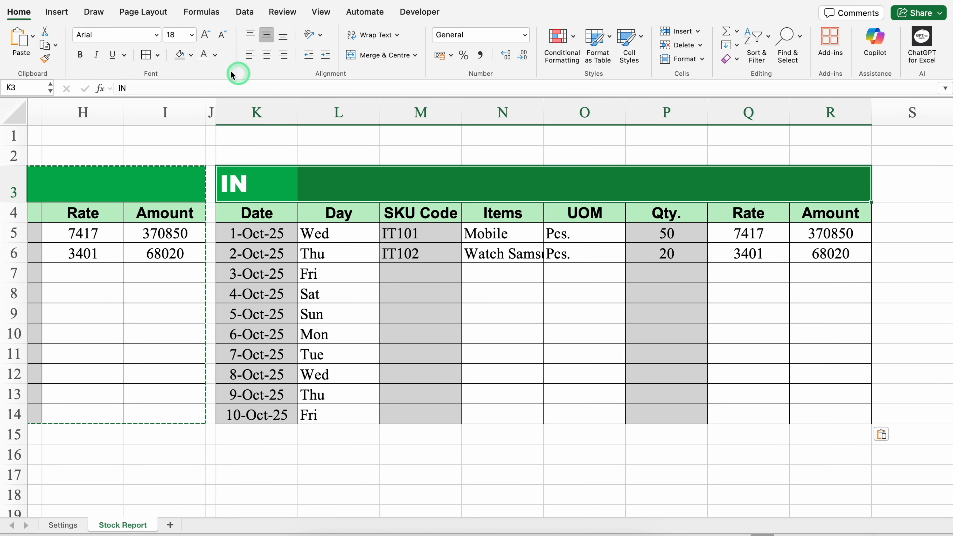
{"action": "left_click", "coordinate": [190, 55]}
{"action": "left_click", "coordinate": [195, 198]}
Fill the copied table's column headers K4:R4 with the lightest orange theme tint.
{"action": "left_click_drag", "start_coordinate": [249, 213], "coordinate": [828, 210]}
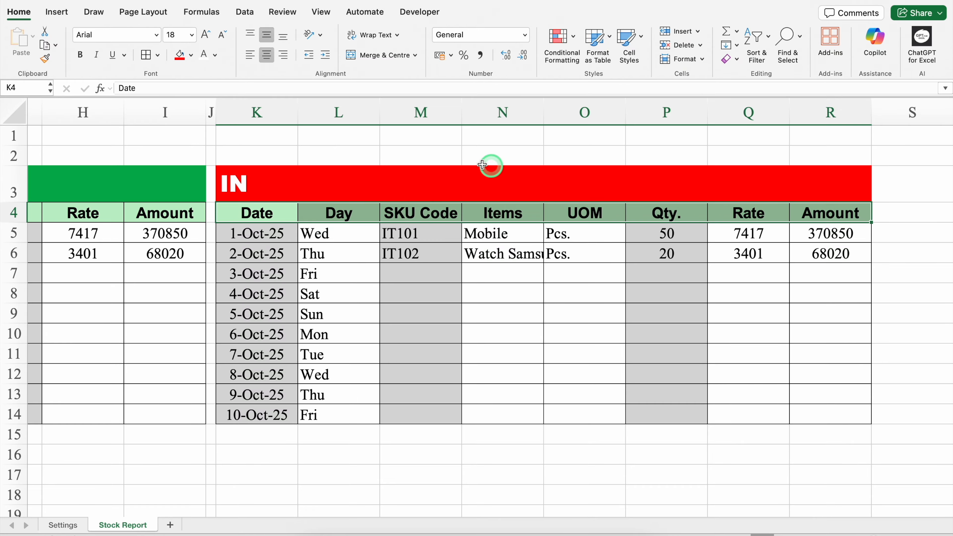
{"action": "left_click", "coordinate": [190, 55]}
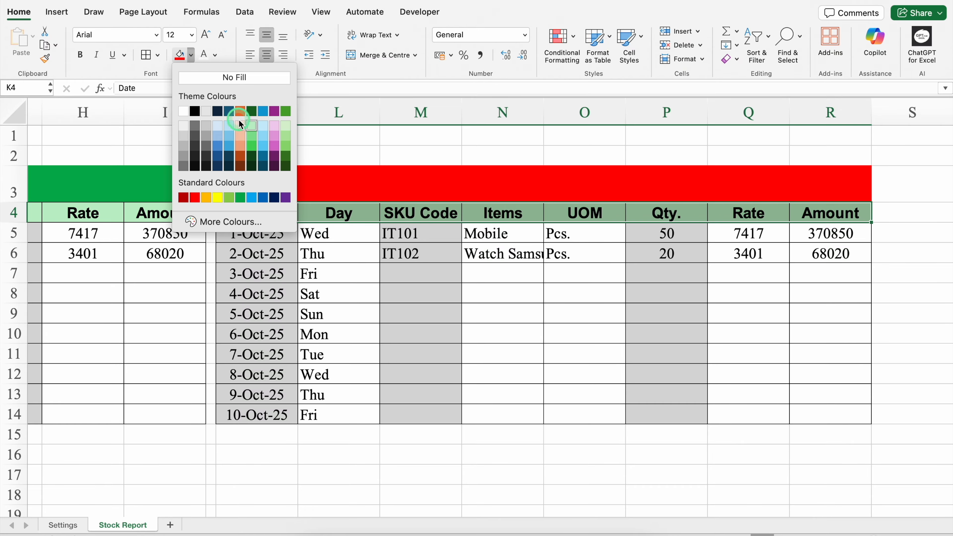
{"action": "left_click", "coordinate": [240, 126]}
Clear the copied dates in K5:K14 and auto-fit the width of Items column N.
{"action": "left_click_drag", "start_coordinate": [276, 234], "coordinate": [278, 414]}
{"action": "key", "text": "Delete"}
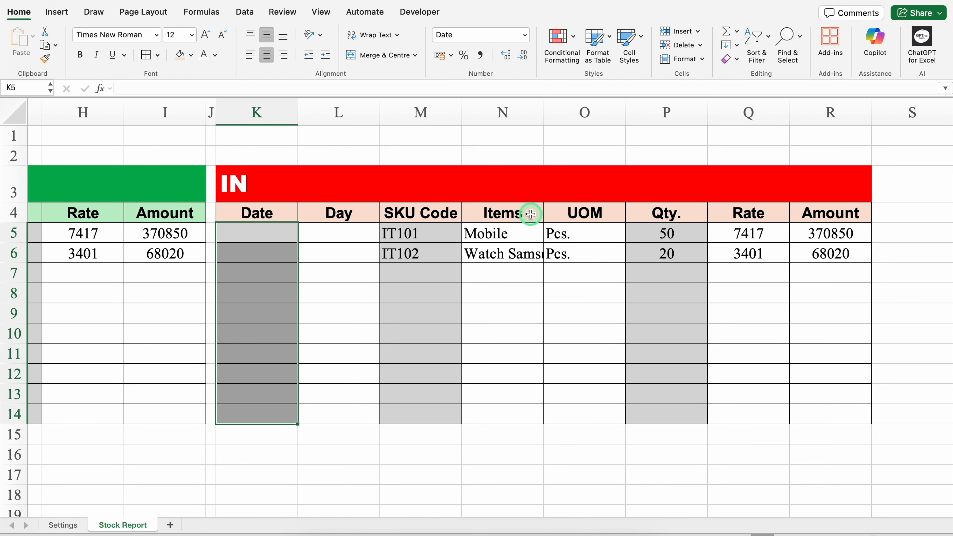
{"action": "double_click", "coordinate": [544, 111]}
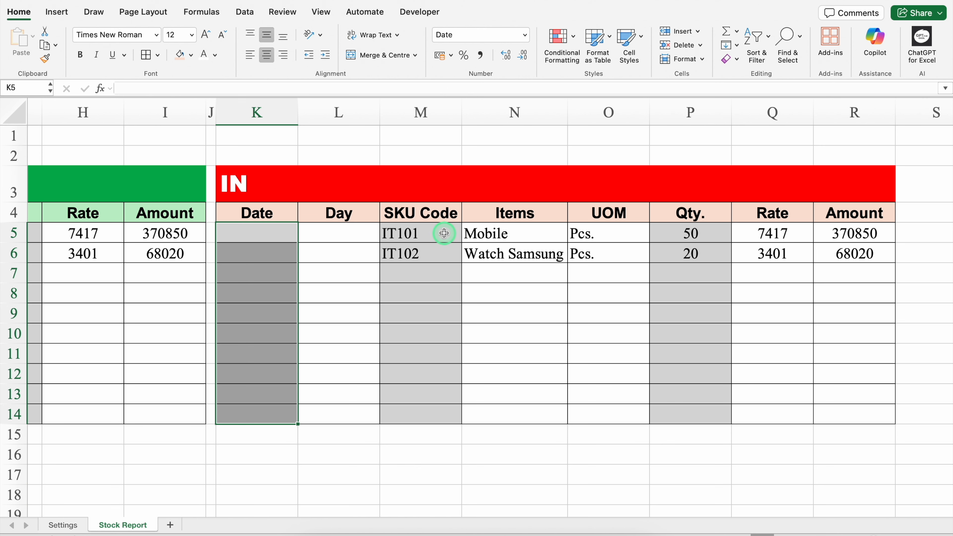
Clear the copied SKU codes in M5:M6 and the quantities in P5:P6.
{"action": "left_click_drag", "start_coordinate": [443, 233], "coordinate": [445, 253]}
{"action": "key", "text": "Delete"}
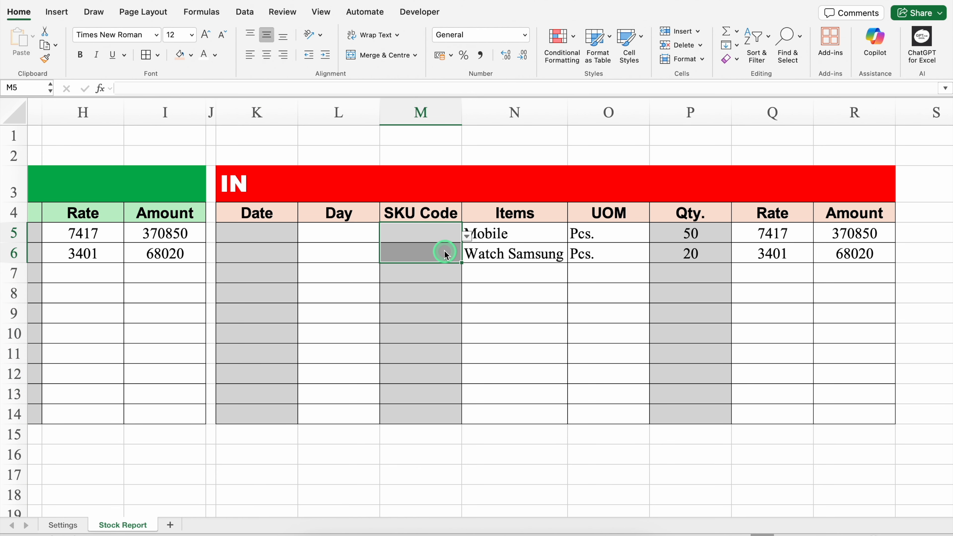
{"action": "left_click_drag", "start_coordinate": [690, 232], "coordinate": [690, 251]}
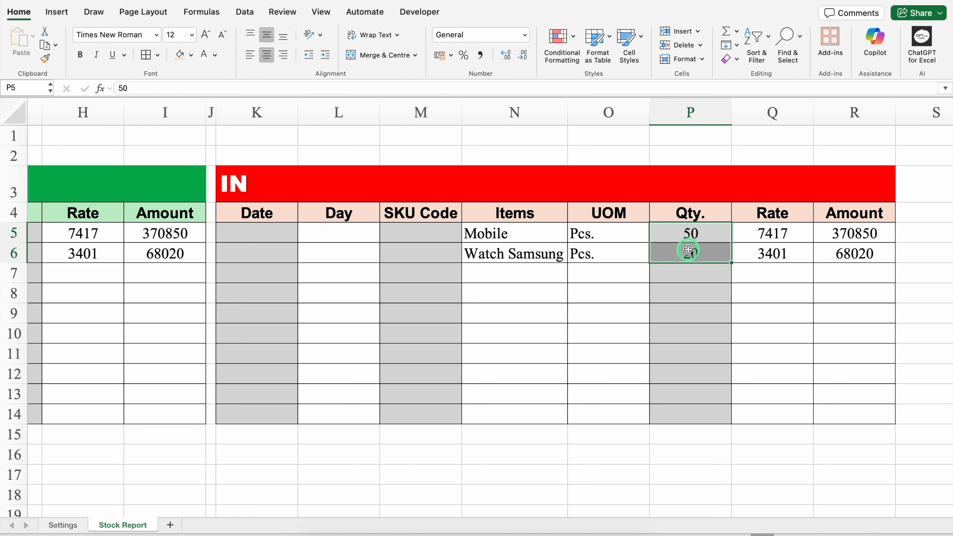
{"action": "key", "text": "Delete"}
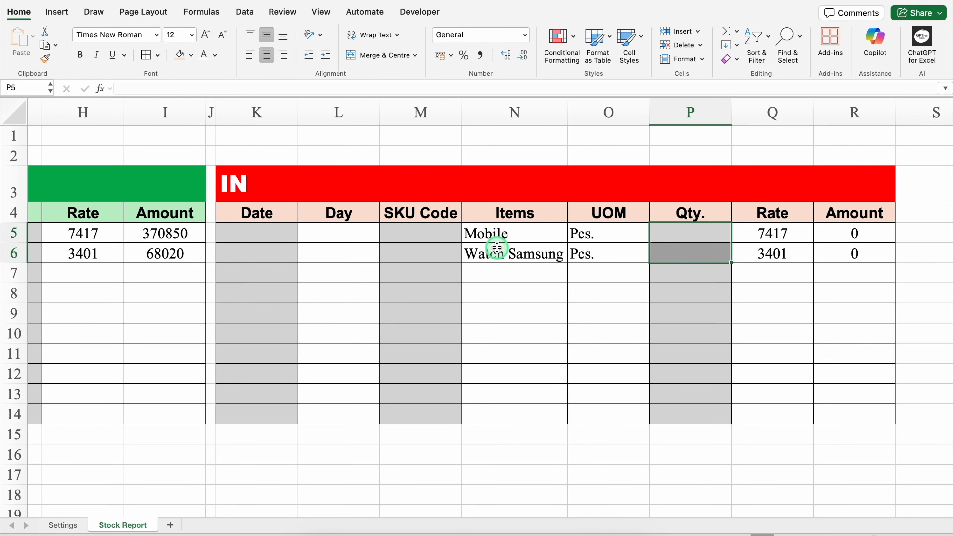
Change the lookup value of the Items formula in N5 to $M5 and fill the formula down to N14.
{"action": "left_click", "coordinate": [503, 234]}
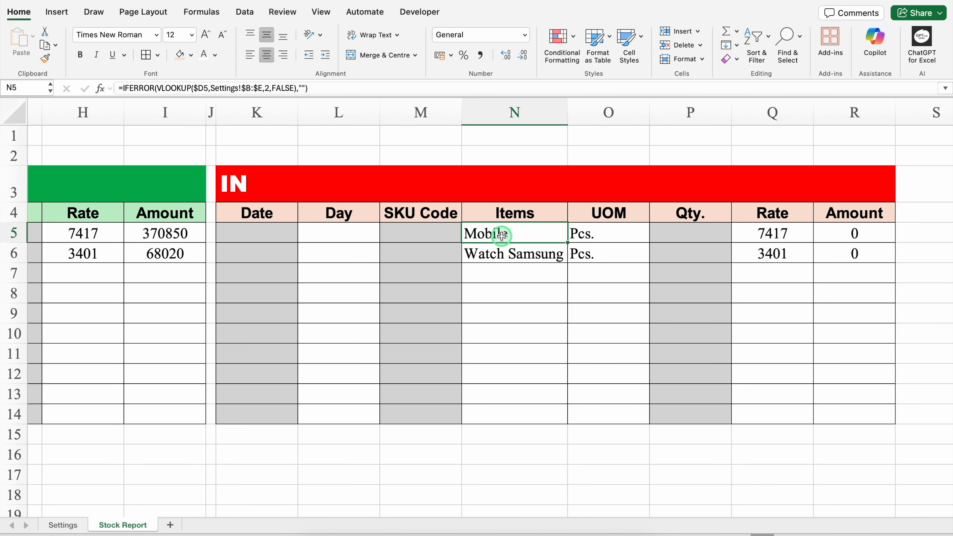
{"action": "left_click", "coordinate": [600, 234]}
{"action": "left_click", "coordinate": [755, 237]}
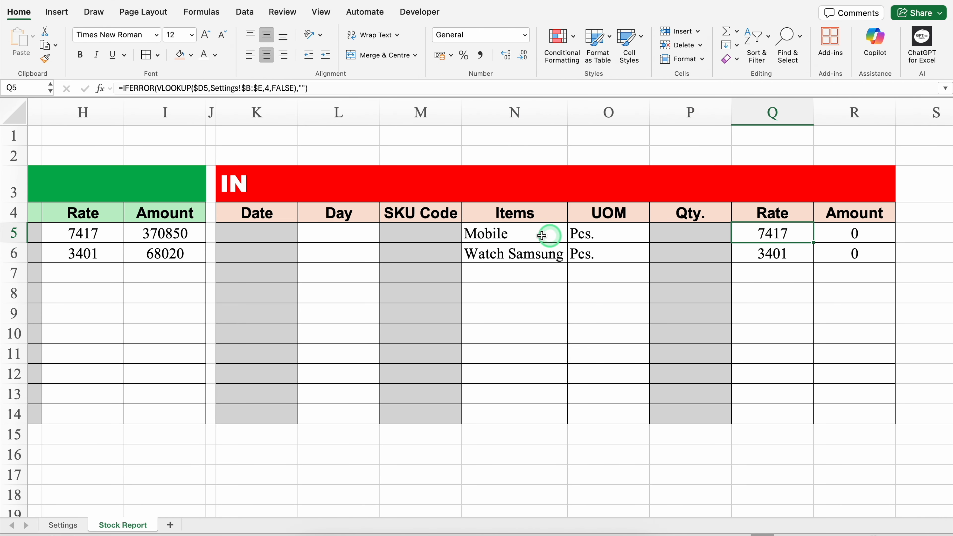
{"action": "left_click", "coordinate": [495, 234]}
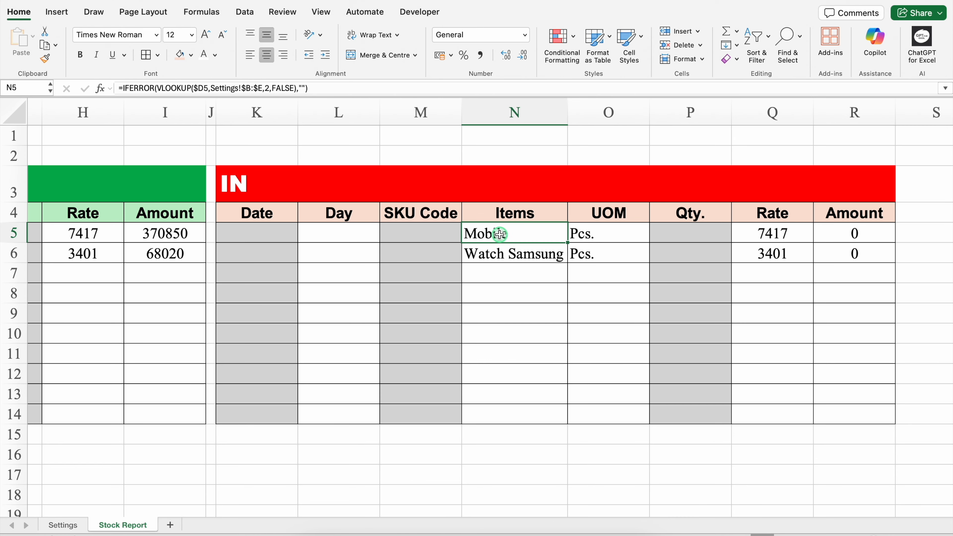
{"action": "double_click", "coordinate": [513, 234]}
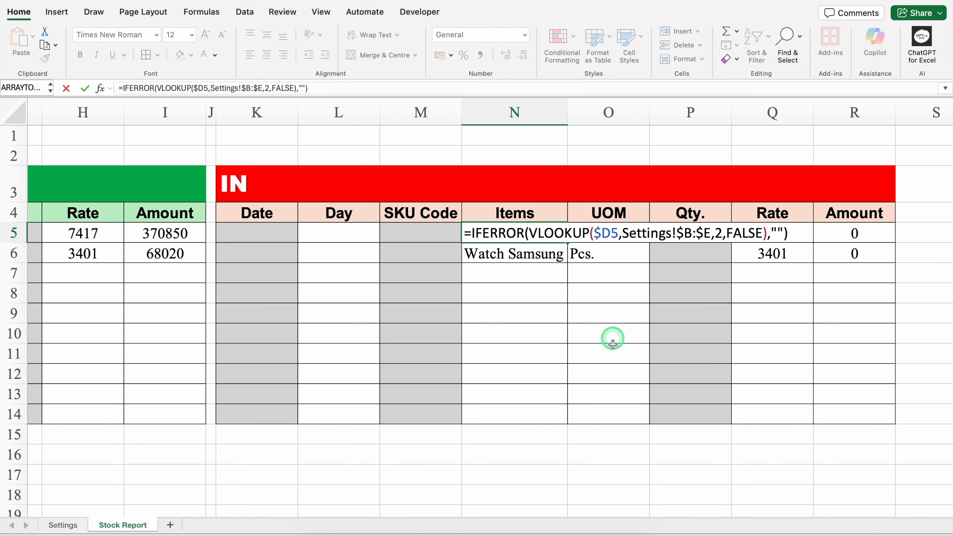
{"action": "mouse_move", "coordinate": [660, 518]}
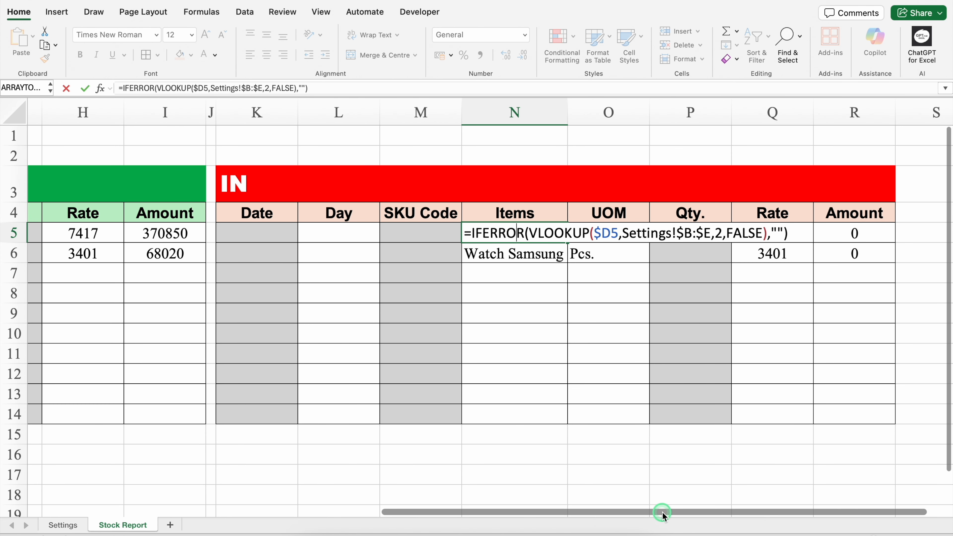
{"action": "left_click_drag", "start_coordinate": [662, 515], "coordinate": [293, 500]}
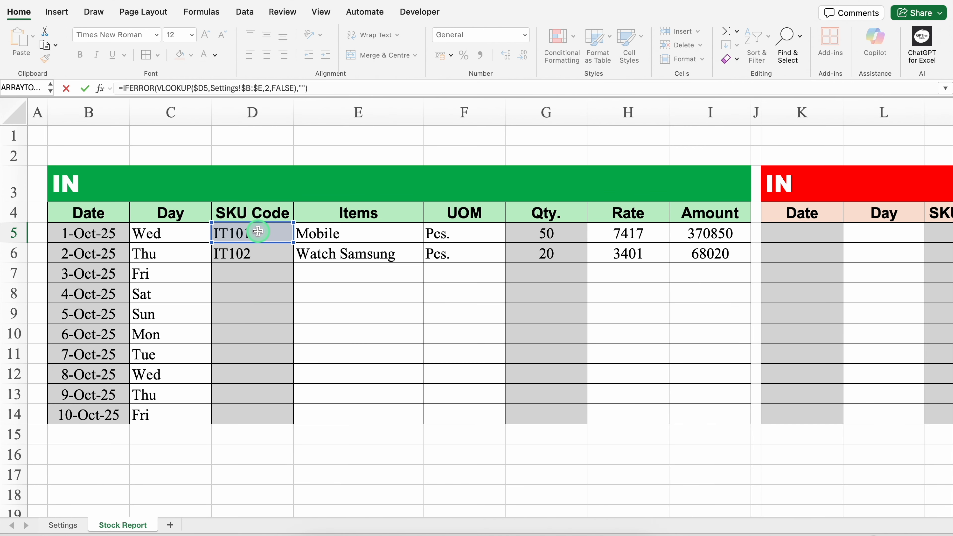
{"action": "mouse_move", "coordinate": [300, 513]}
{"action": "left_click_drag", "start_coordinate": [300, 514], "coordinate": [683, 513]}
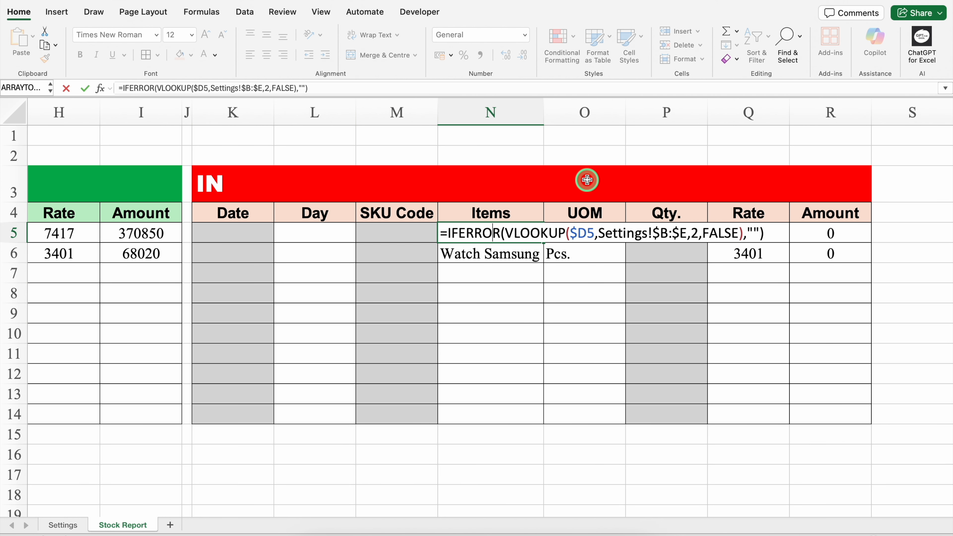
{"action": "left_click", "coordinate": [587, 235]}
{"action": "key", "text": "BackSpace"}
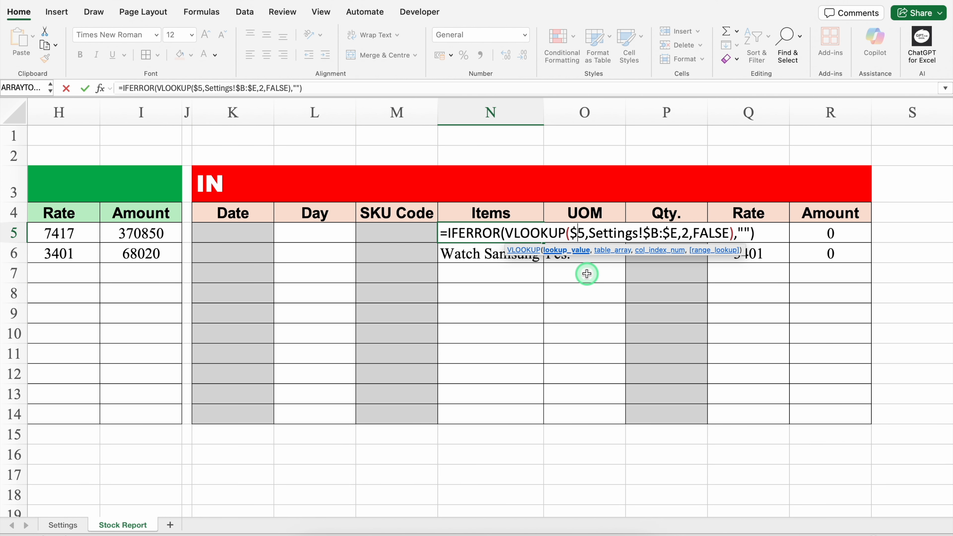
{"action": "type", "text": "M"}
{"action": "key", "text": "Return"}
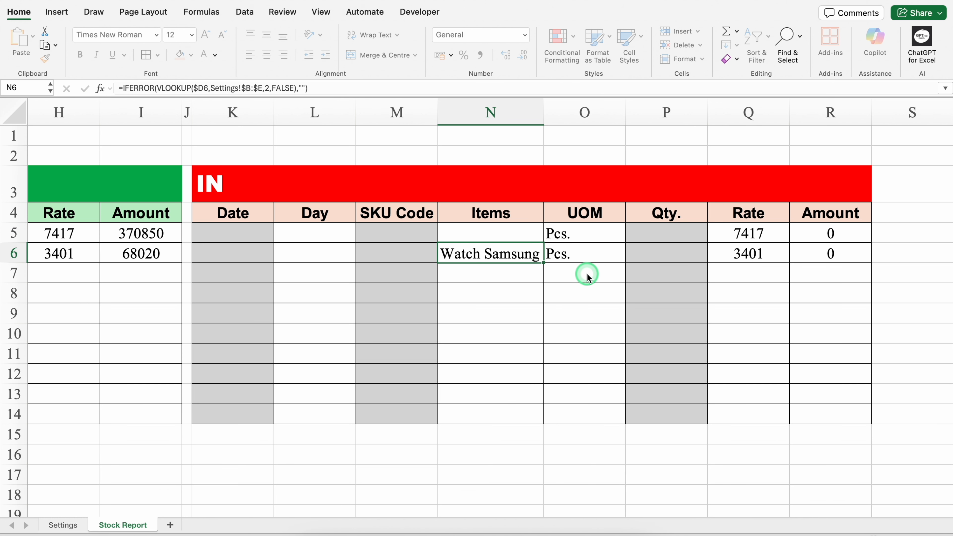
{"action": "left_click", "coordinate": [542, 241]}
{"action": "double_click", "coordinate": [543, 243]}
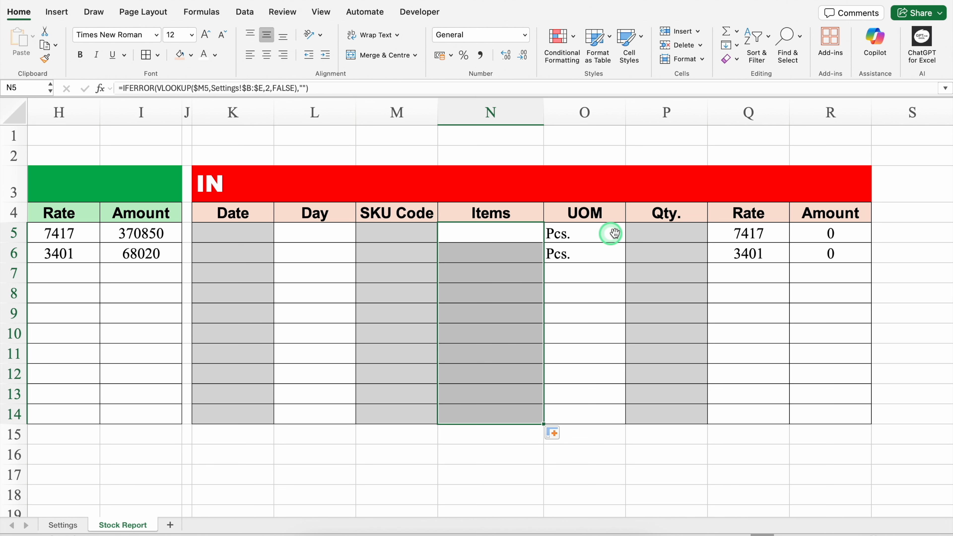
Select the first UOM lookup formula, in cell O5 of the red table.
{"action": "left_click", "coordinate": [599, 235]}
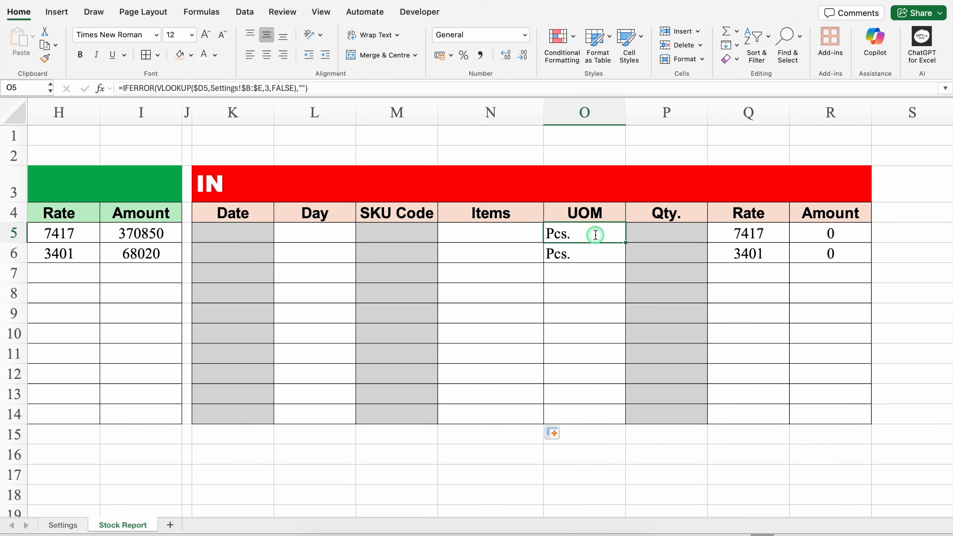
Change the UOM lookup in O5 to reference $M5 instead of column D and fill it down to O14.
{"action": "double_click", "coordinate": [596, 235]}
{"action": "left_click", "coordinate": [689, 235]}
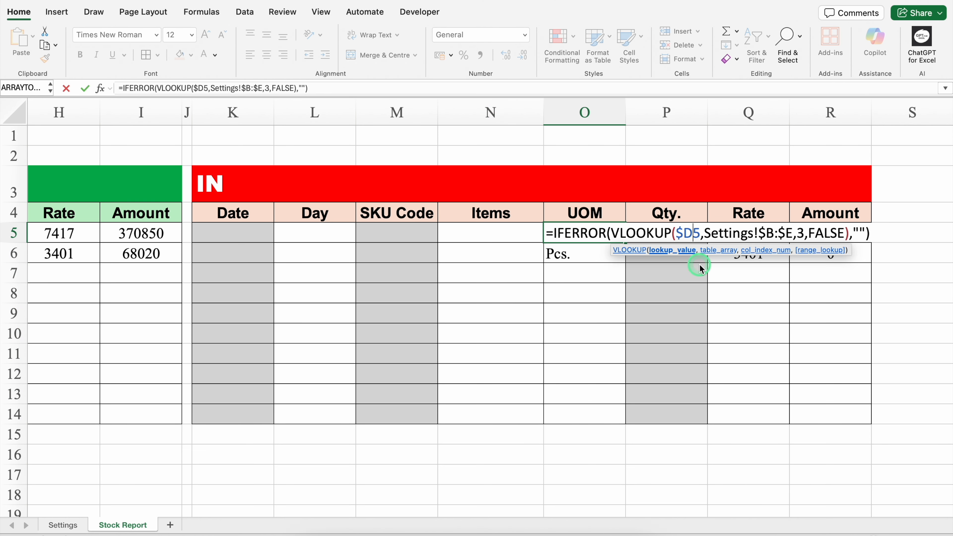
{"action": "key", "text": "BackSpace"}
{"action": "type", "text": "M"}
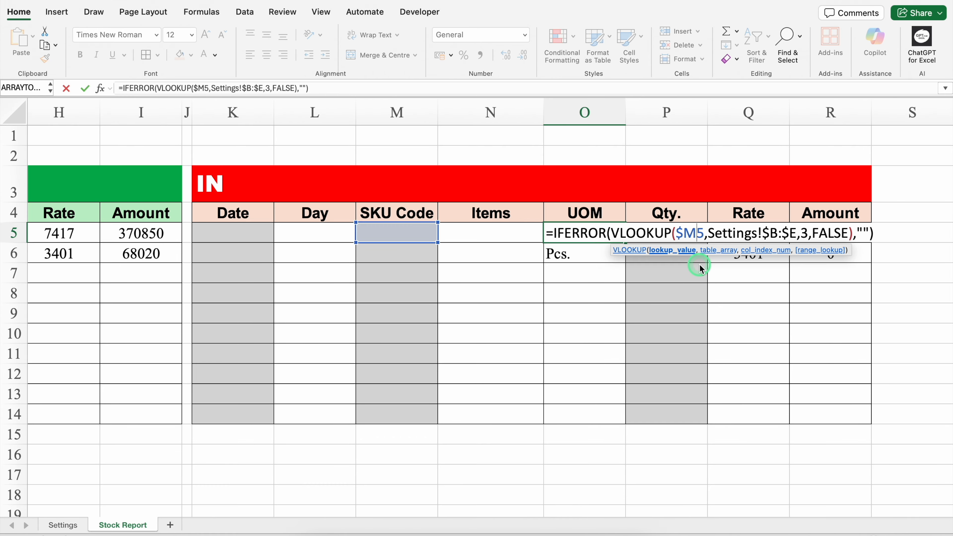
{"action": "key", "text": "Return"}
{"action": "left_click", "coordinate": [624, 237]}
{"action": "double_click", "coordinate": [626, 243]}
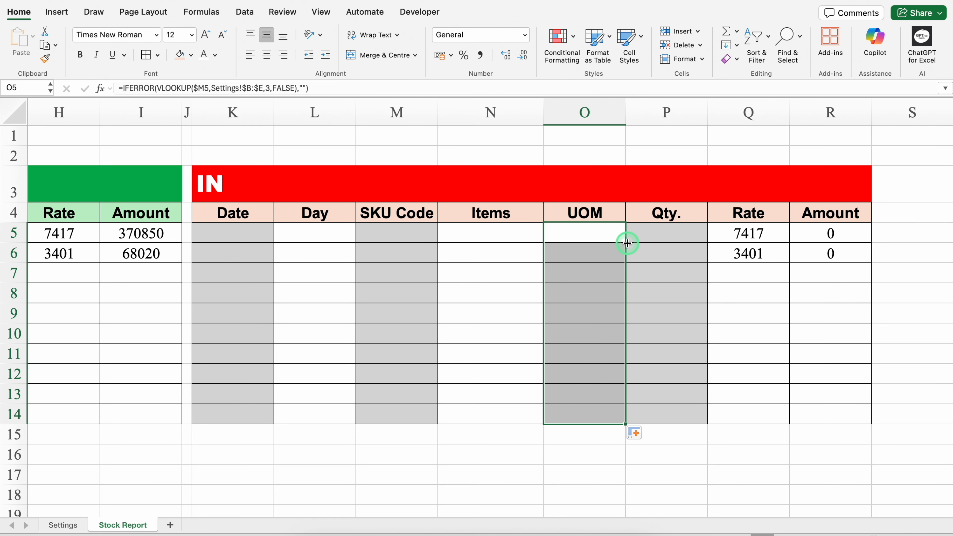
Change the Rate lookup in Q5 to reference $M5 and fill the formula down to Q14.
{"action": "left_click", "coordinate": [749, 234]}
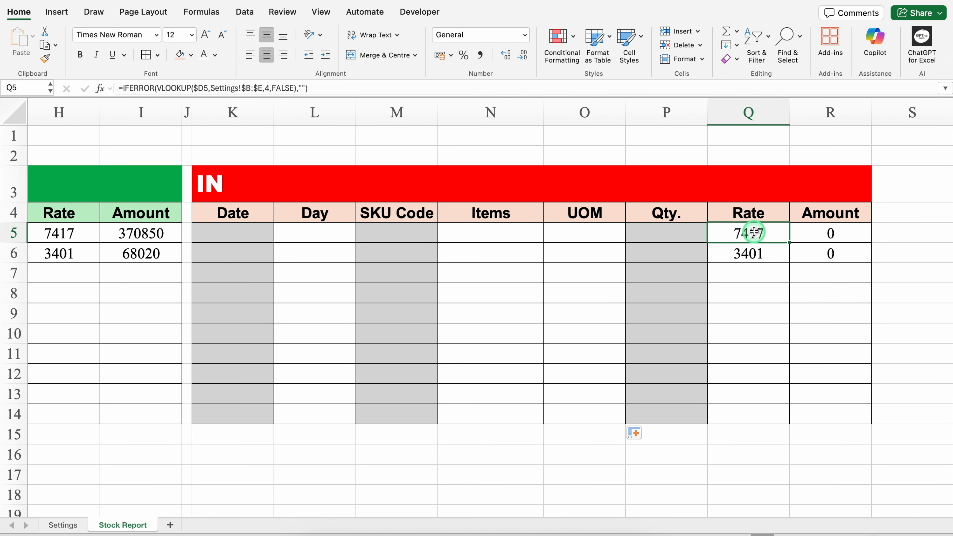
{"action": "double_click", "coordinate": [755, 233]}
{"action": "left_click", "coordinate": [687, 233]}
{"action": "key", "text": "BackSpace"}
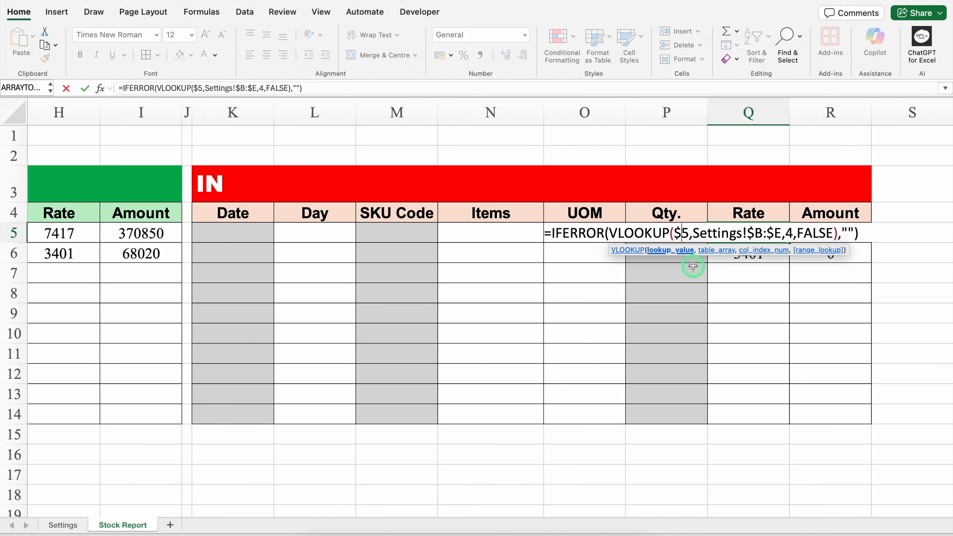
{"action": "type", "text": "M"}
{"action": "key", "text": "Return"}
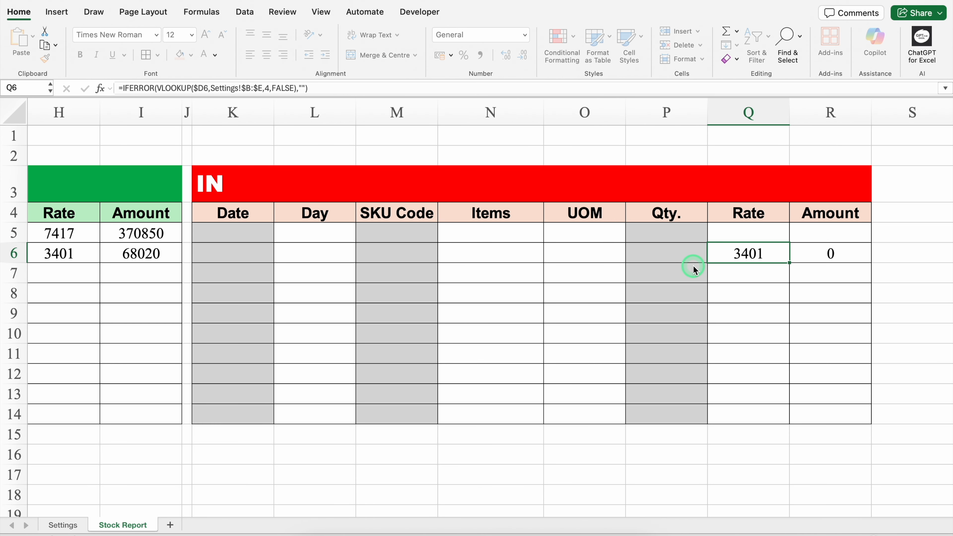
{"action": "left_click", "coordinate": [736, 237]}
{"action": "double_click", "coordinate": [791, 244]}
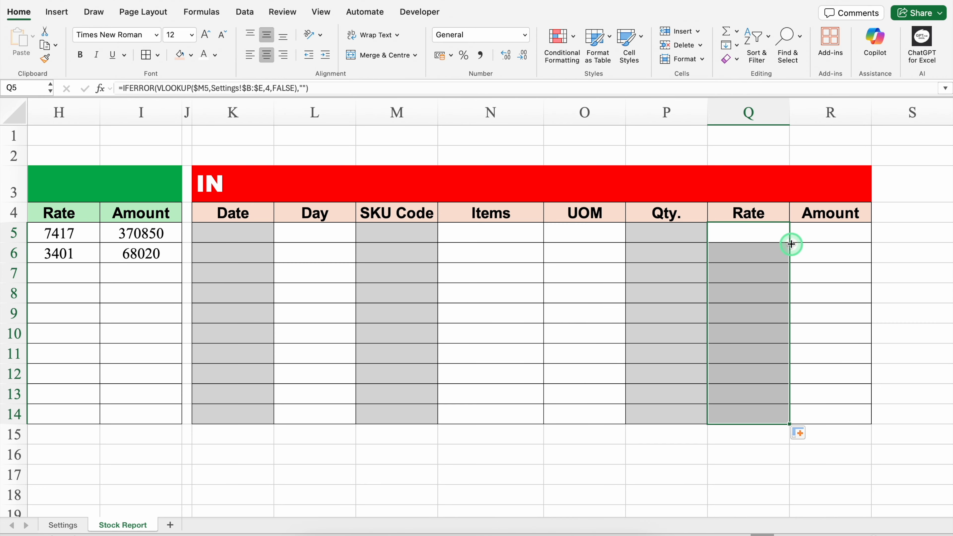
Choose IT101 as the SKU Code in M5 of the red table.
{"action": "left_click", "coordinate": [405, 234]}
{"action": "left_click", "coordinate": [443, 236]}
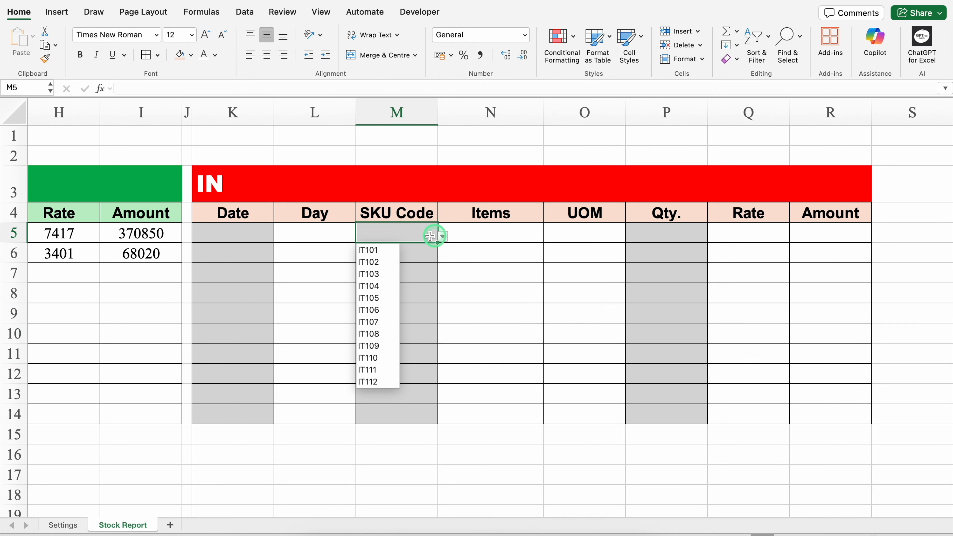
{"action": "left_click", "coordinate": [386, 251]}
{"action": "left_click", "coordinate": [421, 255]}
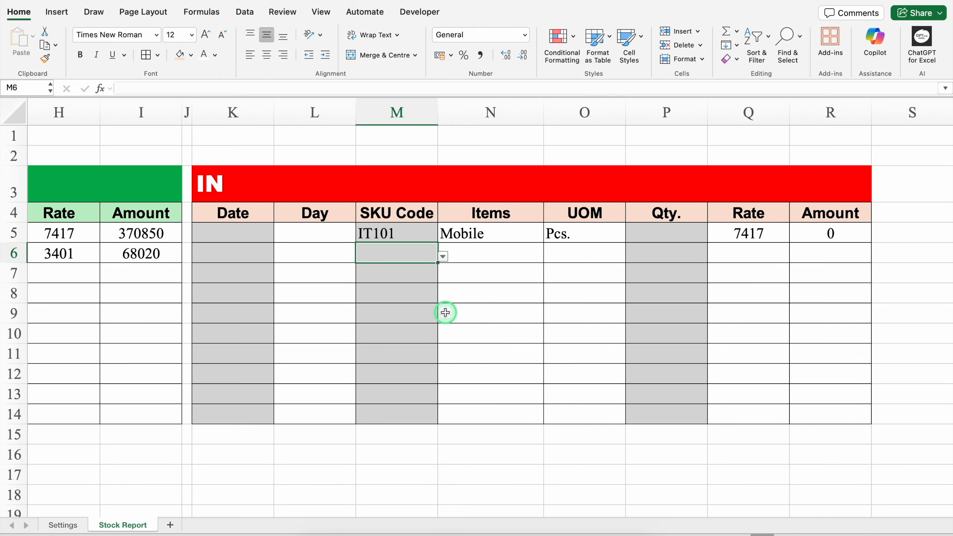
Change the red table's title in K3 to OUT.
{"action": "left_click", "coordinate": [226, 182]}
{"action": "type", "text": "O"}
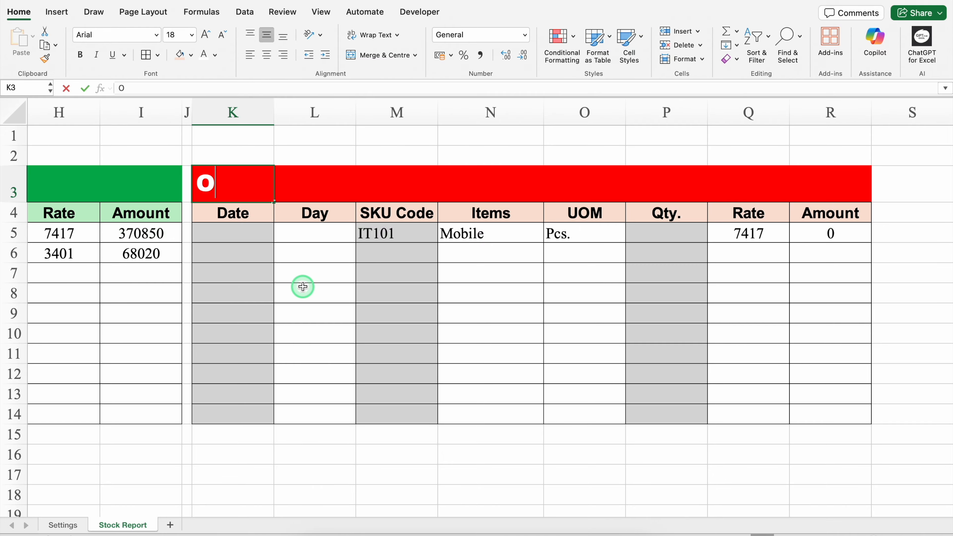
{"action": "type", "text": "UT"}
{"action": "key", "text": "Return"}
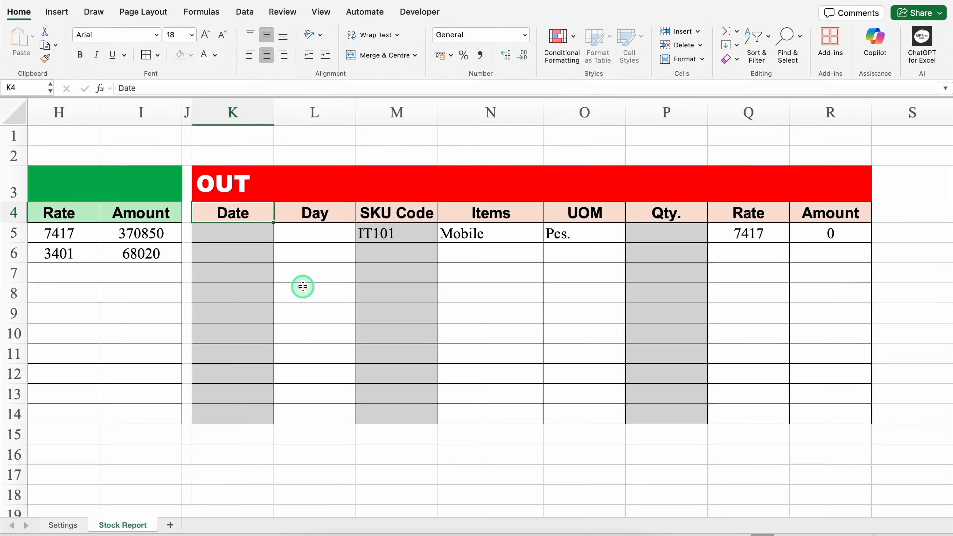
{"action": "left_click", "coordinate": [210, 183]}
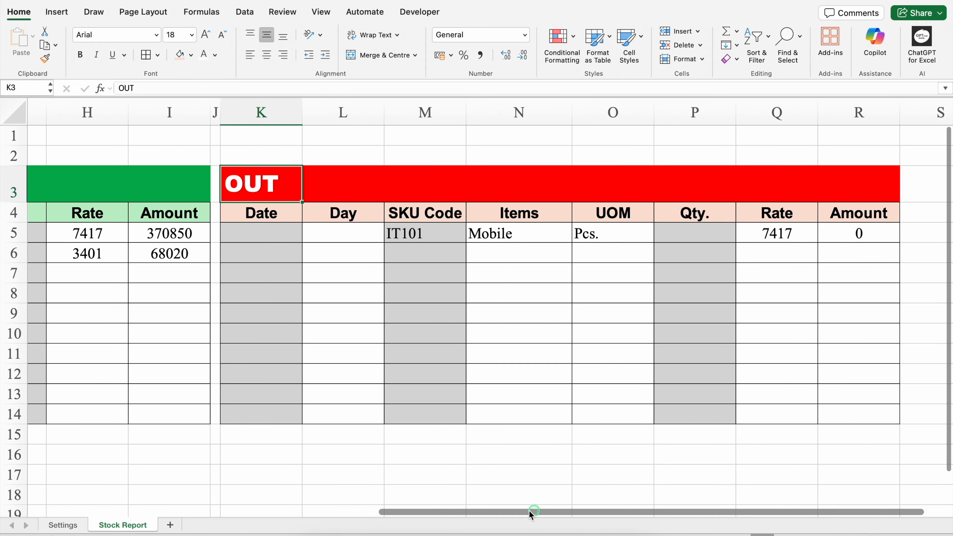
Enter a quantity of 50 in P5 for the Mobile row of the OUT table.
{"action": "left_click_drag", "start_coordinate": [530, 513], "coordinate": [318, 513]}
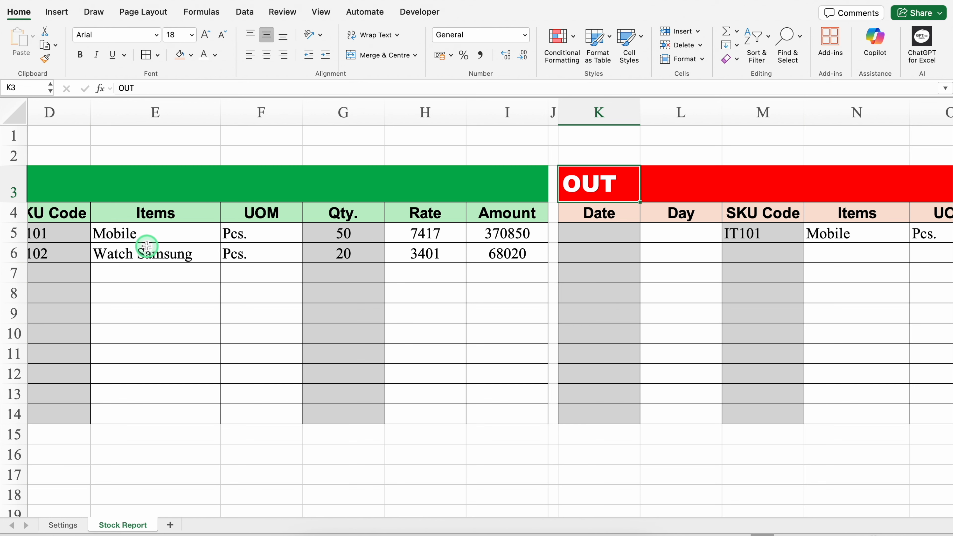
{"action": "left_click_drag", "start_coordinate": [358, 513], "coordinate": [639, 513]}
{"action": "left_click", "coordinate": [667, 233]}
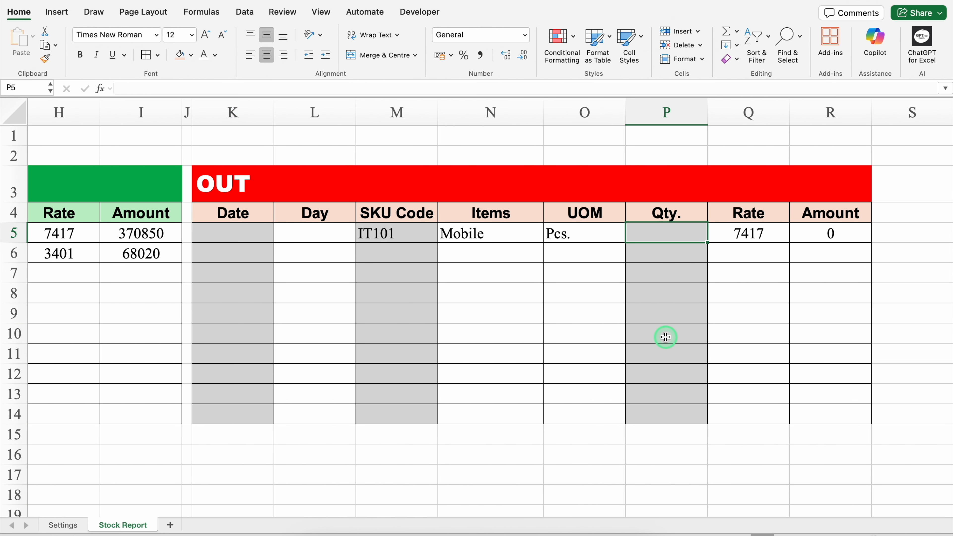
{"action": "type", "text": "50"}
{"action": "key", "text": "Return"}
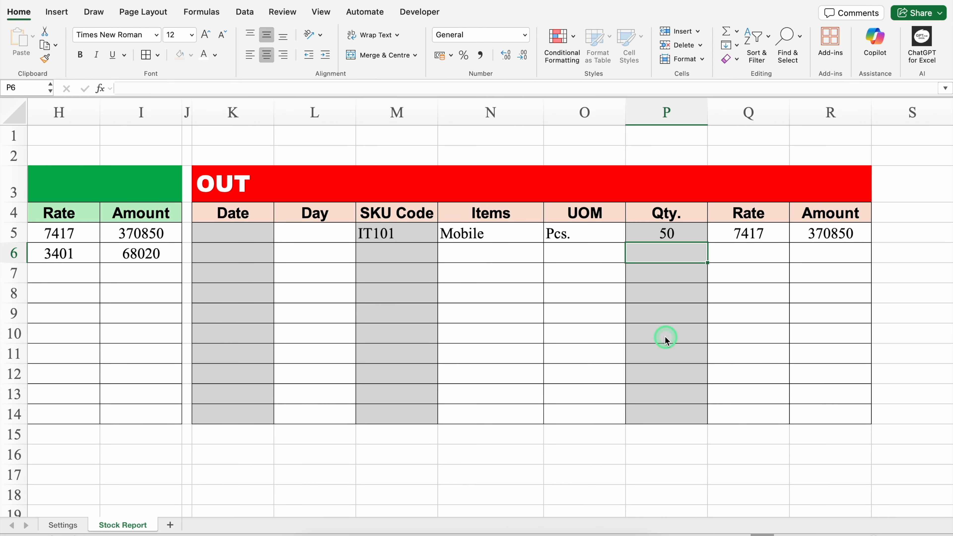
Extend the OUT table's Amount header from R4 into S4 and clear the copied text.
{"action": "left_click", "coordinate": [828, 214]}
{"action": "key", "text": "Right"}
{"action": "key", "text": "Right"}
{"action": "key", "text": "Right"}
{"action": "key", "text": "Right"}
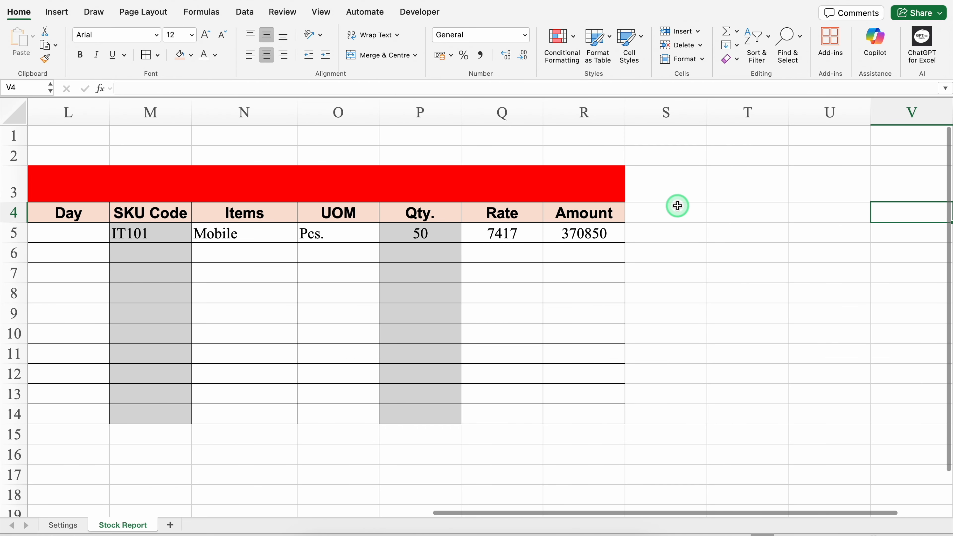
{"action": "left_click", "coordinate": [621, 219]}
{"action": "left_click_drag", "start_coordinate": [624, 221], "coordinate": [680, 225]}
{"action": "left_click", "coordinate": [680, 216]}
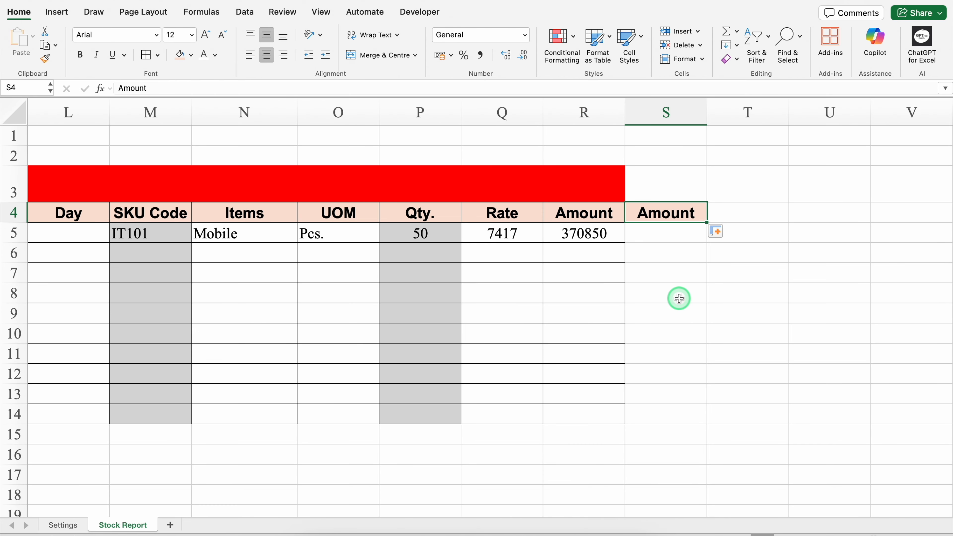
{"action": "key", "text": "Delete"}
Merge and centre S3:S4 as a light orange HELPER header in size 12, and add all borders to S3:S14.
{"action": "left_click", "coordinate": [682, 211]}
{"action": "left_click_drag", "start_coordinate": [679, 210], "coordinate": [676, 183]}
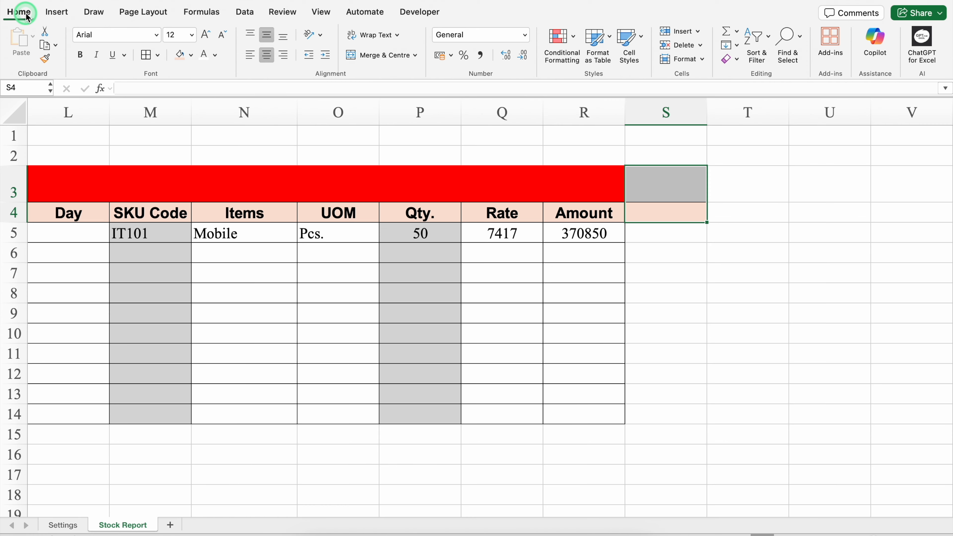
{"action": "left_click", "coordinate": [393, 57]}
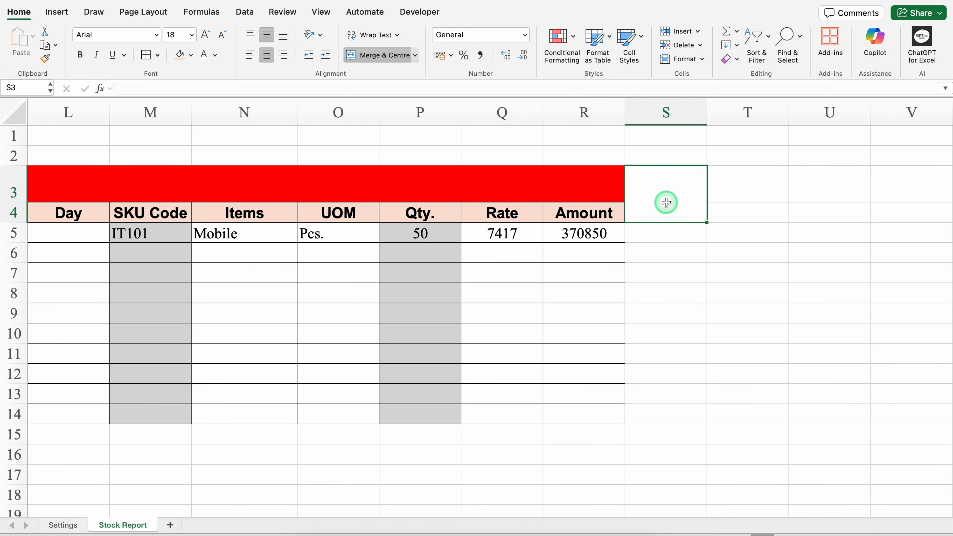
{"action": "left_click", "coordinate": [222, 34]}
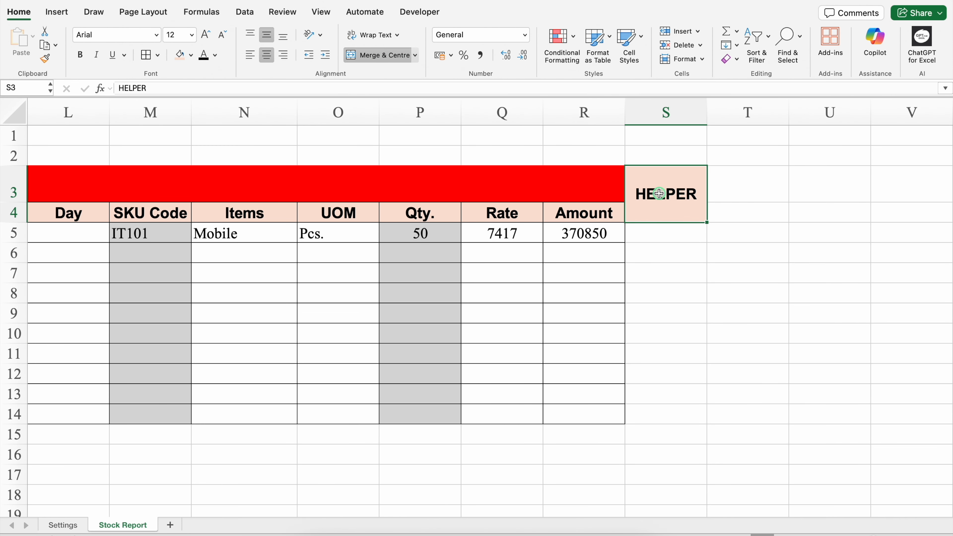
{"action": "left_click_drag", "start_coordinate": [657, 190], "coordinate": [657, 409]}
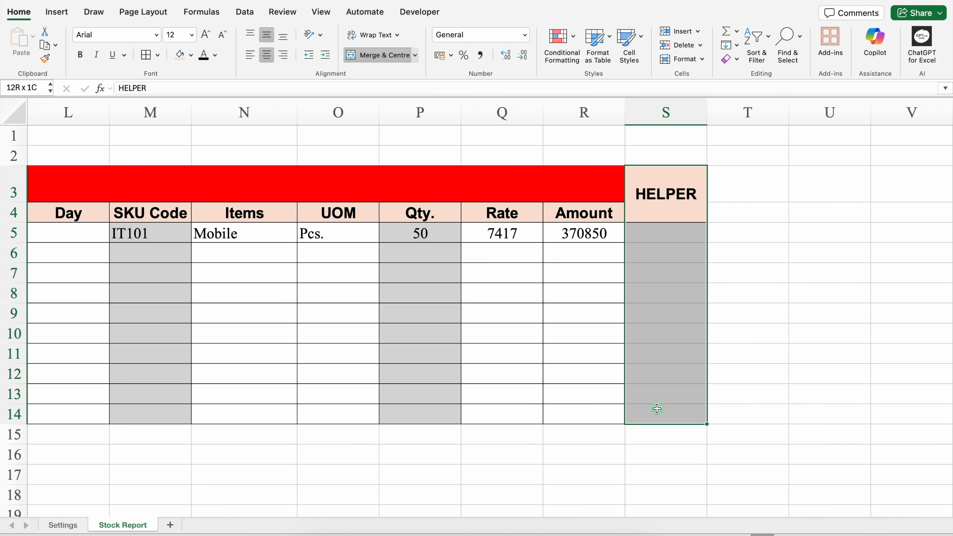
{"action": "left_click", "coordinate": [145, 55]}
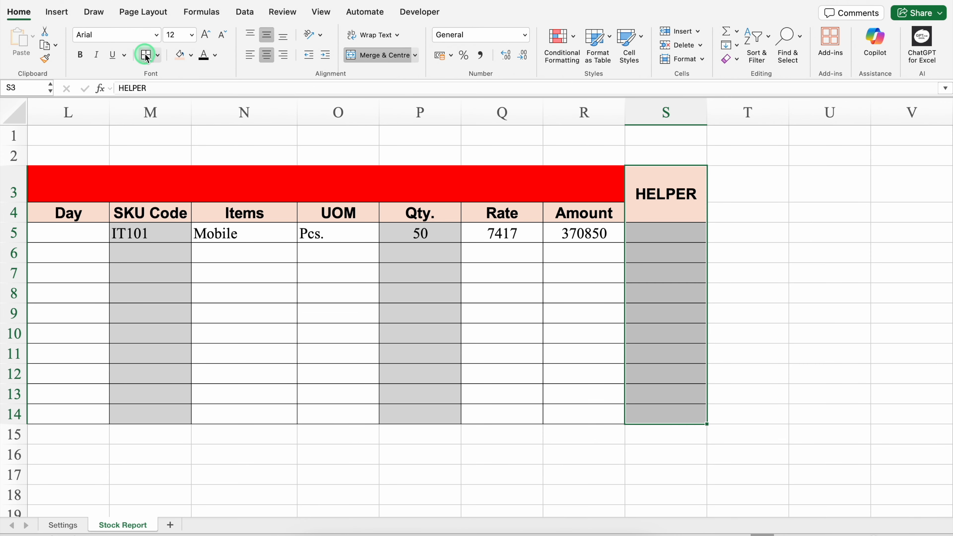
Copy the whole IN table, B3:I14.
{"action": "left_click_drag", "start_coordinate": [697, 512], "coordinate": [194, 487]}
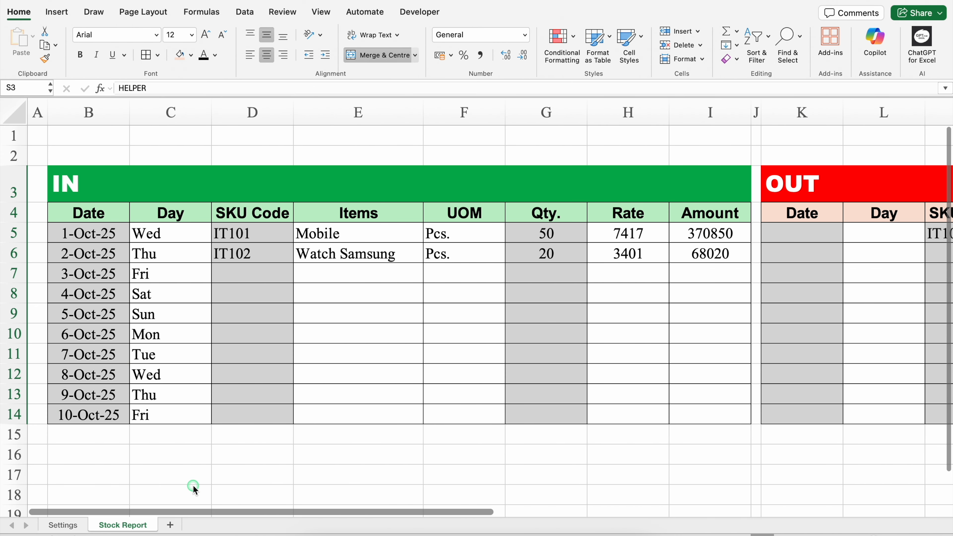
{"action": "left_click_drag", "start_coordinate": [75, 182], "coordinate": [696, 411]}
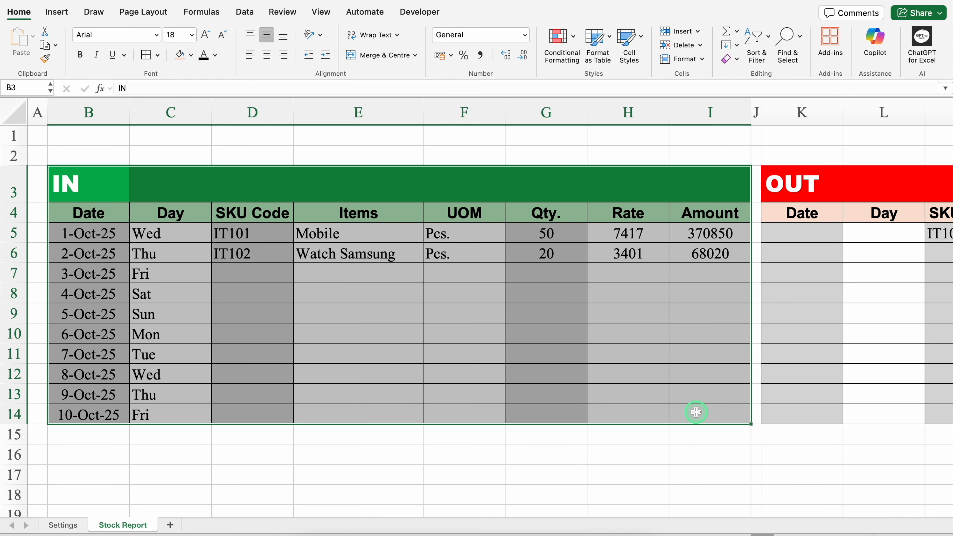
{"action": "key", "text": "super+c"}
Narrow column T to a thin spacer beside the HELPER column.
{"action": "left_click_drag", "start_coordinate": [507, 515], "coordinate": [908, 495]}
{"action": "left_click", "coordinate": [855, 207]}
{"action": "key", "text": "Right"}
{"action": "key", "text": "Right"}
{"action": "key", "text": "Right"}
{"action": "key", "text": "Right"}
{"action": "key", "text": "Right"}
{"action": "key", "text": "Right"}
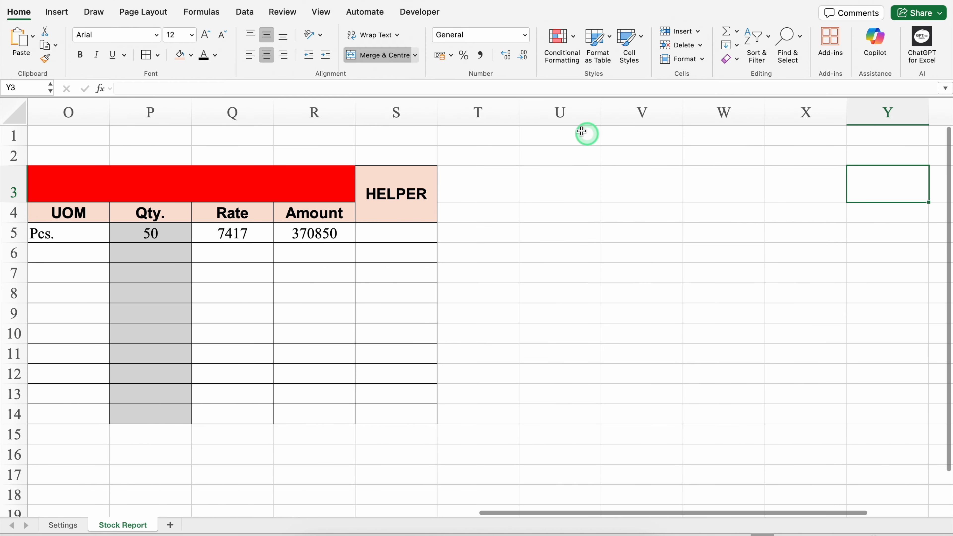
{"action": "left_click_drag", "start_coordinate": [518, 109], "coordinate": [445, 110]}
Paste the copied IN table with its top-left cell at U3.
{"action": "left_click", "coordinate": [483, 175]}
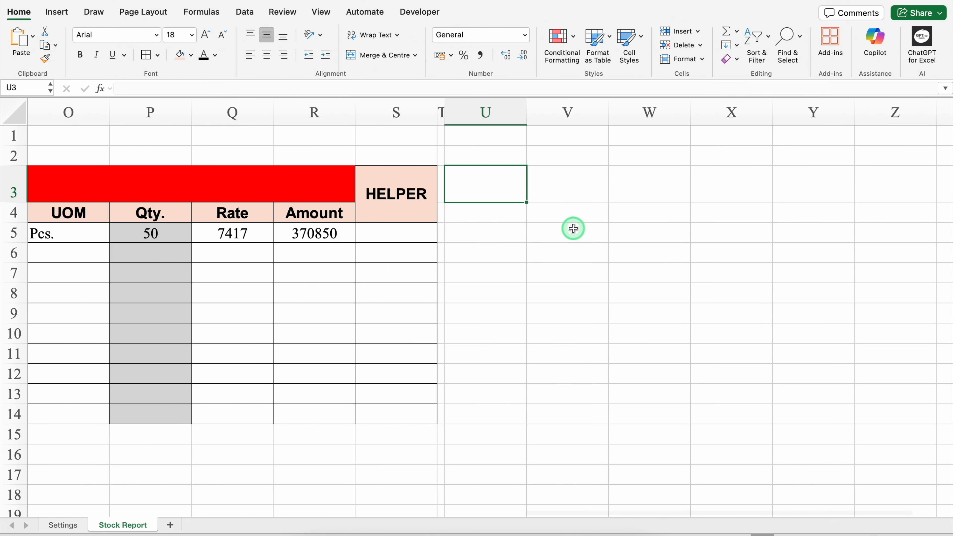
{"action": "key", "text": "super+v"}
{"action": "left_click", "coordinate": [542, 213]}
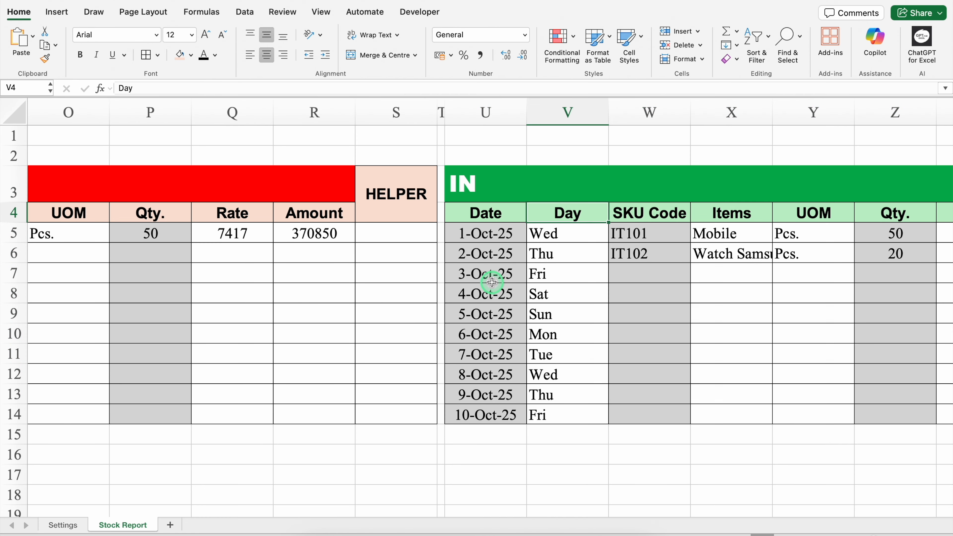
Delete columns U and V, which hold the pasted table's Date and Day.
{"action": "mouse_move", "coordinate": [486, 120]}
{"action": "left_mouse_down"}
{"action": "mouse_move", "coordinate": [485, 111]}
{"action": "mouse_move", "coordinate": [553, 110]}
{"action": "left_mouse_up"}
{"action": "right_click", "coordinate": [555, 113]}
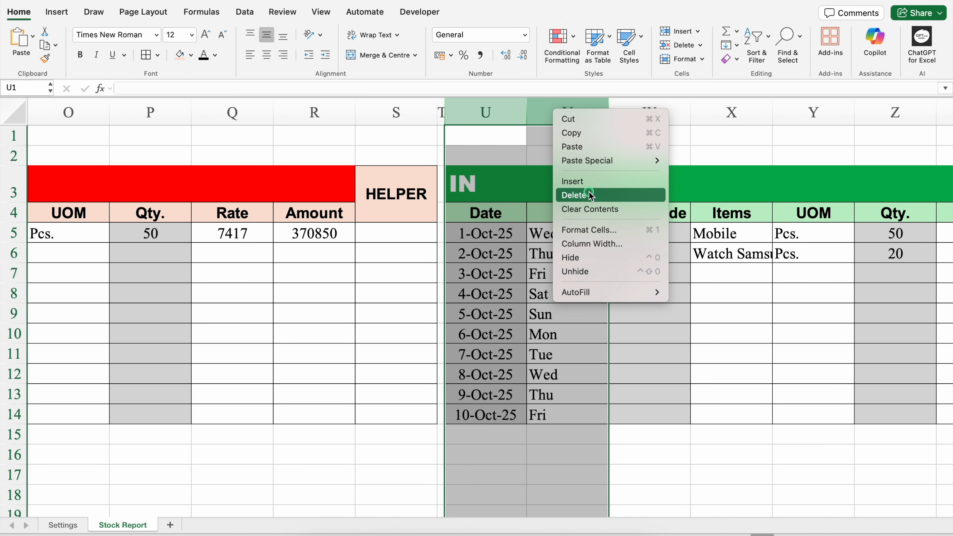
{"action": "left_click", "coordinate": [580, 192]}
Title the pasted table BALANCE in U3 and fill its title row U3:Z3 with standard blue.
{"action": "left_click", "coordinate": [498, 187]}
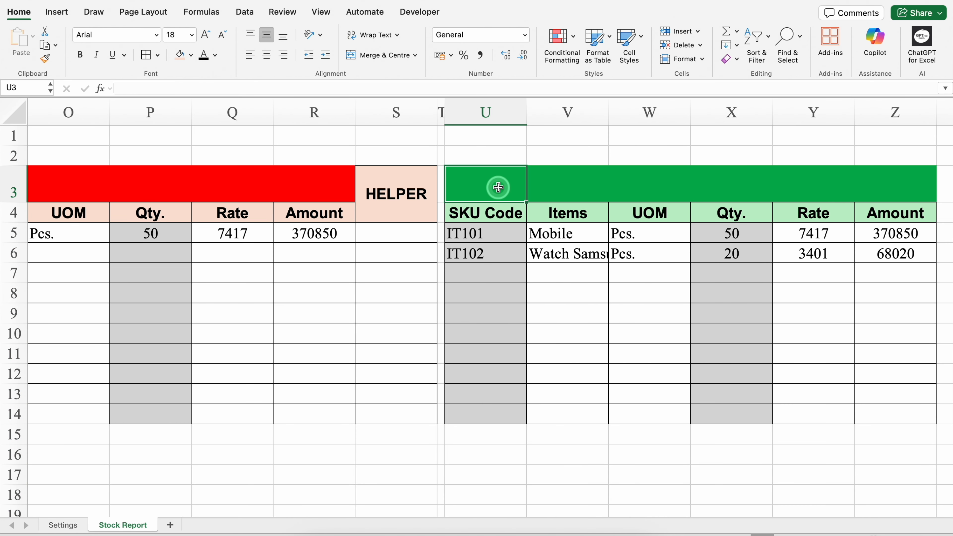
{"action": "type", "text": "BALANCE"}
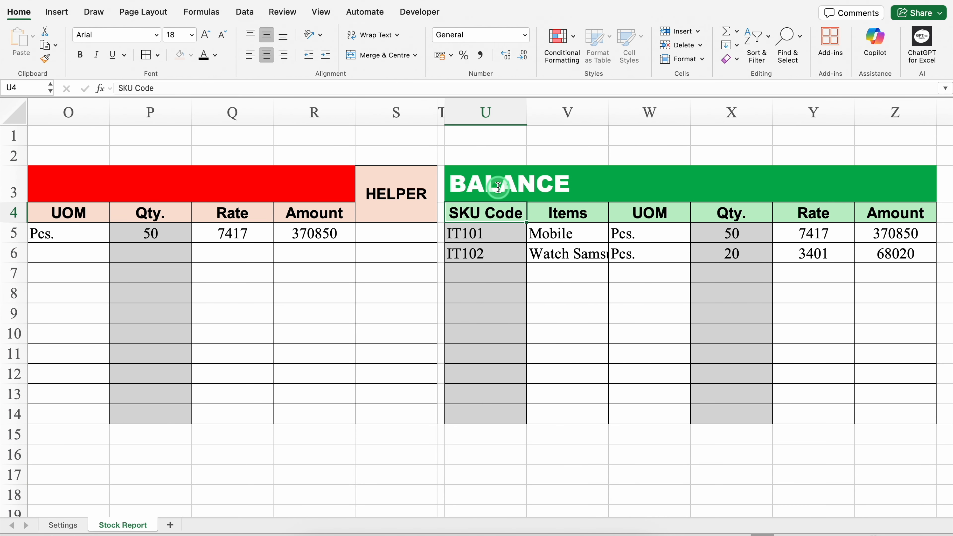
{"action": "left_click_drag", "start_coordinate": [499, 187], "coordinate": [893, 185]}
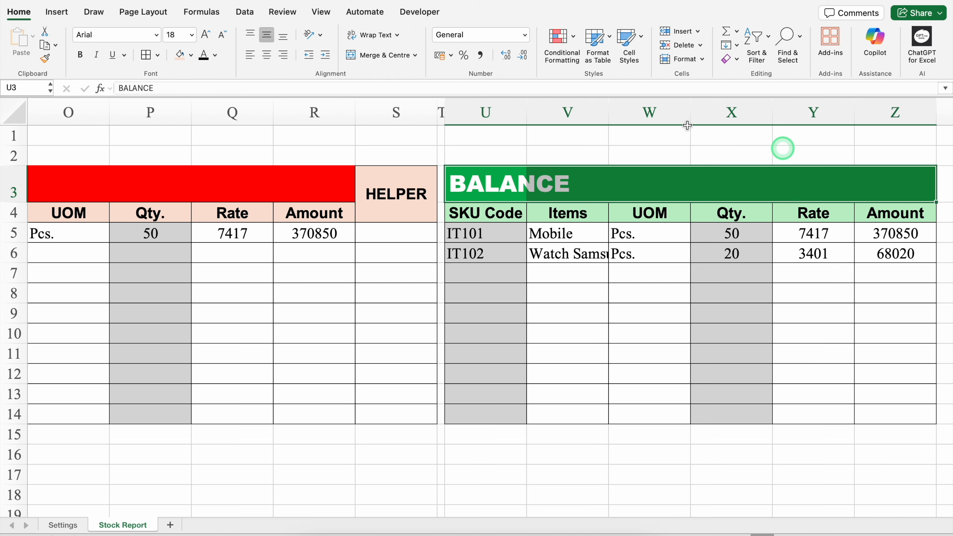
{"action": "left_click", "coordinate": [191, 55]}
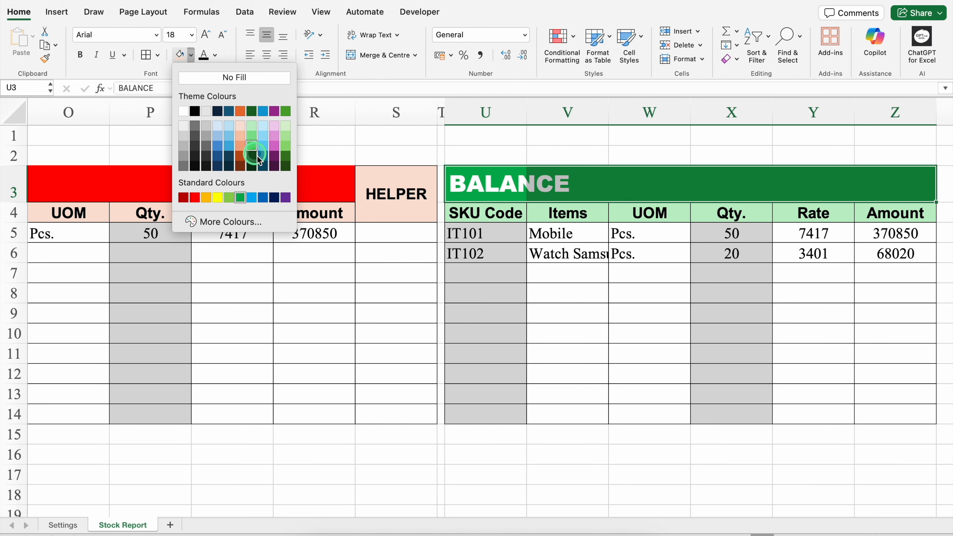
{"action": "left_click", "coordinate": [263, 197]}
Fill the BALANCE table's column headers, U4:Z4, with light blue.
{"action": "left_click_drag", "start_coordinate": [488, 213], "coordinate": [882, 212]}
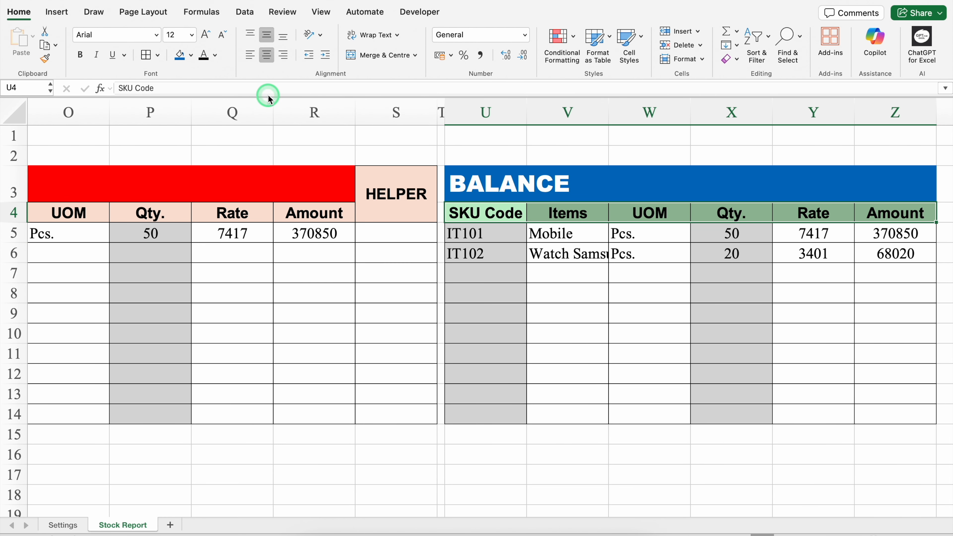
{"action": "left_click", "coordinate": [191, 55]}
{"action": "left_click", "coordinate": [264, 127]}
Clear the copied contents from the BALANCE table's body, U5:Z14.
{"action": "left_click_drag", "start_coordinate": [499, 231], "coordinate": [883, 410]}
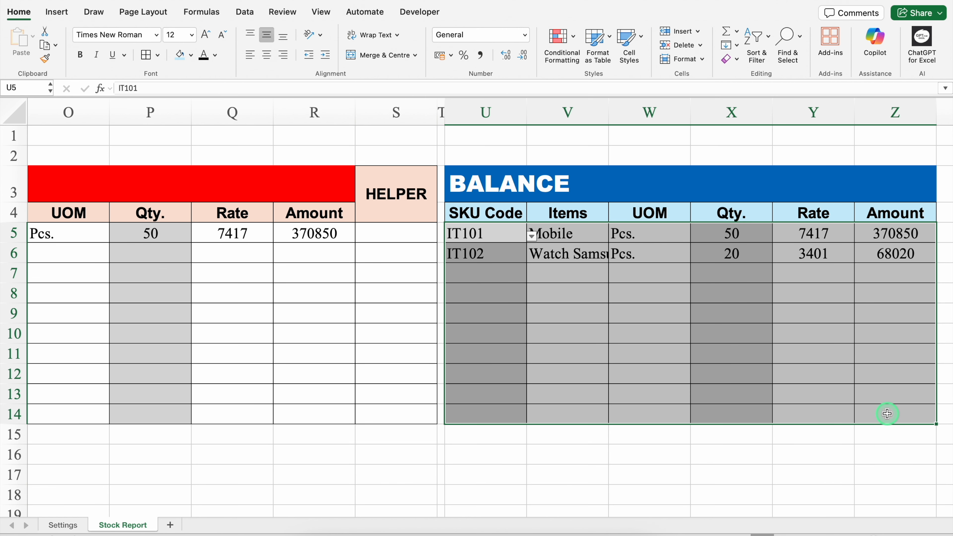
{"action": "key", "text": "Delete"}
{"action": "left_click", "coordinate": [512, 235]}
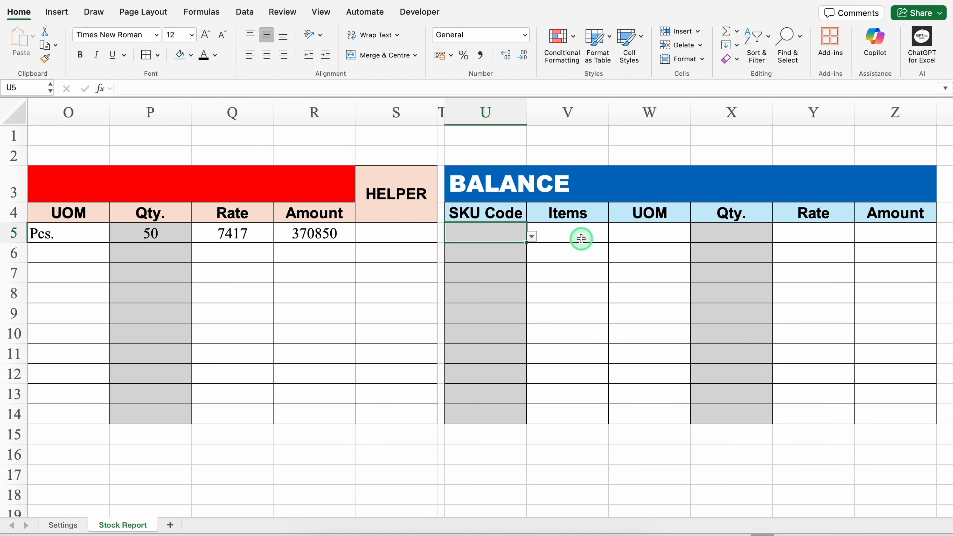
Fill the blank, unshaded cell format of V5 over the whole BALANCE body, U5:Z14, replacing the grey SKU Code and Qty. cells.
{"action": "left_click", "coordinate": [575, 234]}
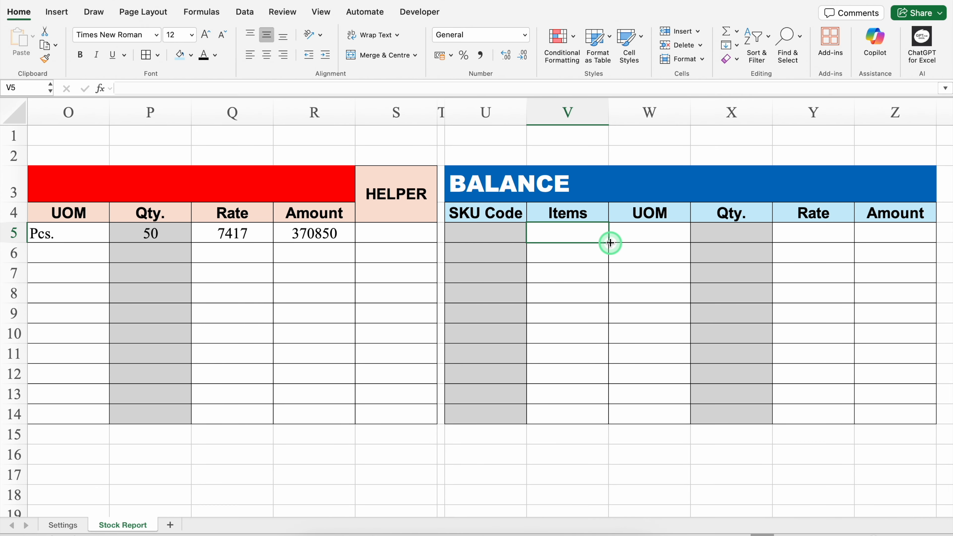
{"action": "left_click_drag", "start_coordinate": [492, 240], "coordinate": [476, 241]}
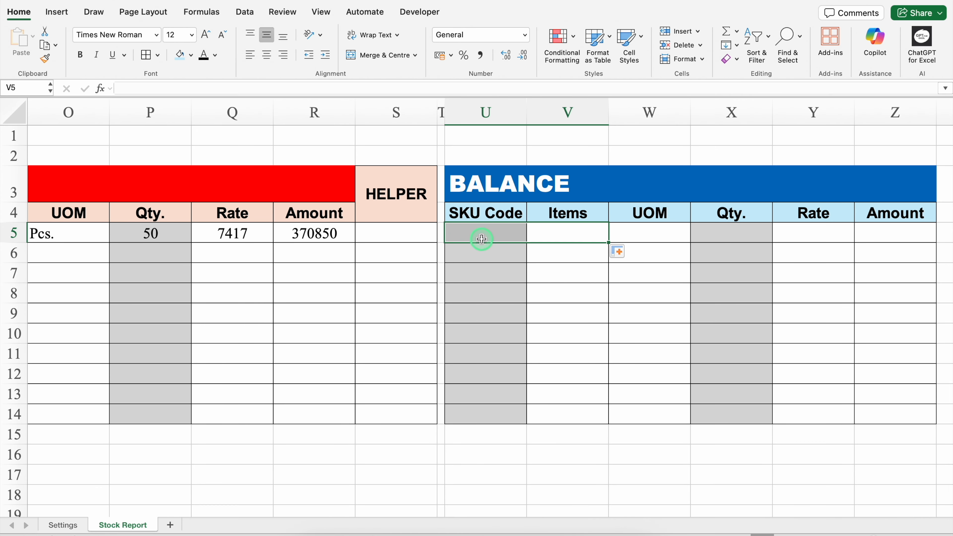
{"action": "left_click", "coordinate": [486, 232]}
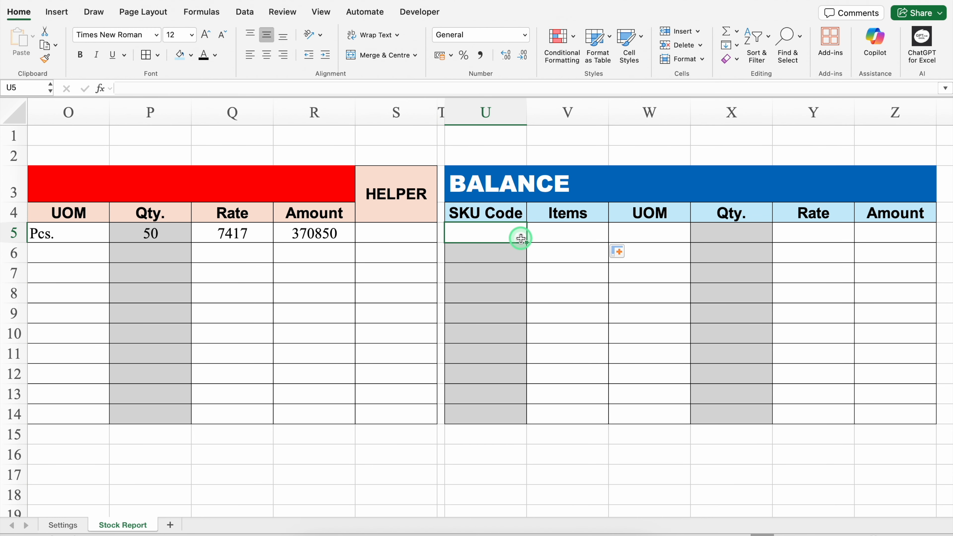
{"action": "left_click_drag", "start_coordinate": [527, 243], "coordinate": [916, 434]}
{"action": "left_click", "coordinate": [509, 230]}
{"action": "left_click", "coordinate": [563, 229]}
{"action": "left_click", "coordinate": [585, 279]}
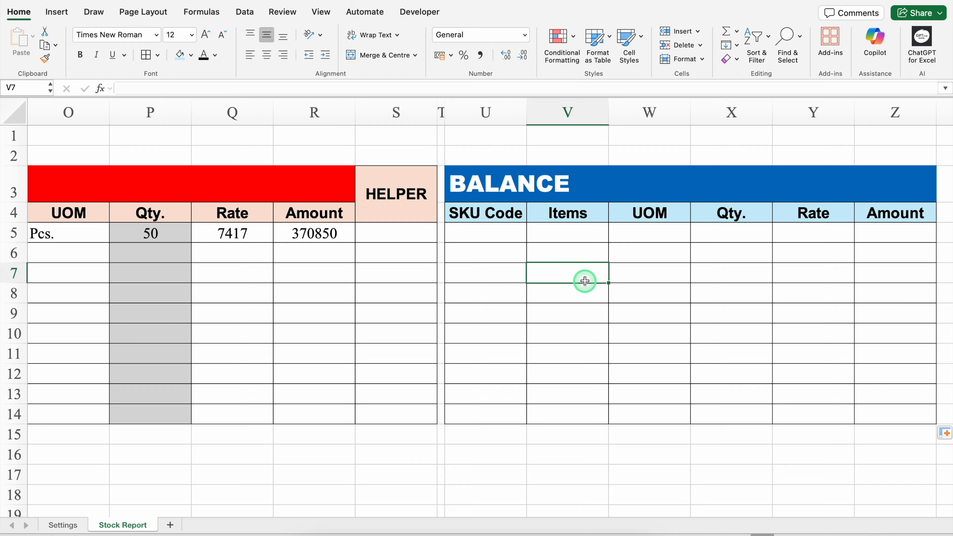
{"action": "left_click", "coordinate": [513, 292]}
{"action": "left_click", "coordinate": [651, 298]}
Start a formula in U5 that references the IN table's SKU Code range, D5:D500.
{"action": "left_click", "coordinate": [487, 232]}
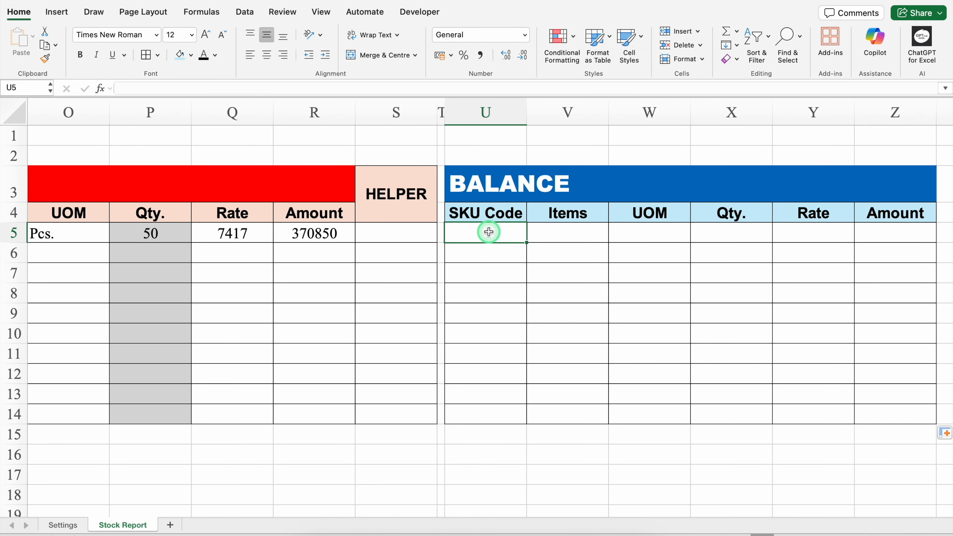
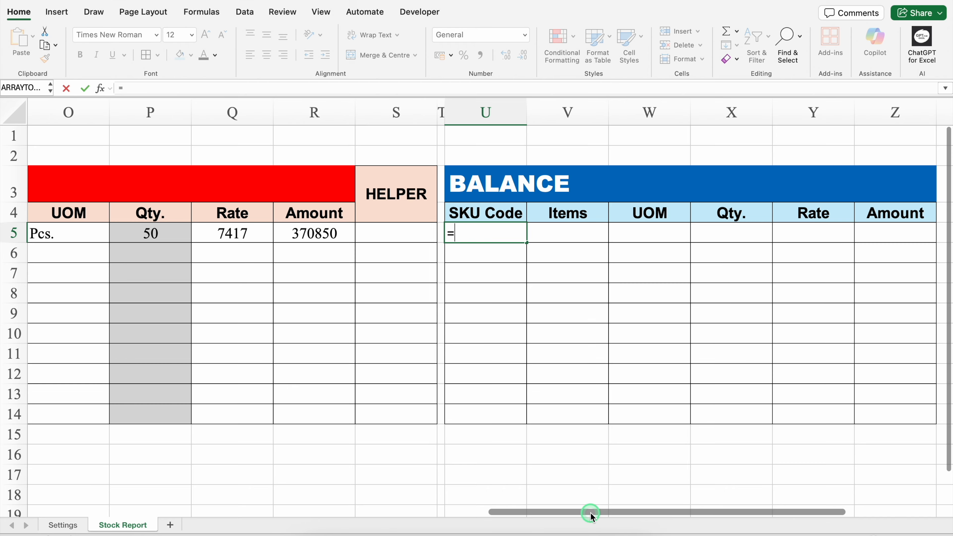
{"action": "left_click_drag", "start_coordinate": [589, 513], "coordinate": [84, 501]}
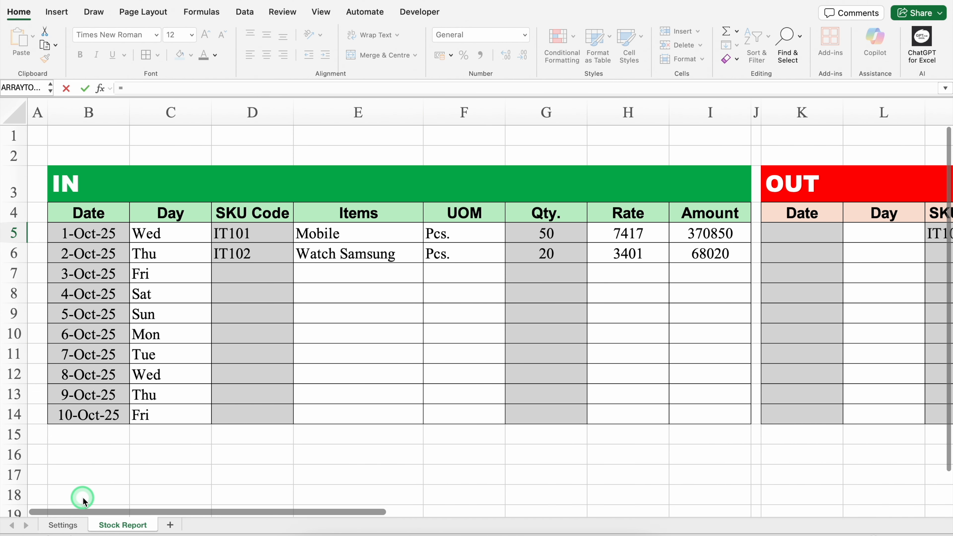
{"action": "left_click", "coordinate": [258, 232]}
{"action": "left_click_drag", "start_coordinate": [259, 232], "coordinate": [264, 409]}
{"action": "left_click_drag", "start_coordinate": [211, 509], "coordinate": [690, 508]}
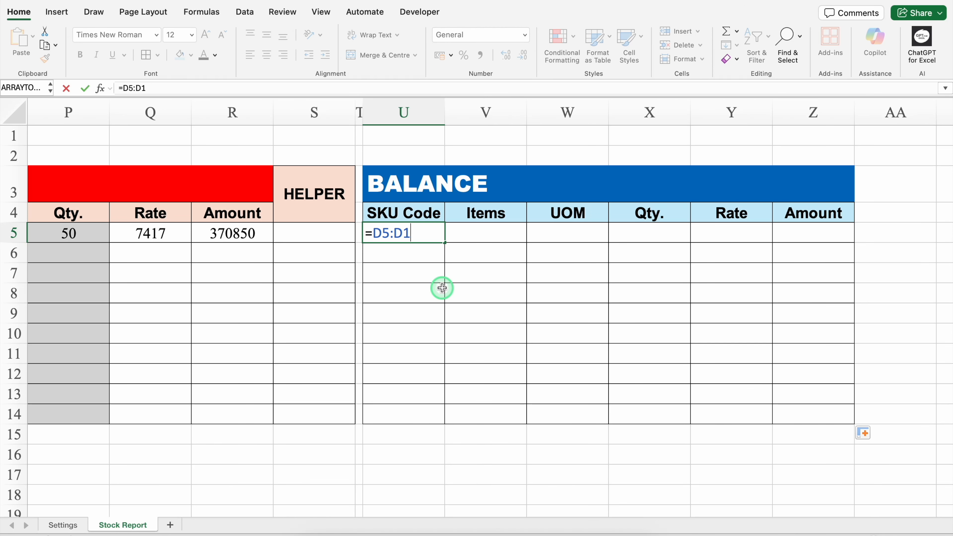
{"action": "key", "text": "BackSpace"}
{"action": "type", "text": "500"}
Wrap the range in U5 in the UNIQUE function, enter =UNIQUE(D5:D500), and check the SKU codes it lists.
{"action": "left_click", "coordinate": [371, 235]}
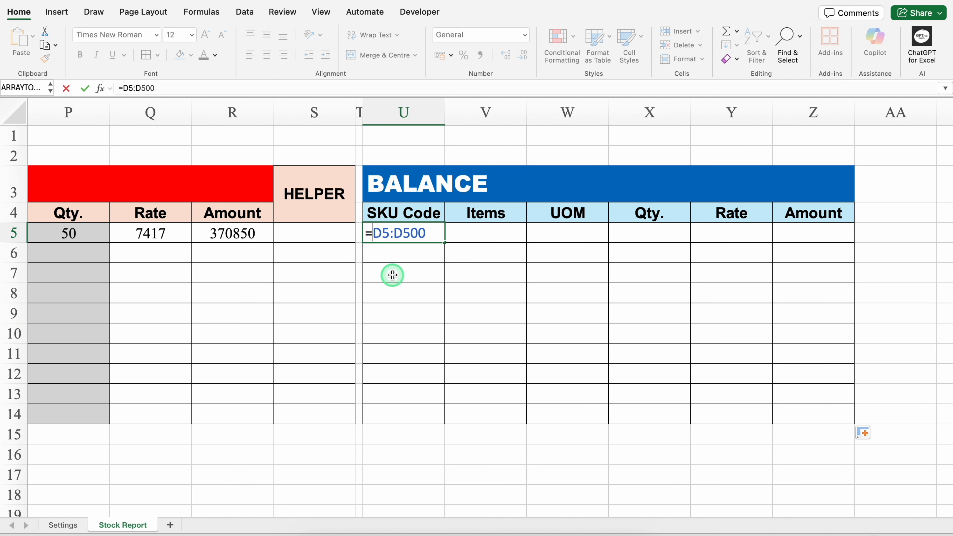
{"action": "type", "text": "UNIQ"}
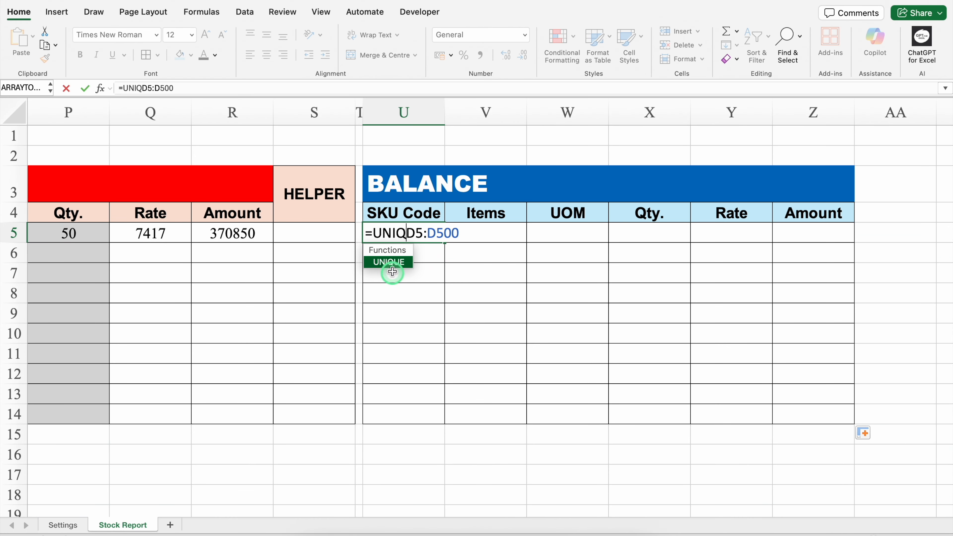
{"action": "double_click", "coordinate": [391, 265]}
{"action": "left_click", "coordinate": [492, 232]}
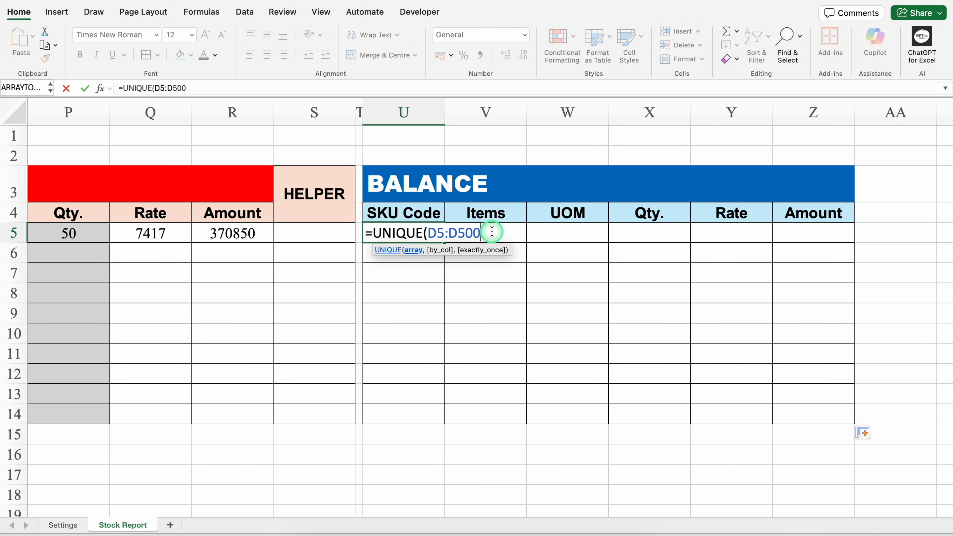
{"action": "type", "text": ")"}
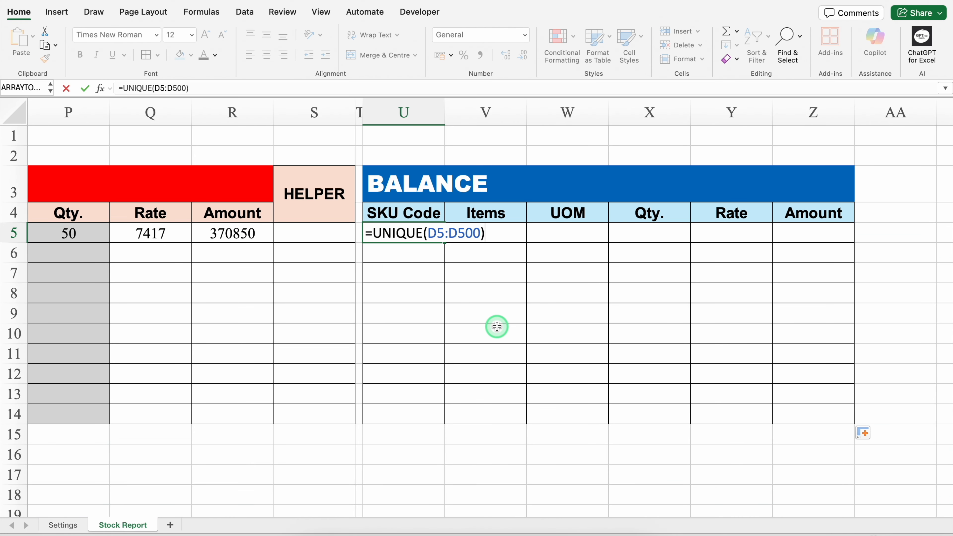
{"action": "key", "text": "Return"}
{"action": "left_click", "coordinate": [419, 240]}
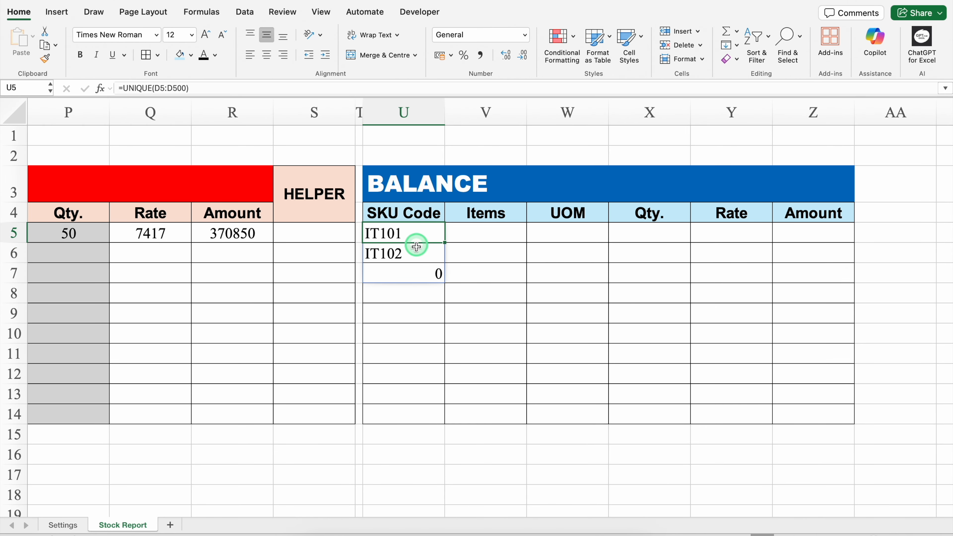
{"action": "left_click", "coordinate": [419, 252]}
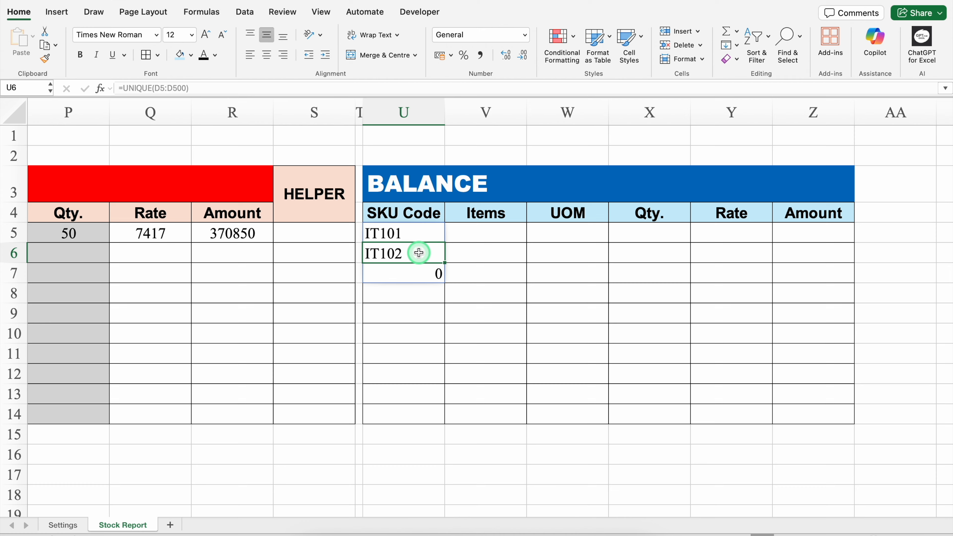
{"action": "left_click", "coordinate": [425, 271]}
{"action": "key", "text": "Up"}
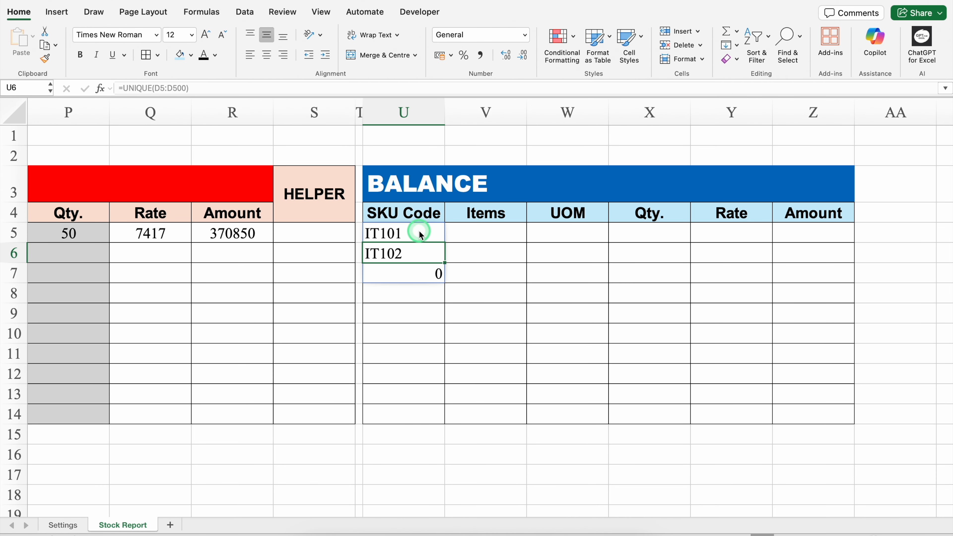
Change the U5 formula to =UNIQUE(D5:.D500) so trailing blank rows are trimmed from the SKU list.
{"action": "double_click", "coordinate": [420, 235]}
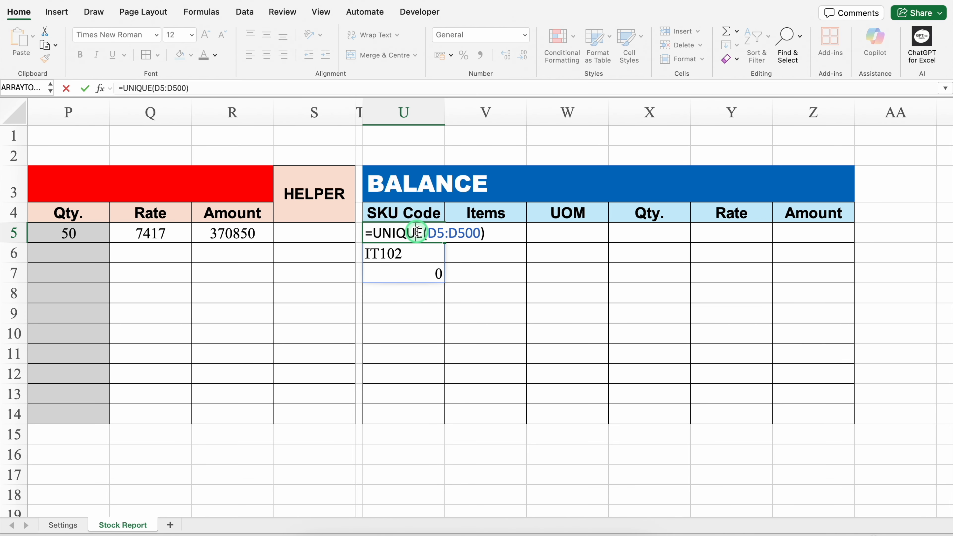
{"action": "left_click", "coordinate": [463, 233]}
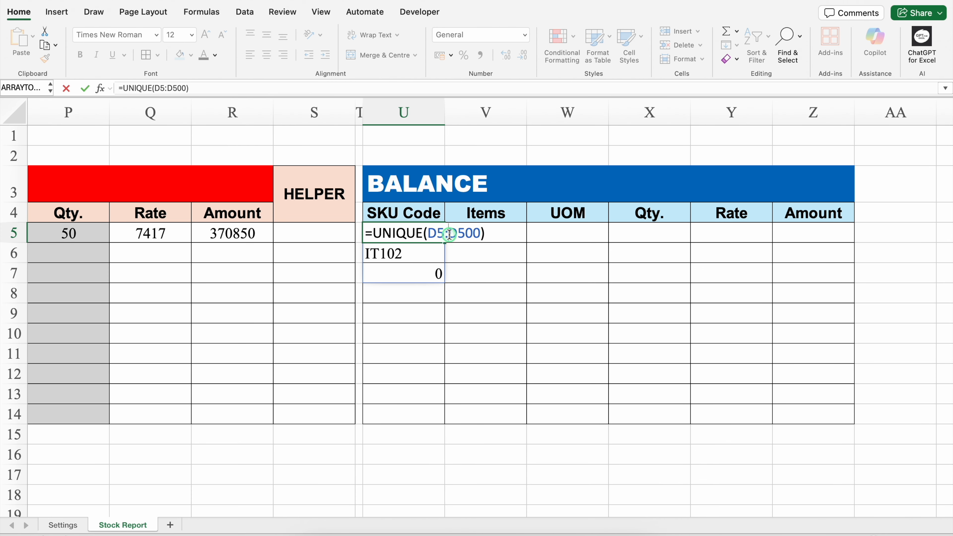
{"action": "left_click", "coordinate": [450, 234]}
{"action": "type", "text": "."}
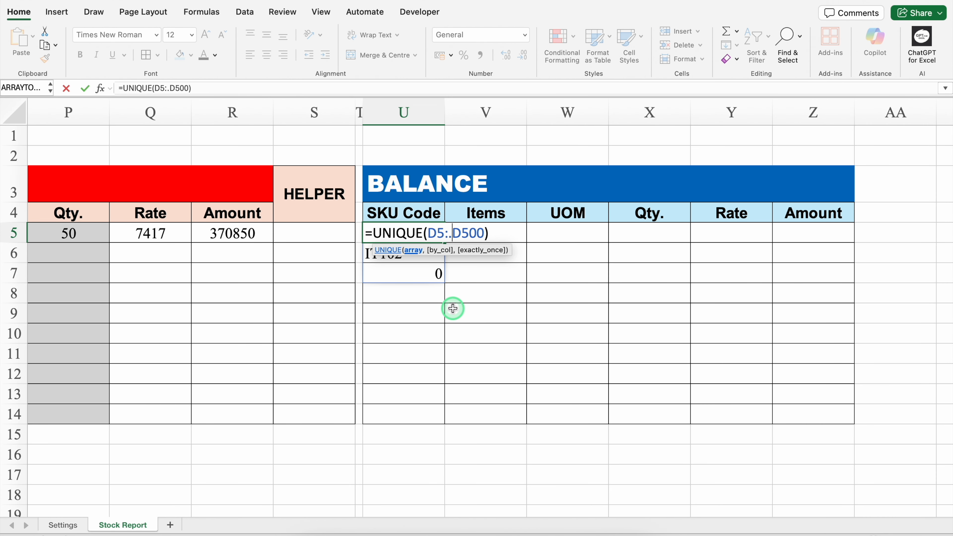
{"action": "key", "text": "Return"}
{"action": "left_click", "coordinate": [428, 270]}
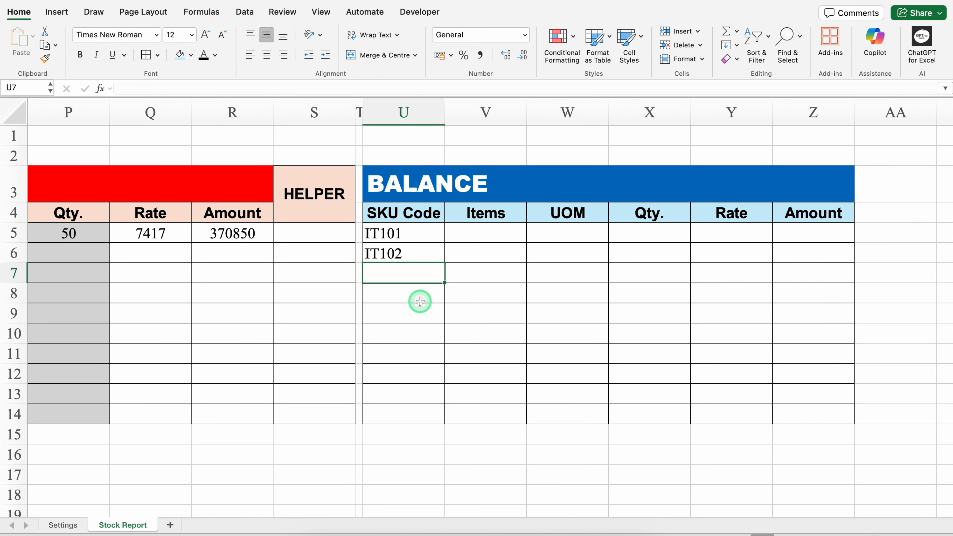
{"action": "left_click", "coordinate": [425, 239]}
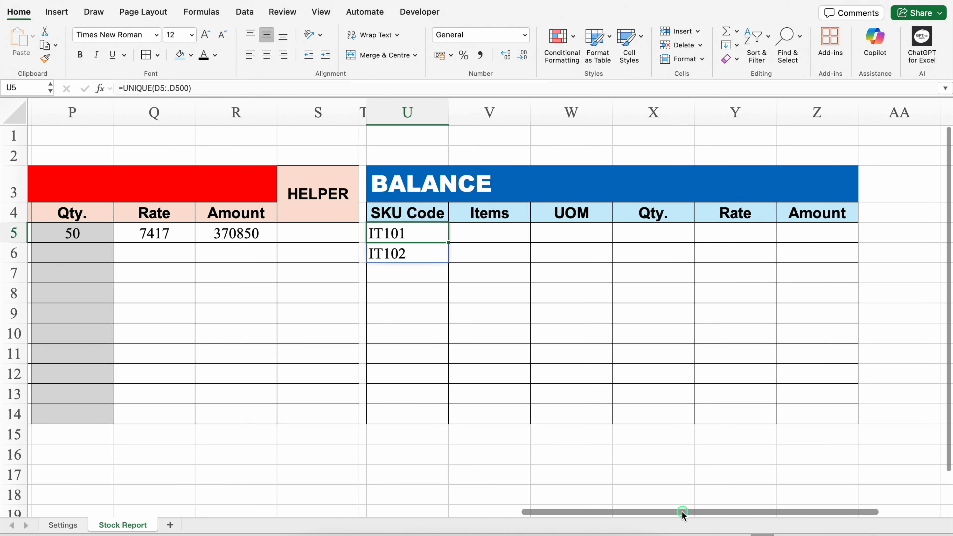
Copy the OUT table's Items to Amount cells, N5:R14, into the BALANCE table starting at V5.
{"action": "left_click_drag", "start_coordinate": [681, 511], "coordinate": [515, 511]}
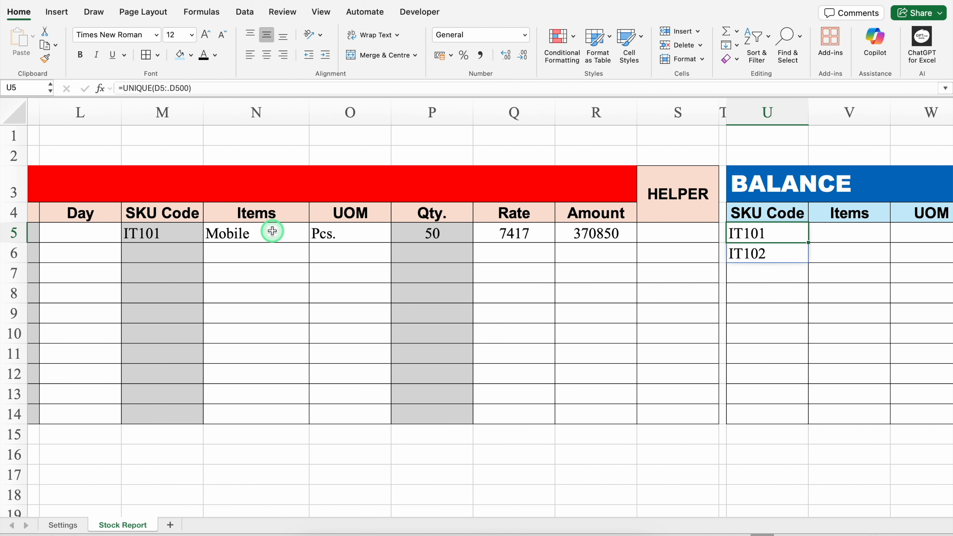
{"action": "left_click", "coordinate": [273, 231]}
{"action": "left_click_drag", "start_coordinate": [272, 231], "coordinate": [576, 412]}
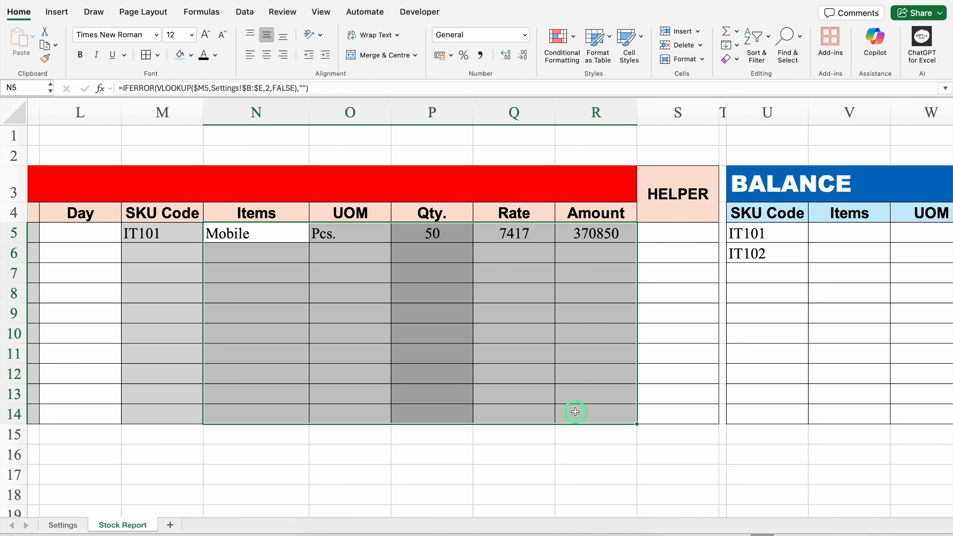
{"action": "key", "text": "super+c"}
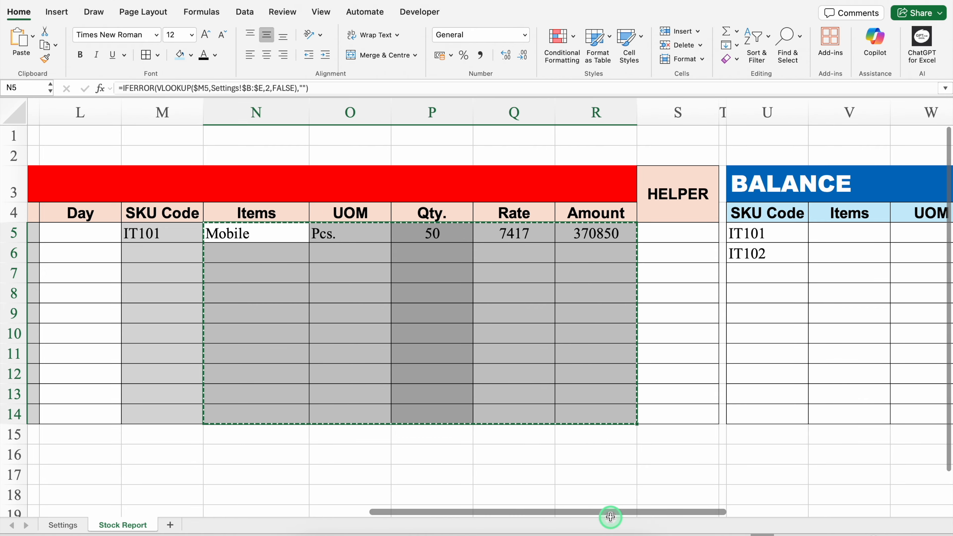
{"action": "scroll", "coordinate": [611, 510], "scroll_direction": "right", "scroll_amount": 1}
{"action": "left_click_drag", "start_coordinate": [610, 510], "coordinate": [738, 508]}
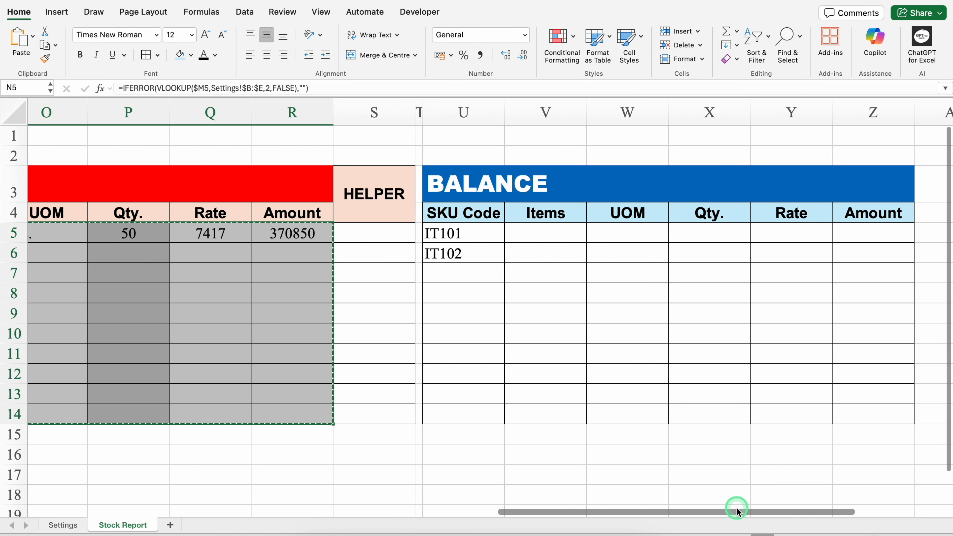
{"action": "left_click", "coordinate": [545, 233]}
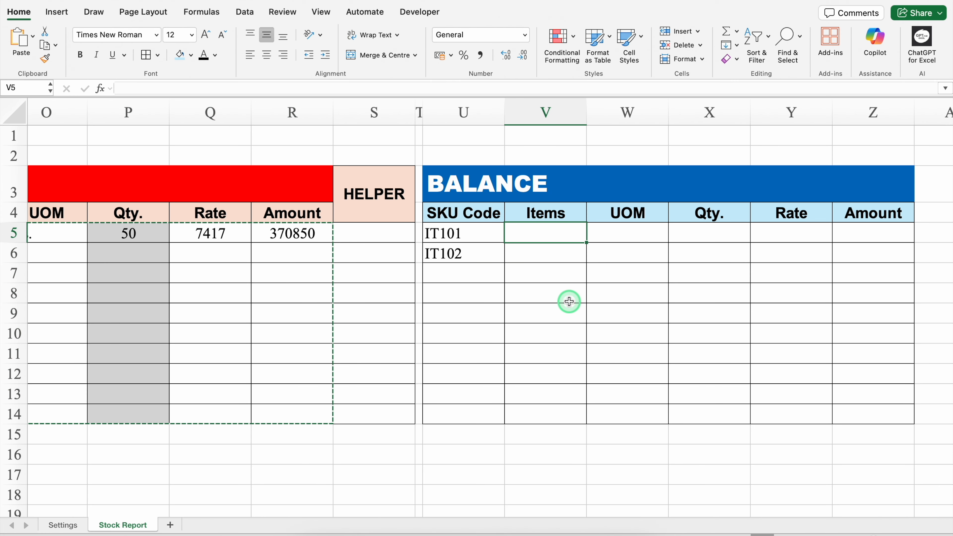
{"action": "key", "text": "super+v"}
Clear the pasted quantity in X5 and remove the grey fill from the BALANCE Qty. cells, X5:X14.
{"action": "left_click", "coordinate": [689, 237]}
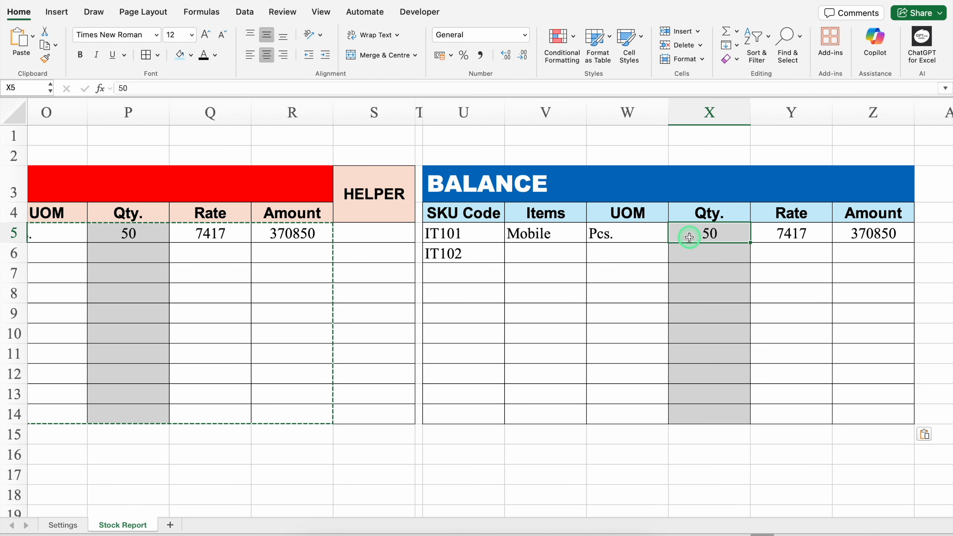
{"action": "key", "text": "Delete"}
{"action": "left_click_drag", "start_coordinate": [709, 229], "coordinate": [713, 411]}
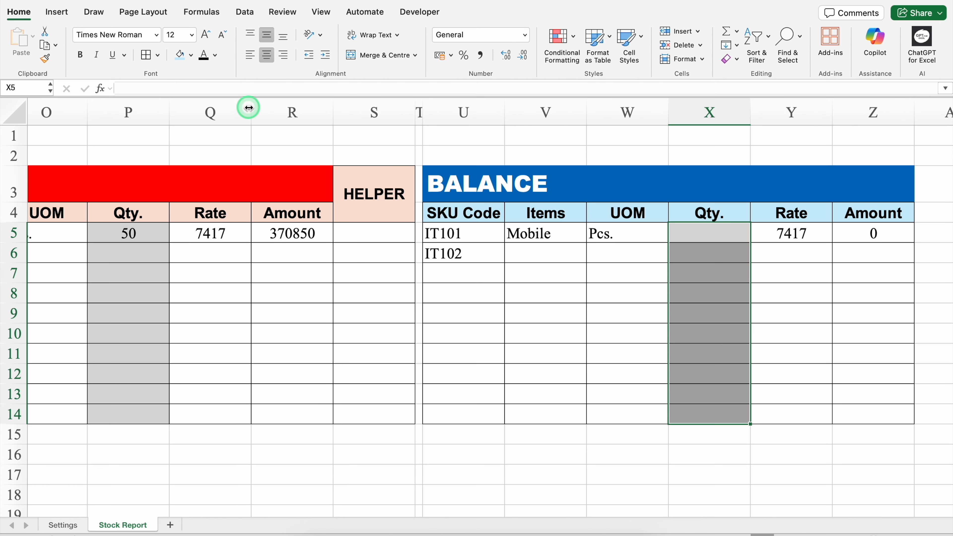
{"action": "left_click", "coordinate": [190, 55]}
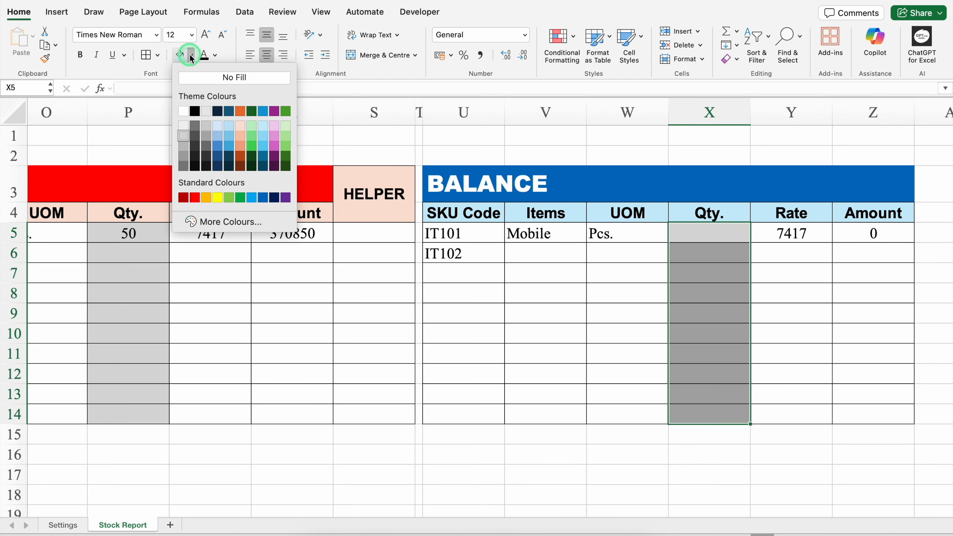
{"action": "left_click", "coordinate": [197, 78]}
Change the lookup value in the BALANCE Items formula in V5 to $U5.
{"action": "left_click", "coordinate": [556, 235]}
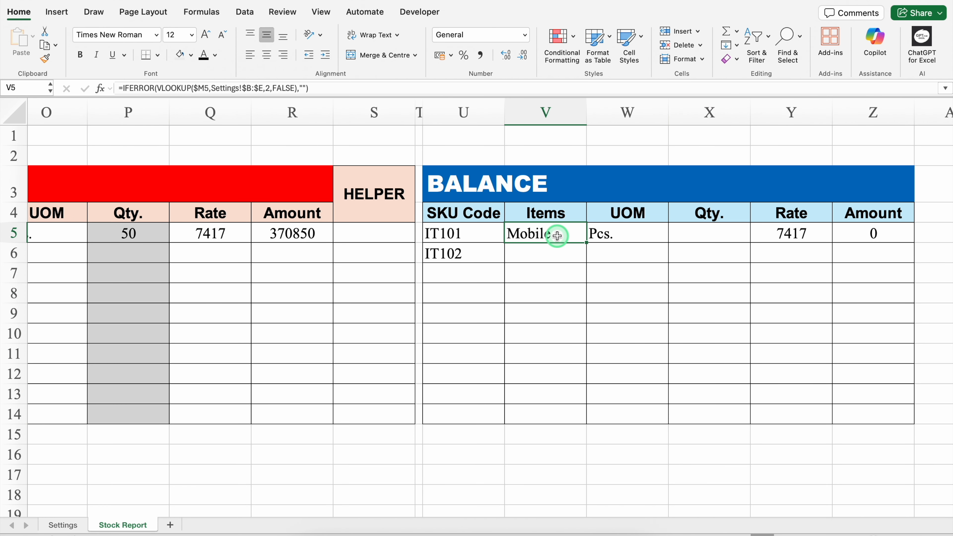
{"action": "double_click", "coordinate": [557, 236]}
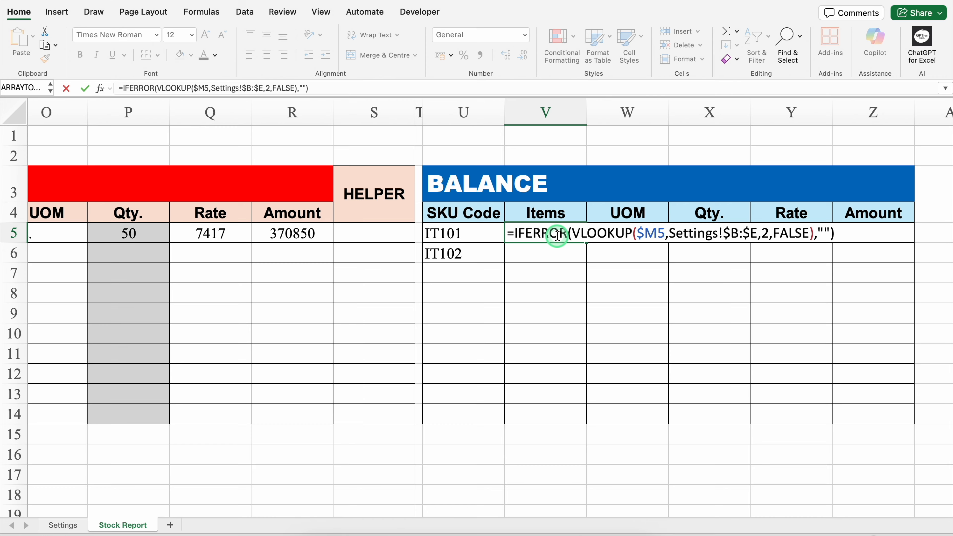
{"action": "left_click", "coordinate": [657, 234]}
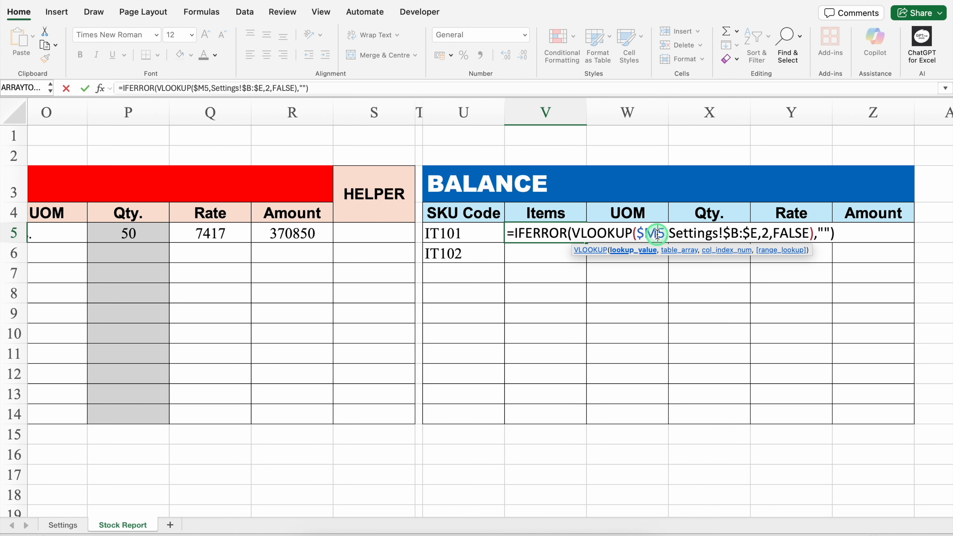
{"action": "key", "text": "BackSpace"}
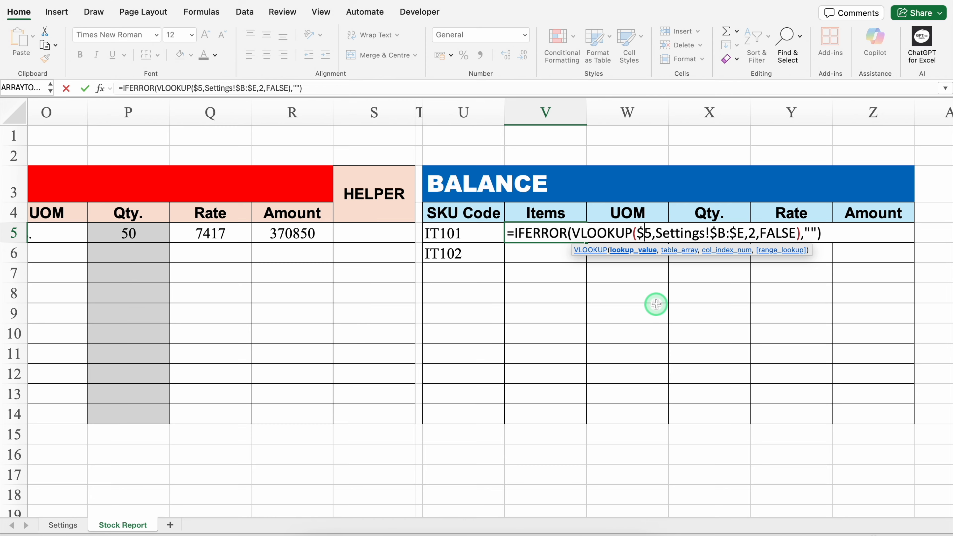
{"action": "type", "text": "U"}
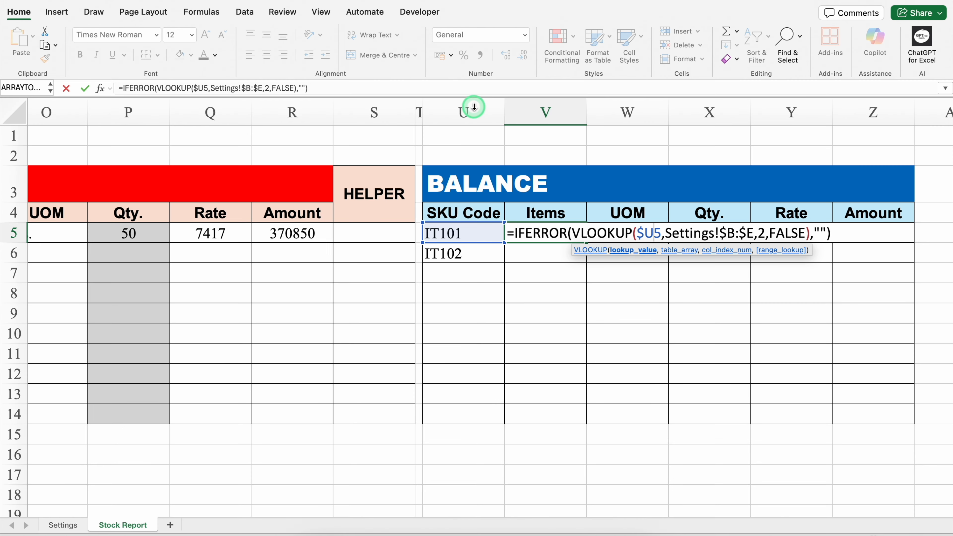
{"action": "left_click", "coordinate": [518, 260]}
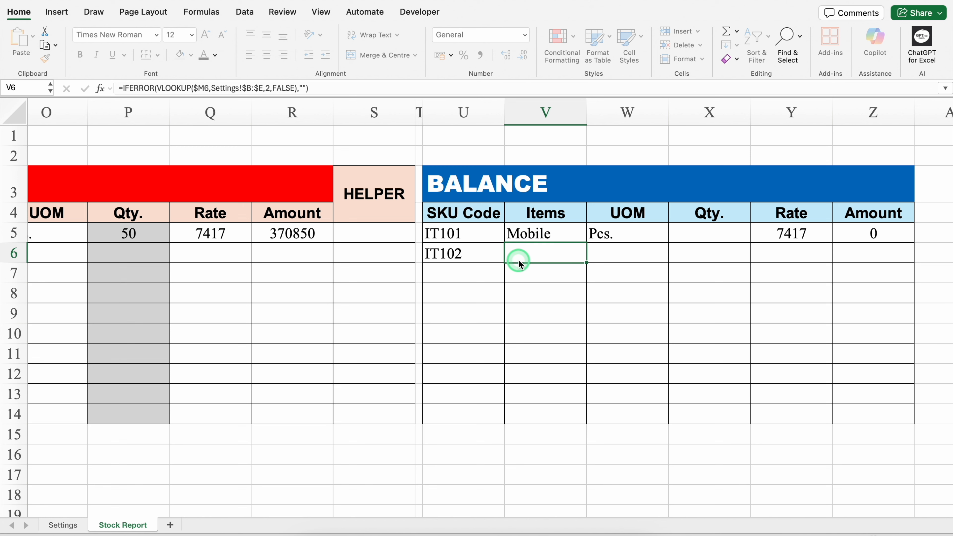
Change the lookup value in the BALANCE UOM formula in W5 to $U5.
{"action": "left_click", "coordinate": [631, 233]}
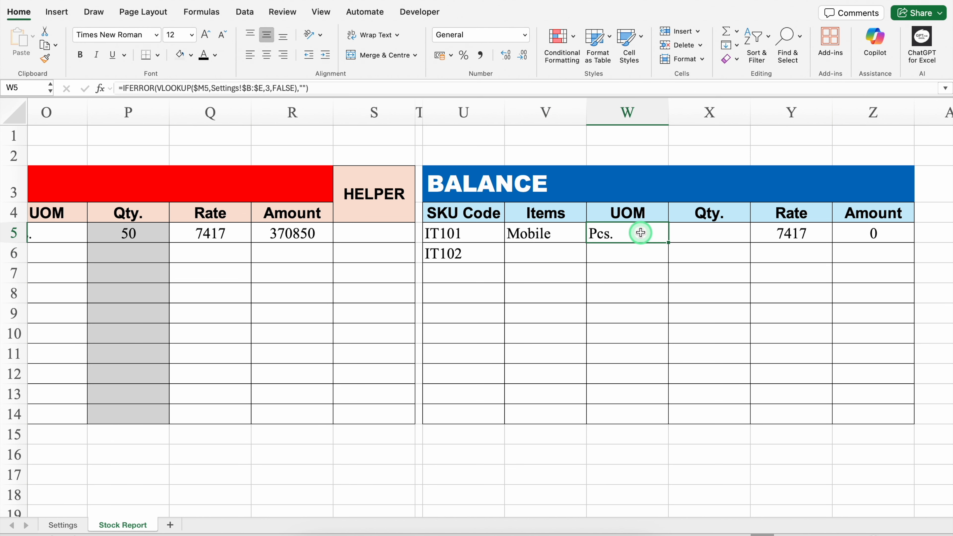
{"action": "double_click", "coordinate": [641, 233]}
{"action": "left_click", "coordinate": [739, 234]}
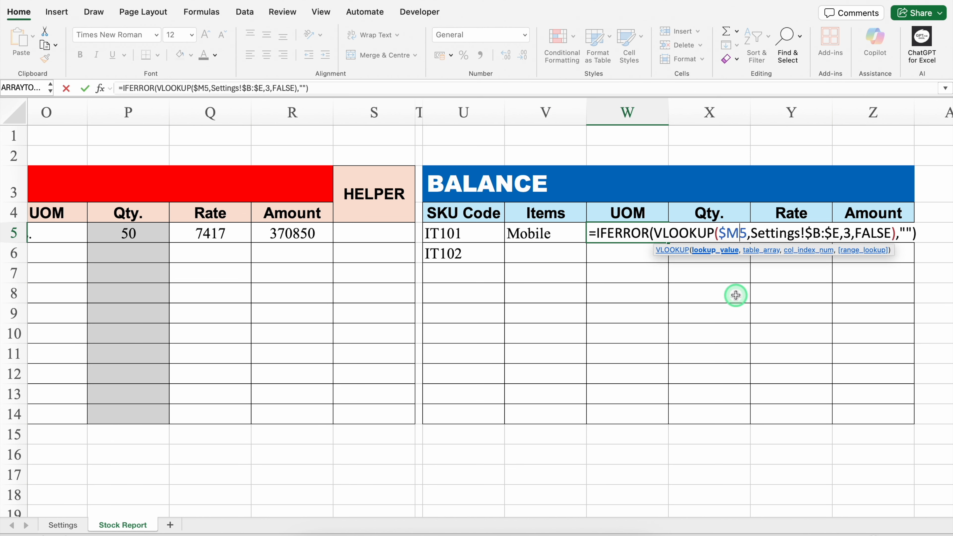
{"action": "key", "text": "BackSpace"}
{"action": "type", "text": "U"}
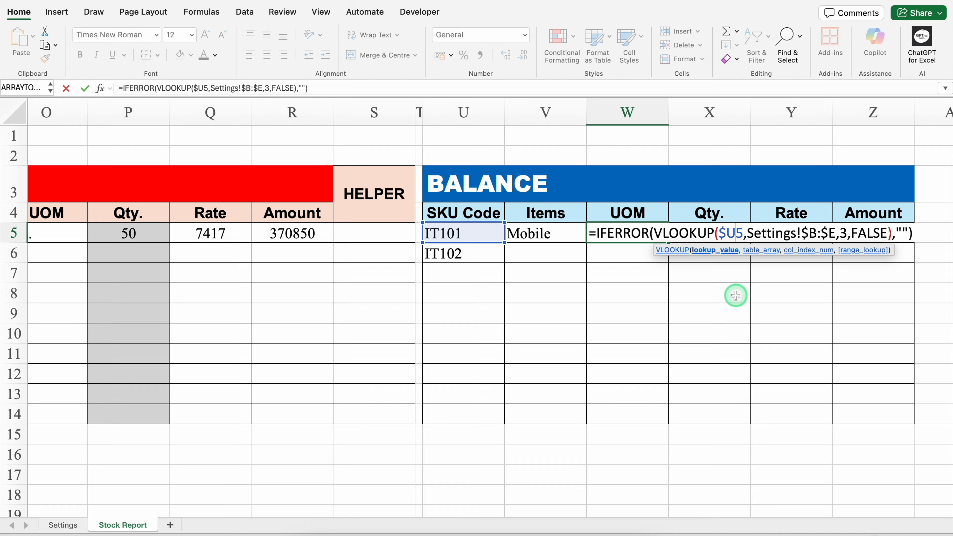
{"action": "key", "text": "Return"}
Change the lookup value in the BALANCE Rate formula in Y5 to $U5.
{"action": "left_click", "coordinate": [779, 234]}
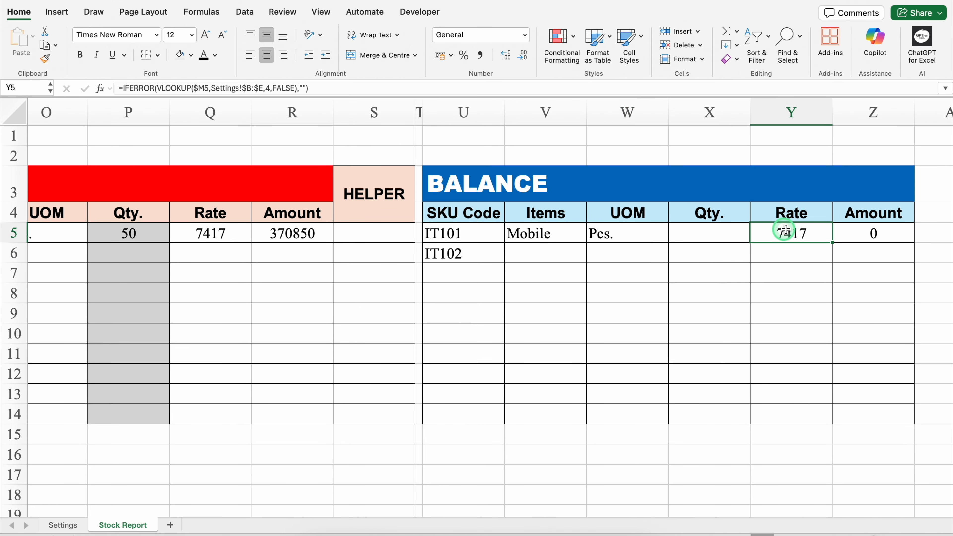
{"action": "double_click", "coordinate": [799, 234]}
{"action": "left_click", "coordinate": [777, 234]}
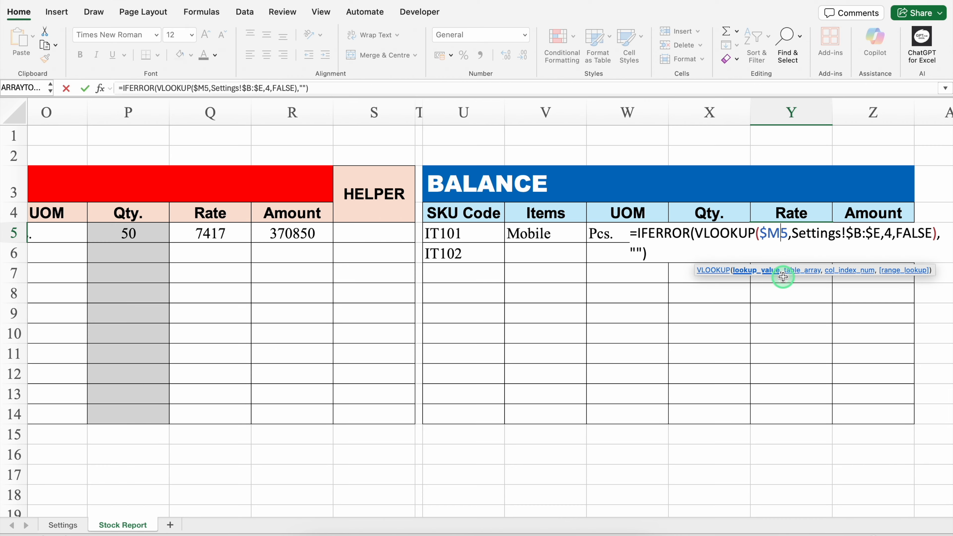
{"action": "key", "text": "BackSpace"}
{"action": "type", "text": "U"}
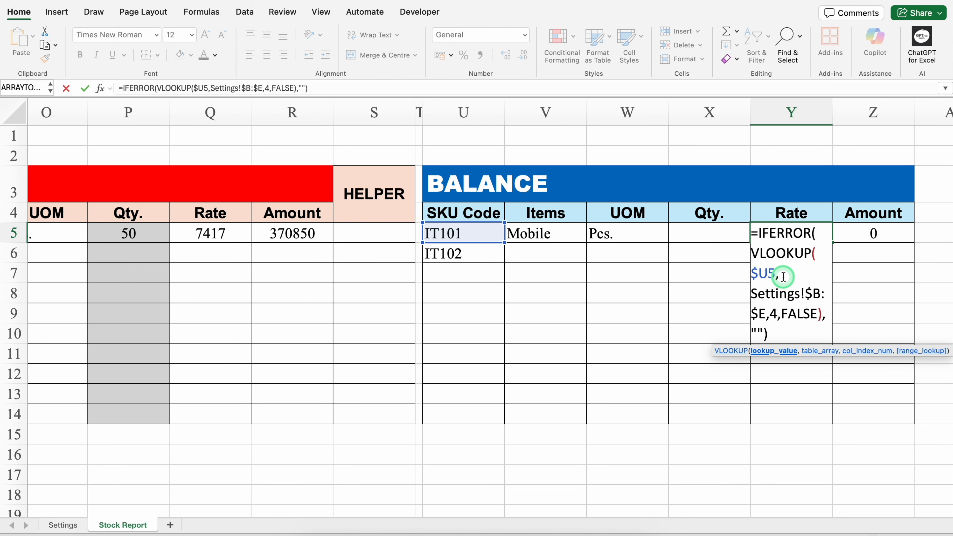
{"action": "key", "text": "Return"}
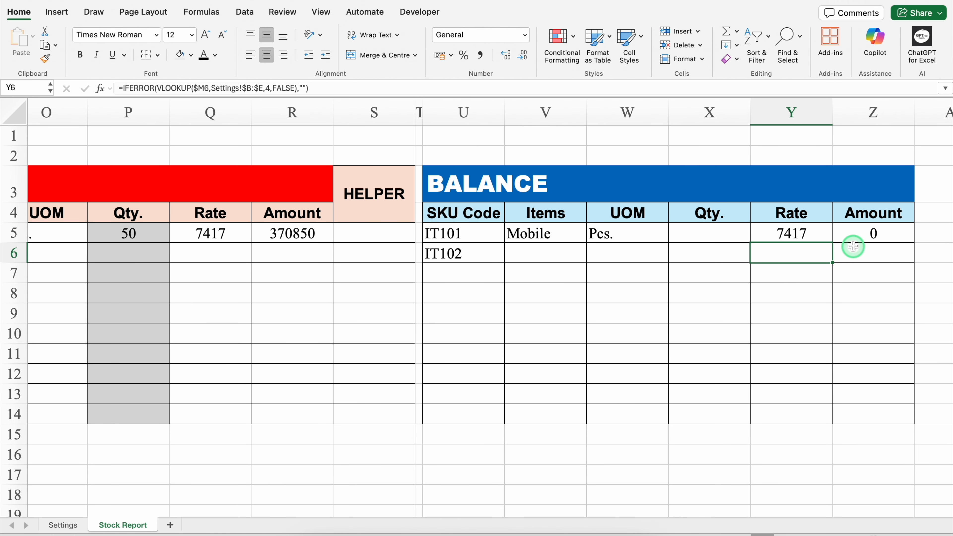
{"action": "left_click", "coordinate": [851, 238]}
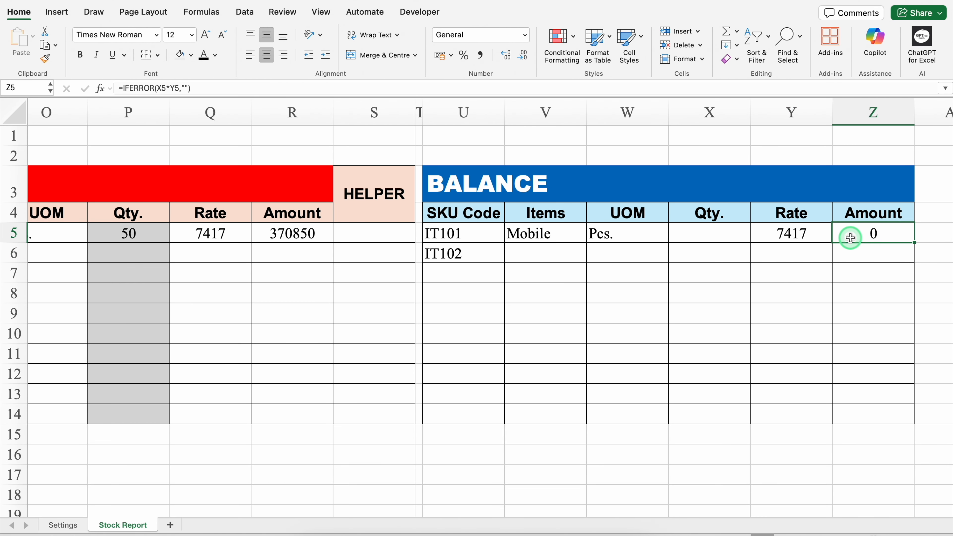
Enter =SUMIF(D:D,U5,G:G) in the BALANCE Qty. cell X5 to total the IN quantities for the SKU code.
{"action": "left_click", "coordinate": [725, 235]}
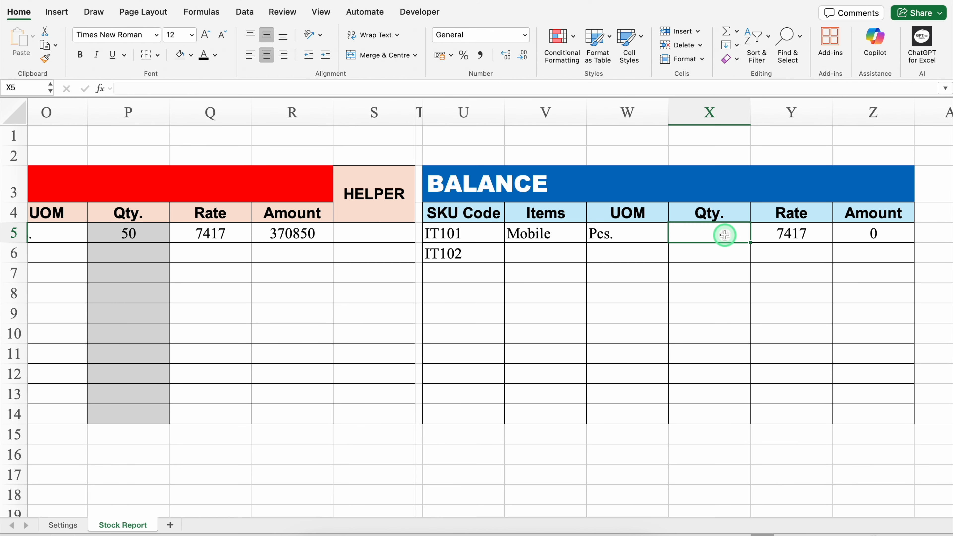
{"action": "type", "text": "="}
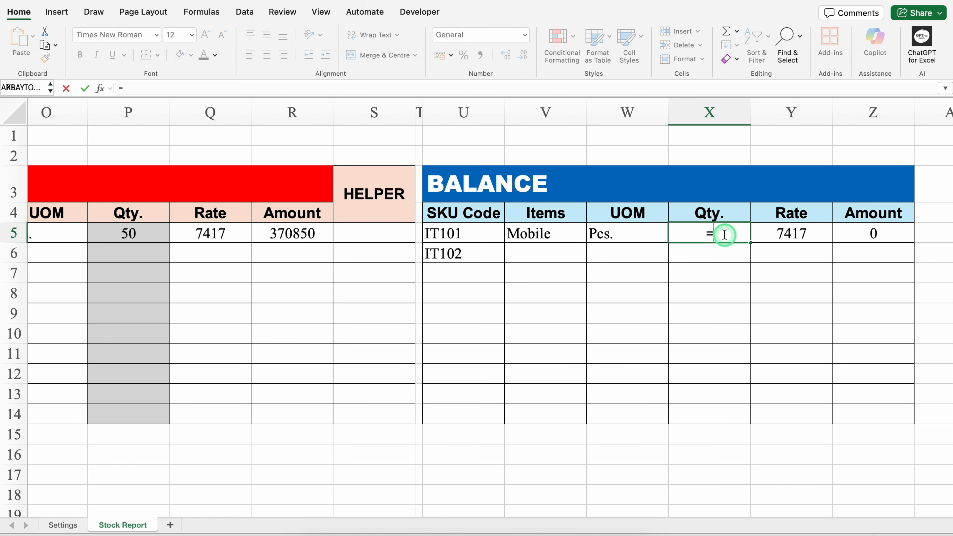
{"action": "type", "text": "SUMIF"}
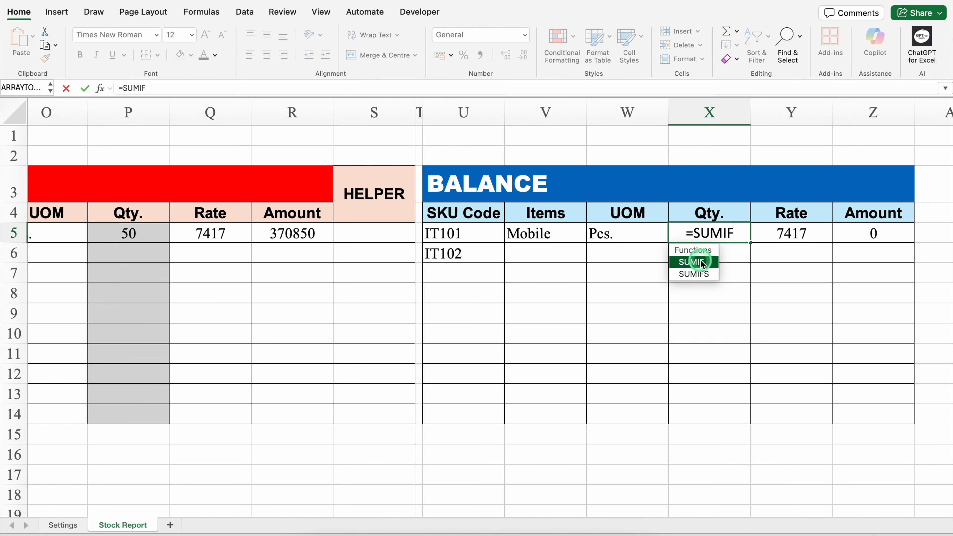
{"action": "double_click", "coordinate": [702, 263]}
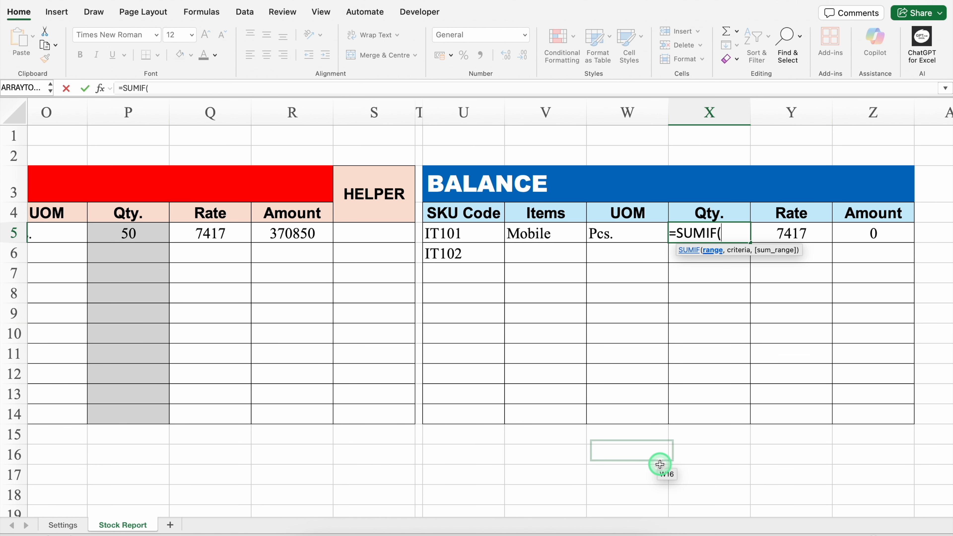
{"action": "left_click_drag", "start_coordinate": [672, 517], "coordinate": [181, 508]}
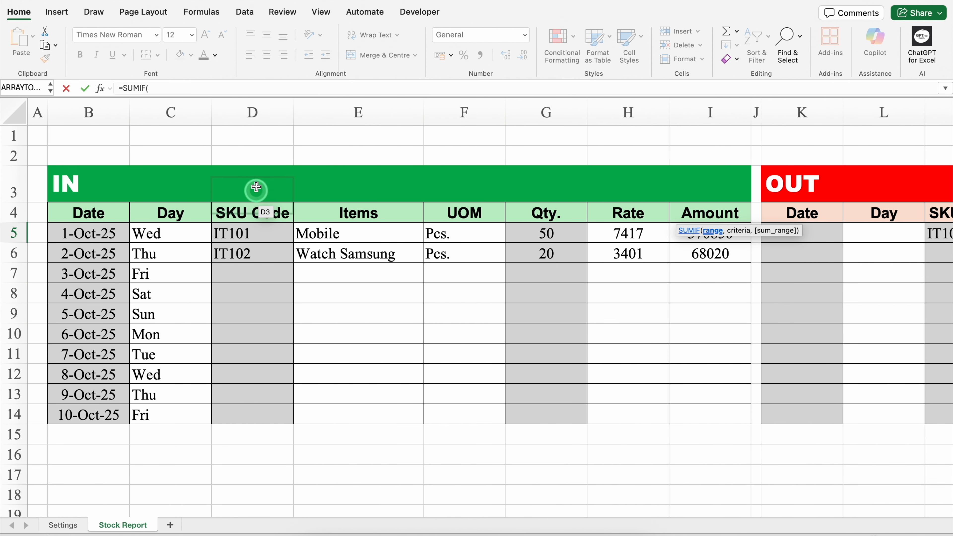
{"action": "left_click", "coordinate": [252, 113]}
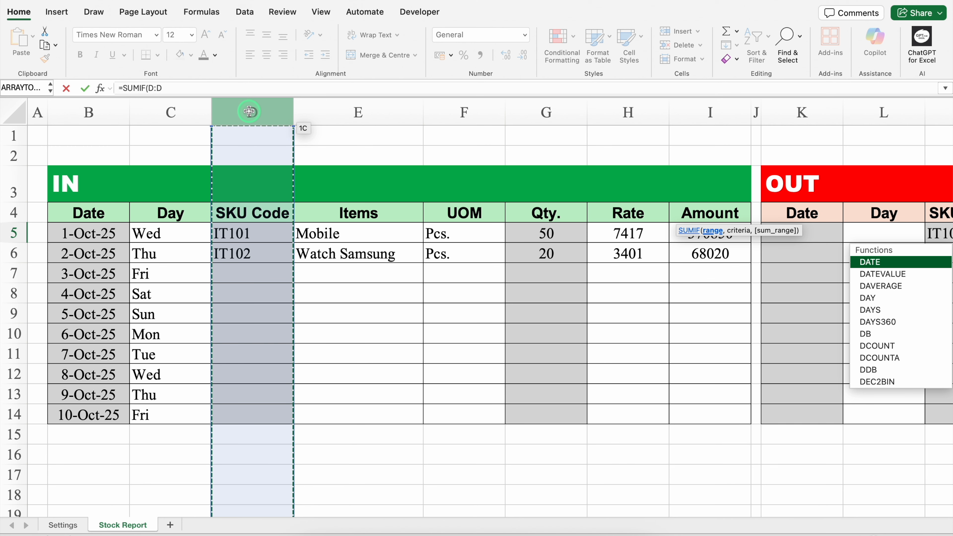
{"action": "type", "text": ","}
{"action": "left_click_drag", "start_coordinate": [305, 511], "coordinate": [826, 488]}
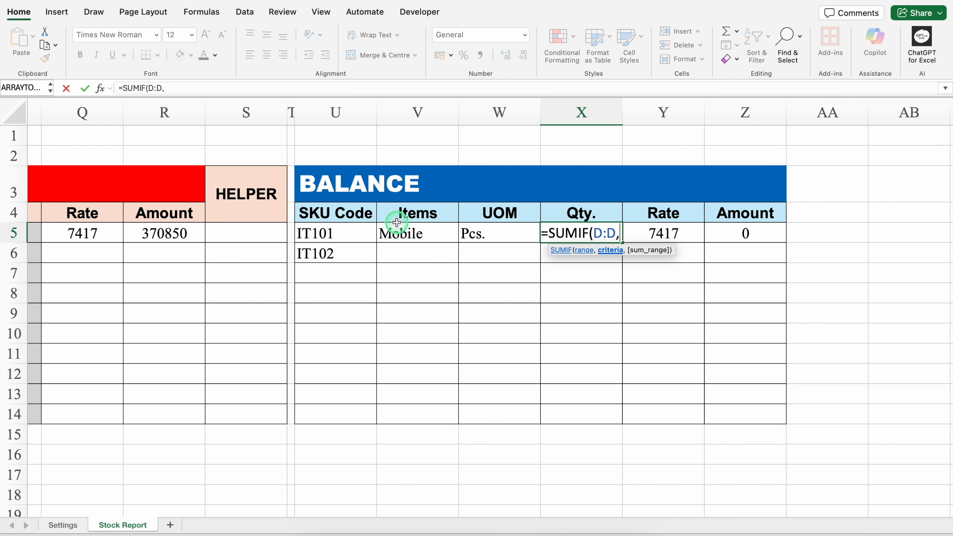
{"action": "left_click", "coordinate": [353, 233]}
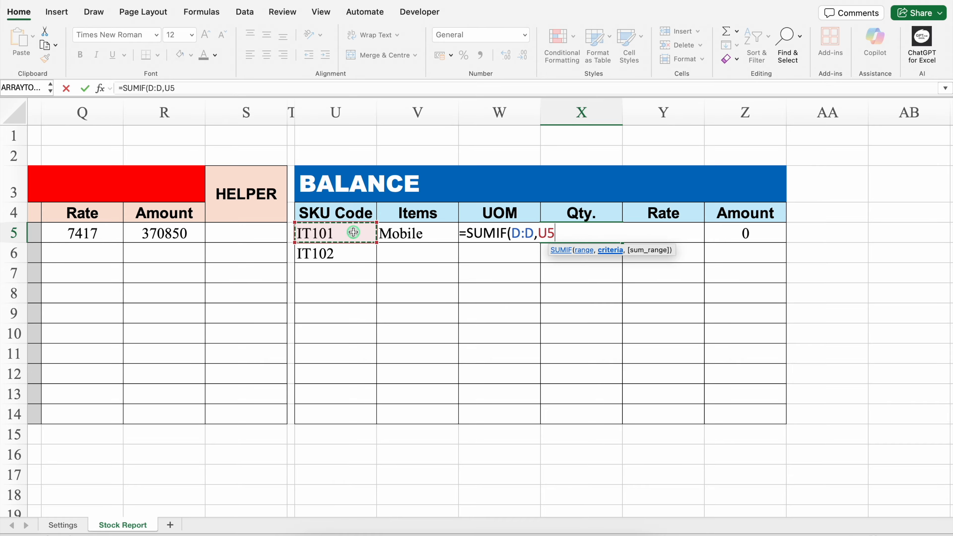
{"action": "type", "text": ","}
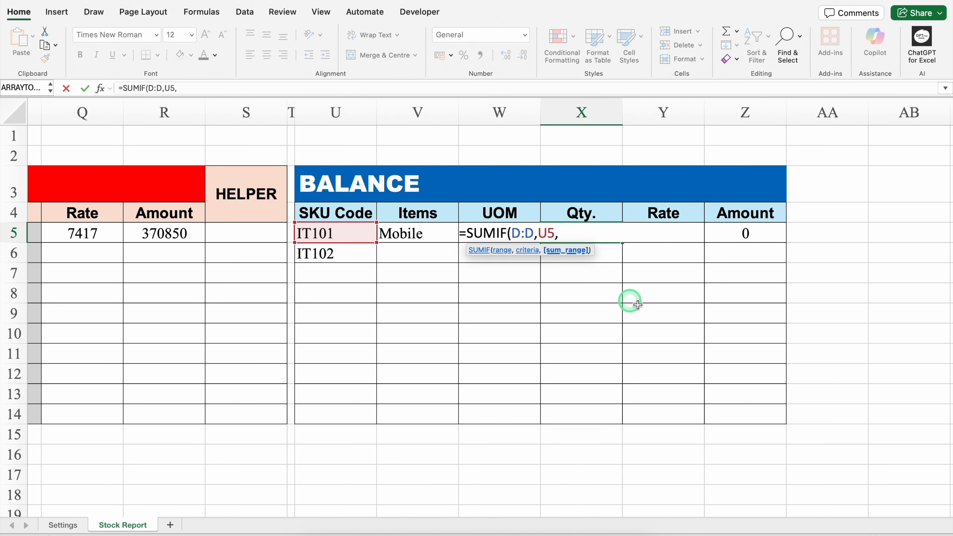
{"action": "left_click_drag", "start_coordinate": [705, 513], "coordinate": [245, 492]}
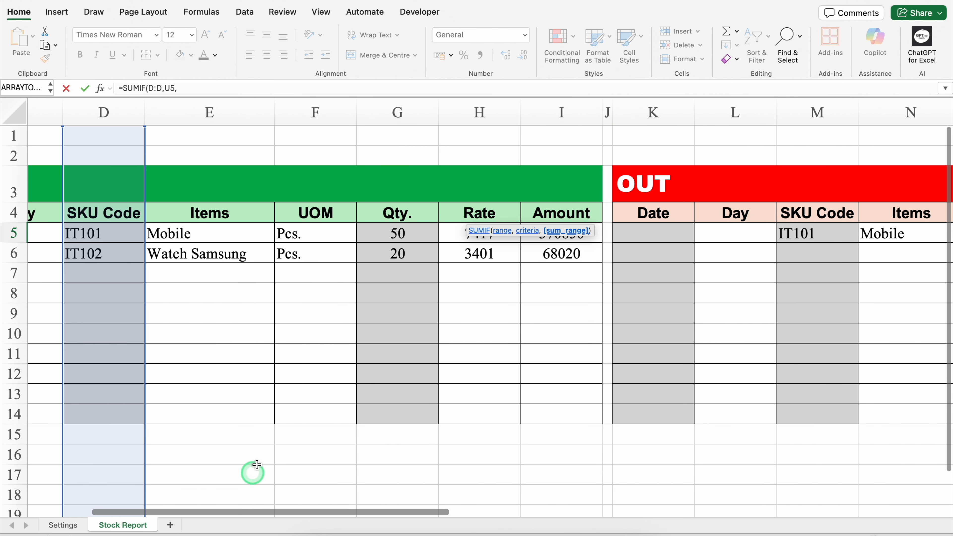
{"action": "left_click", "coordinate": [400, 112]}
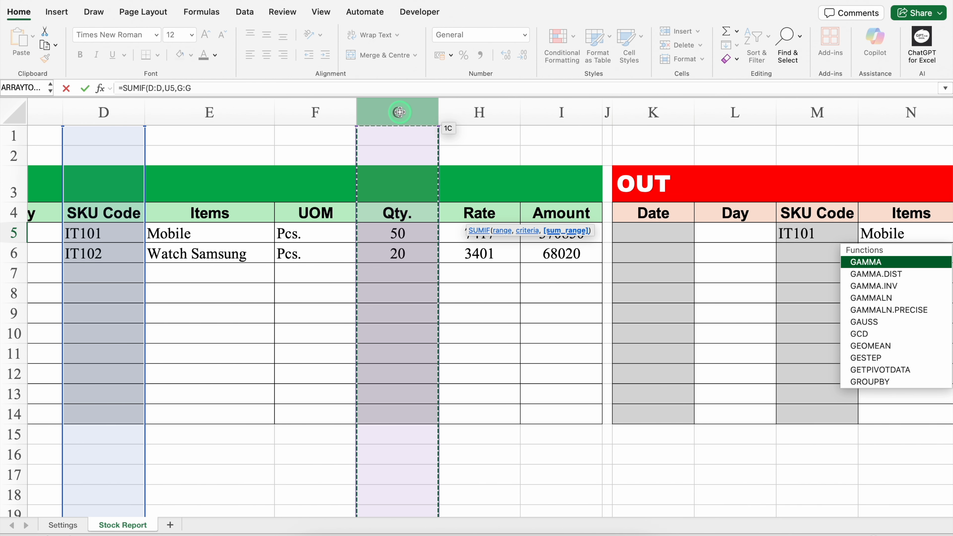
{"action": "type", "text": ")"}
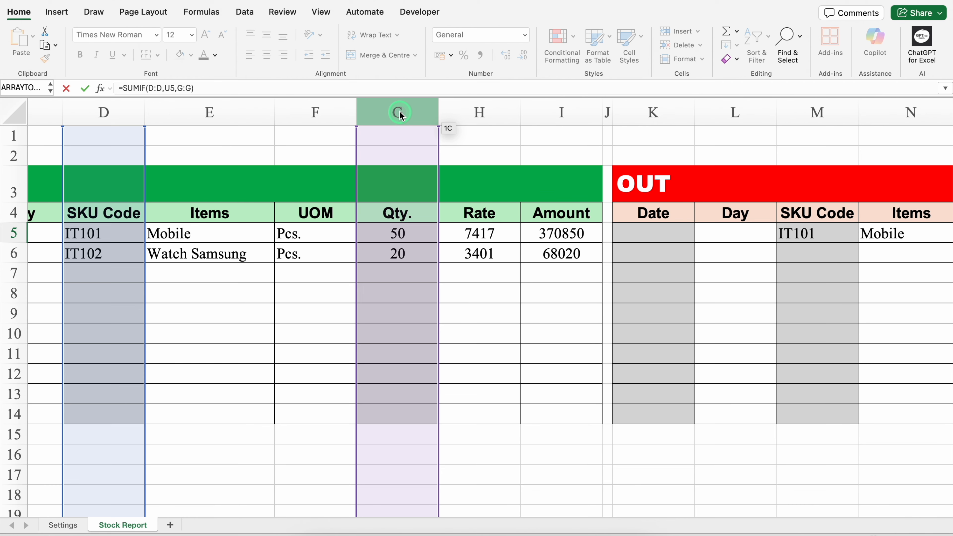
{"action": "key", "text": "Return"}
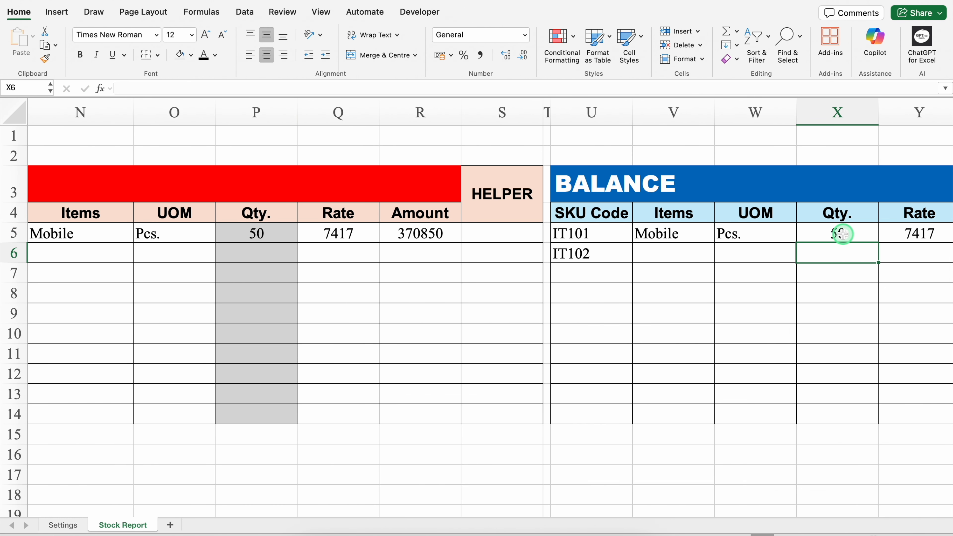
{"action": "left_click", "coordinate": [842, 234]}
Clear the quantity in P5 of the OUT table.
{"action": "left_click_drag", "start_coordinate": [664, 515], "coordinate": [732, 493]}
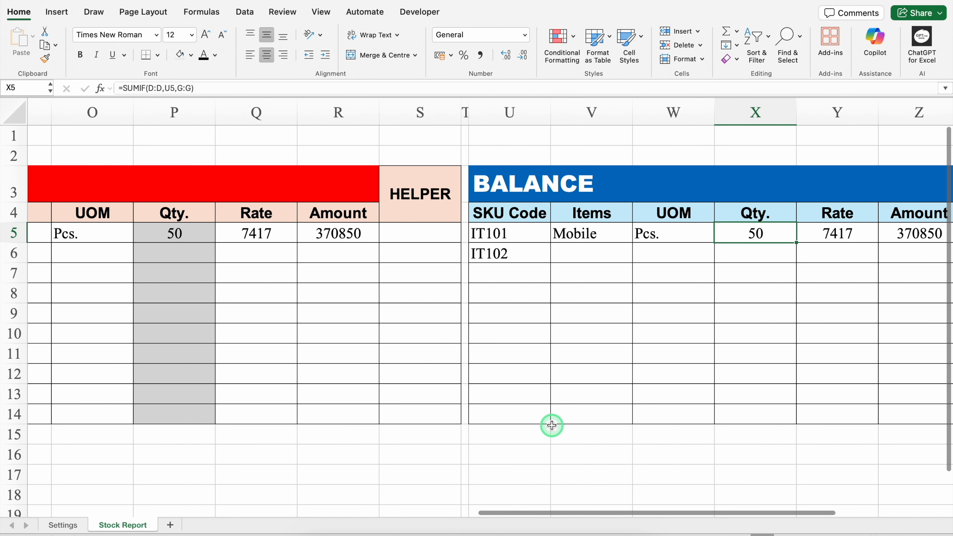
{"action": "left_click", "coordinate": [187, 237]}
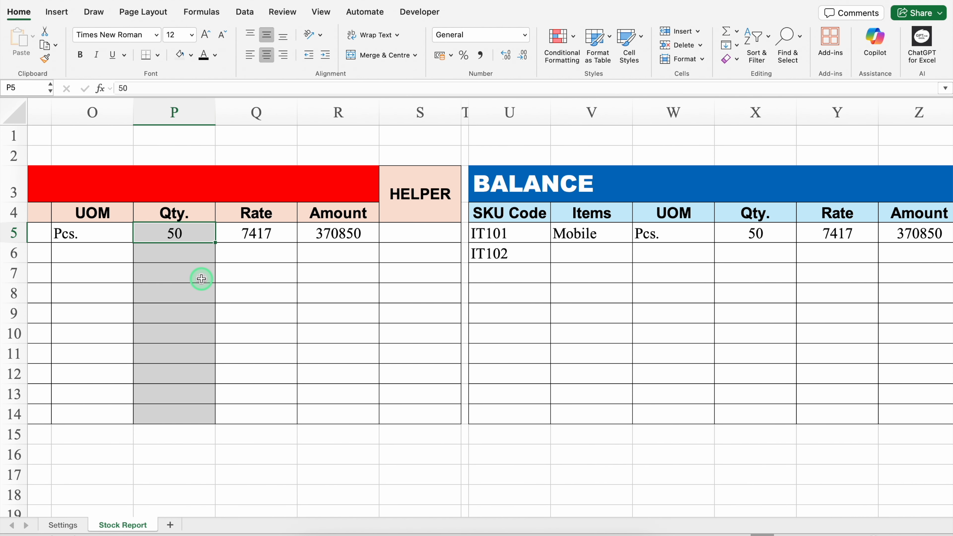
{"action": "key", "text": "Delete"}
Extend the BALANCE Qty. formula in X5 to =SUMIF(D:D,U5,G:G)-SUMIF(M:M,U5,P:P) so OUT quantities are subtracted from IN quantities.
{"action": "left_click_drag", "start_coordinate": [595, 513], "coordinate": [666, 513]}
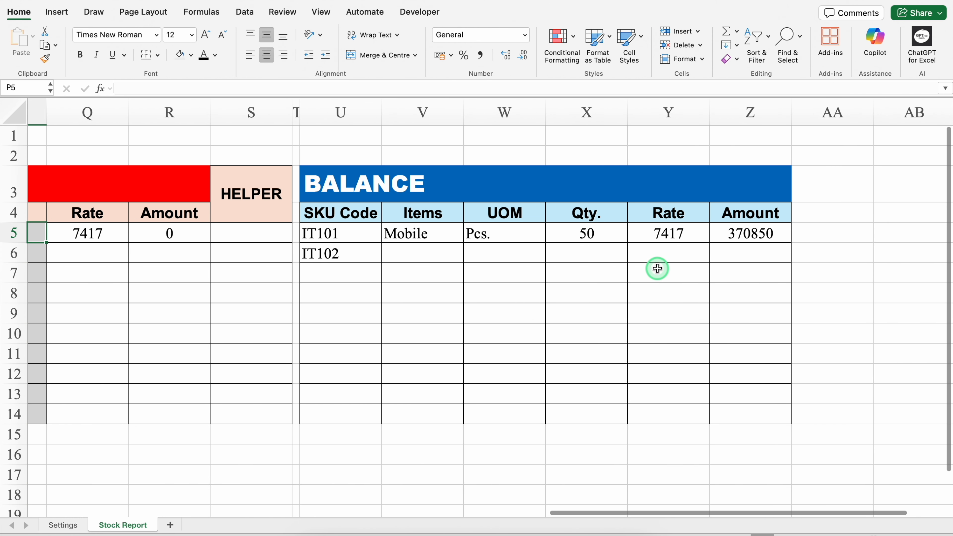
{"action": "left_click", "coordinate": [602, 233]}
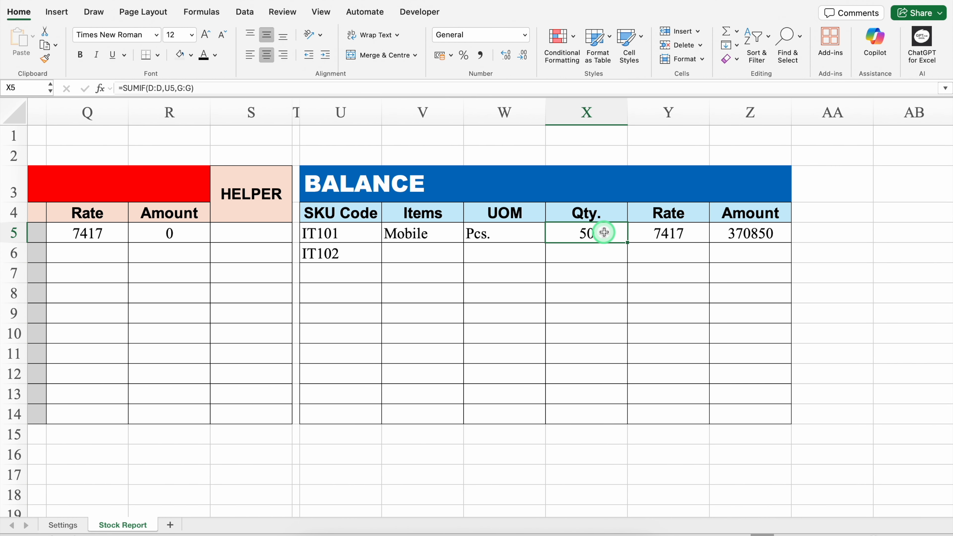
{"action": "double_click", "coordinate": [609, 232]}
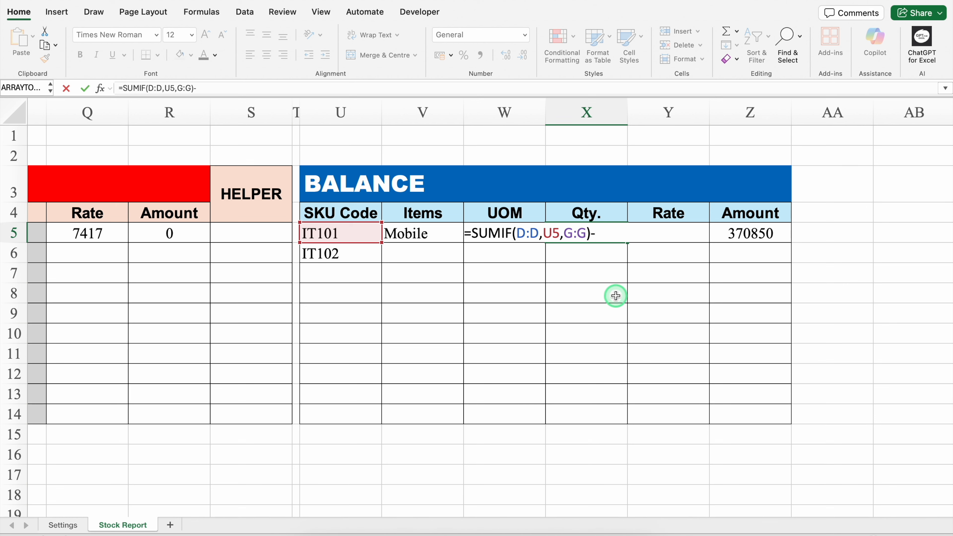
{"action": "type", "text": "-SUMIF"}
{"action": "double_click", "coordinate": [586, 264]}
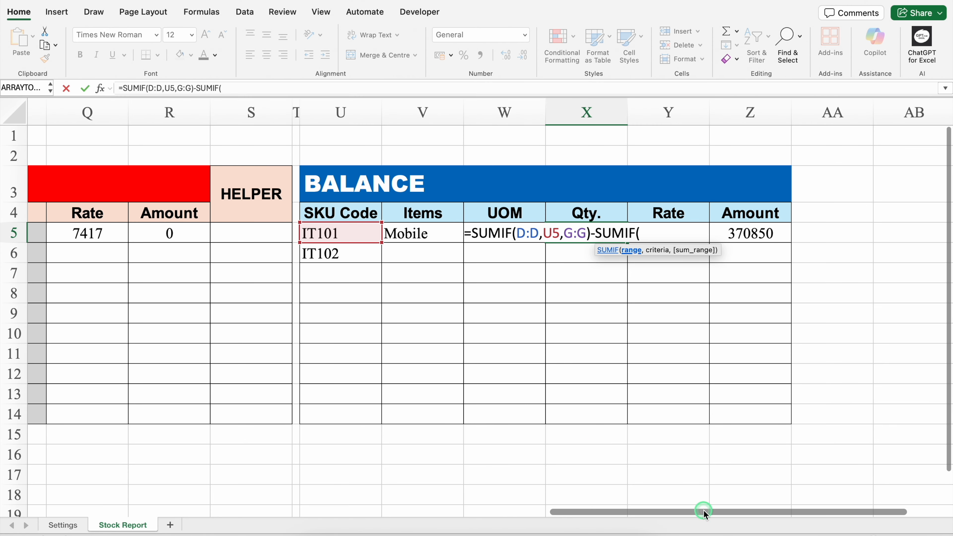
{"action": "left_click_drag", "start_coordinate": [704, 512], "coordinate": [464, 511]}
{"action": "left_click", "coordinate": [301, 109]}
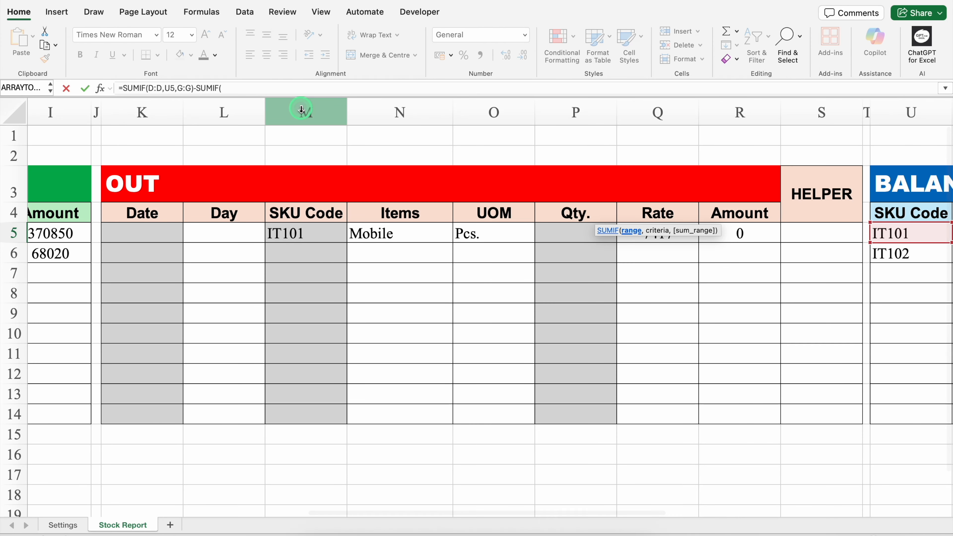
{"action": "type", "text": ","}
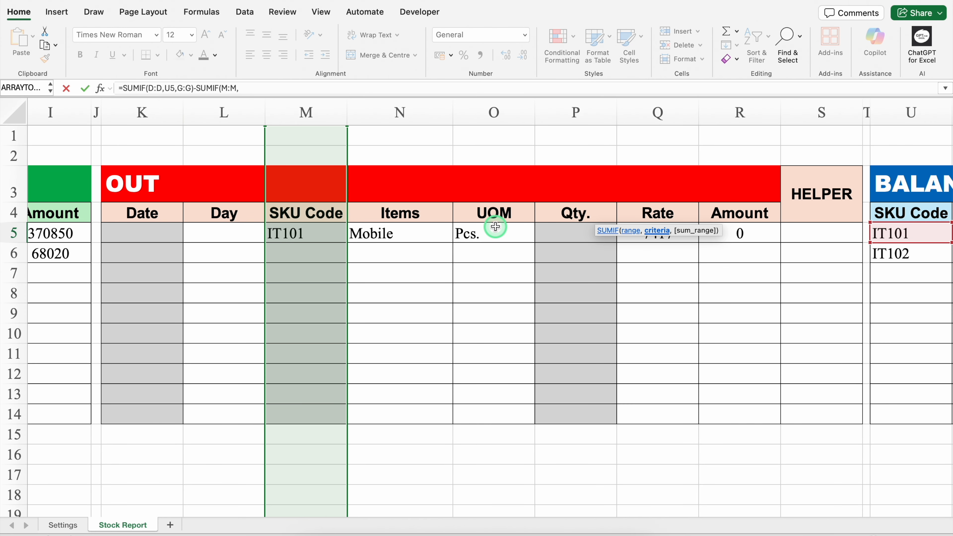
{"action": "left_click_drag", "start_coordinate": [506, 513], "coordinate": [745, 503]}
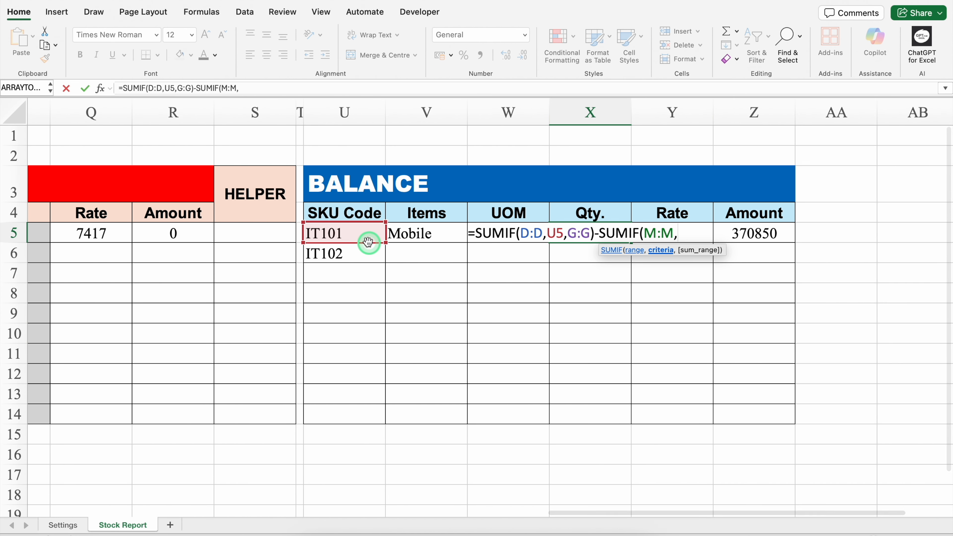
{"action": "left_click", "coordinate": [360, 234]}
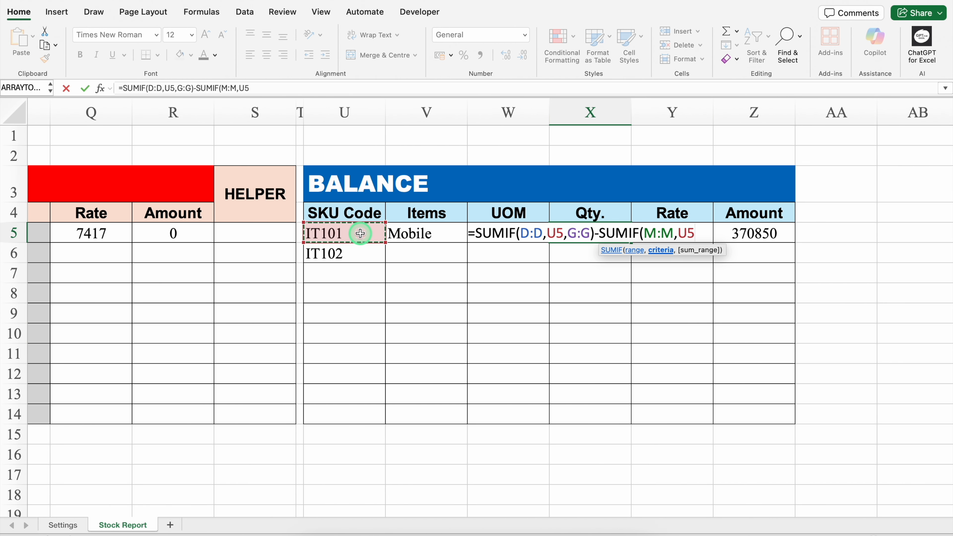
{"action": "type", "text": ","}
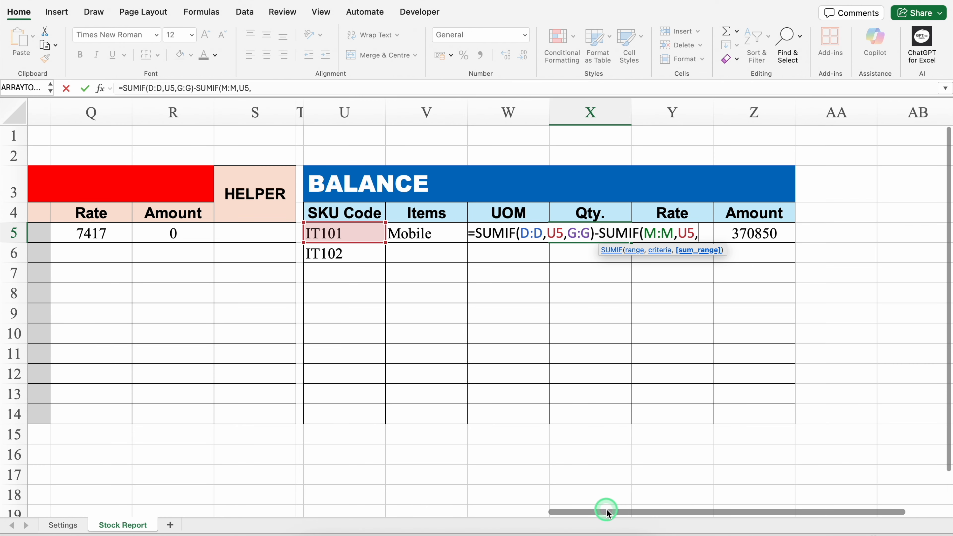
{"action": "left_click_drag", "start_coordinate": [607, 509], "coordinate": [405, 506]}
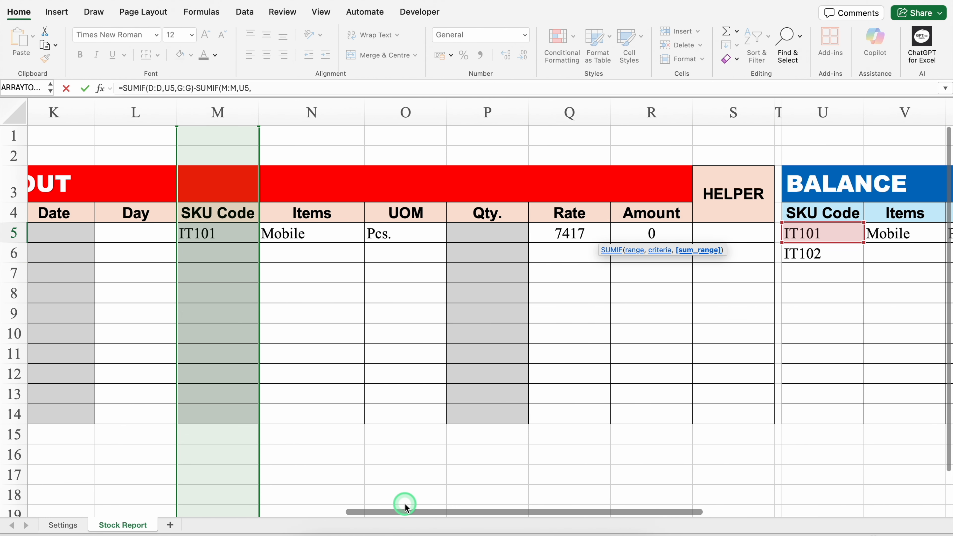
{"action": "left_click", "coordinate": [492, 110]}
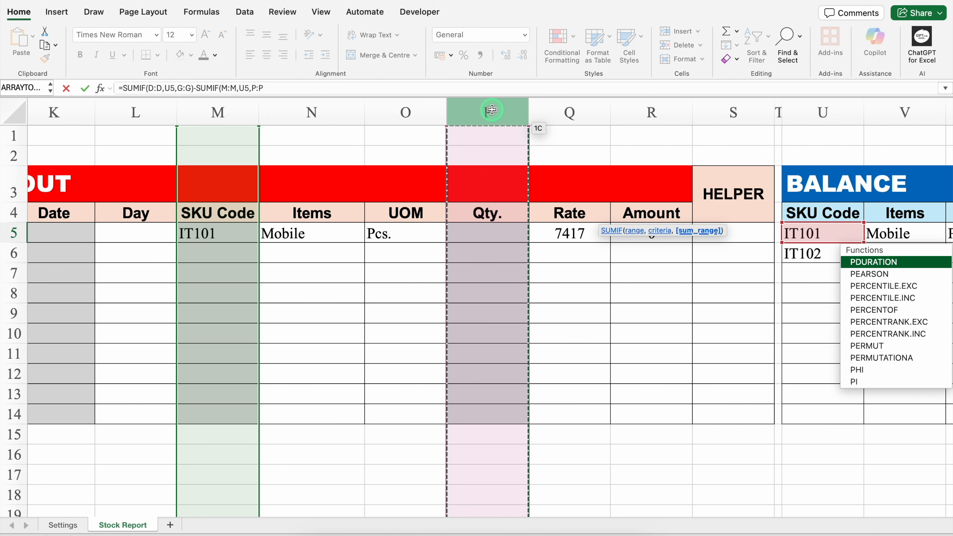
{"action": "type", "text": ")"}
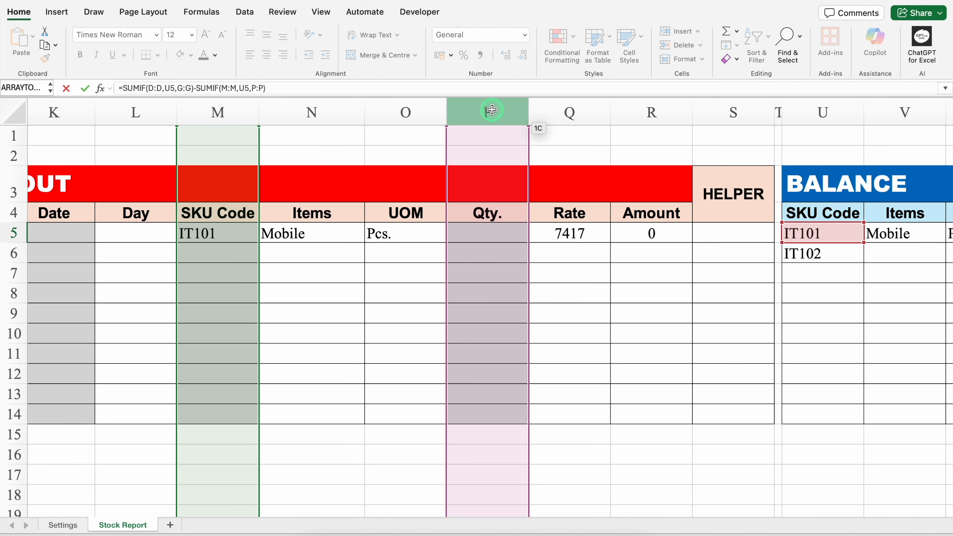
{"action": "key", "text": "Return"}
{"action": "left_click_drag", "start_coordinate": [646, 512], "coordinate": [736, 513]}
{"action": "left_click", "coordinate": [672, 232]}
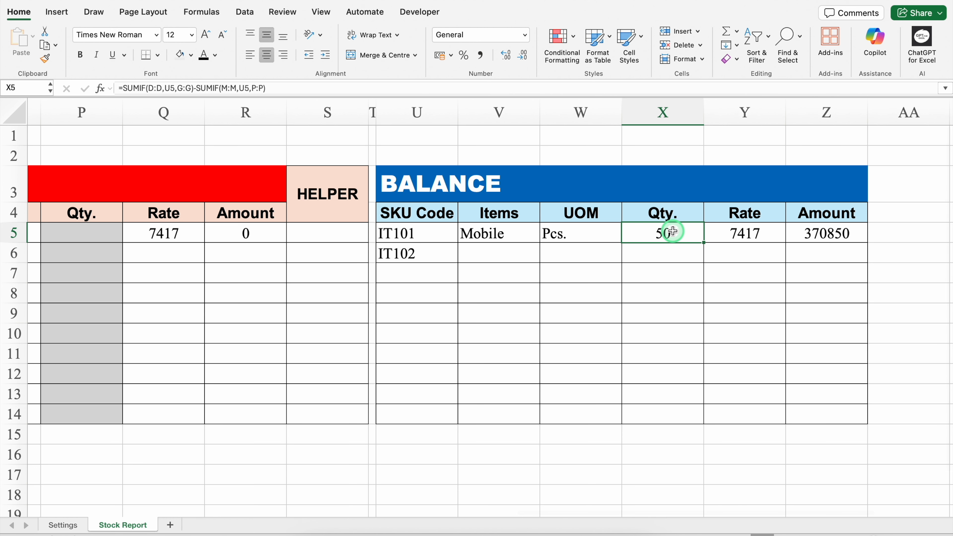
Enter an OUT quantity of 50 for item IT101 in P5.
{"action": "left_click_drag", "start_coordinate": [729, 513], "coordinate": [585, 515]}
{"action": "left_click", "coordinate": [410, 235]}
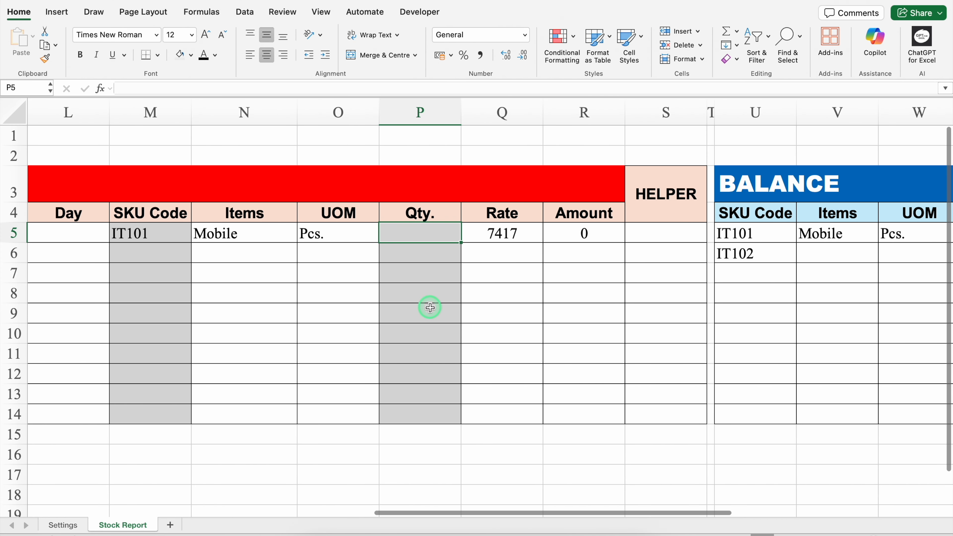
{"action": "type", "text": "50"}
{"action": "key", "text": "Return"}
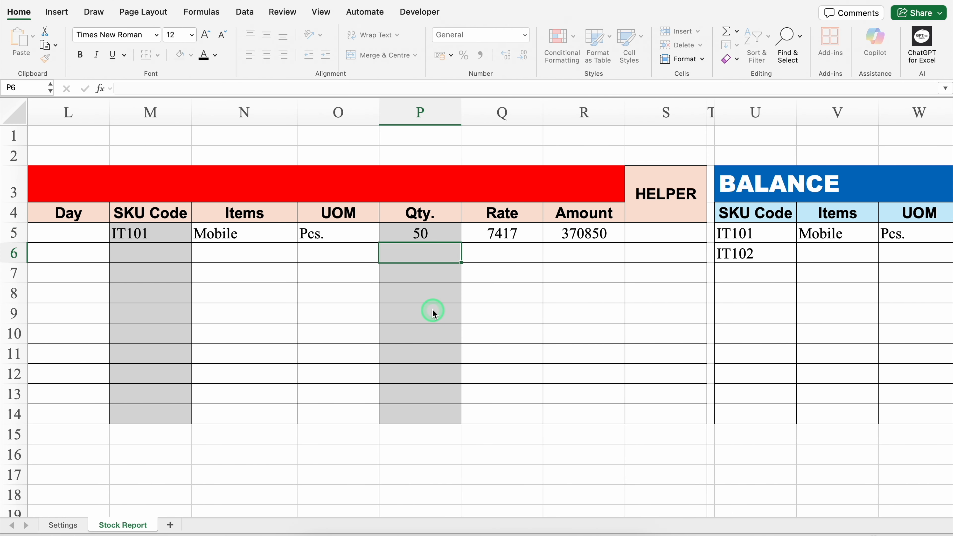
{"action": "left_click_drag", "start_coordinate": [494, 513], "coordinate": [627, 521]}
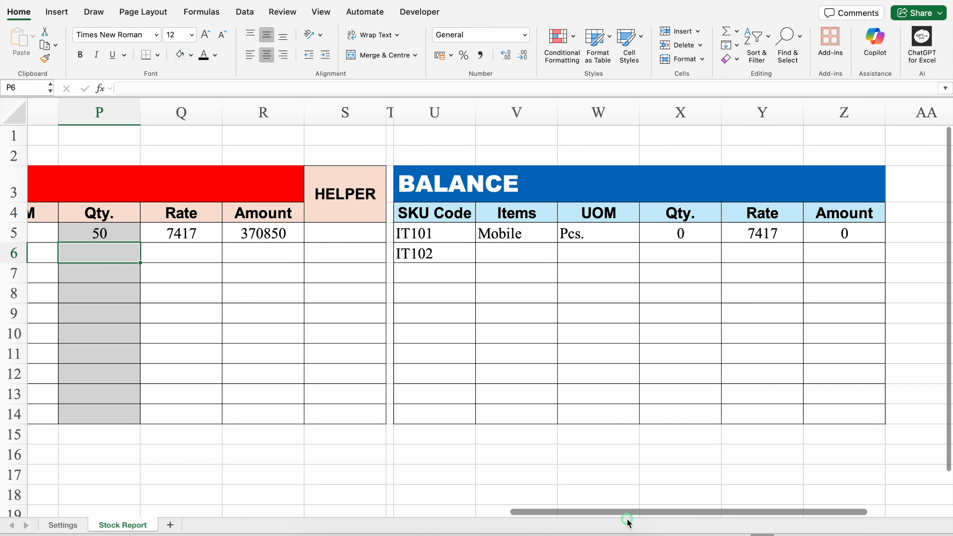
Fill the X5 quantity formula down to X14 and highlight cells equal to 0 in that range with Light Red Fill with Dark Red Text.
{"action": "left_click", "coordinate": [682, 234]}
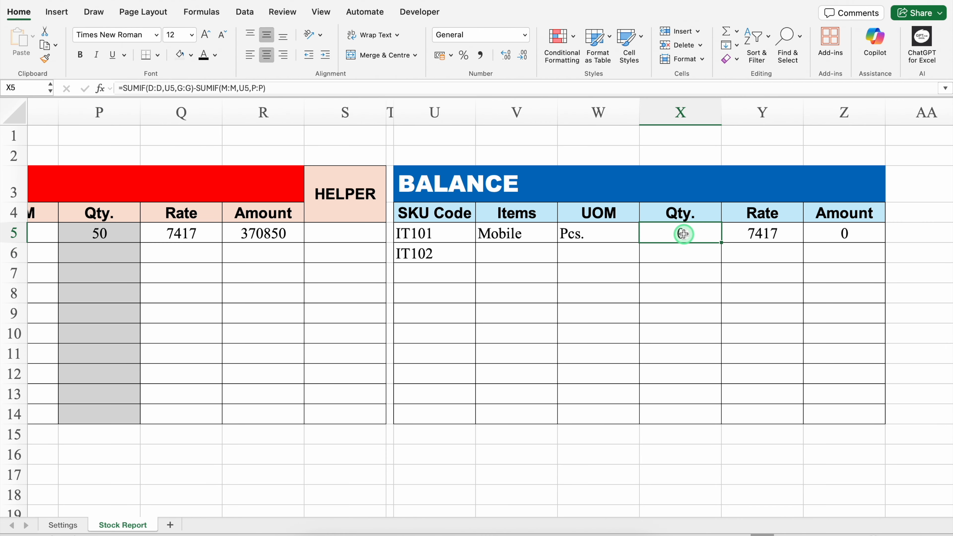
{"action": "double_click", "coordinate": [722, 243]}
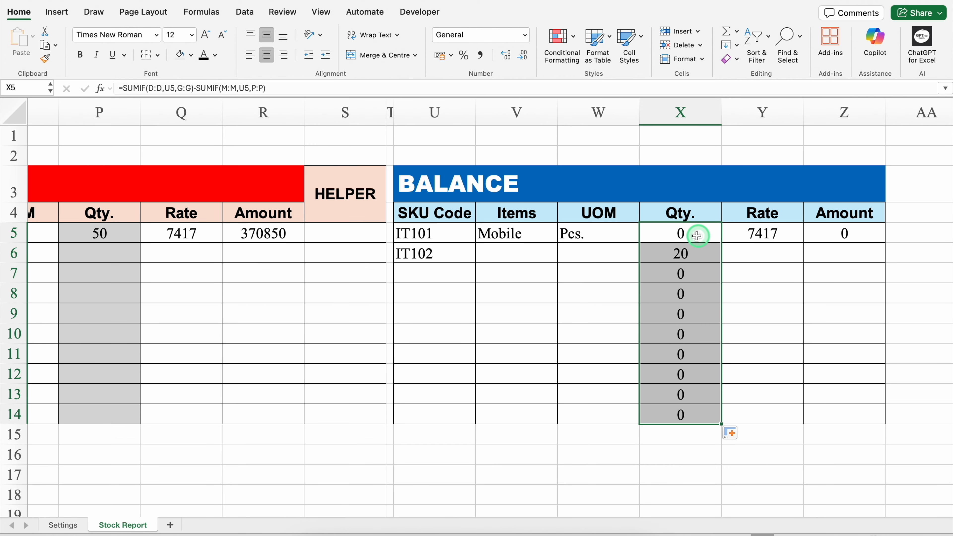
{"action": "left_click", "coordinate": [573, 36]}
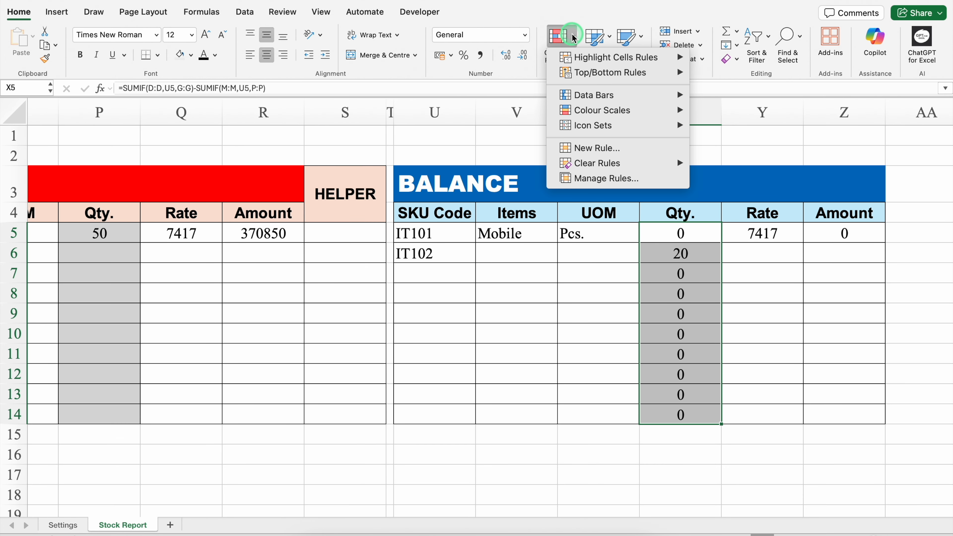
{"action": "mouse_move", "coordinate": [638, 57]}
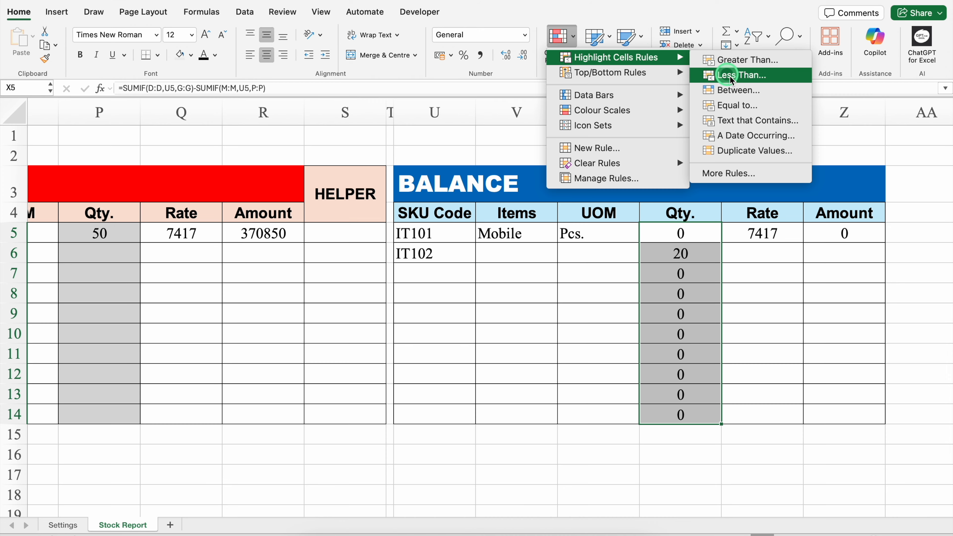
{"action": "left_click", "coordinate": [752, 109]}
{"action": "left_click", "coordinate": [563, 175]}
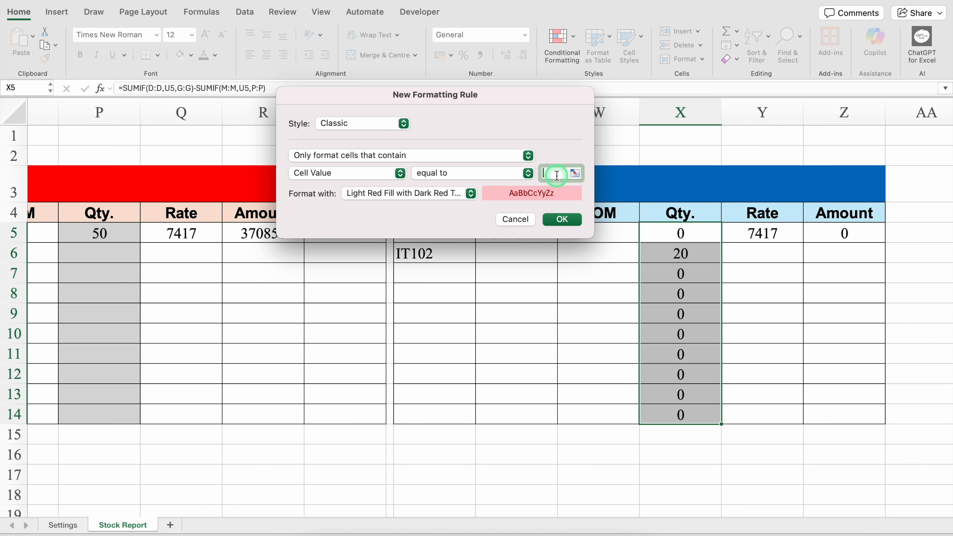
{"action": "type", "text": "0"}
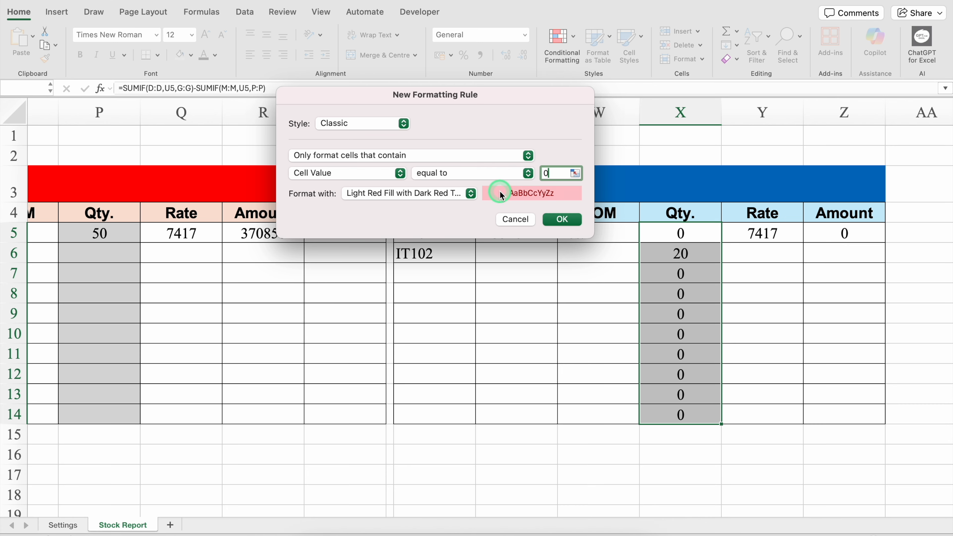
{"action": "left_click", "coordinate": [563, 219]}
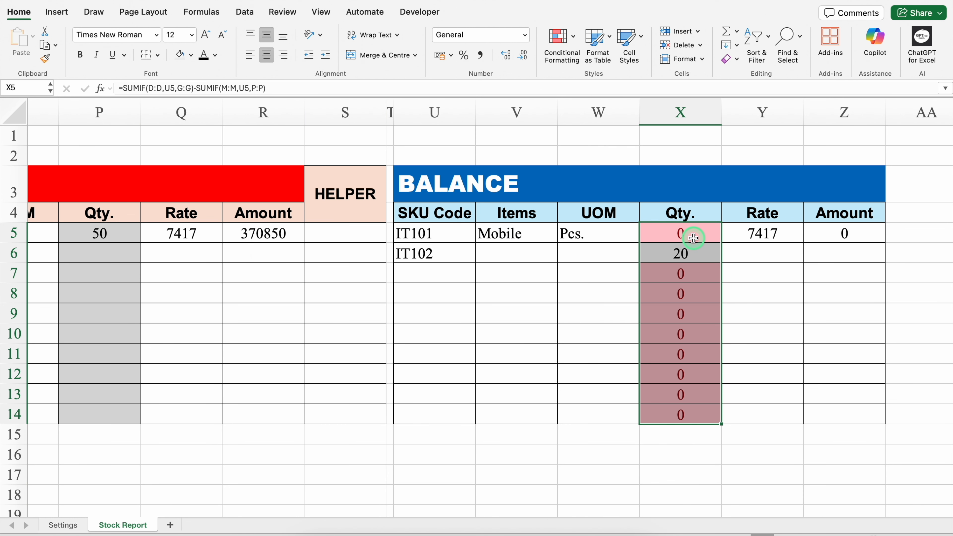
Change the X5 formula to =IF(U5="","",SUMIF(D:D,U5,G:G)-SUMIF(M:M,U5,P:P)) and fill it down to X14.
{"action": "left_click", "coordinate": [702, 231]}
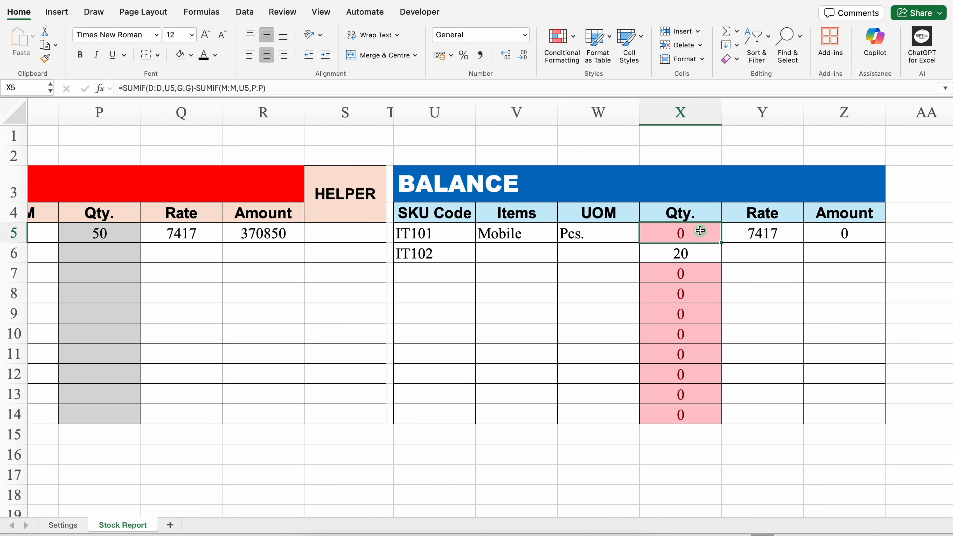
{"action": "double_click", "coordinate": [675, 233]}
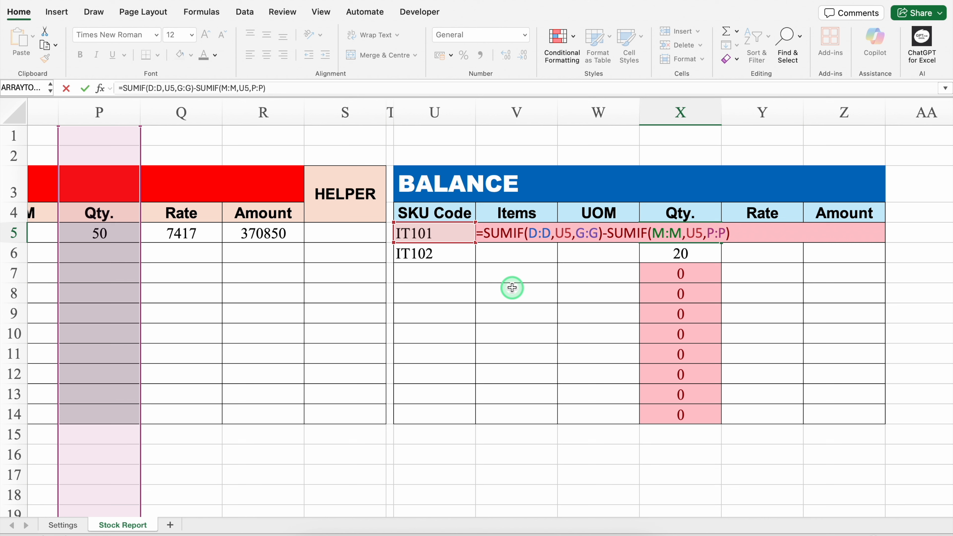
{"action": "type", "text": "IF("}
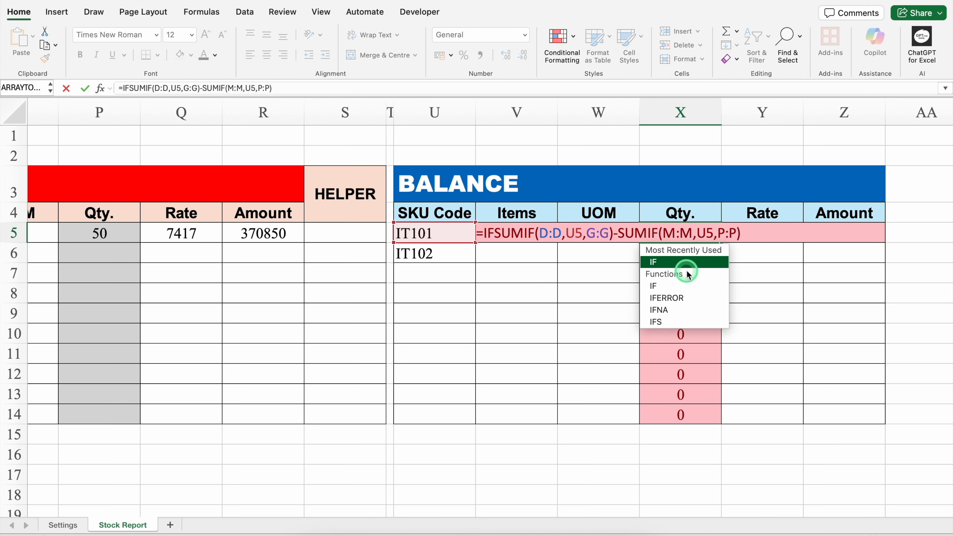
{"action": "left_click", "coordinate": [443, 232]}
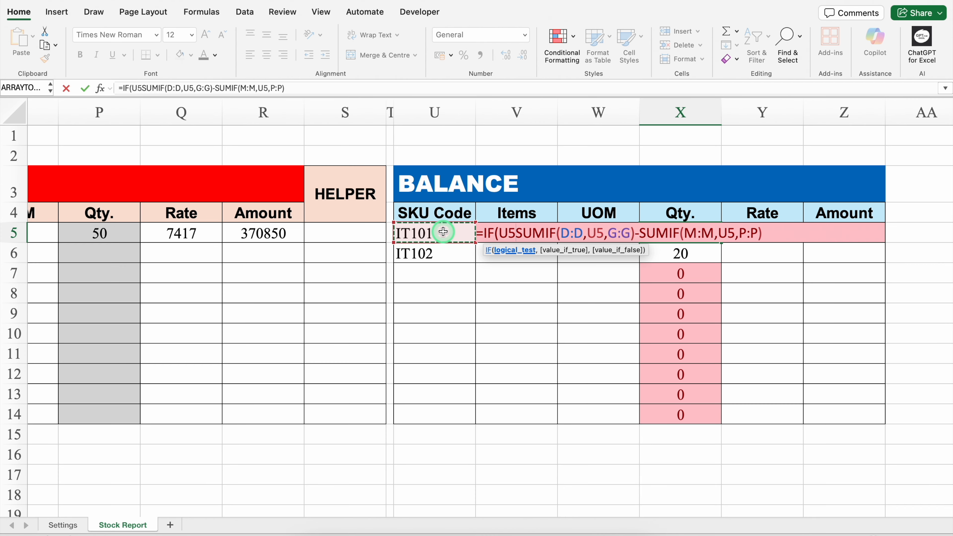
{"action": "type", "text": "="}
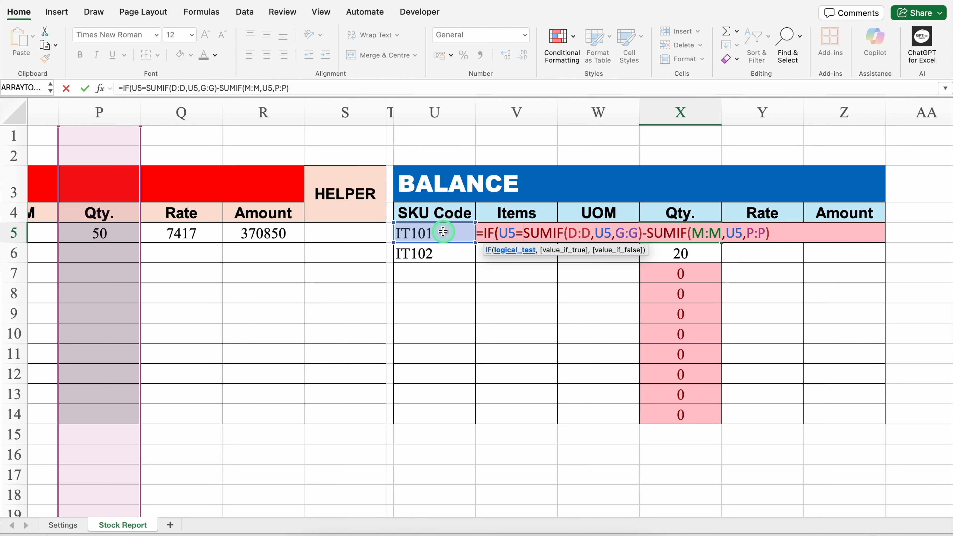
{"action": "type", "text": "\"\""}
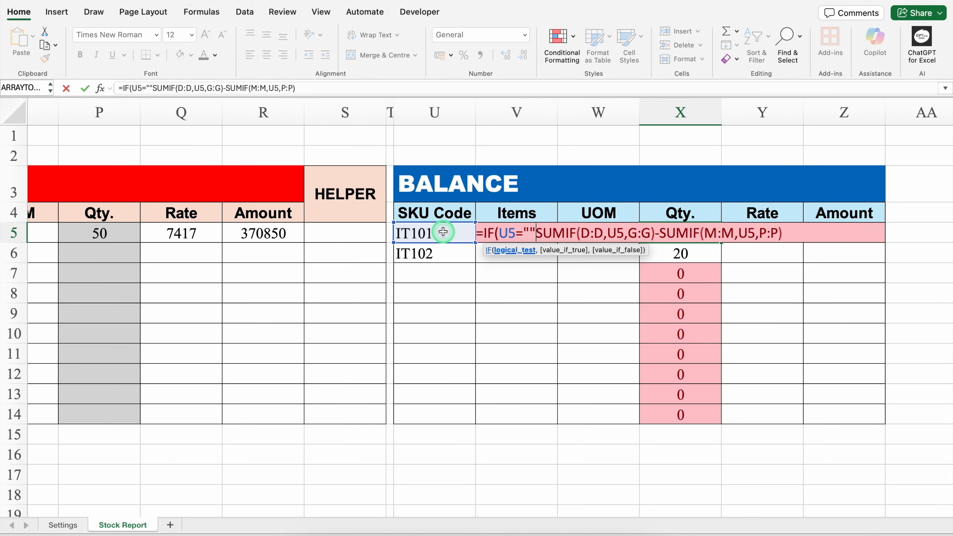
{"action": "type", "text": ","}
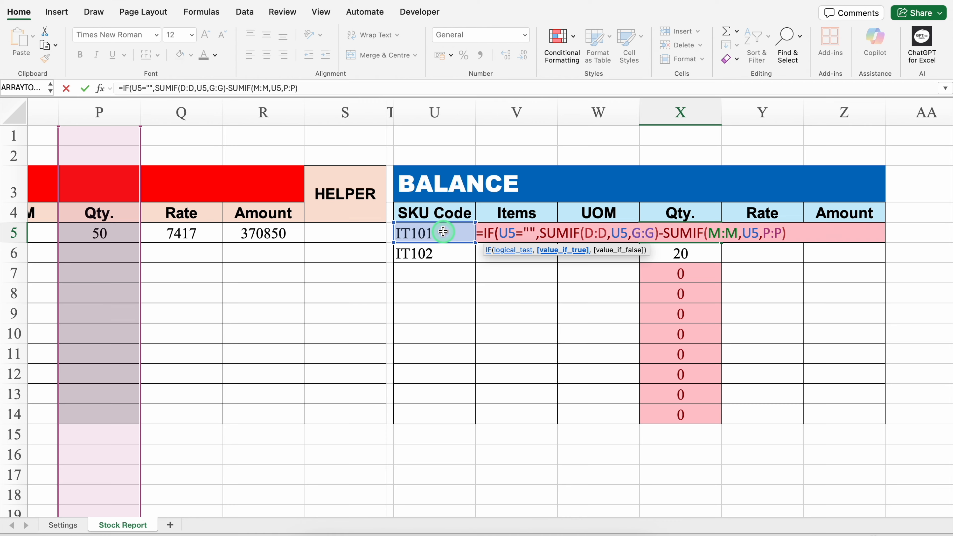
{"action": "type", "text": "\"\""}
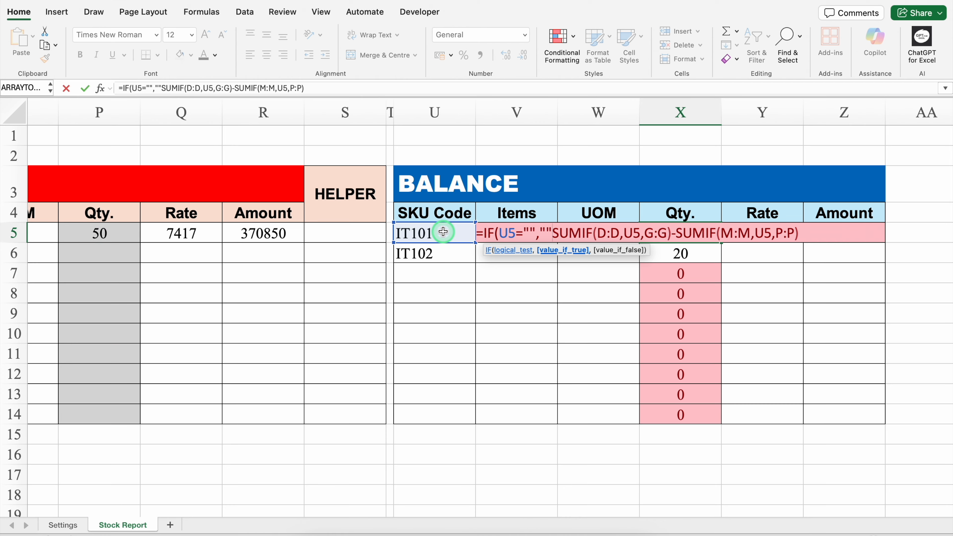
{"action": "type", "text": ","}
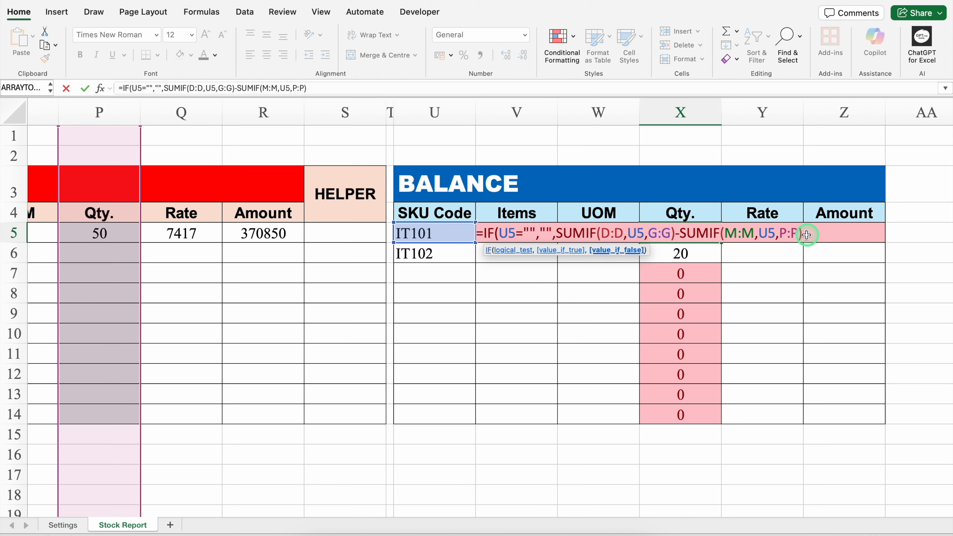
{"action": "type", "text": ")"}
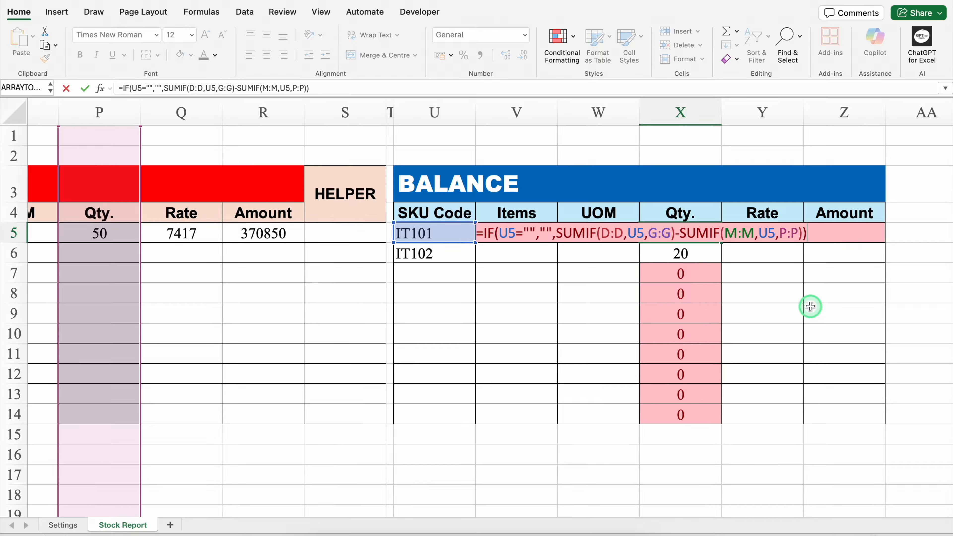
{"action": "key", "text": "Return"}
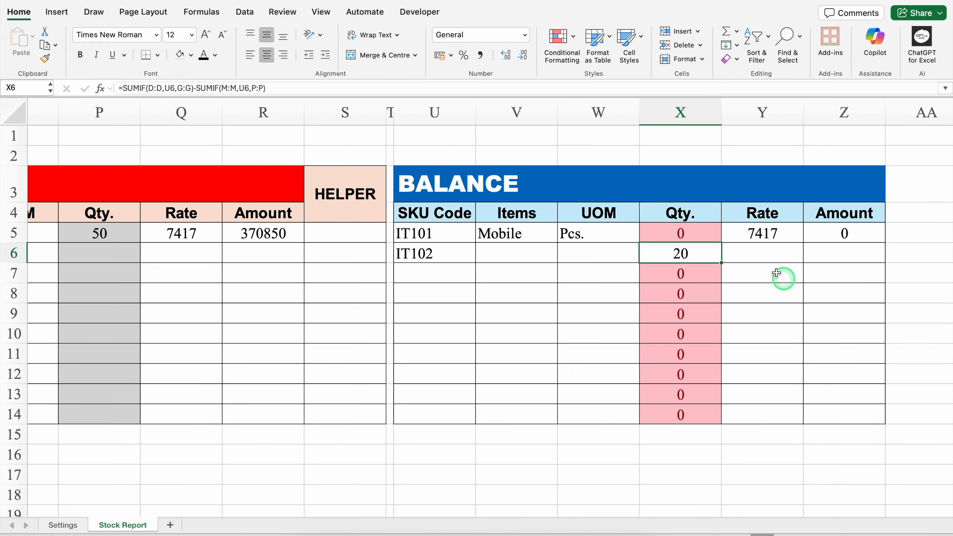
{"action": "key", "text": "Up"}
{"action": "double_click", "coordinate": [722, 243]}
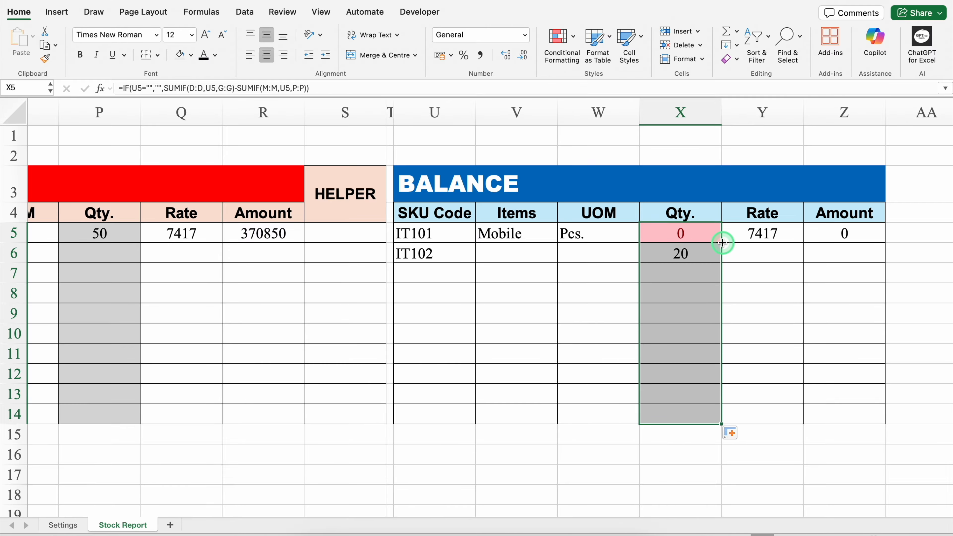
{"action": "left_click", "coordinate": [436, 272]}
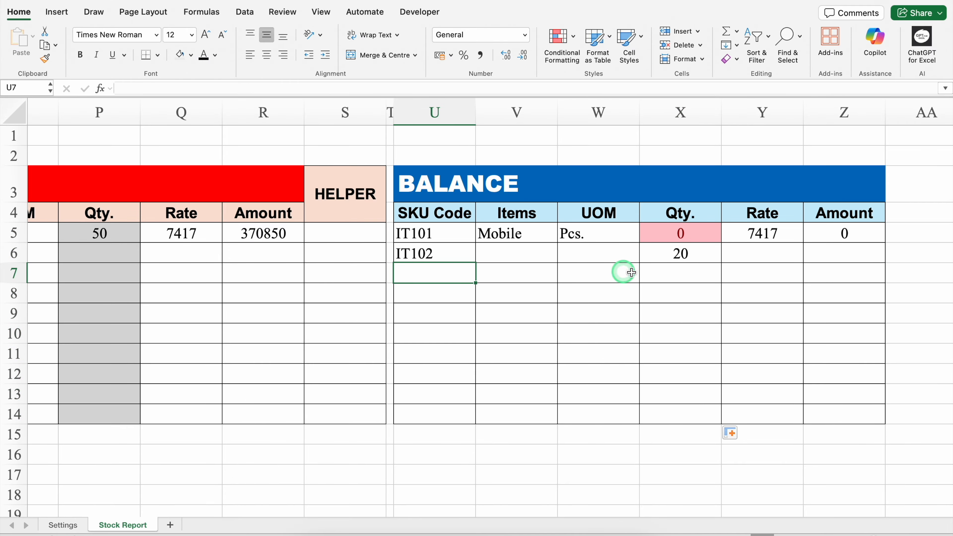
{"action": "left_click", "coordinate": [671, 272]}
{"action": "left_click", "coordinate": [677, 311]}
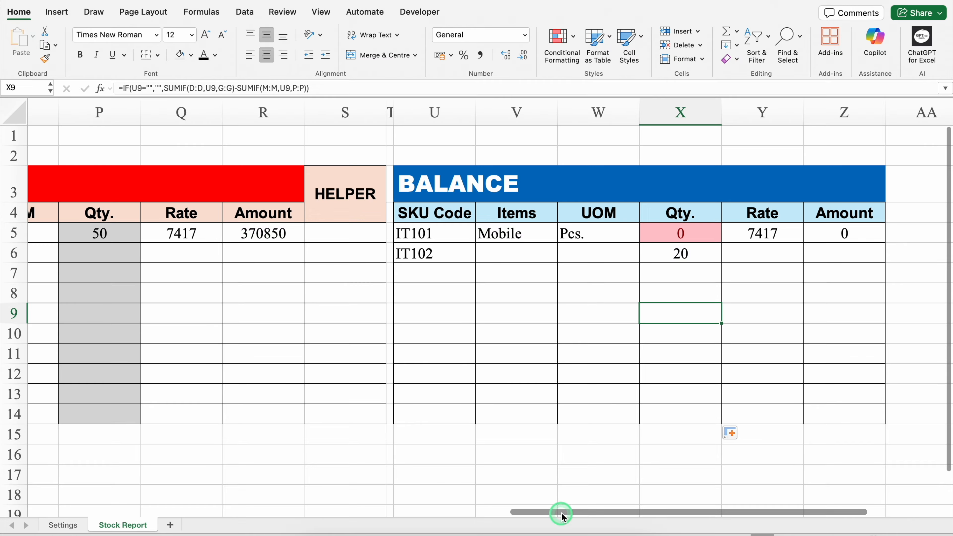
Enter =VLOOKUP(M5,U:Z,4,FALSE) in HELPER cell S5 to look up the BALANCE quantity for the OUT SKU code.
{"action": "left_click_drag", "start_coordinate": [564, 516], "coordinate": [473, 511]}
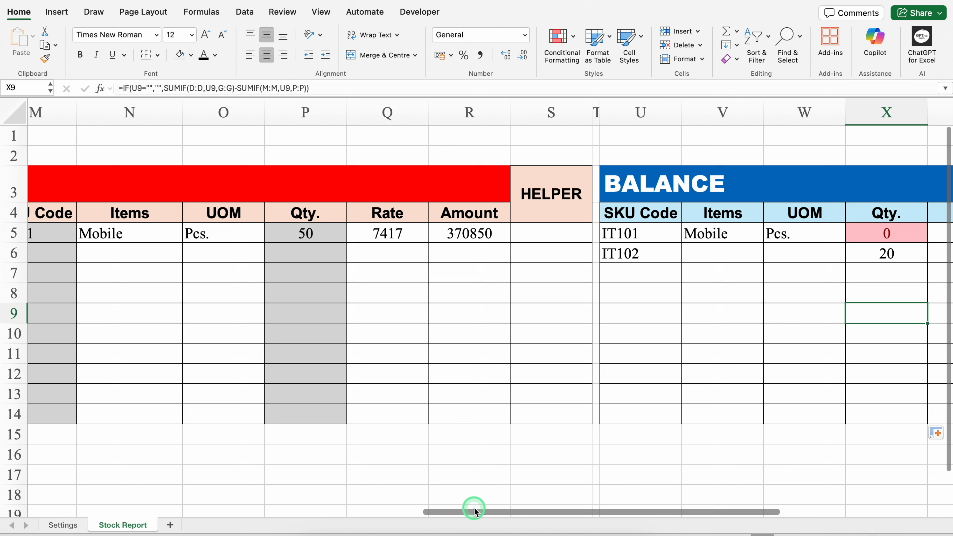
{"action": "left_click", "coordinate": [538, 228]}
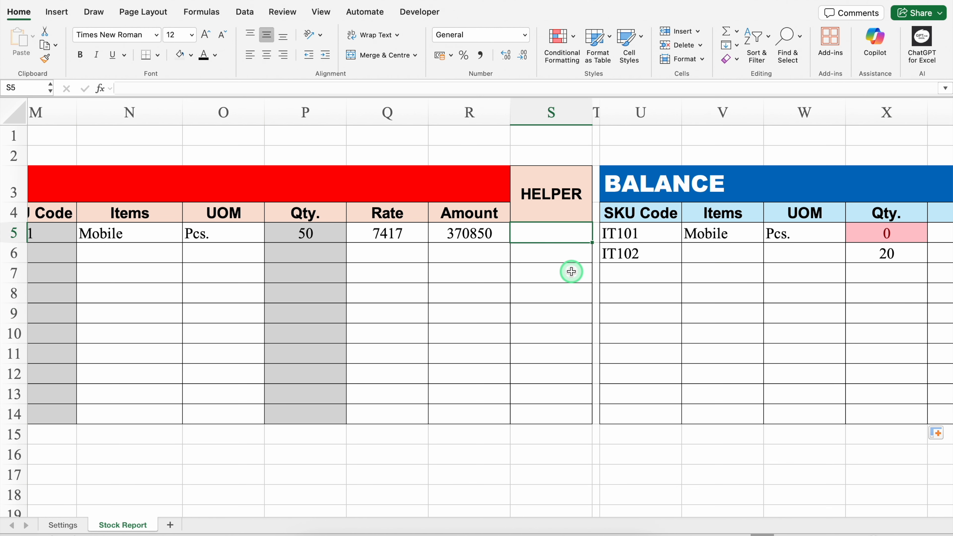
{"action": "type", "text": "="}
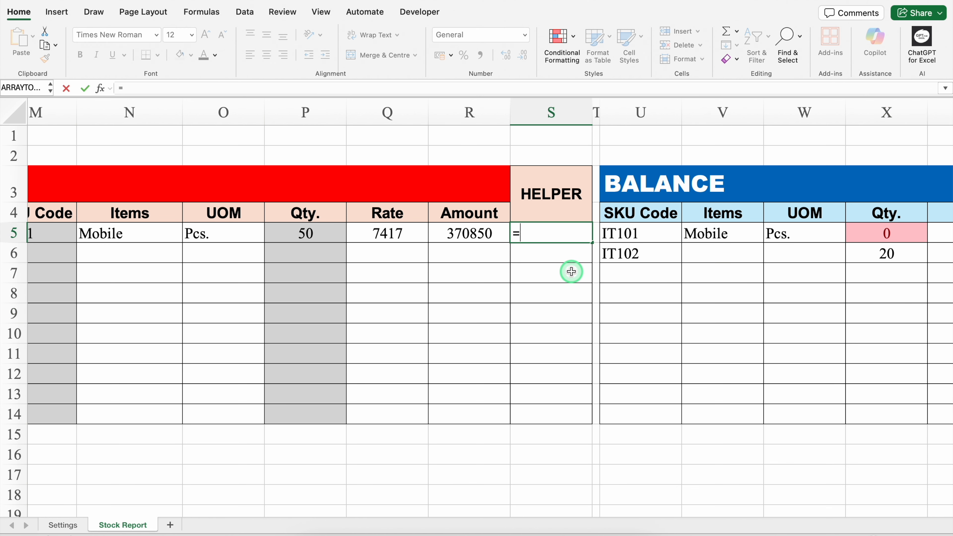
{"action": "type", "text": "VLOOKUP("}
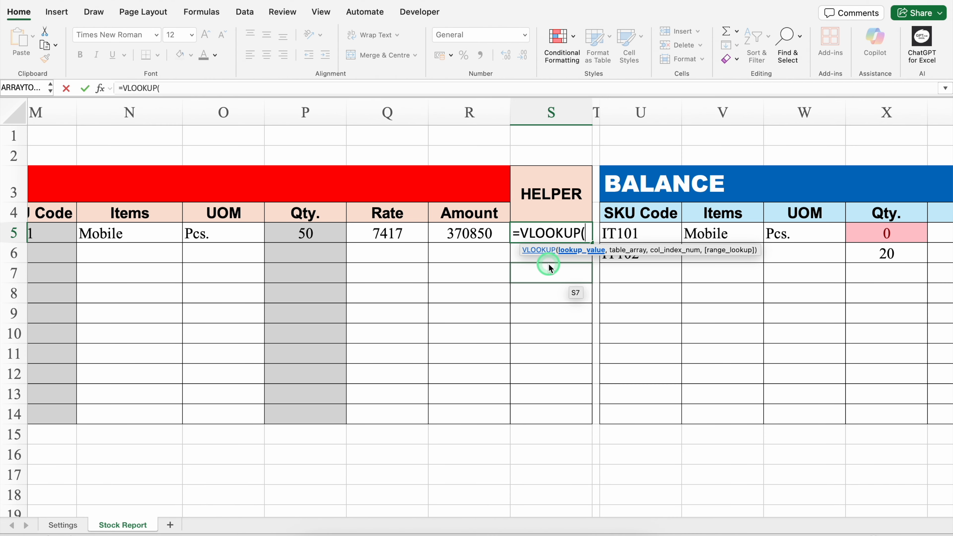
{"action": "left_click_drag", "start_coordinate": [568, 512], "coordinate": [478, 514]}
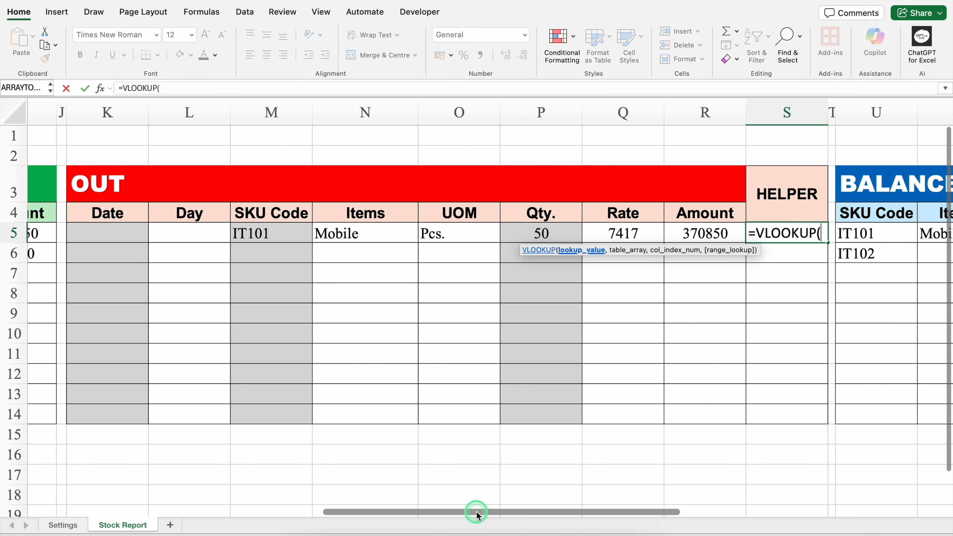
{"action": "left_click", "coordinate": [288, 234]}
{"action": "type", "text": ","}
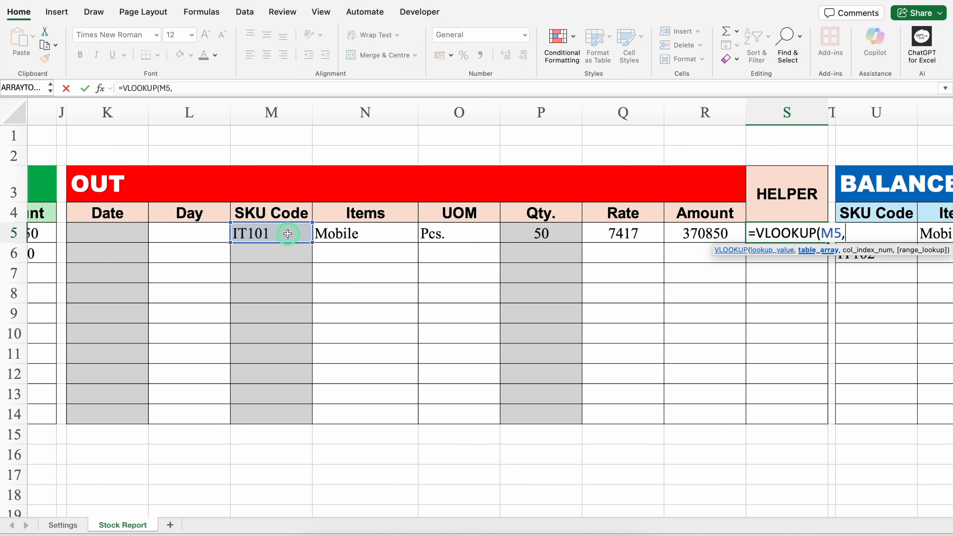
{"action": "left_click_drag", "start_coordinate": [486, 511], "coordinate": [681, 511]}
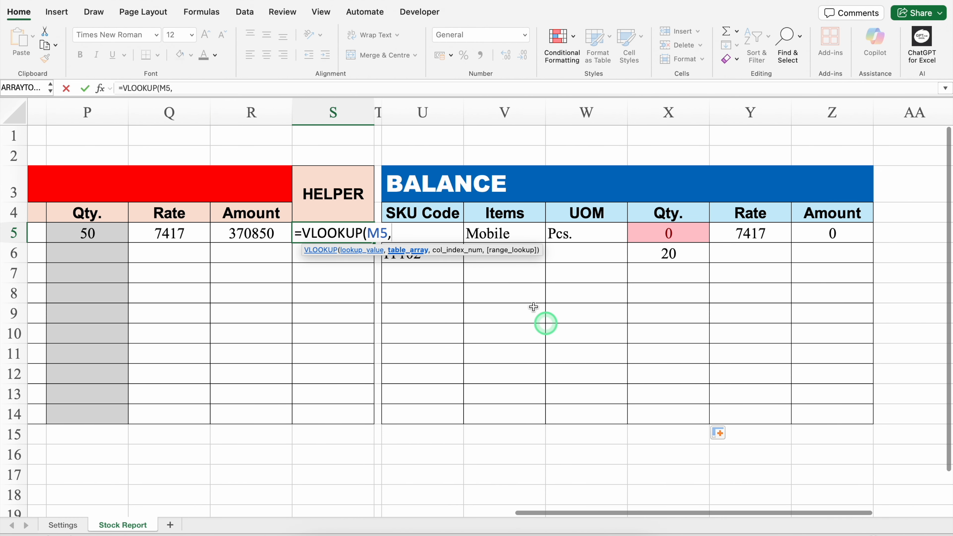
{"action": "left_click", "coordinate": [431, 106]}
{"action": "left_click_drag", "start_coordinate": [431, 107], "coordinate": [822, 132]}
{"action": "type", "text": ",4"}
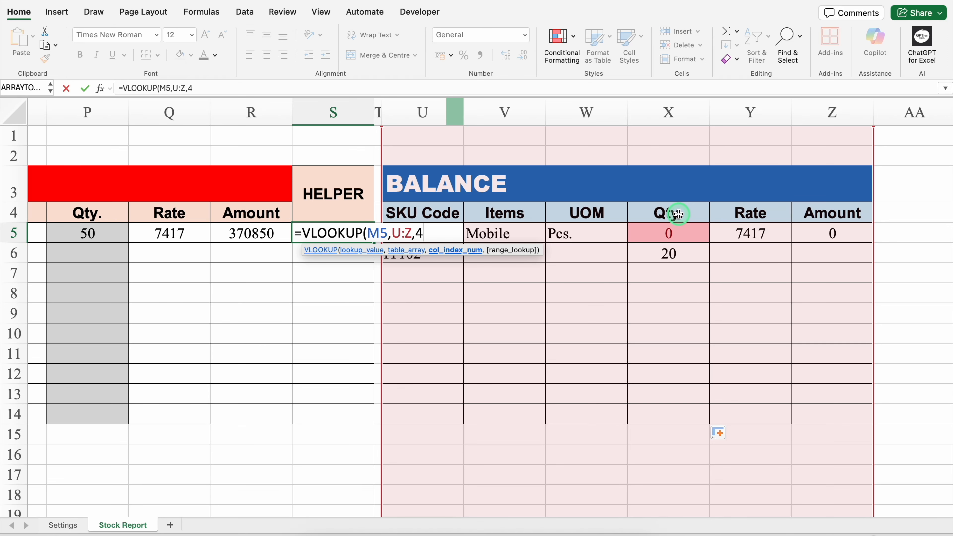
{"action": "type", "text": ","}
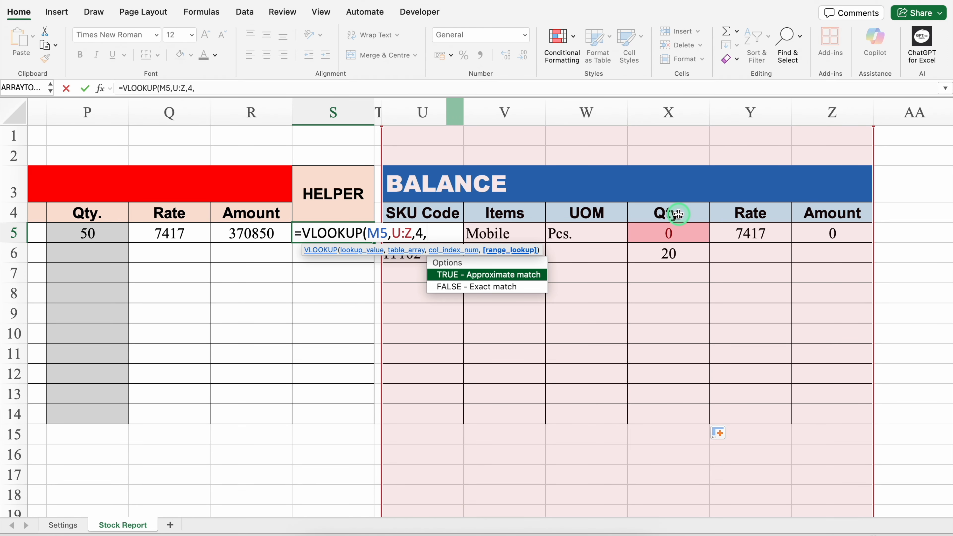
{"action": "double_click", "coordinate": [502, 286]}
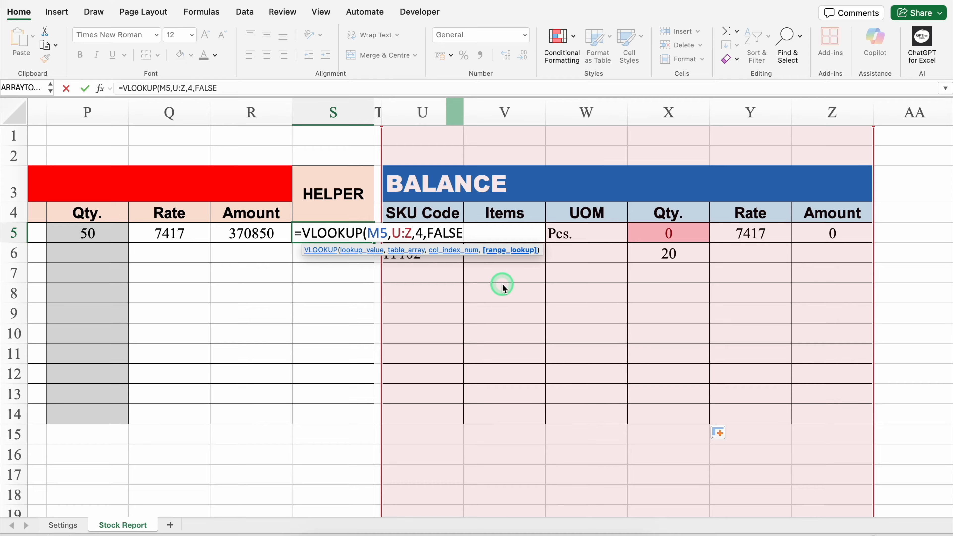
{"action": "type", "text": ")"}
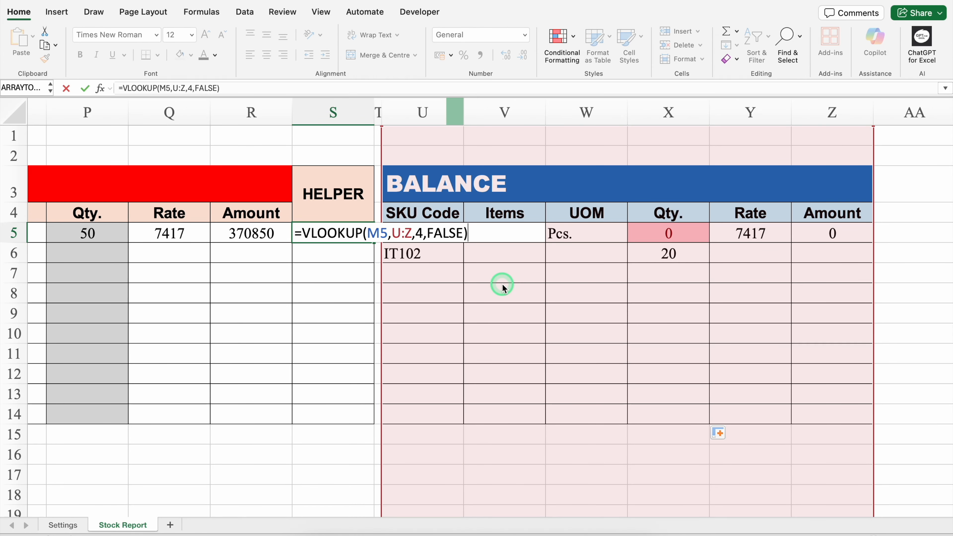
{"action": "key", "text": "Return"}
Centre the contents of HELPER cell S5 and fill its formula down to S14.
{"action": "left_click", "coordinate": [346, 232]}
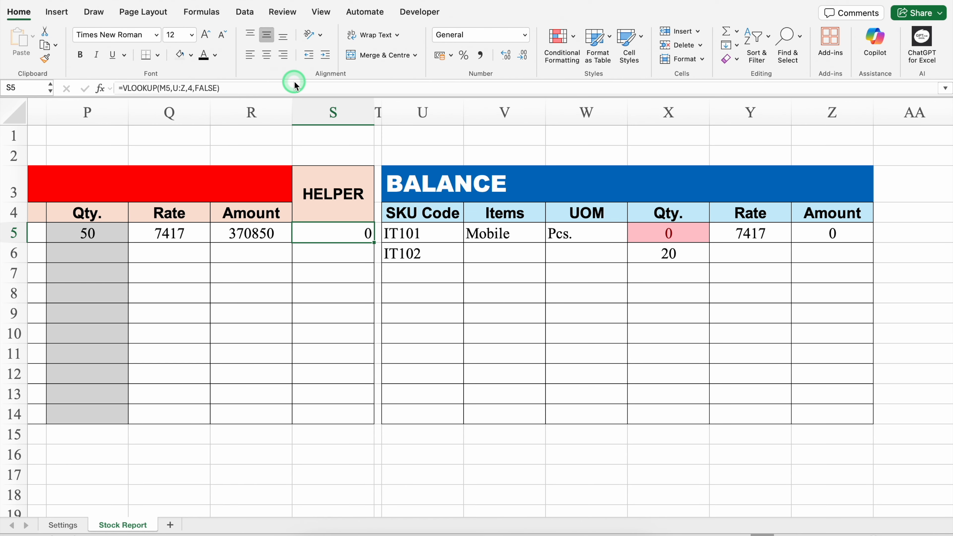
{"action": "left_click", "coordinate": [267, 56]}
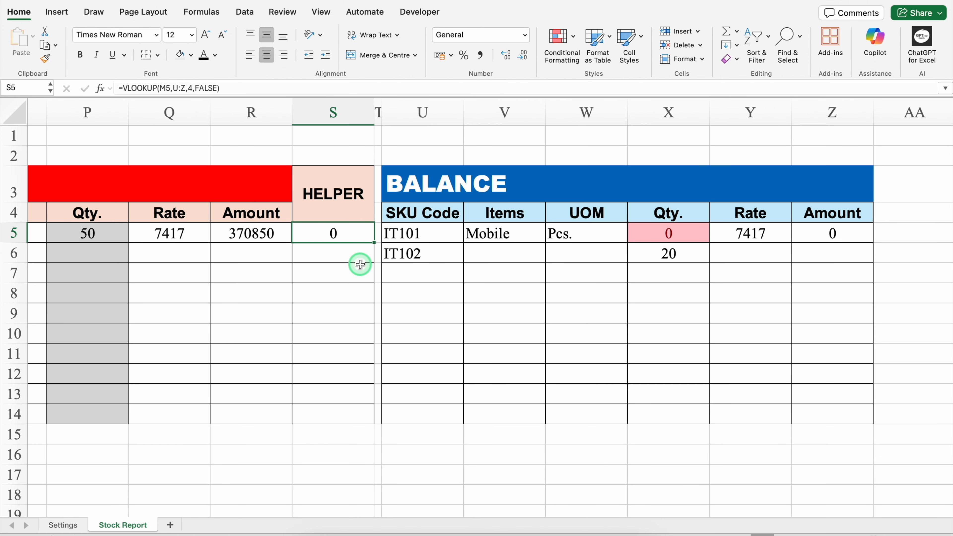
{"action": "double_click", "coordinate": [375, 244]}
Change the S5 formula to =IFERROR(VLOOKUP(M5,U:Z,4,FALSE),"") and fill it down to S14.
{"action": "left_click", "coordinate": [339, 234]}
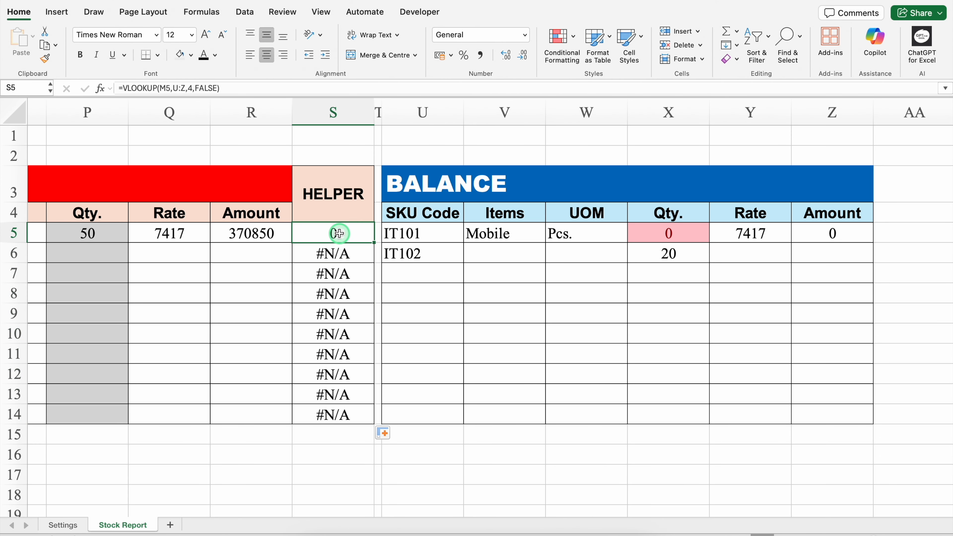
{"action": "double_click", "coordinate": [339, 234]}
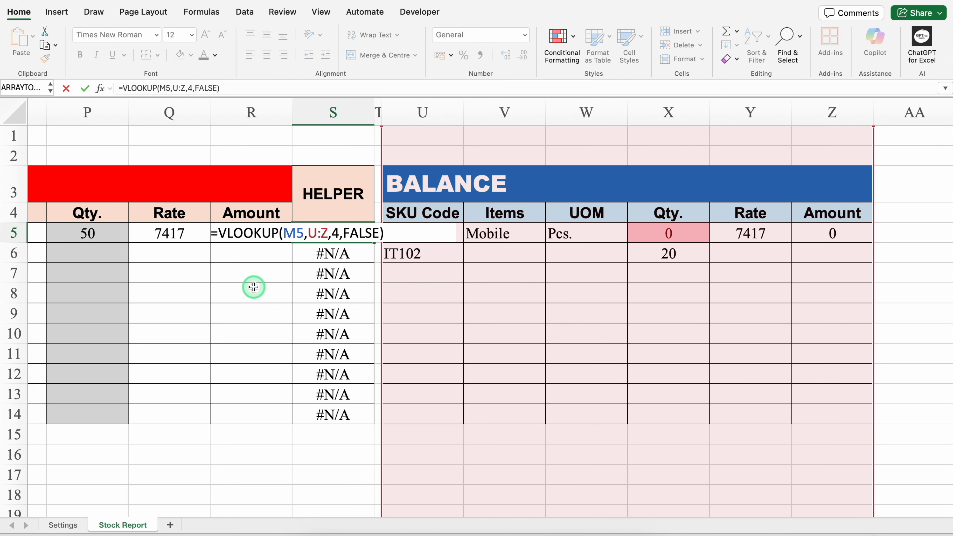
{"action": "type", "text": "IFE"}
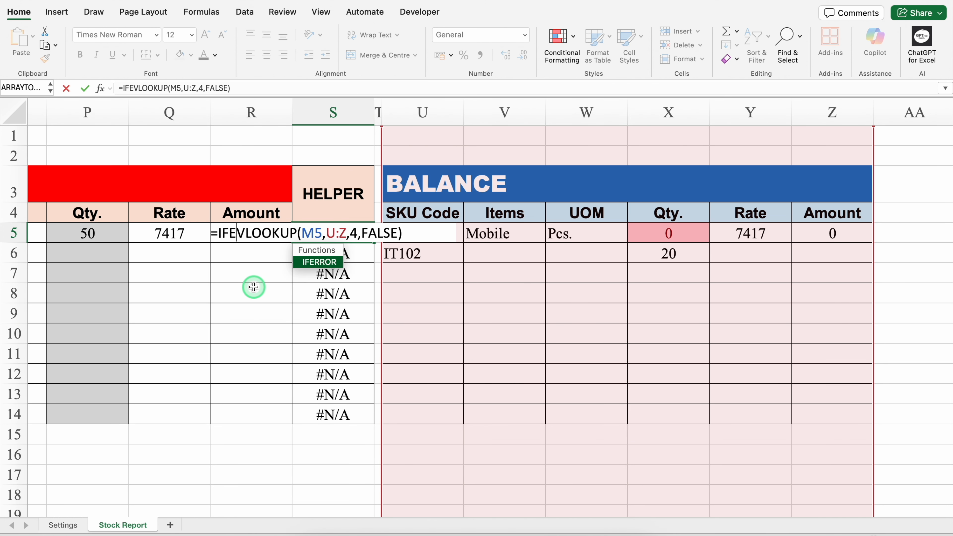
{"action": "double_click", "coordinate": [321, 263]}
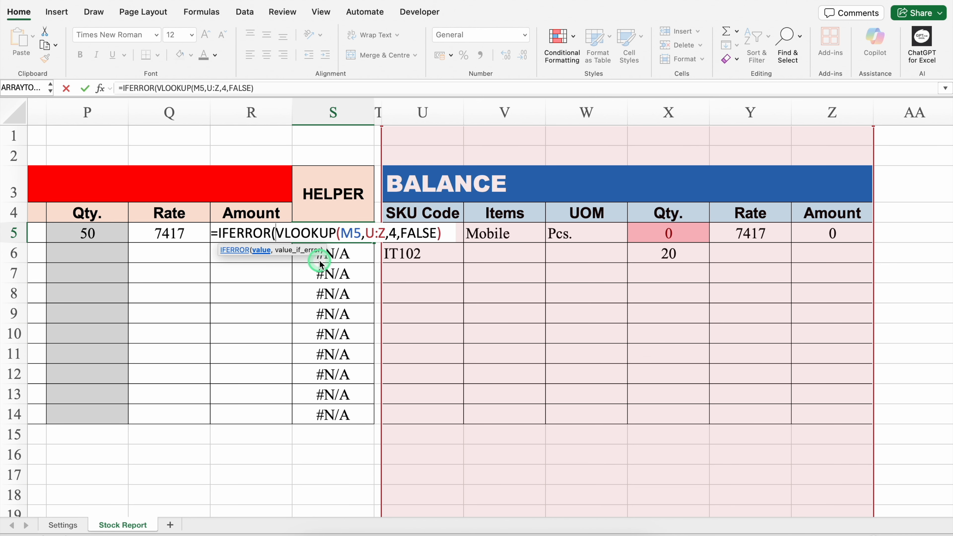
{"action": "left_click", "coordinate": [443, 233]}
{"action": "type", "text": ","}
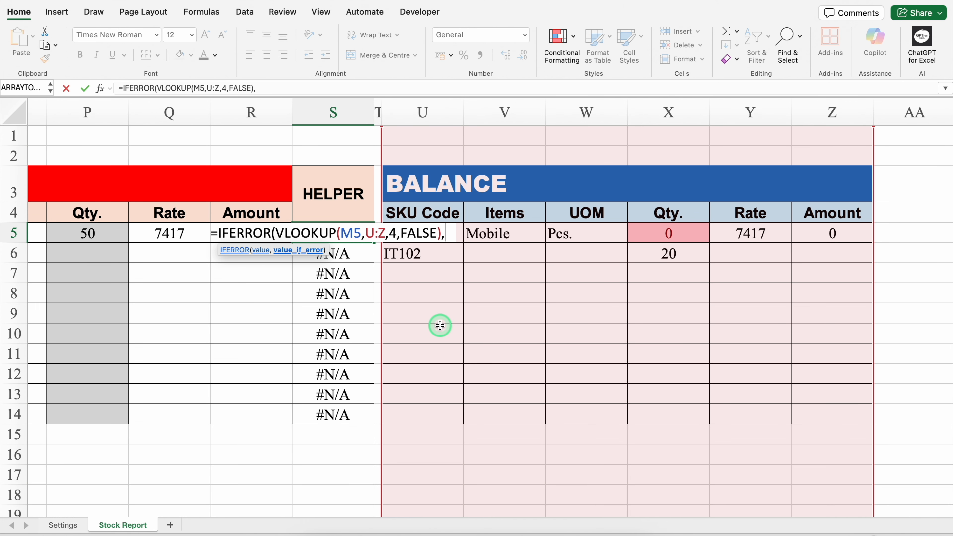
{"action": "type", "text": "\"\""}
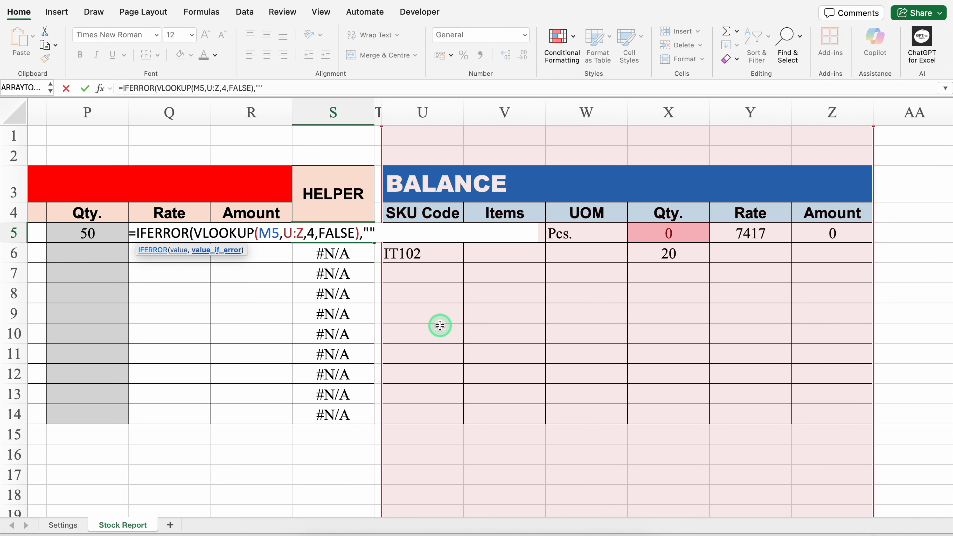
{"action": "type", "text": ")"}
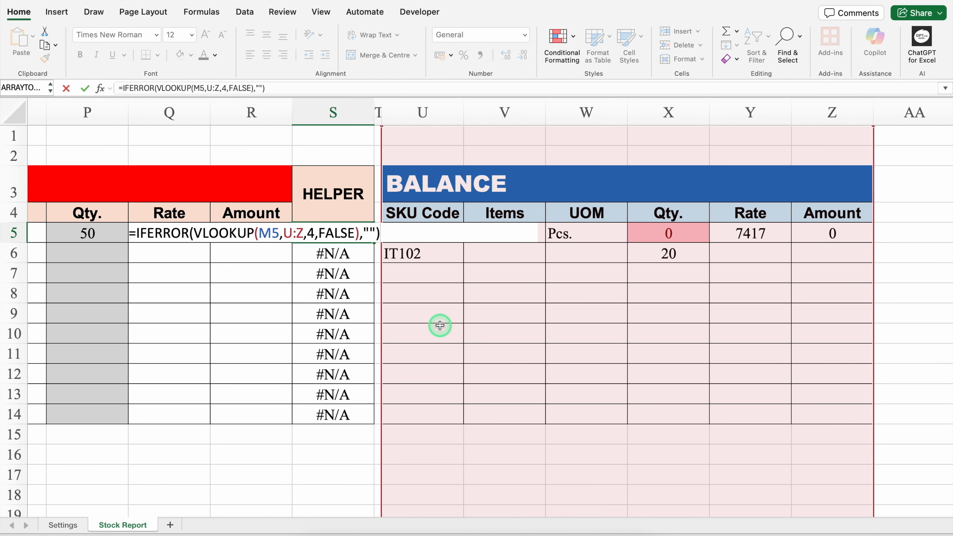
{"action": "key", "text": "Return"}
{"action": "left_click", "coordinate": [352, 235]}
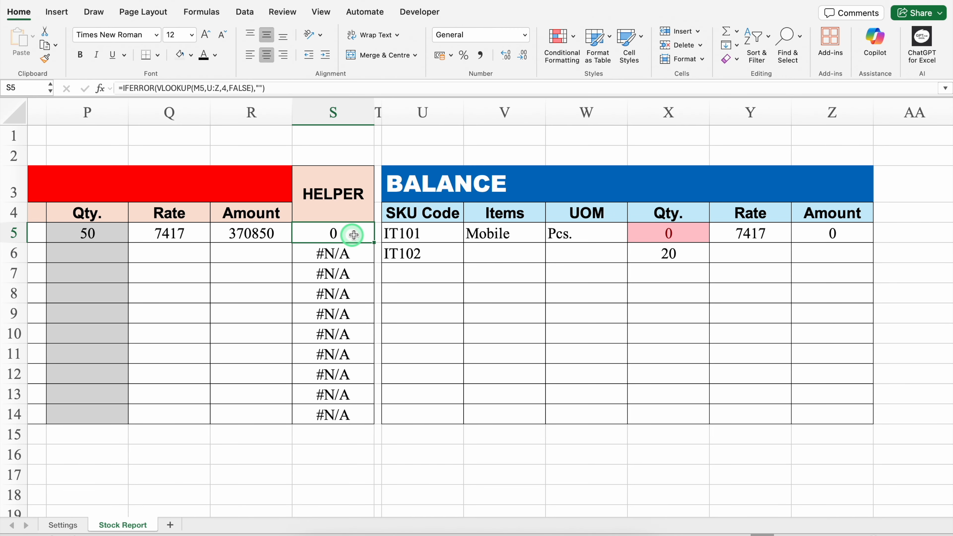
{"action": "double_click", "coordinate": [373, 243]}
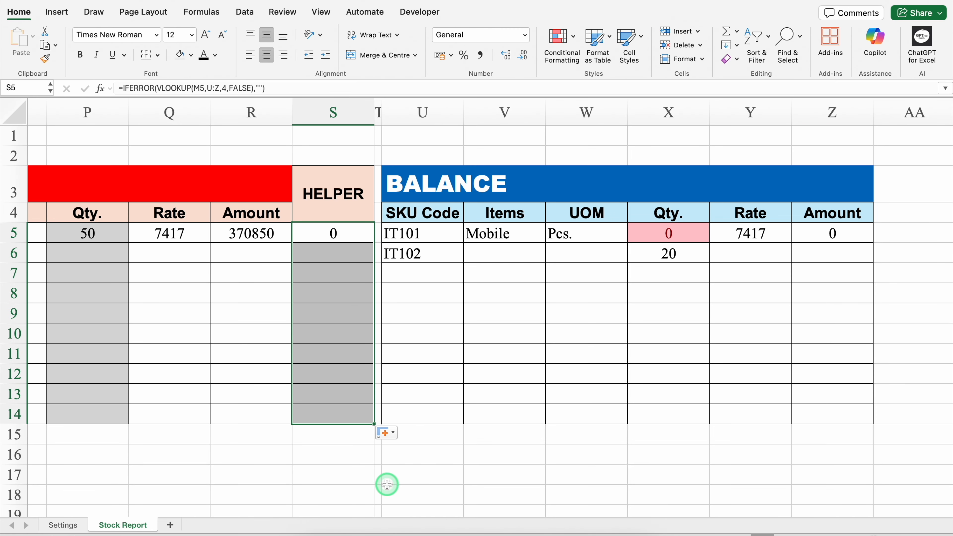
Set the OUT quantity in P5 to 40 to test the HELPER formula.
{"action": "scroll", "coordinate": [512, 514], "scroll_direction": "left", "scroll_amount": 2}
{"action": "scroll", "coordinate": [512, 515], "scroll_direction": "left", "scroll_amount": 2}
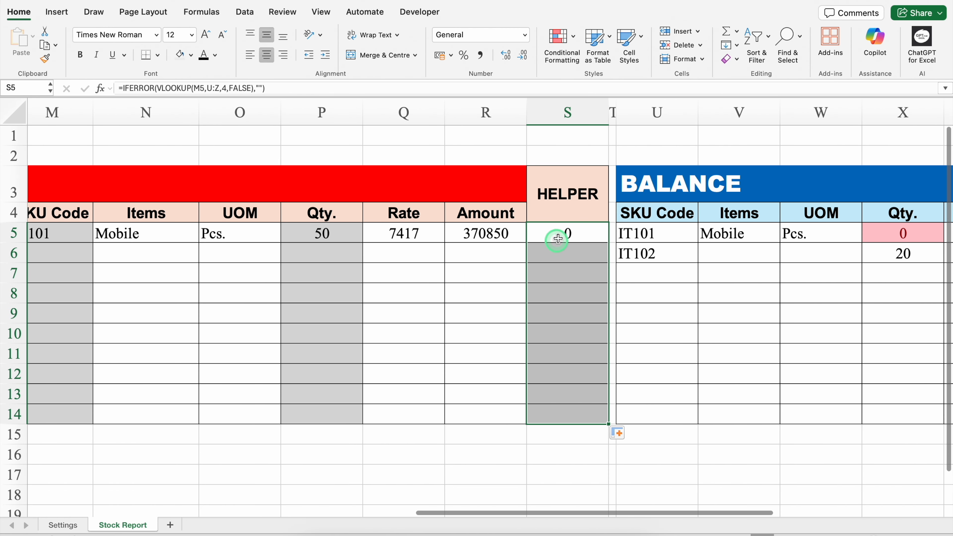
{"action": "left_click", "coordinate": [568, 229]}
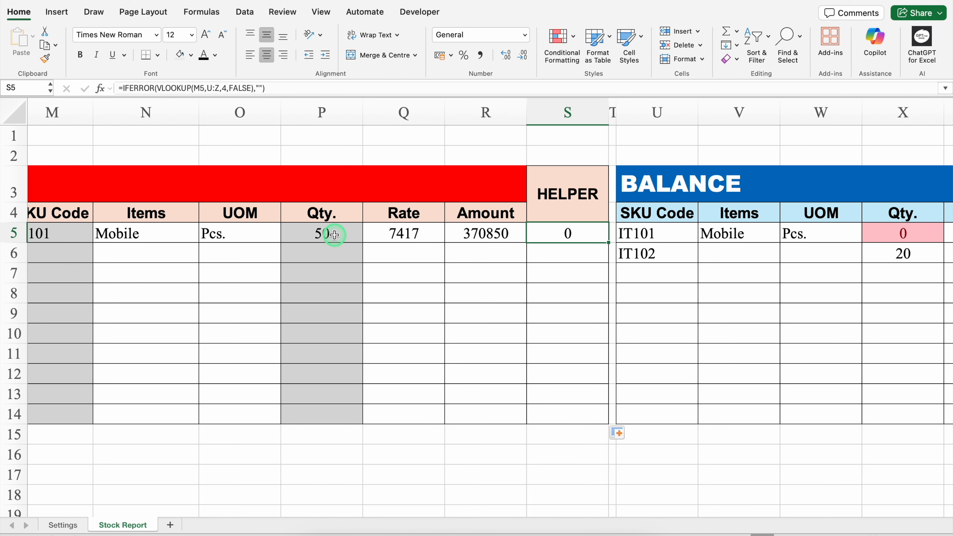
{"action": "left_click", "coordinate": [324, 233]}
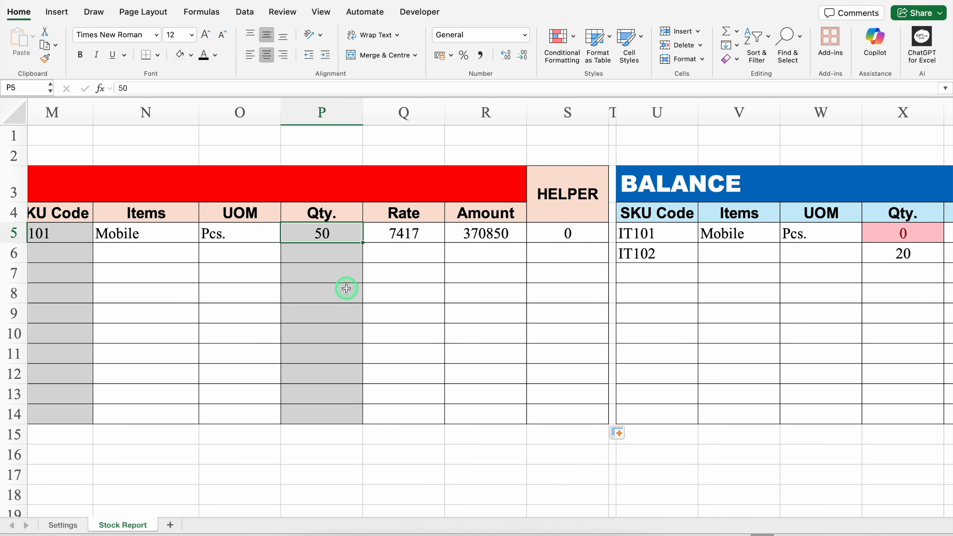
{"action": "type", "text": "4"}
{"action": "key", "text": "Return"}
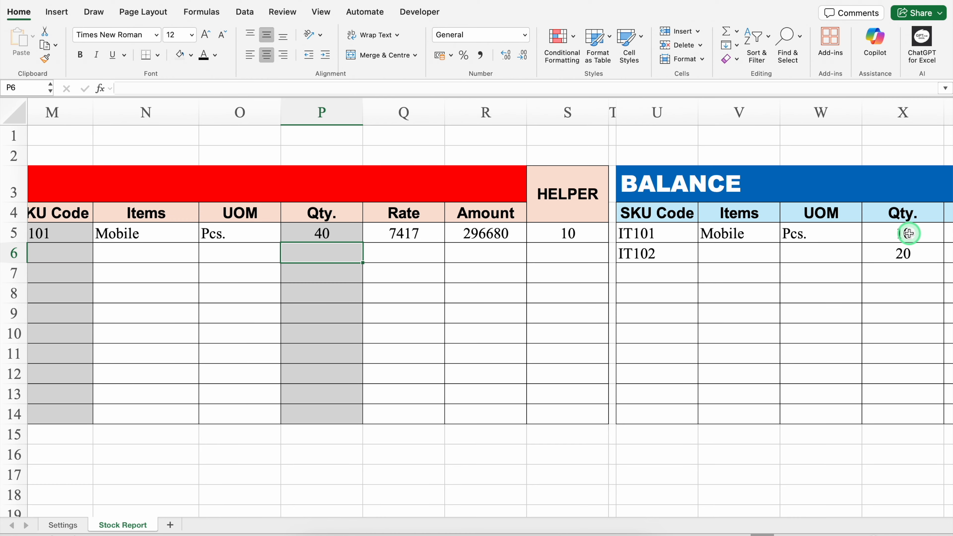
Set the OUT quantity in P5 to 60 to test issuing more than the stock received.
{"action": "left_click", "coordinate": [325, 236]}
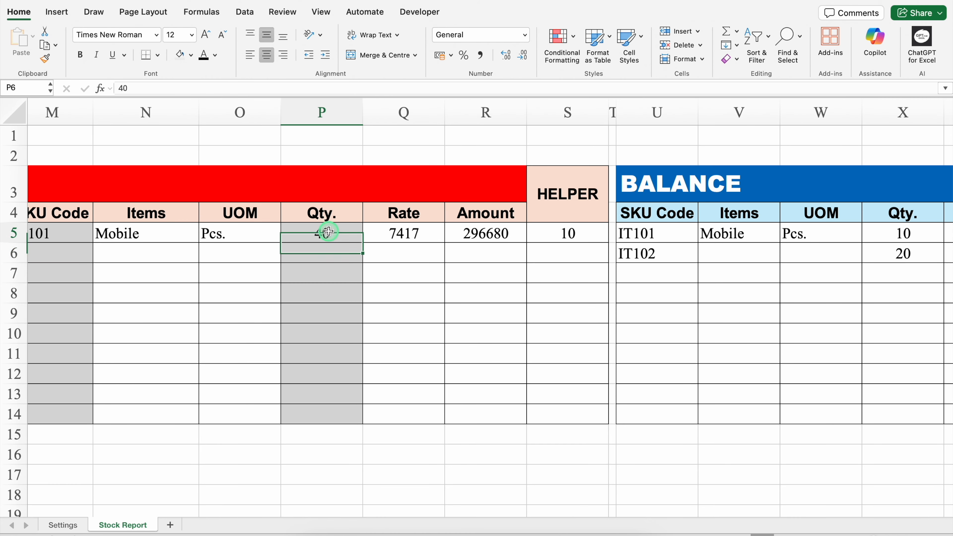
{"action": "type", "text": "6"}
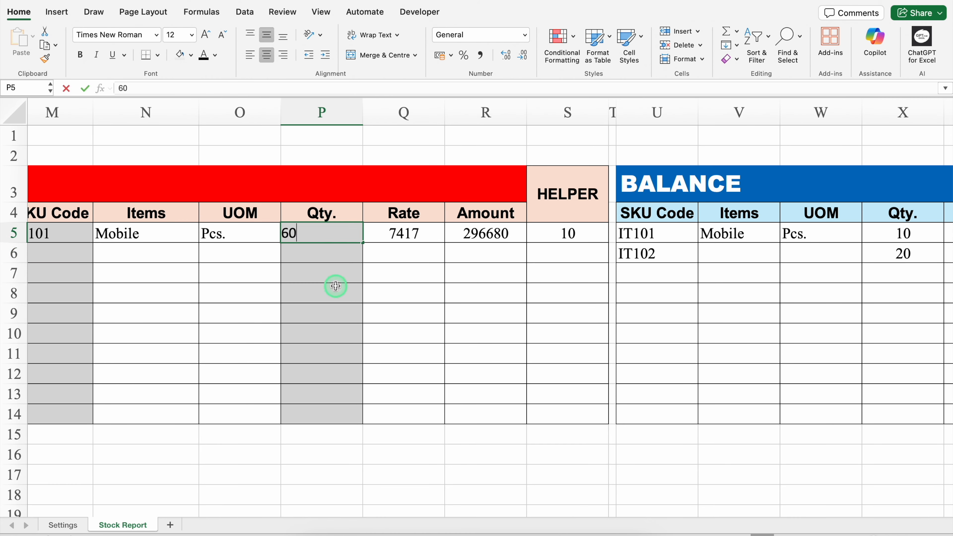
{"action": "key", "text": "Return"}
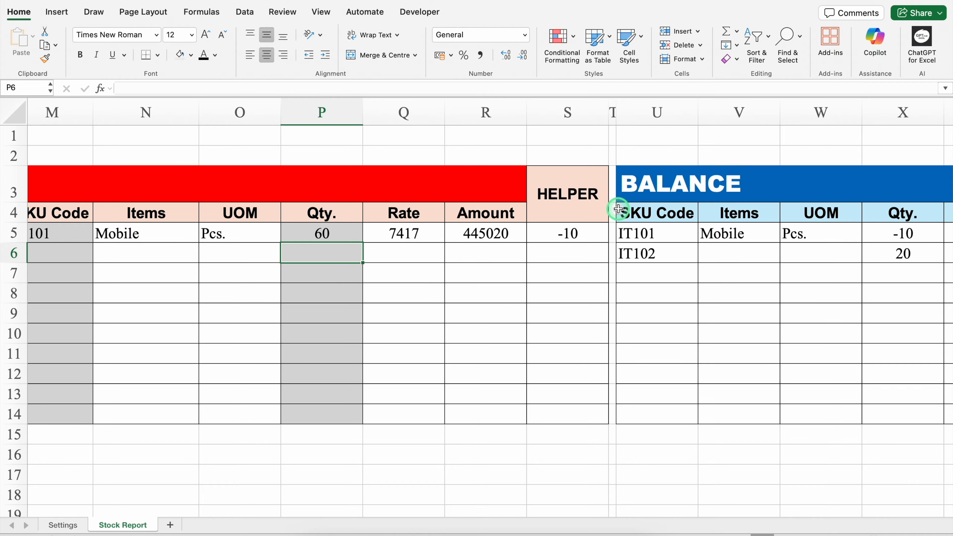
{"action": "left_click", "coordinate": [579, 242]}
Start a data validation rule of the Custom type for the OUT quantity cells P5:P14.
{"action": "left_click", "coordinate": [340, 234]}
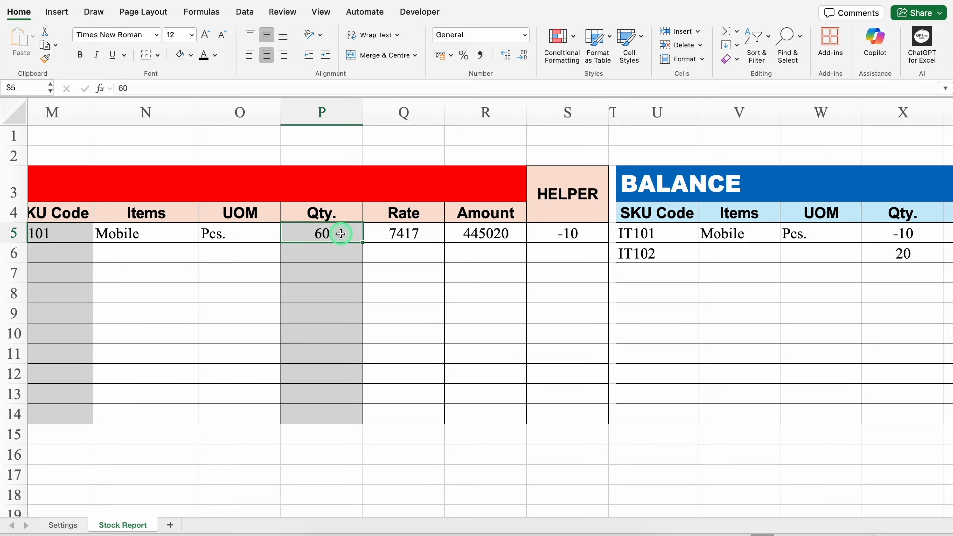
{"action": "left_click_drag", "start_coordinate": [340, 234], "coordinate": [349, 414]}
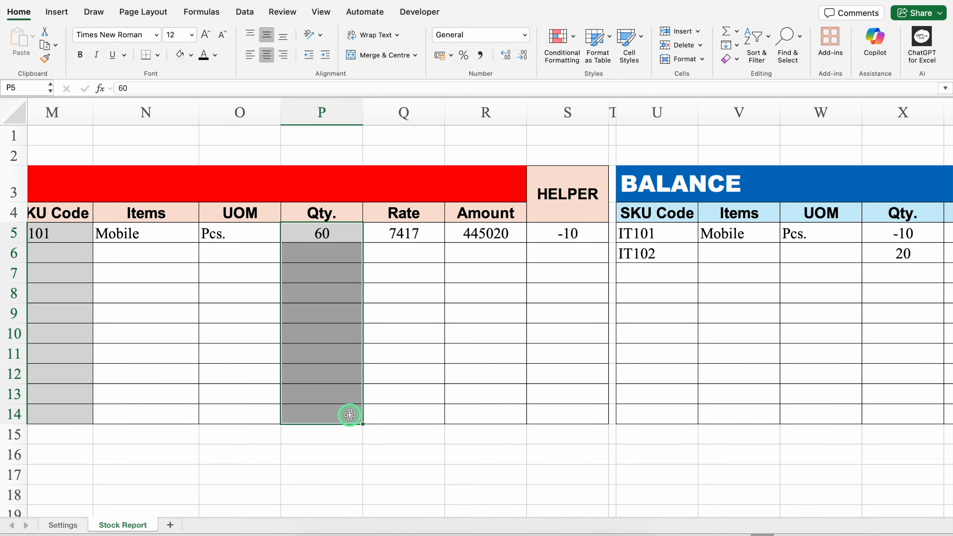
{"action": "left_click", "coordinate": [245, 12]}
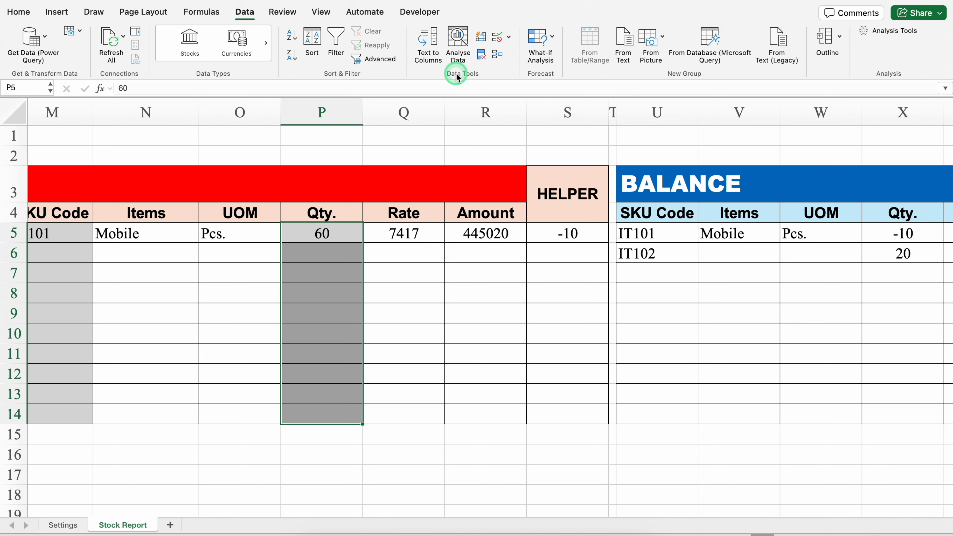
{"action": "left_click", "coordinate": [509, 37]}
{"action": "left_click", "coordinate": [545, 55]}
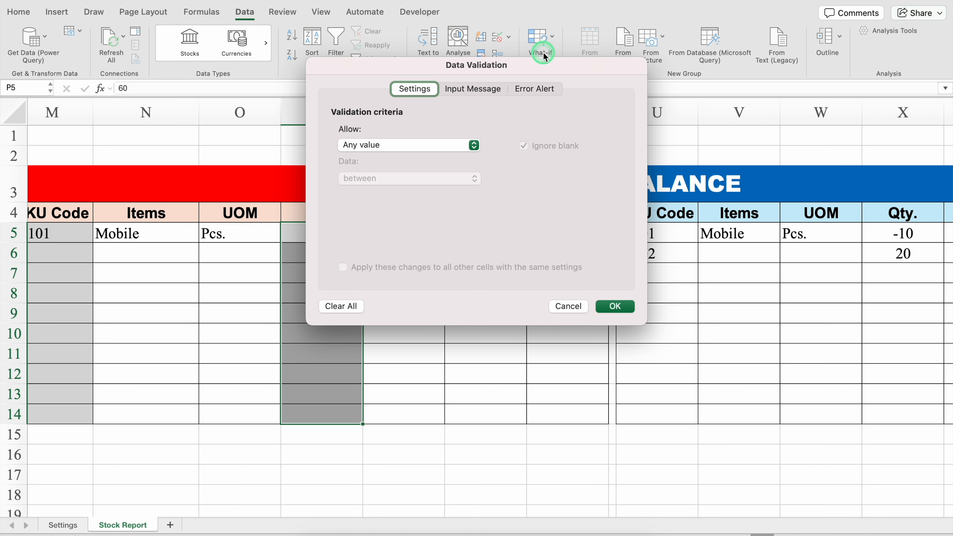
{"action": "left_click", "coordinate": [421, 145]}
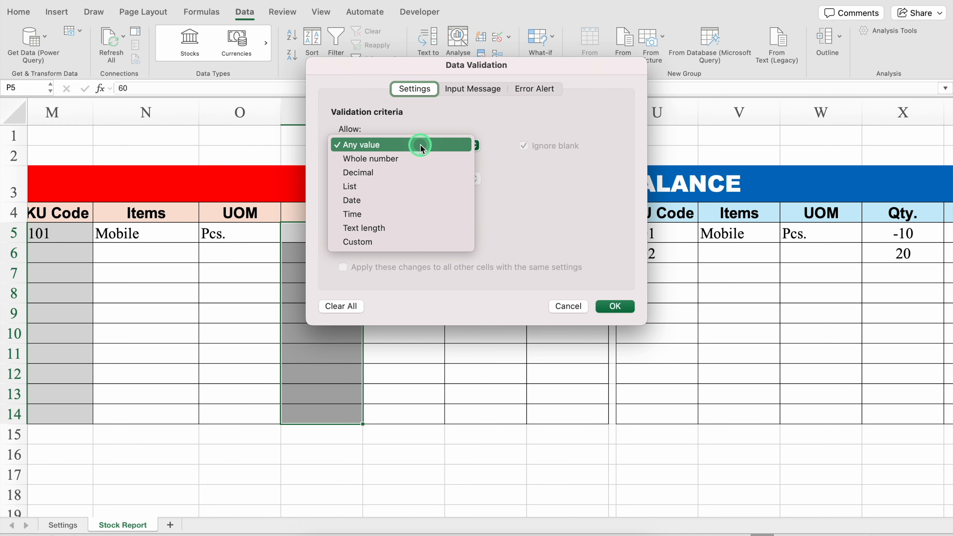
{"action": "left_click", "coordinate": [364, 242]}
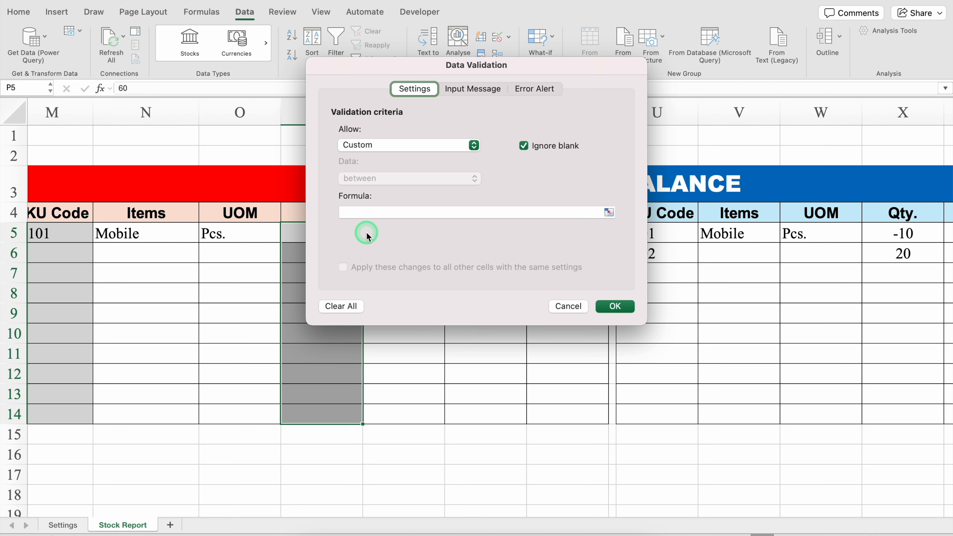
Enter =S5>-1 as the custom validation formula, referring to the first HELPER cell.
{"action": "left_click", "coordinate": [360, 211]}
{"action": "left_click_drag", "start_coordinate": [426, 70], "coordinate": [234, 106]}
{"action": "left_click", "coordinate": [237, 250]}
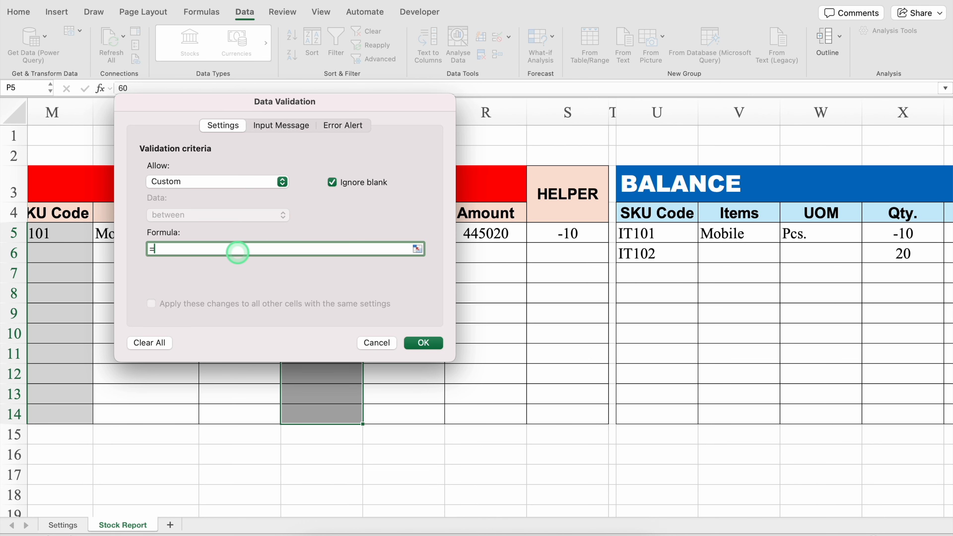
{"action": "type", "text": "="}
{"action": "left_click", "coordinate": [587, 231]}
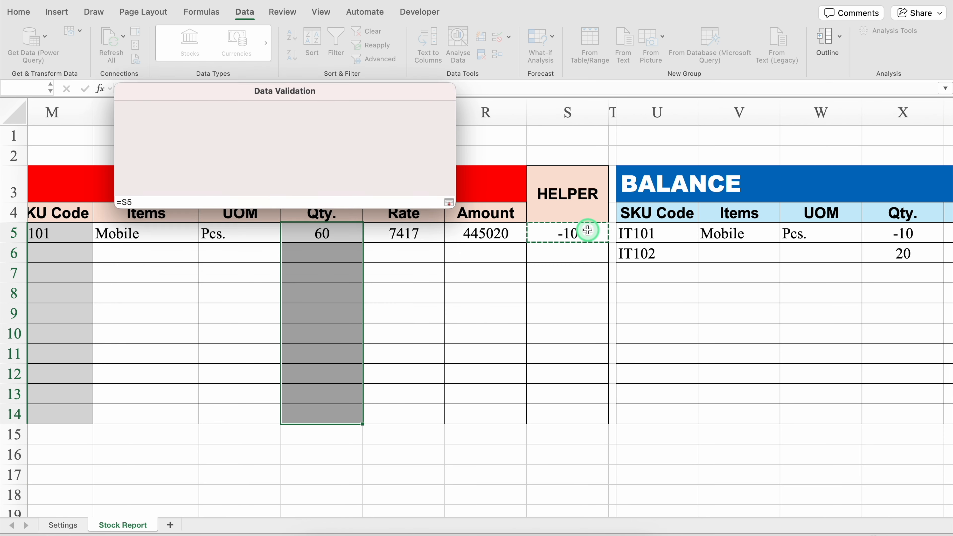
{"action": "type", "text": ">-1"}
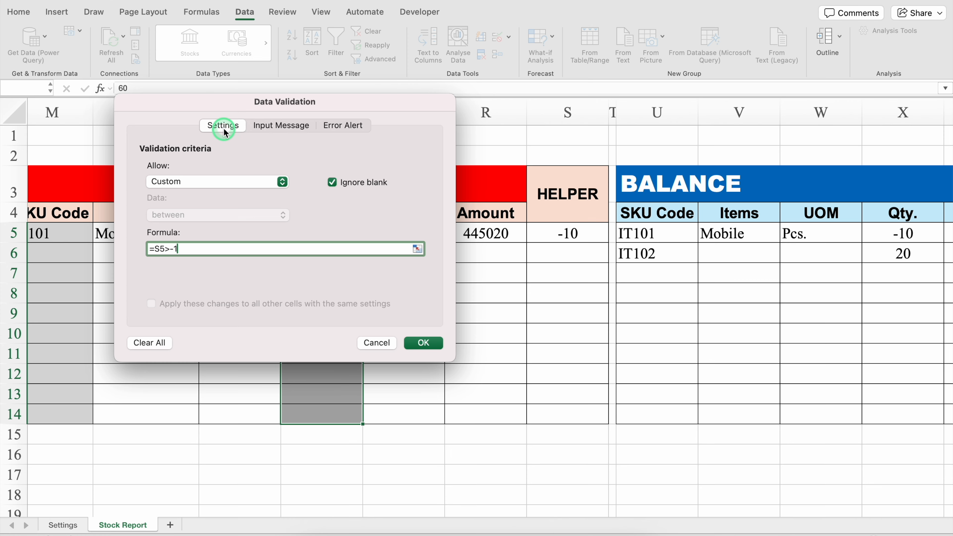
Give the validation rule an error alert titled "Less Stock" with the message "Stock Levels are Low", and apply the rule.
{"action": "left_click", "coordinate": [349, 129]}
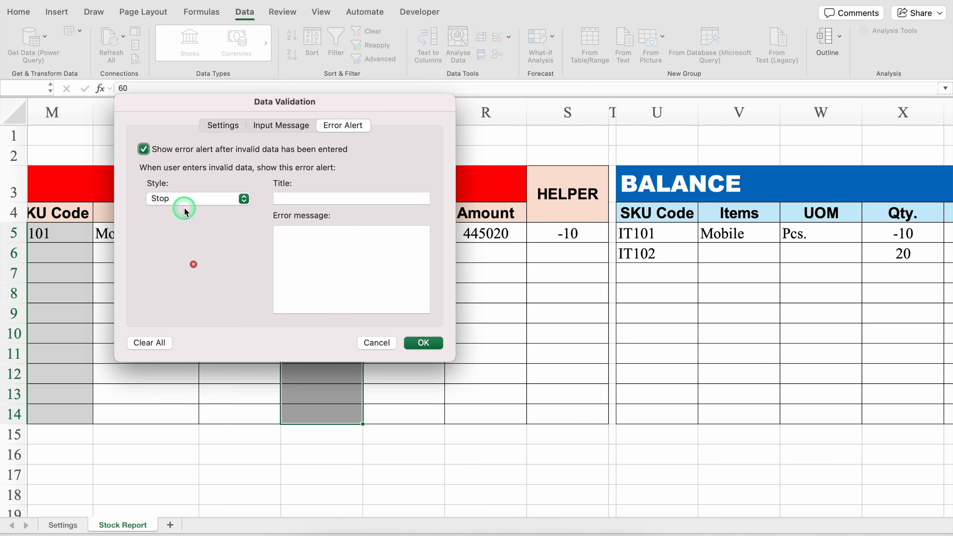
{"action": "left_click", "coordinate": [303, 199]}
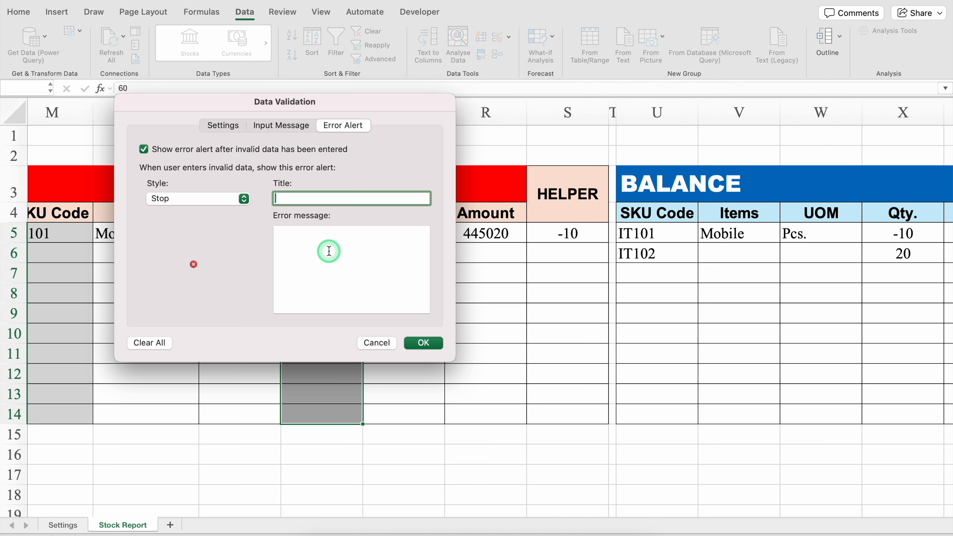
{"action": "left_click", "coordinate": [309, 232]}
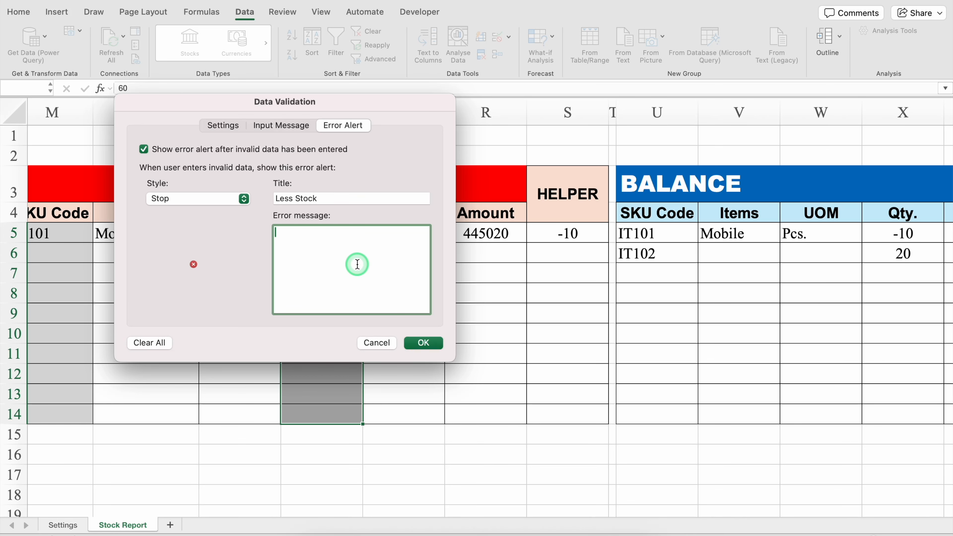
{"action": "type", "text": "Stock Levels are Low"}
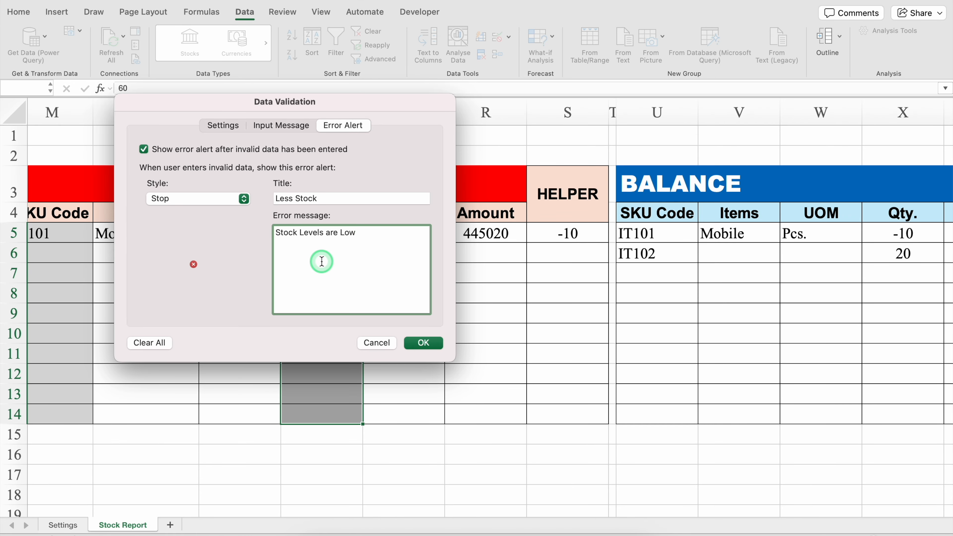
{"action": "left_click", "coordinate": [426, 342]}
Clear the OUT quantity in P5 and set it to 50.
{"action": "left_click", "coordinate": [349, 241]}
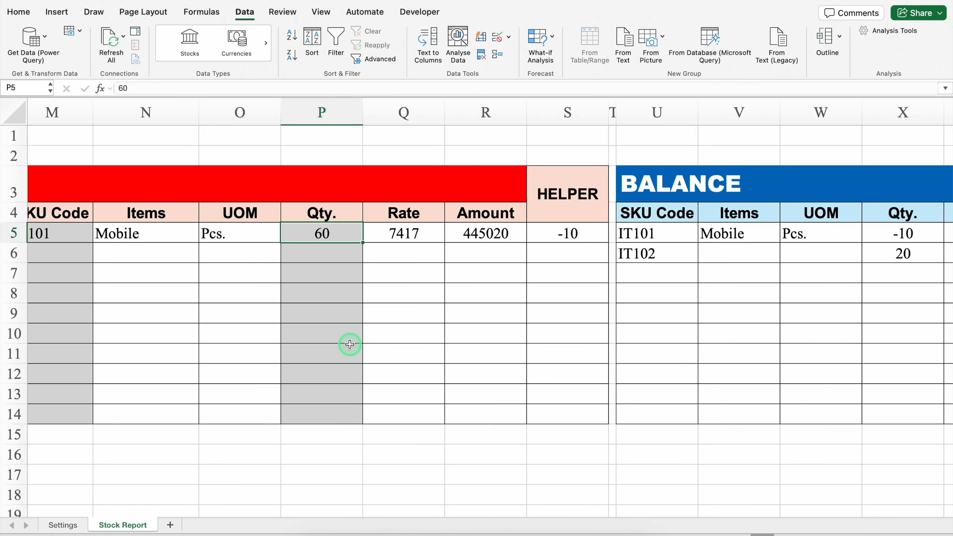
{"action": "key", "text": "Delete"}
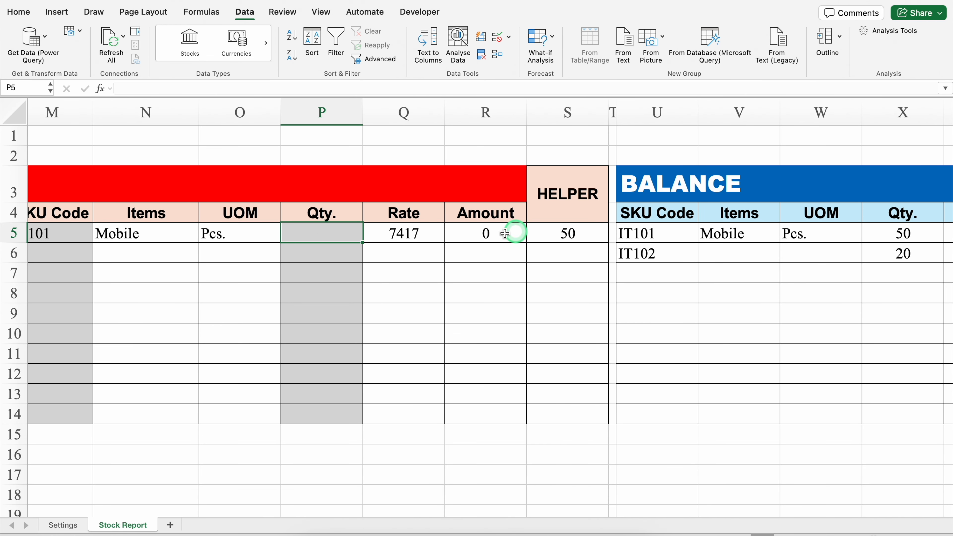
{"action": "type", "text": "50"}
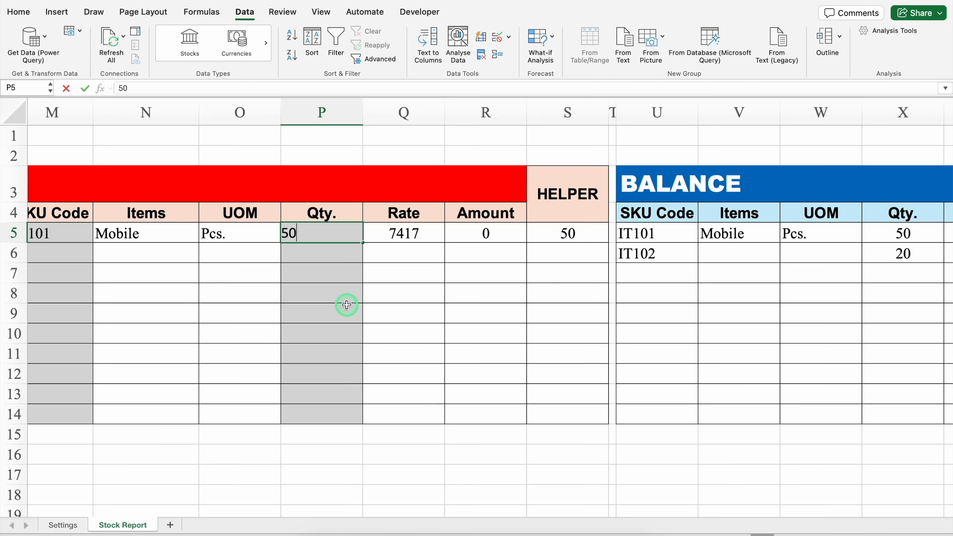
{"action": "key", "text": "Return"}
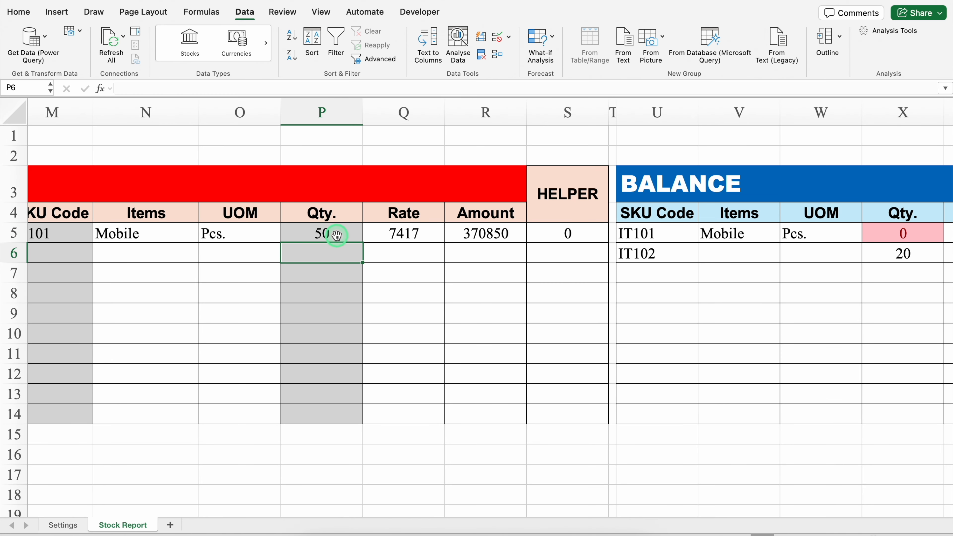
Try to set the OUT quantity in P5 to 51 to test the validation rule, then cancel the entry.
{"action": "left_click", "coordinate": [336, 235]}
{"action": "type", "text": "51"}
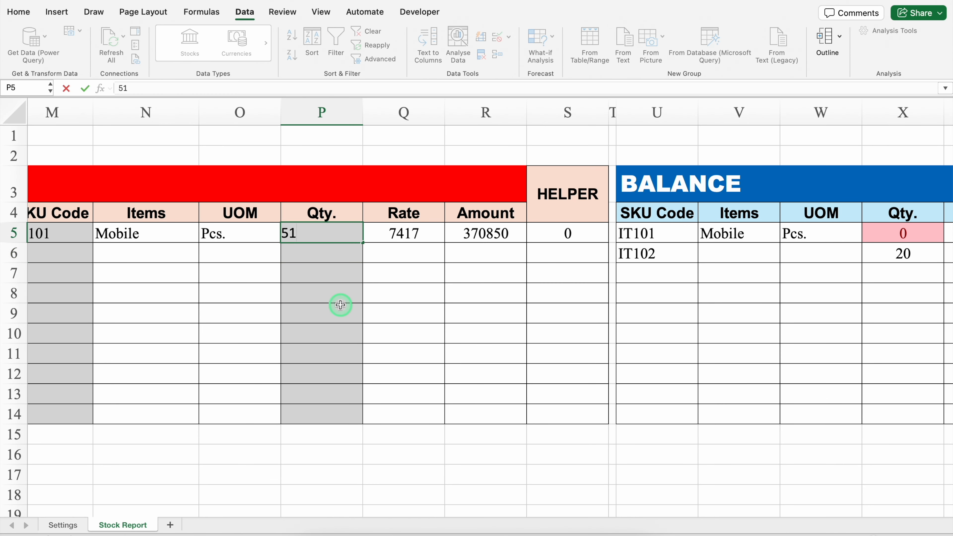
{"action": "key", "text": "Return"}
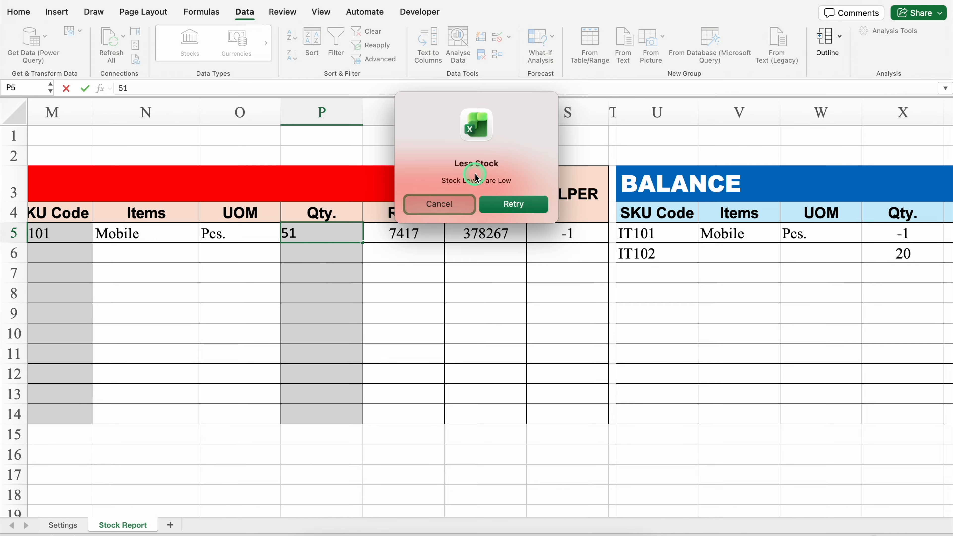
{"action": "left_click", "coordinate": [439, 203]}
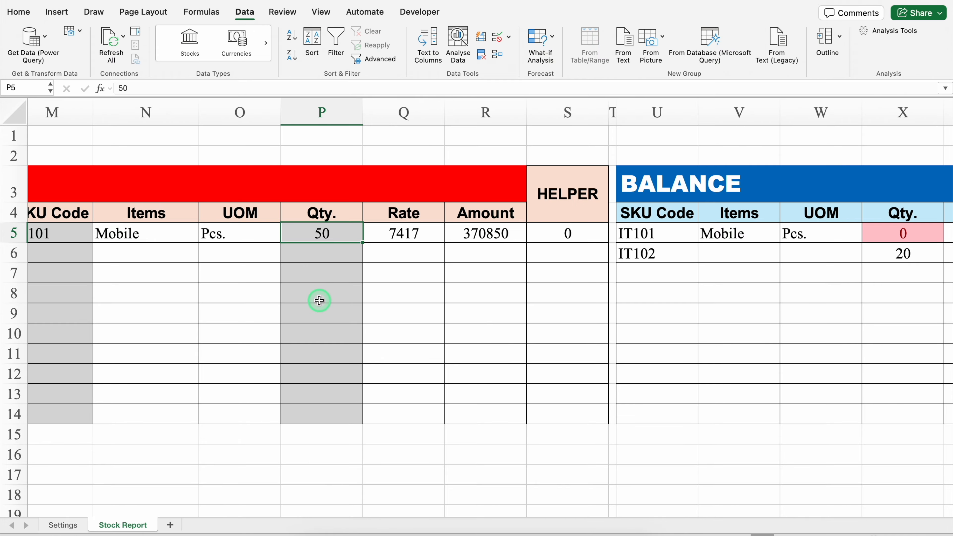
Choose SKU code IT101 for the second OUT row in M6.
{"action": "left_click_drag", "start_coordinate": [504, 512], "coordinate": [419, 512]}
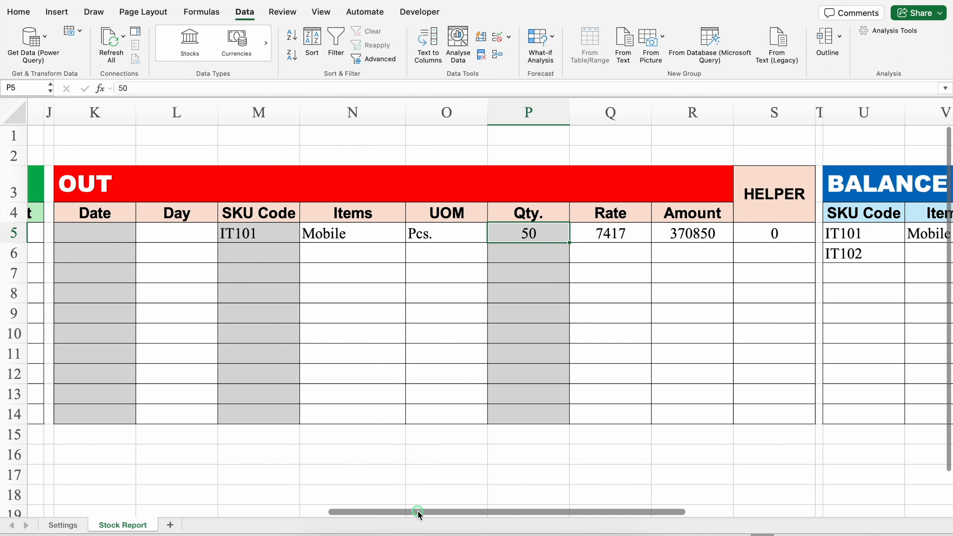
{"action": "left_click", "coordinate": [255, 251]}
{"action": "left_click", "coordinate": [305, 256]}
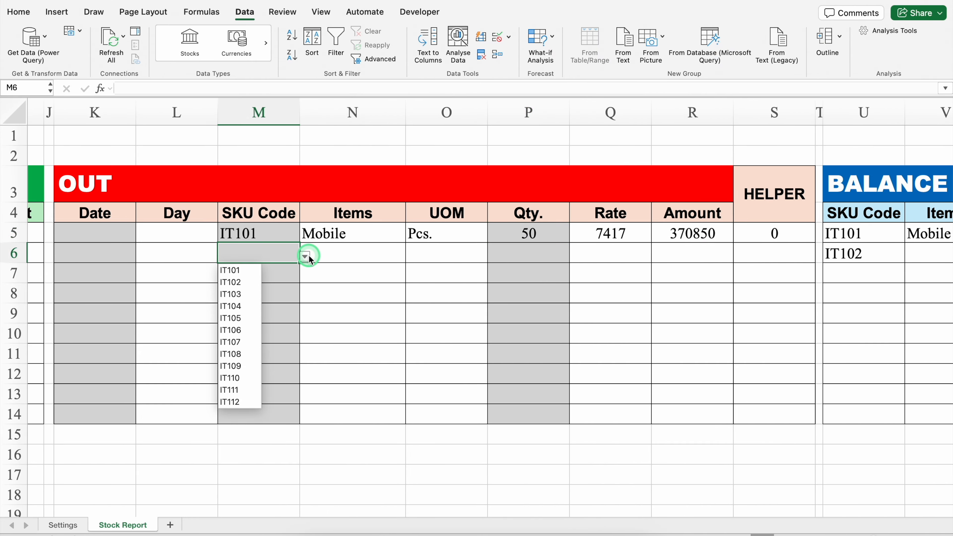
{"action": "left_click", "coordinate": [241, 271]}
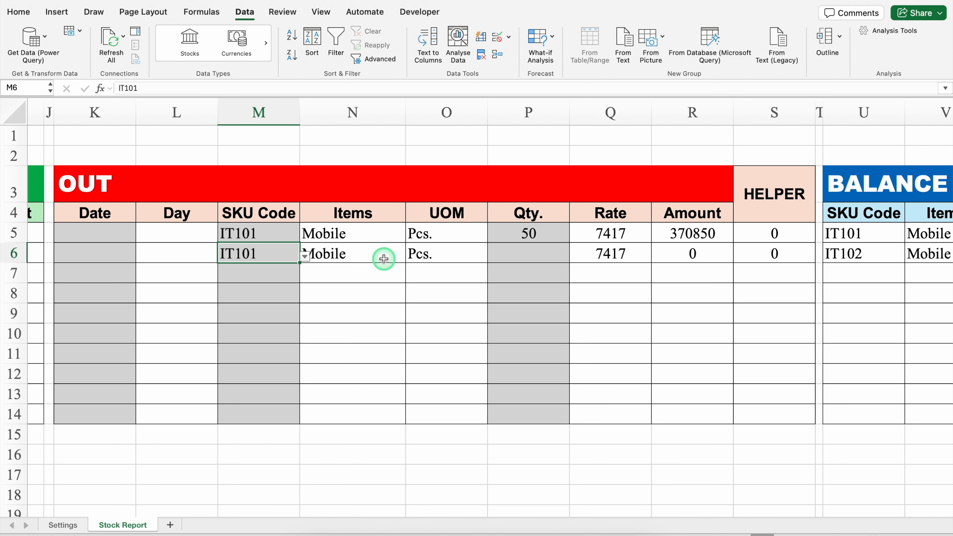
Try to enter an OUT quantity of 1 for the second IT101 row in P6, and cancel the entry.
{"action": "left_click", "coordinate": [531, 254]}
{"action": "type", "text": "1"}
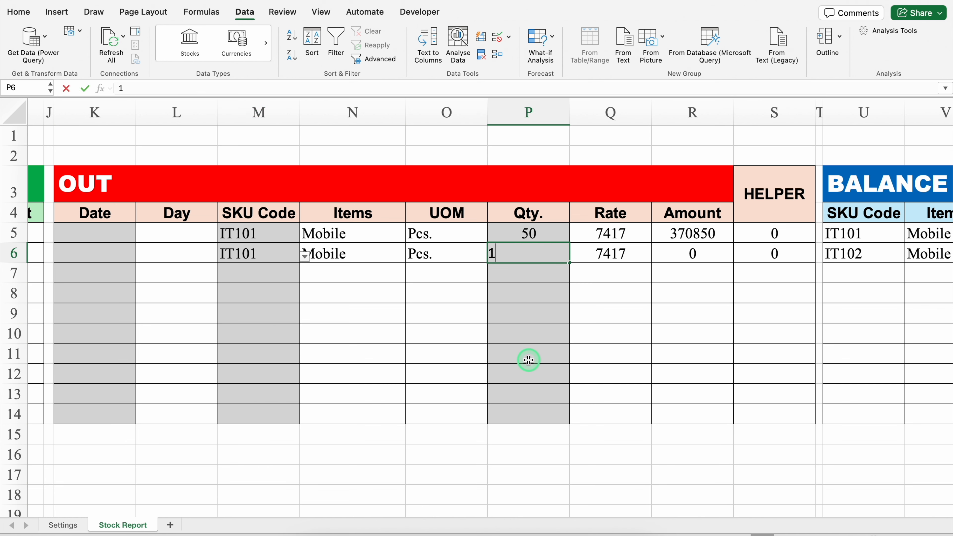
{"action": "key", "text": "Return"}
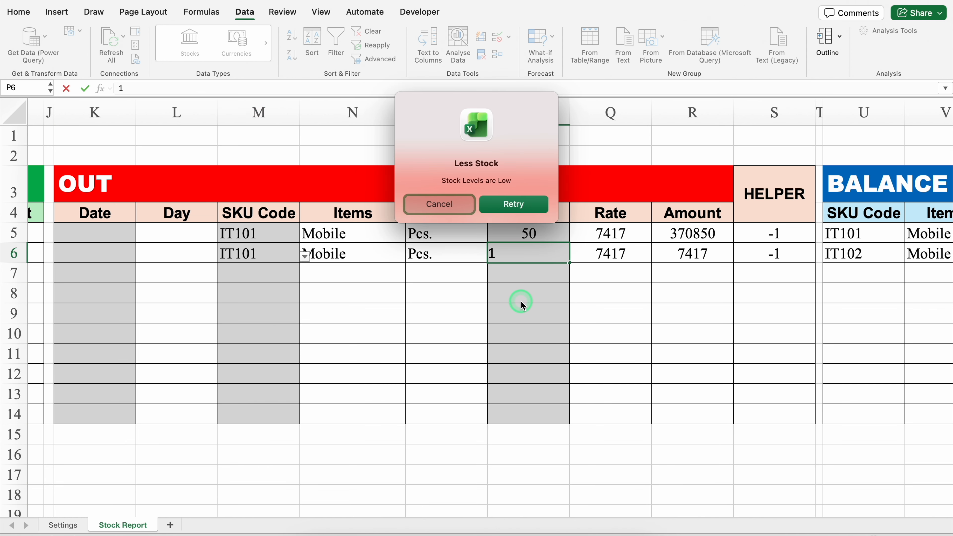
{"action": "left_click", "coordinate": [452, 206]}
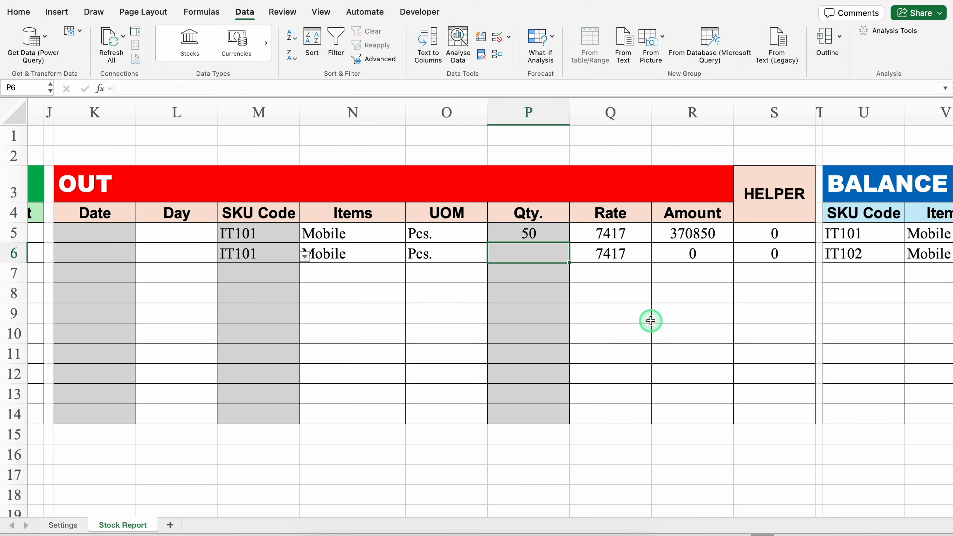
Hide the HELPER column S.
{"action": "left_click", "coordinate": [778, 111]}
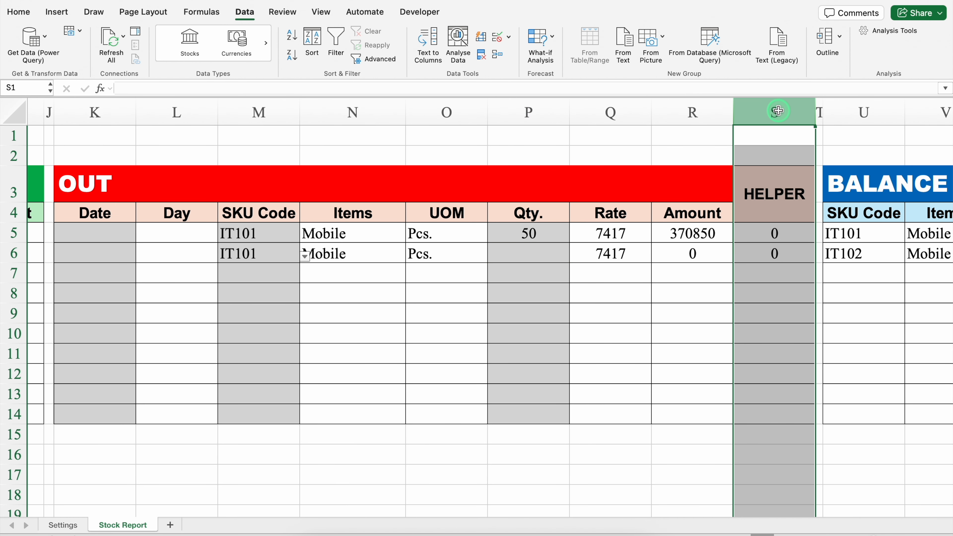
{"action": "right_click", "coordinate": [778, 111]}
{"action": "left_click", "coordinate": [804, 258]}
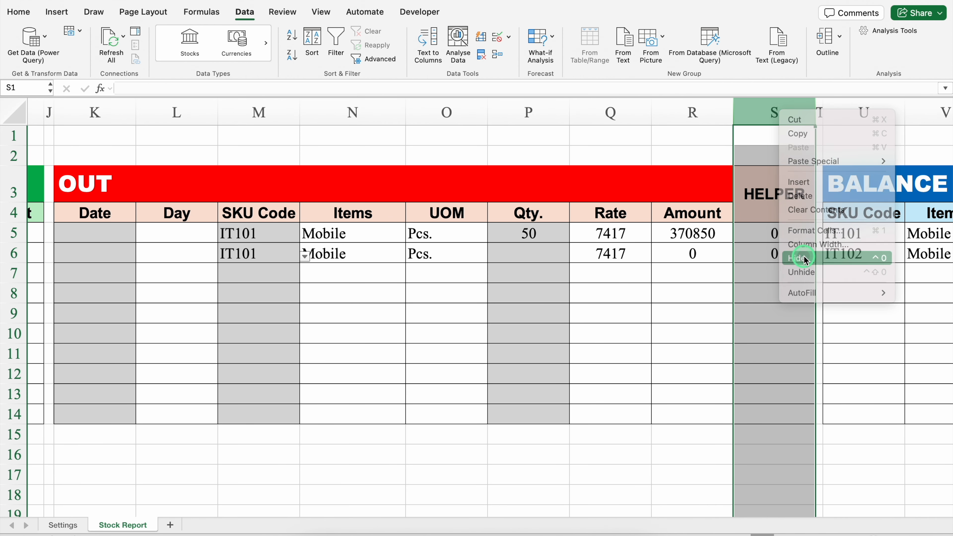
Merge and centre the BALANCE title across U3:Z3 and apply all borders to it.
{"action": "left_click_drag", "start_coordinate": [556, 513], "coordinate": [745, 505]}
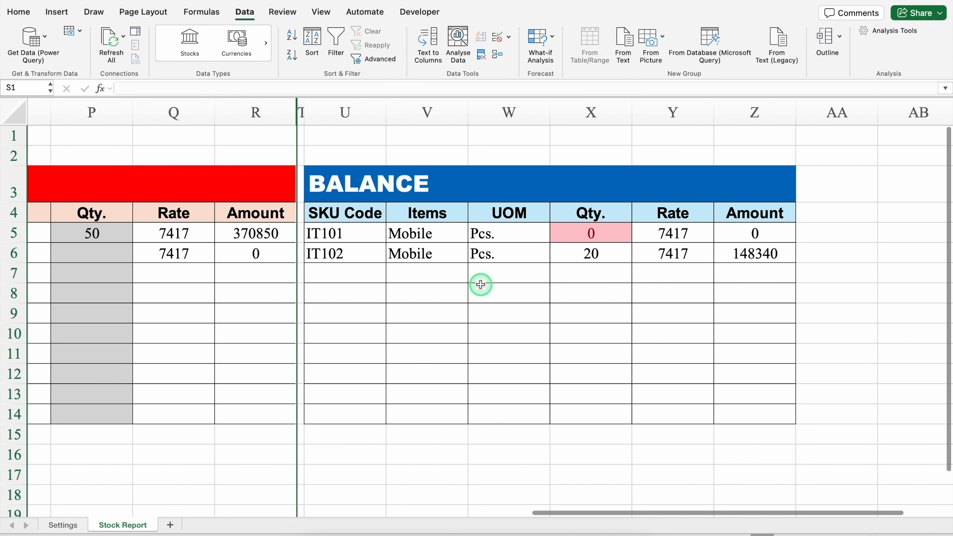
{"action": "left_click", "coordinate": [332, 176]}
{"action": "left_click_drag", "start_coordinate": [332, 177], "coordinate": [762, 192]}
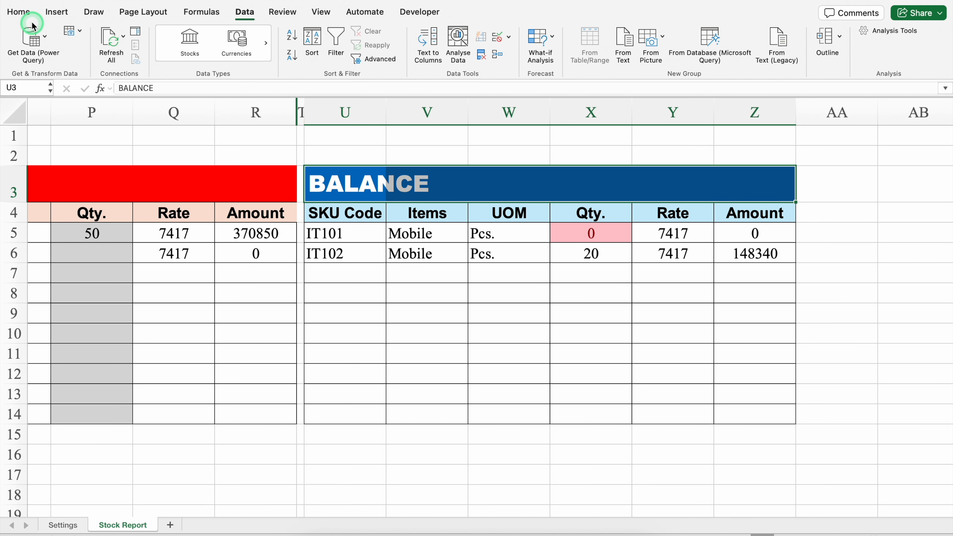
{"action": "left_click", "coordinate": [19, 12]}
{"action": "left_click", "coordinate": [394, 60]}
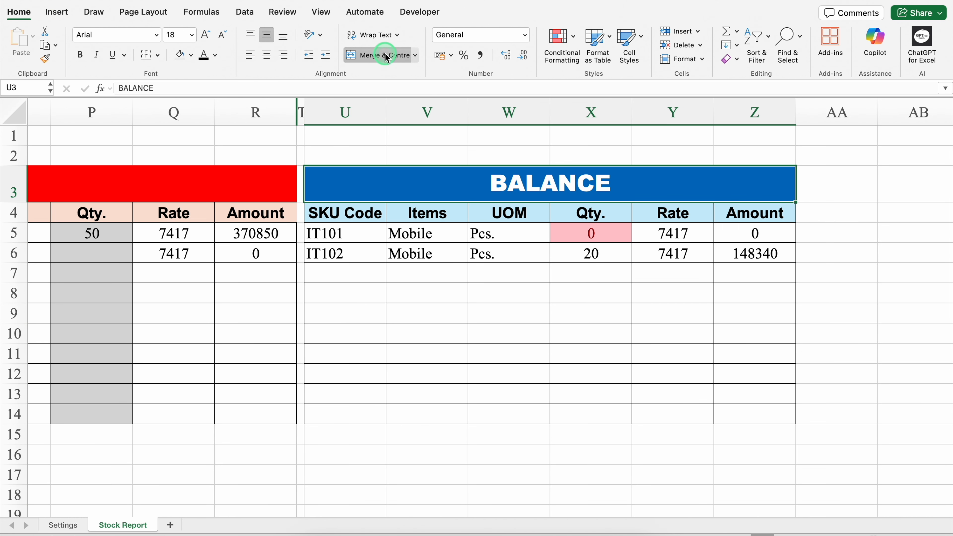
{"action": "left_click", "coordinate": [158, 56]}
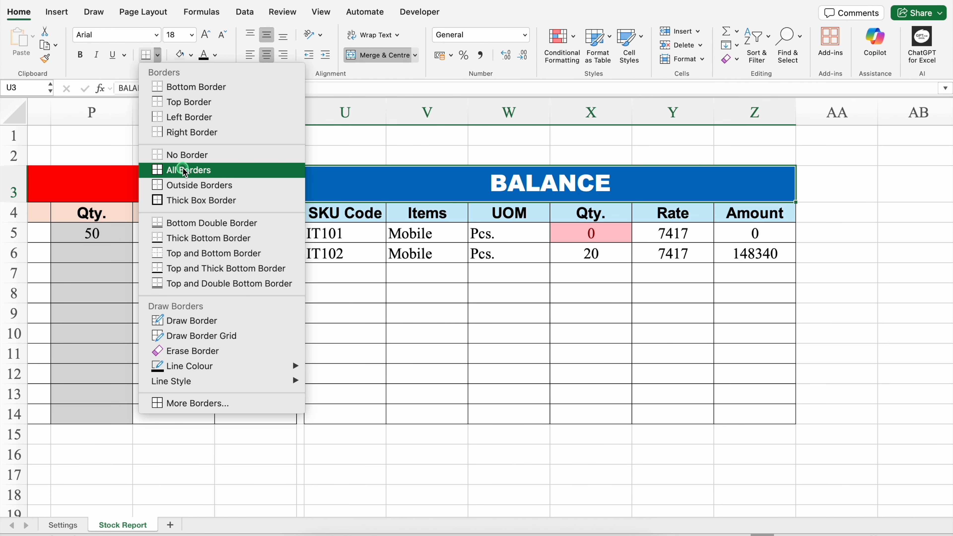
{"action": "left_click", "coordinate": [170, 170]}
Merge and centre the OUT title across K3:R3.
{"action": "left_click_drag", "start_coordinate": [685, 513], "coordinate": [464, 504]}
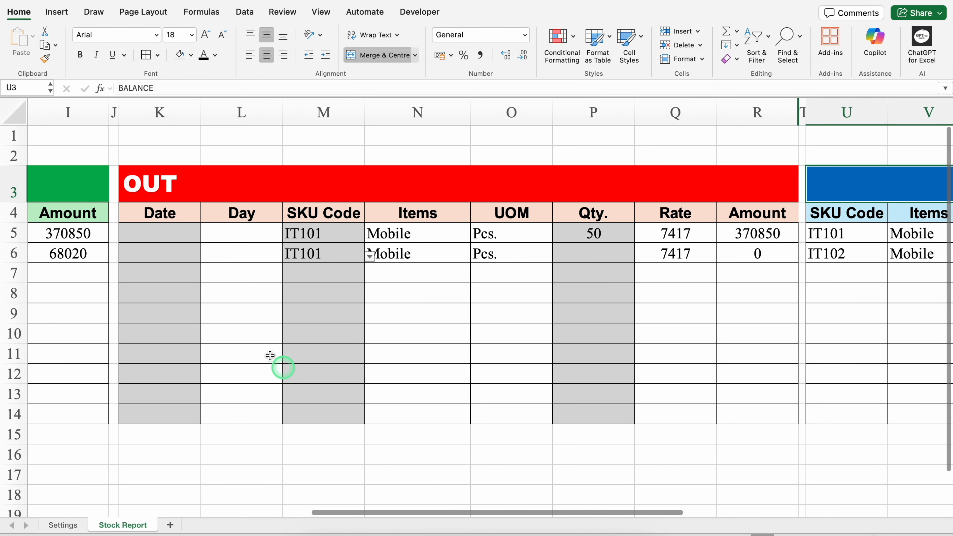
{"action": "left_click_drag", "start_coordinate": [151, 186], "coordinate": [766, 183]}
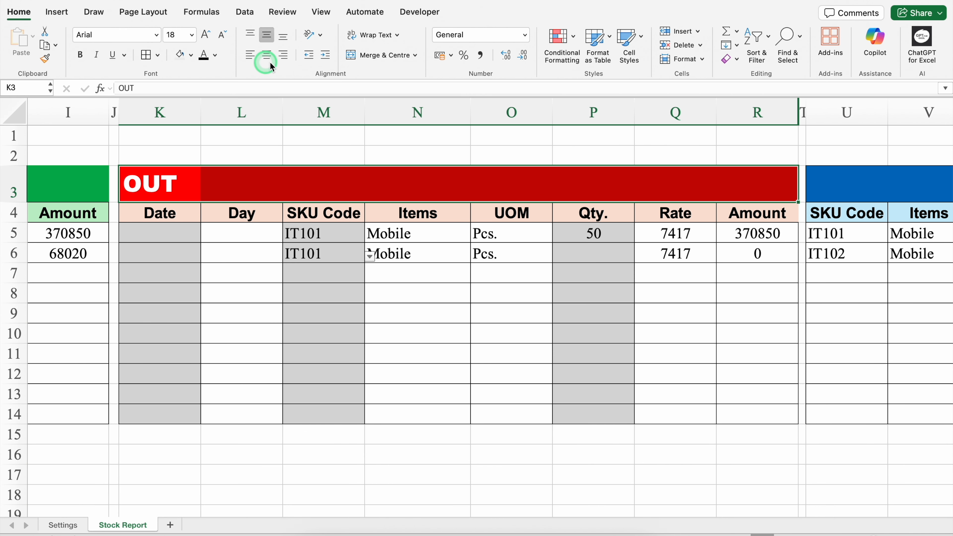
{"action": "left_click", "coordinate": [359, 56]}
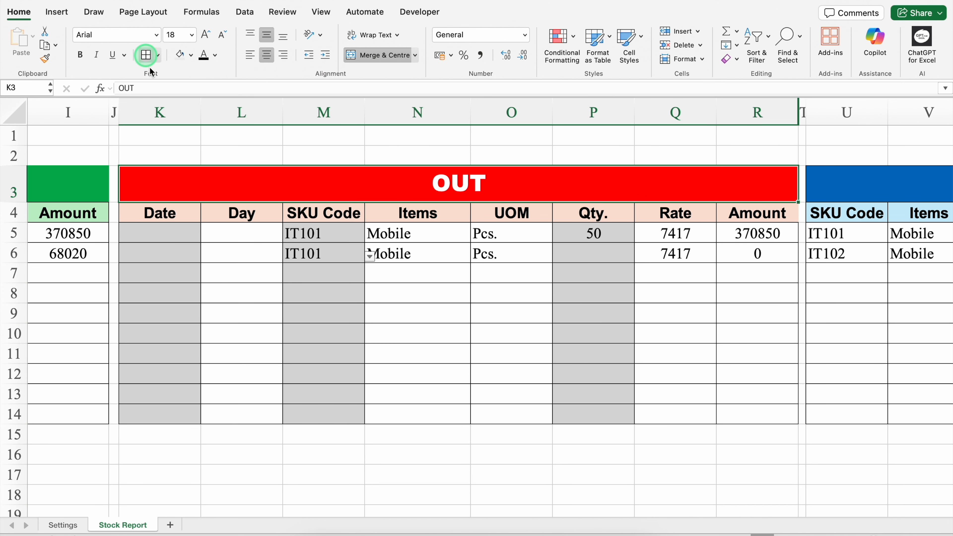
Merge and centre the IN title across B3:I3 and apply all borders to it.
{"action": "left_click_drag", "start_coordinate": [575, 513], "coordinate": [292, 513]}
{"action": "left_click_drag", "start_coordinate": [84, 188], "coordinate": [745, 187]}
{"action": "left_click", "coordinate": [379, 56]}
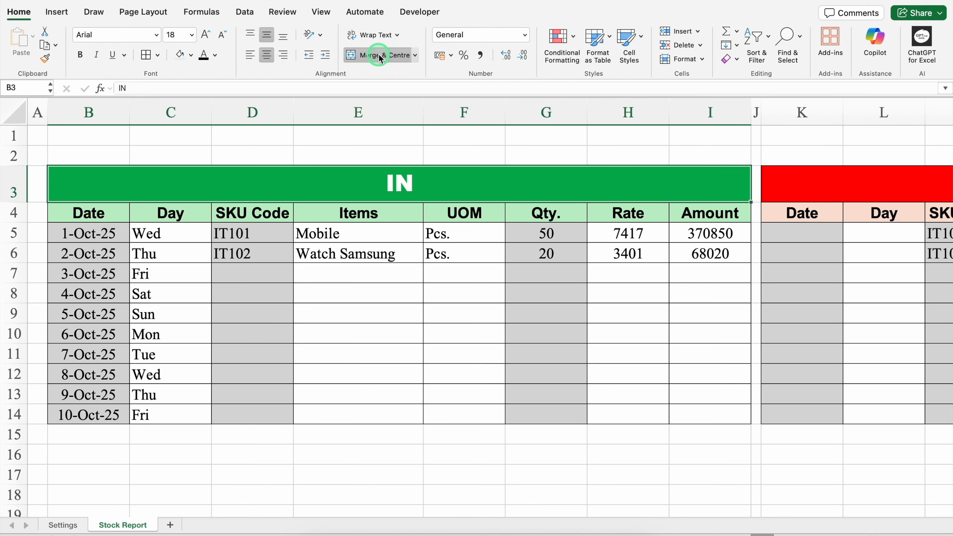
{"action": "left_click", "coordinate": [147, 56]}
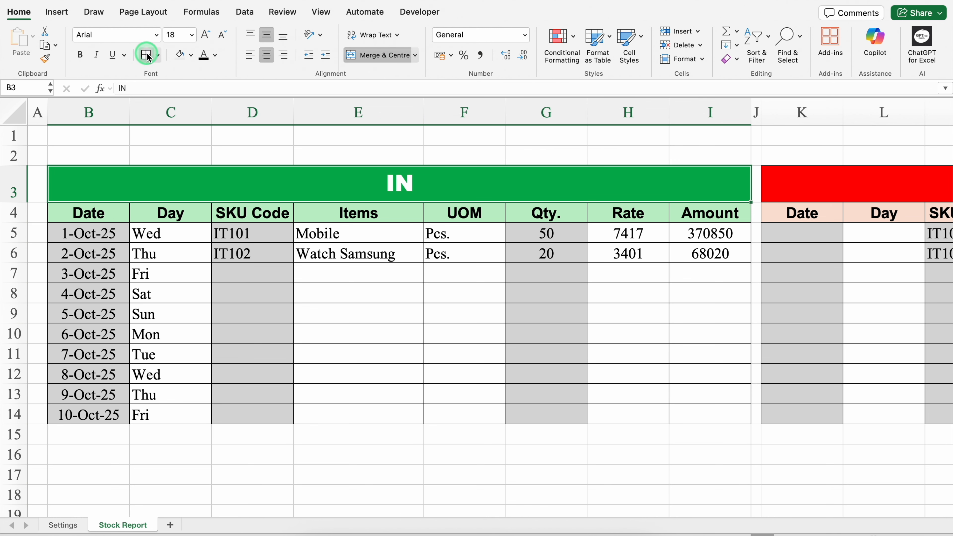
Turn off the gridlines on the Stock Report sheet and make row 2 taller for a heading.
{"action": "left_click", "coordinate": [321, 12]}
{"action": "left_click", "coordinate": [345, 43]}
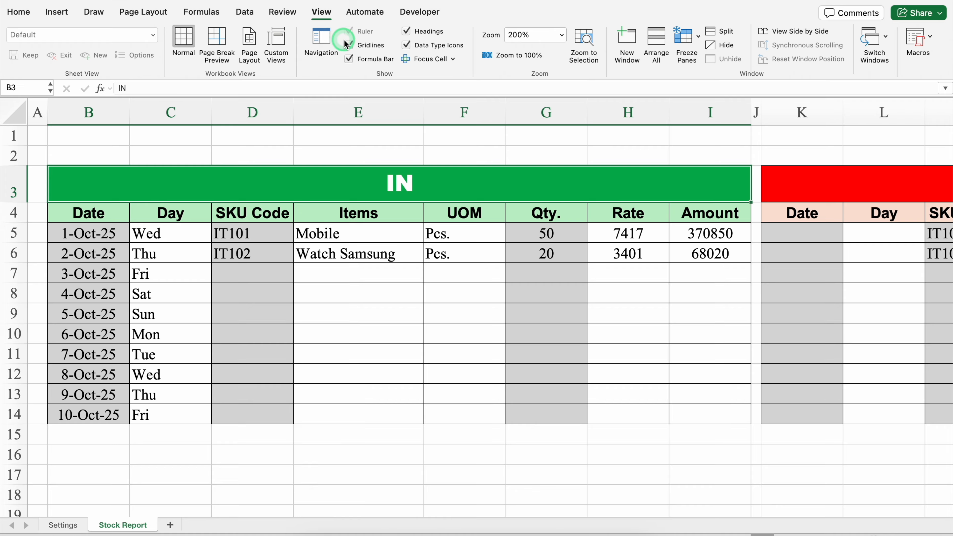
{"action": "left_click", "coordinate": [17, 156]}
{"action": "left_click_drag", "start_coordinate": [20, 163], "coordinate": [22, 195]}
Merge and centre the empty cells B2:I2 above the IN table.
{"action": "left_click", "coordinate": [82, 194]}
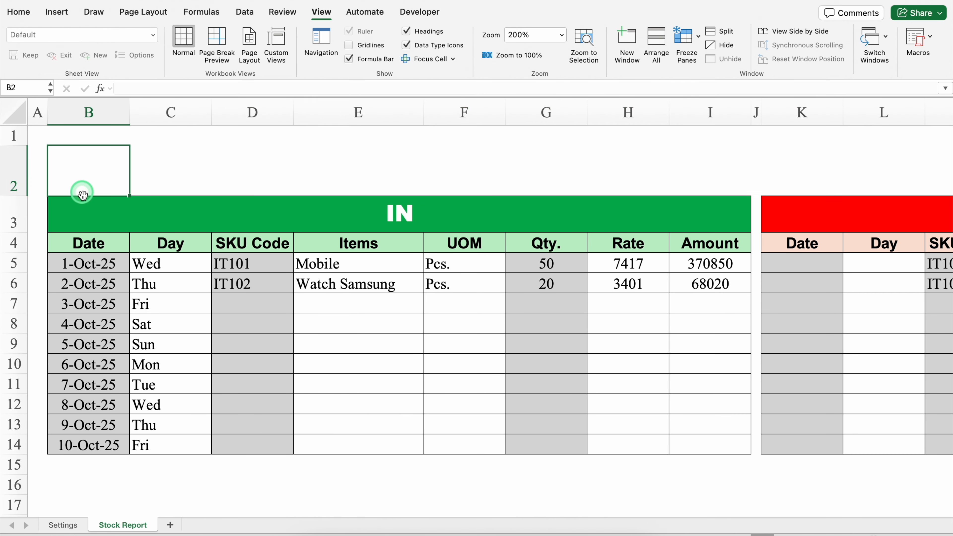
{"action": "left_click_drag", "start_coordinate": [81, 174], "coordinate": [686, 159]}
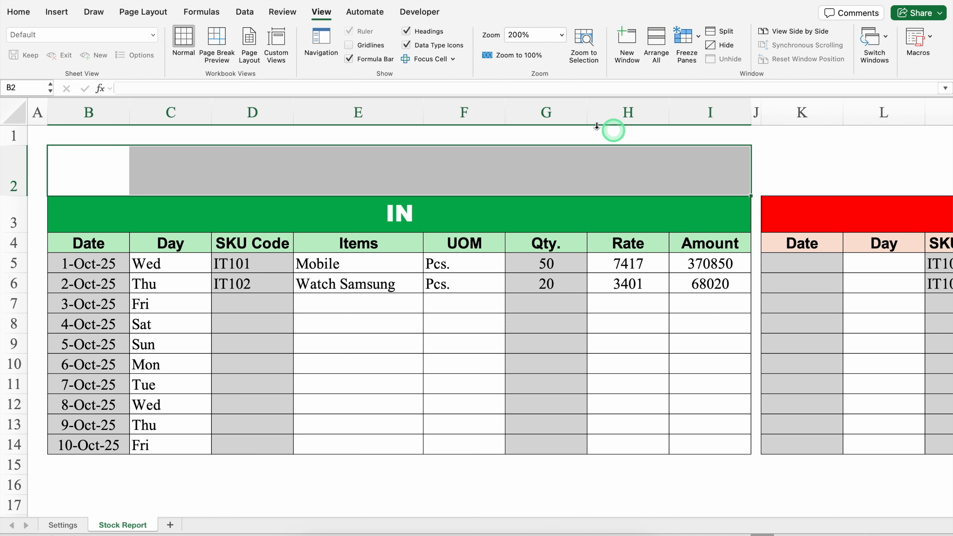
{"action": "left_click", "coordinate": [19, 11]}
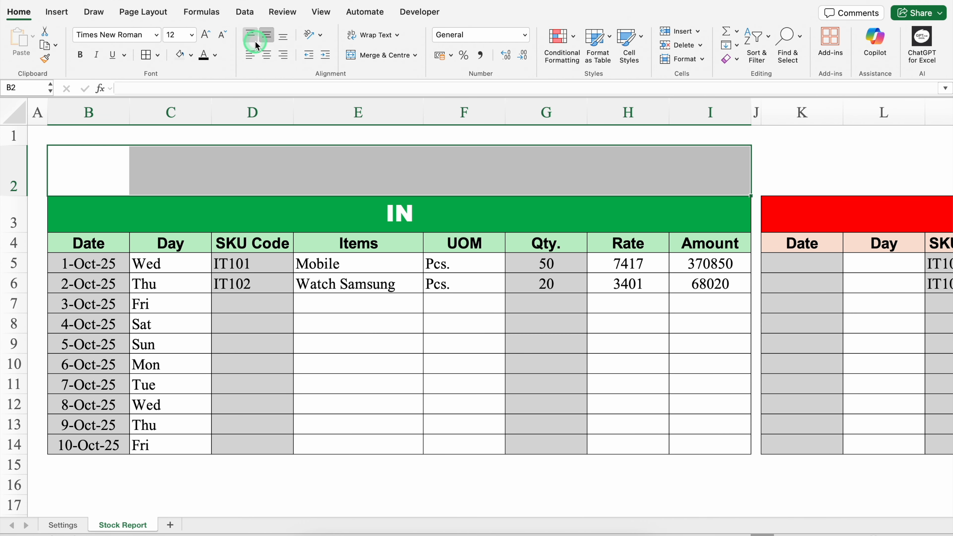
{"action": "left_click", "coordinate": [366, 55]}
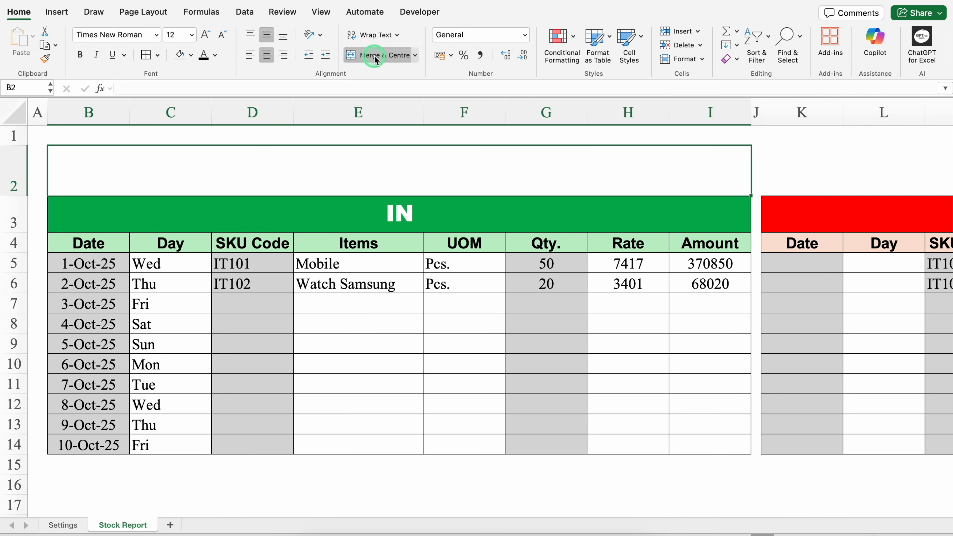
Set the font of the merged heading cell B2 to Arial Black at size 18.
{"action": "left_click", "coordinate": [156, 35]}
{"action": "mouse_move", "coordinate": [169, 144]}
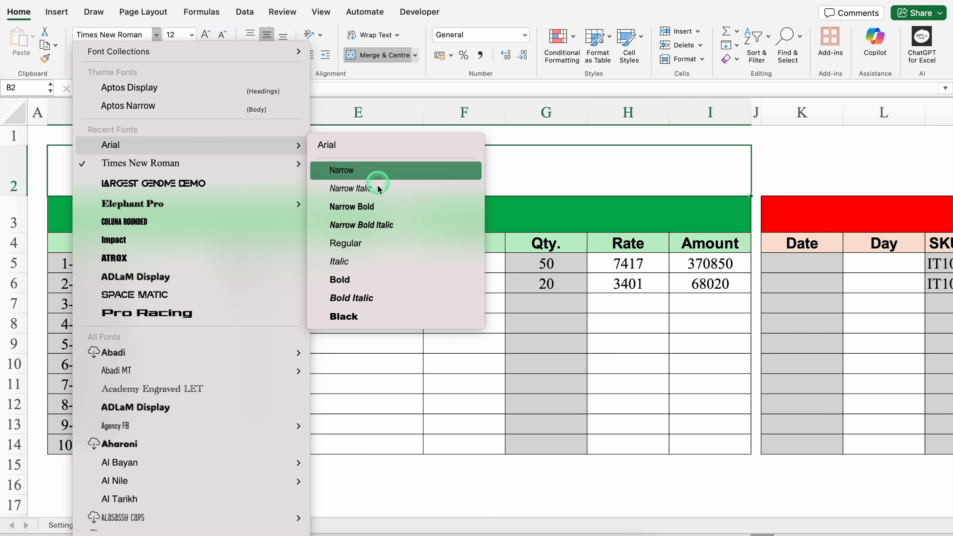
{"action": "left_click", "coordinate": [366, 317]}
{"action": "left_click", "coordinate": [191, 34]}
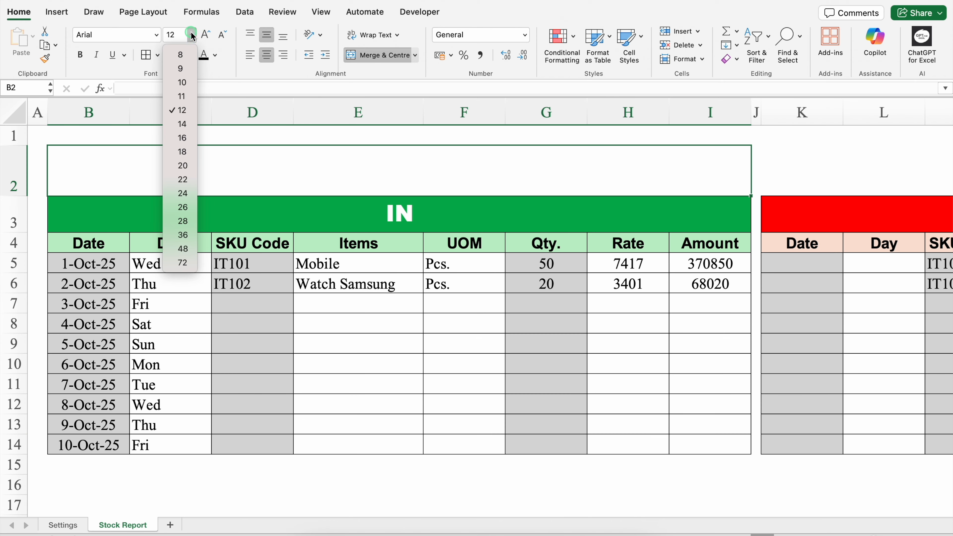
{"action": "left_click", "coordinate": [183, 152]}
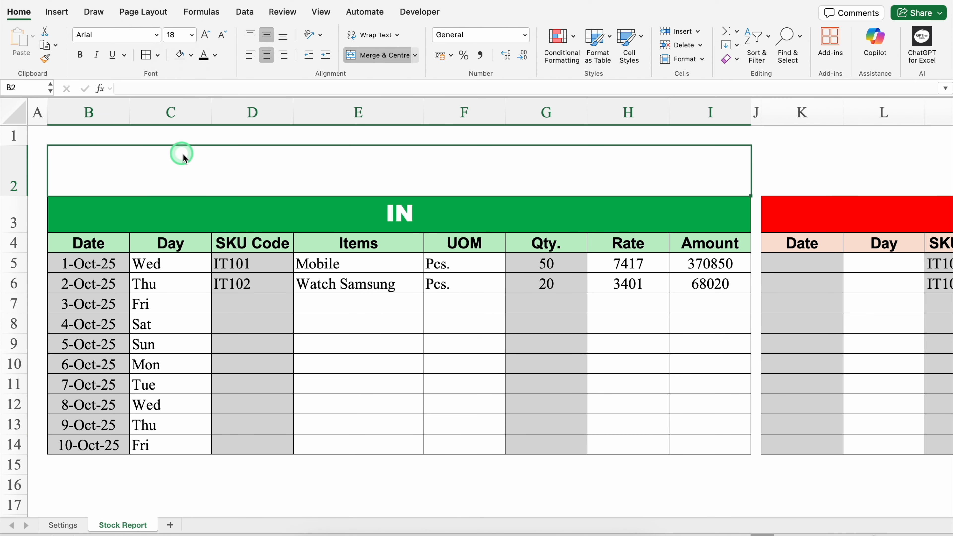
Enter the heading "Stock IN - OUT & Balance Tracker" in merged cell B2.
{"action": "left_click", "coordinate": [202, 165]}
{"action": "type", "text": "Stock IN -"}
{"action": "type", "text": "OUT & Balance Tracker"}
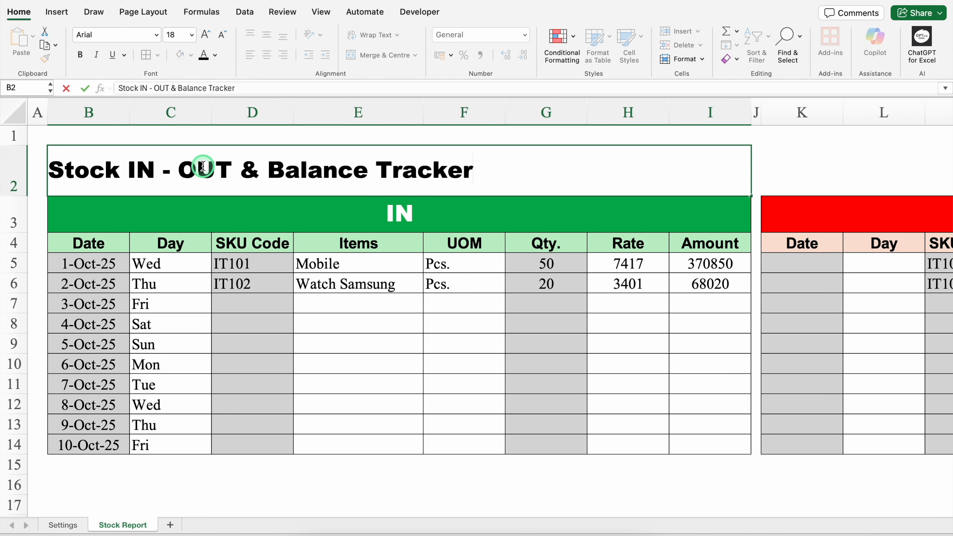
{"action": "key", "text": "Return"}
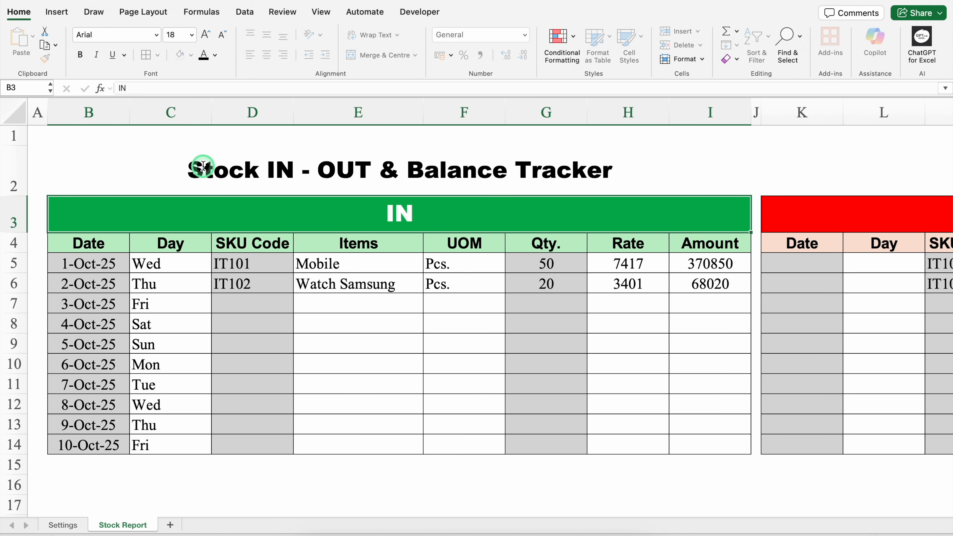
Left-align and underline the sheet heading in B2.
{"action": "left_click", "coordinate": [242, 171]}
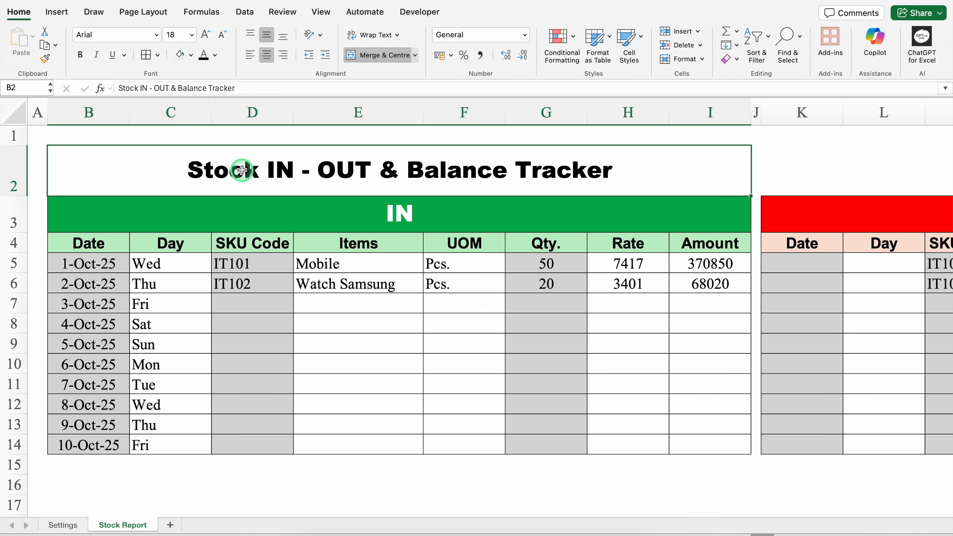
{"action": "left_click", "coordinate": [249, 55]}
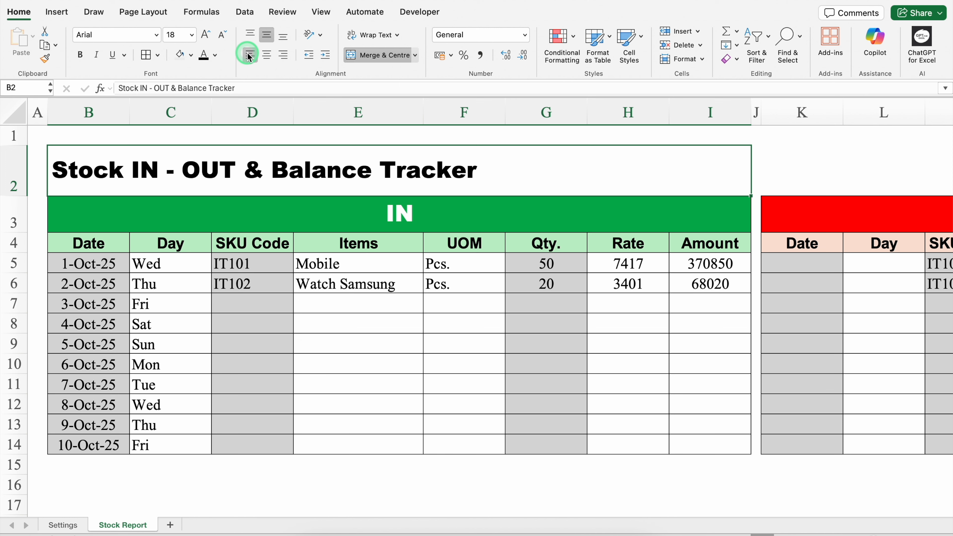
{"action": "left_click", "coordinate": [113, 57]}
{"action": "left_click", "coordinate": [437, 480]}
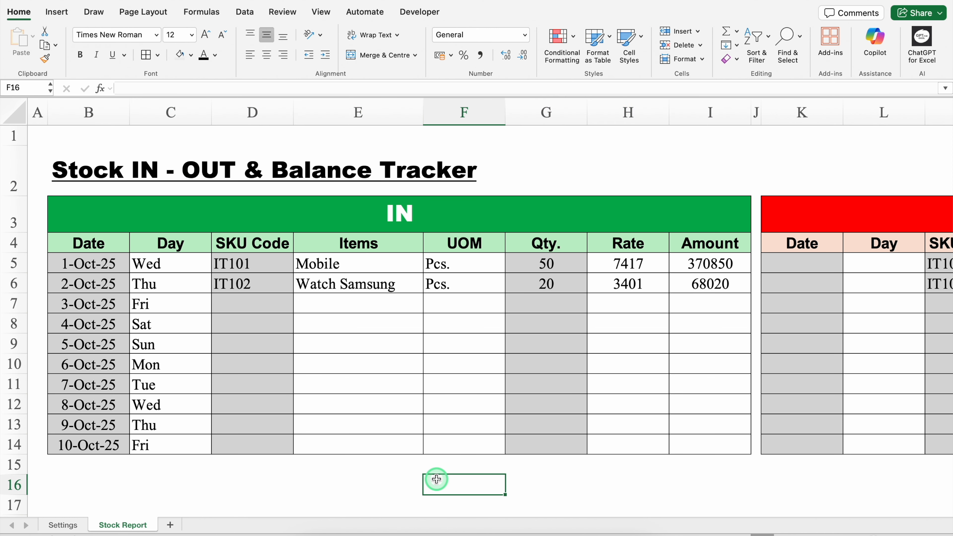